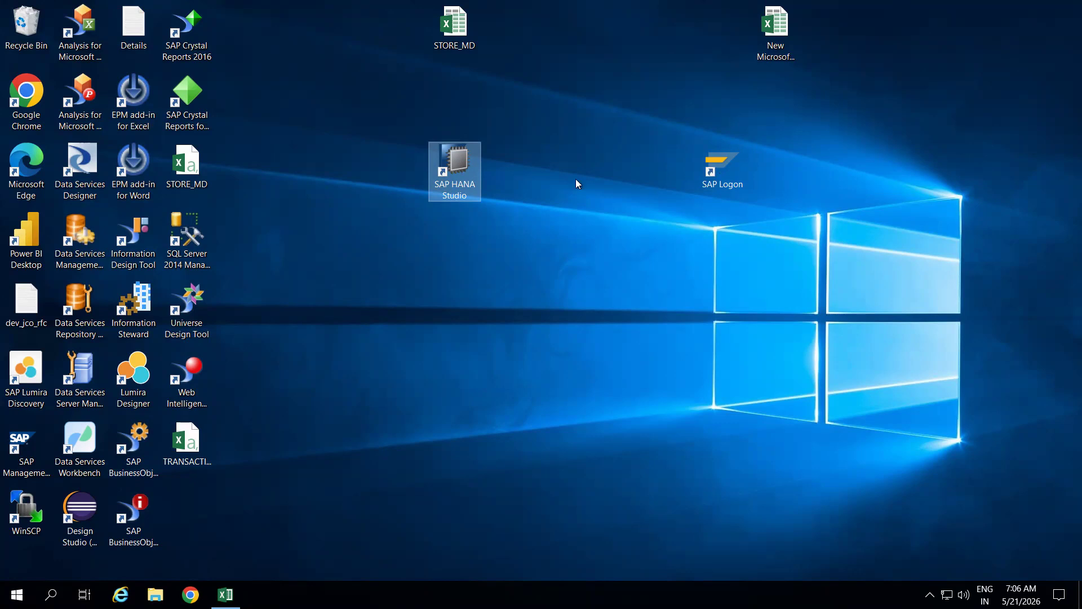
Step: Switch to the open Excel worksheet and enter SAP Longpad in cell F12, beside the SAP GUI label
click(596, 110)
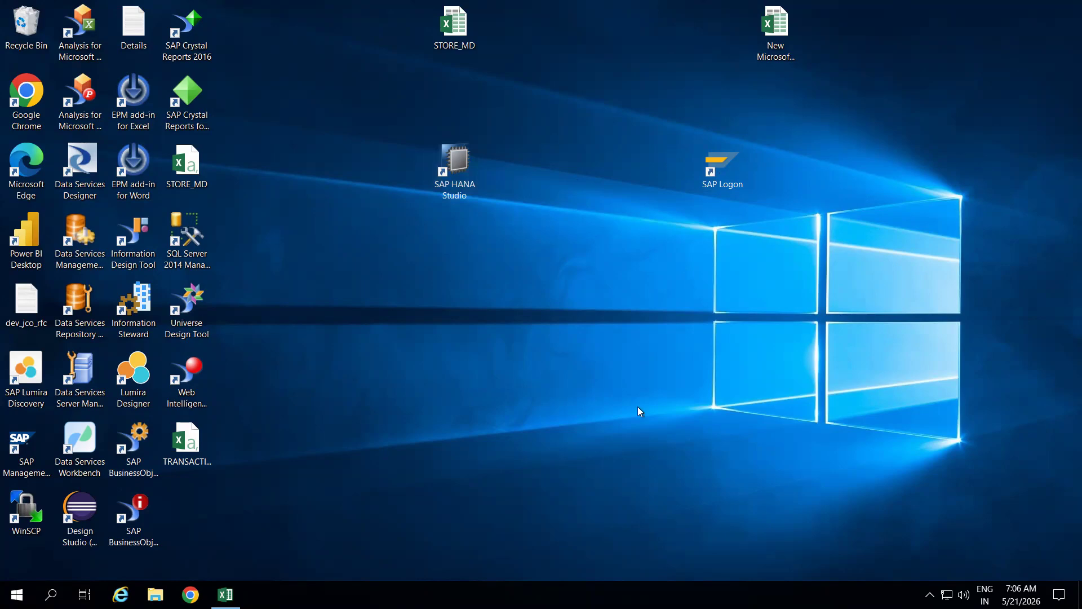
click(225, 595)
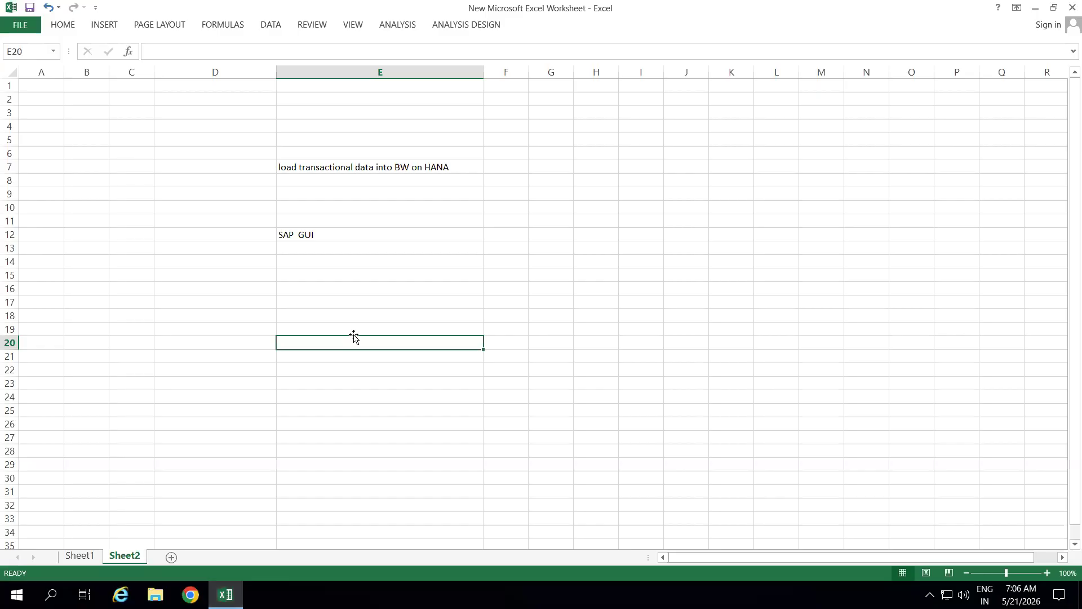
click(324, 232)
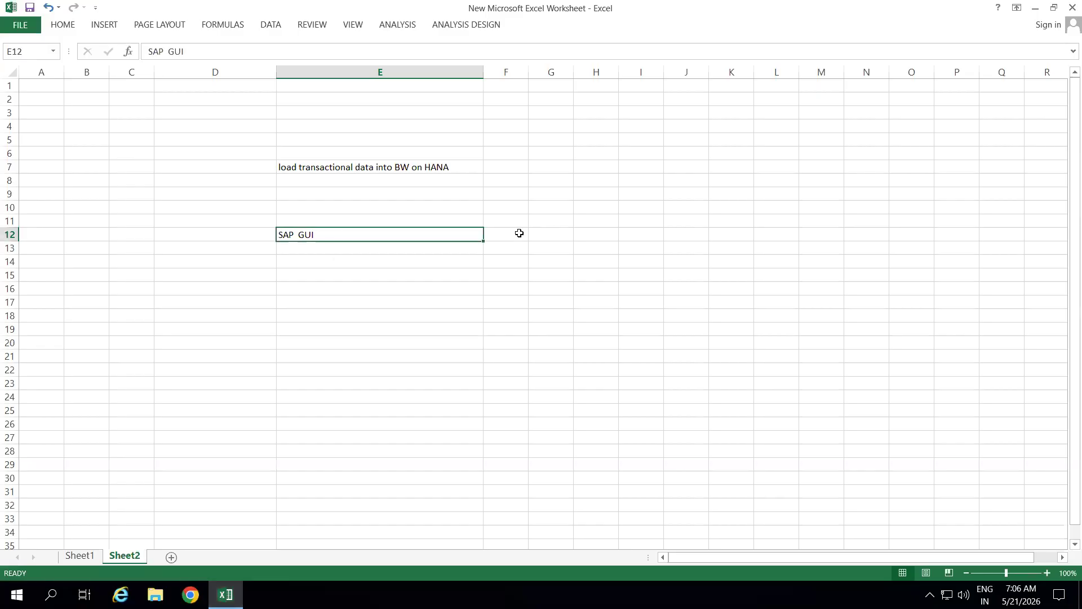
double_click(515, 233)
text(SAP Lo)
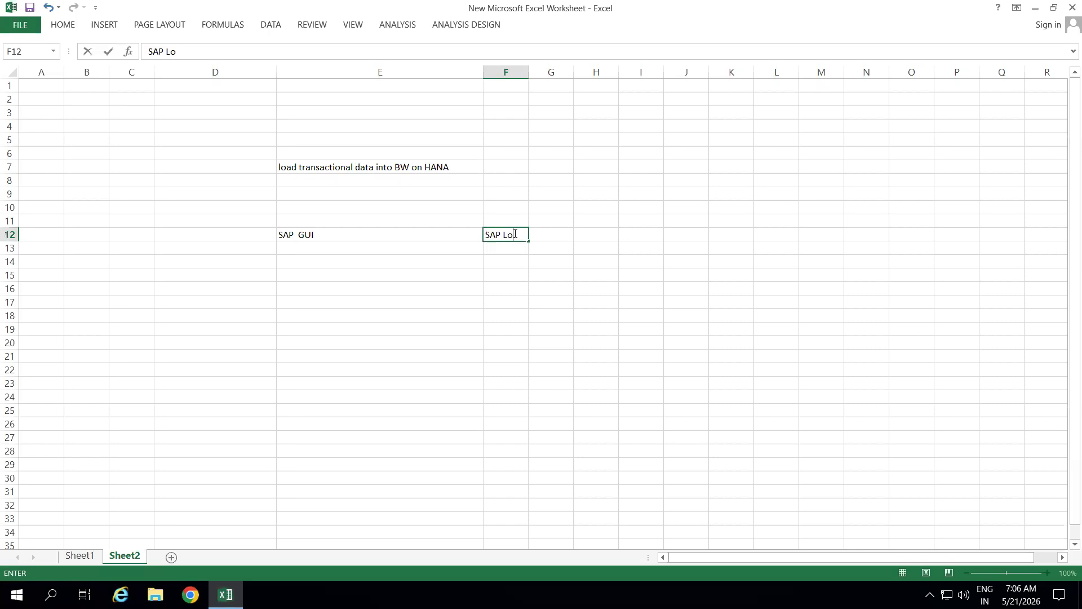
text(ngpad)
click(509, 277)
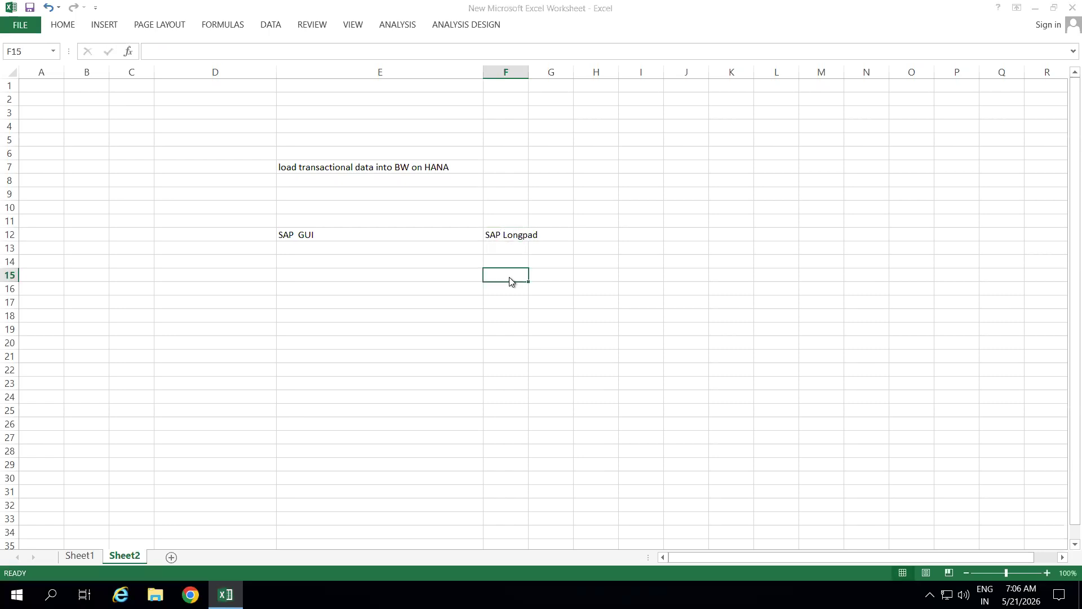
Step: Minimize the worksheet, launch SAP Logon, maximize its window and widen the system list pane
click(1035, 8)
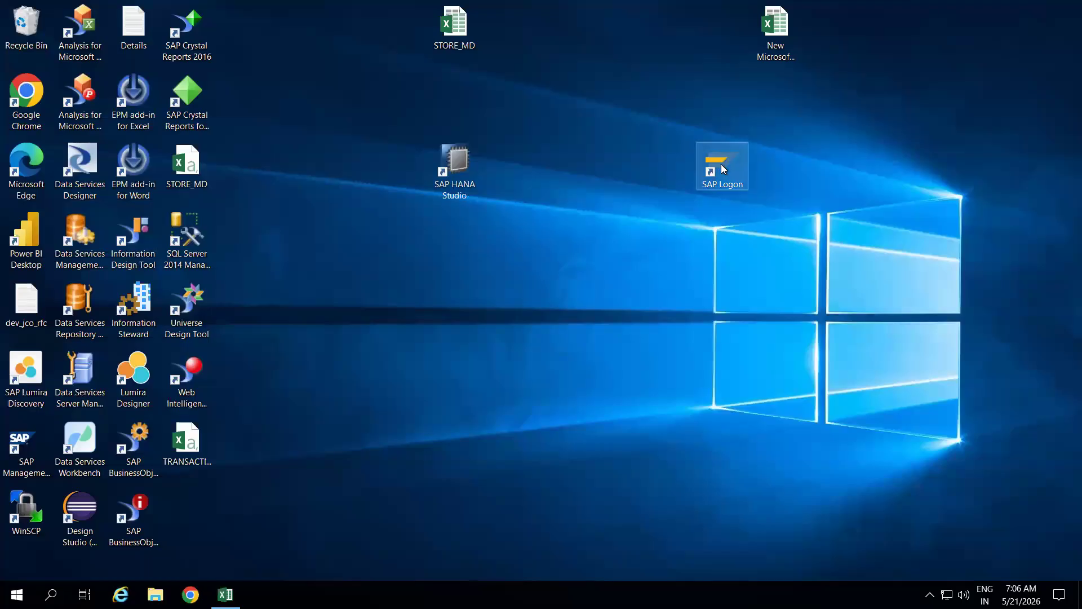
double_click(722, 164)
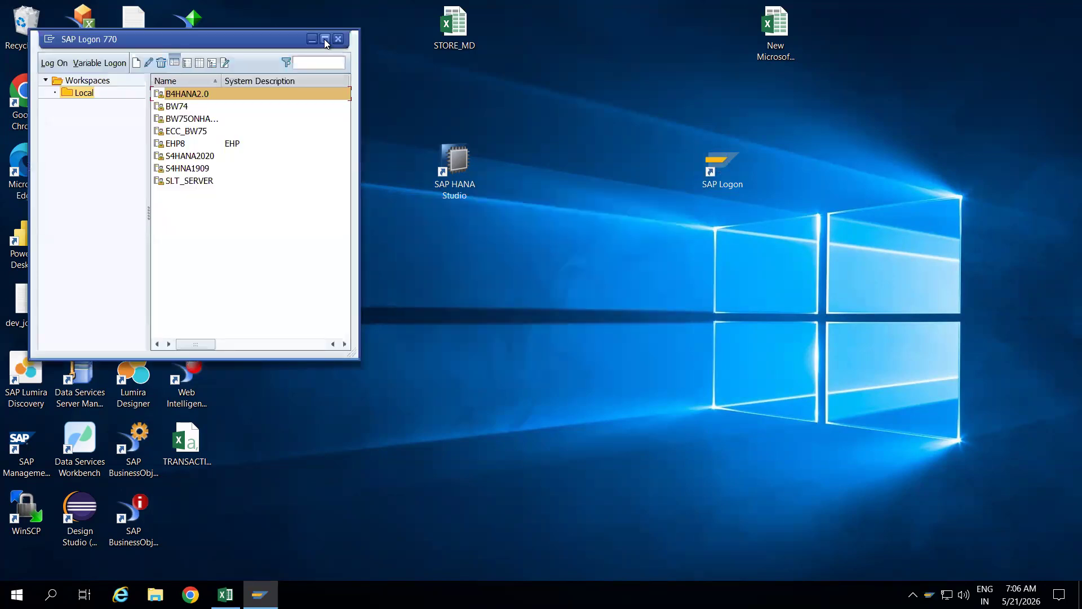
click(325, 39)
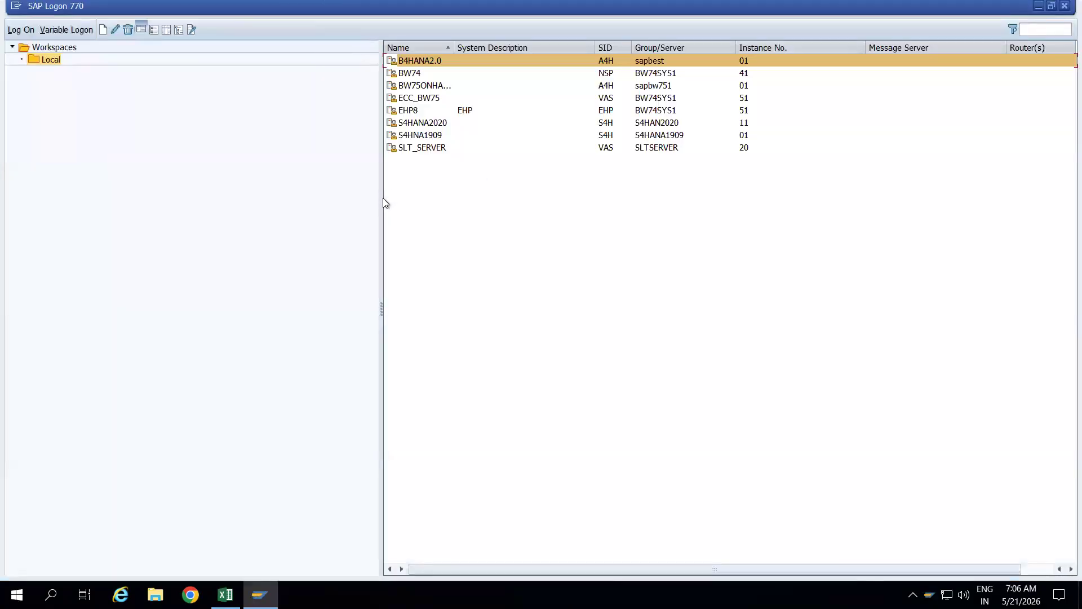
drag(383, 199, 300, 202)
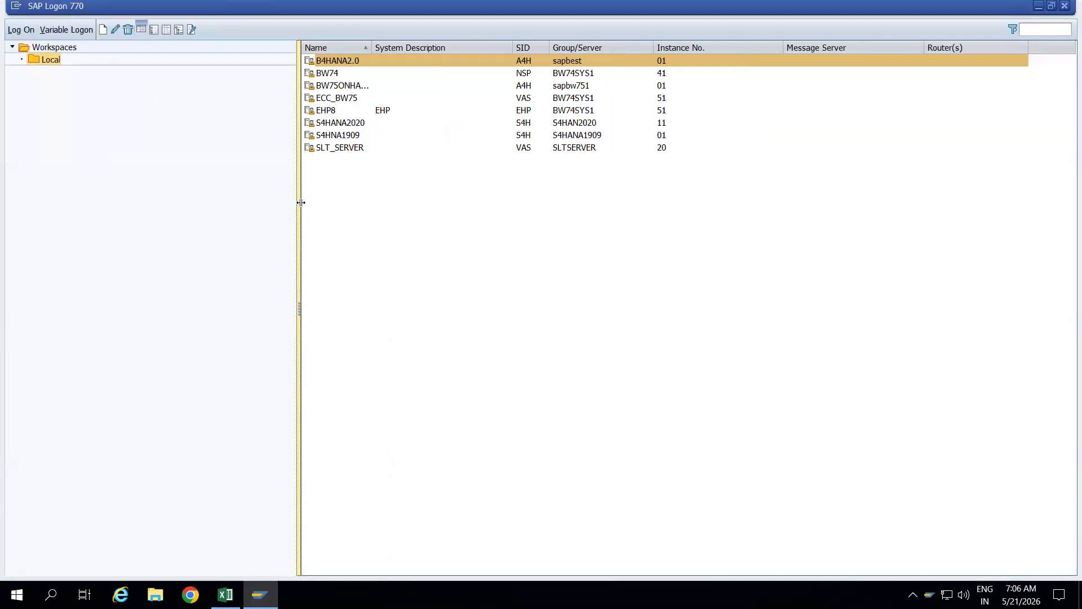
Step: Return to the Excel worksheet, widen column F and enter SANDBOX in cell F15
click(226, 595)
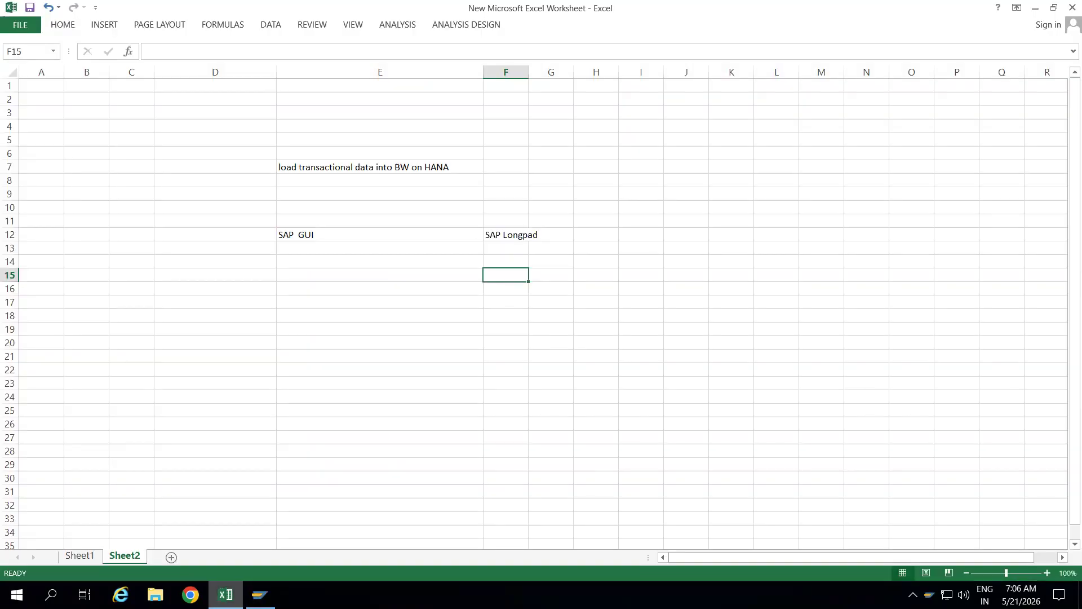
drag(534, 71, 570, 73)
text(SANDBA)
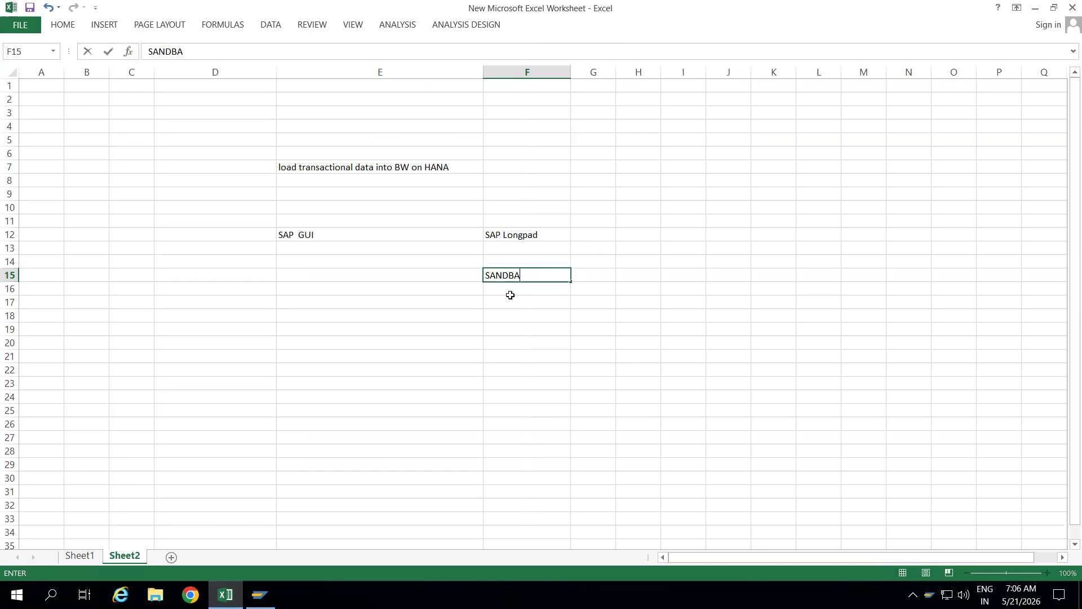
key(BackSpace)
text(OX)
Step: Enter DEV, QAS and PRD in cells G15, H15 and I15 beside SANDBOX
click(592, 274)
text(DEV)
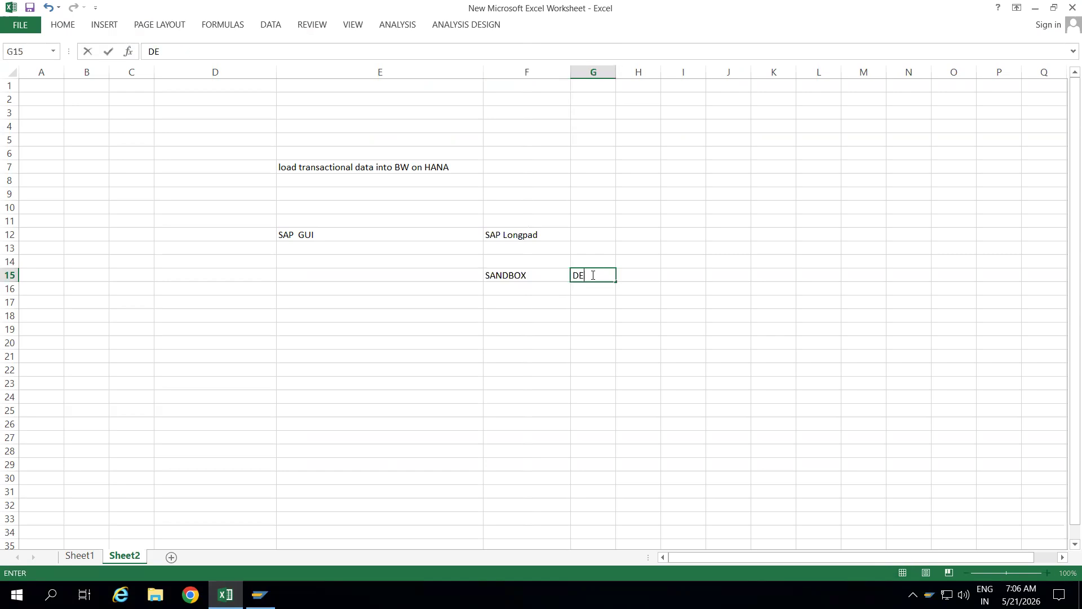
click(646, 272)
text(QAS)
click(691, 272)
text(PRD)
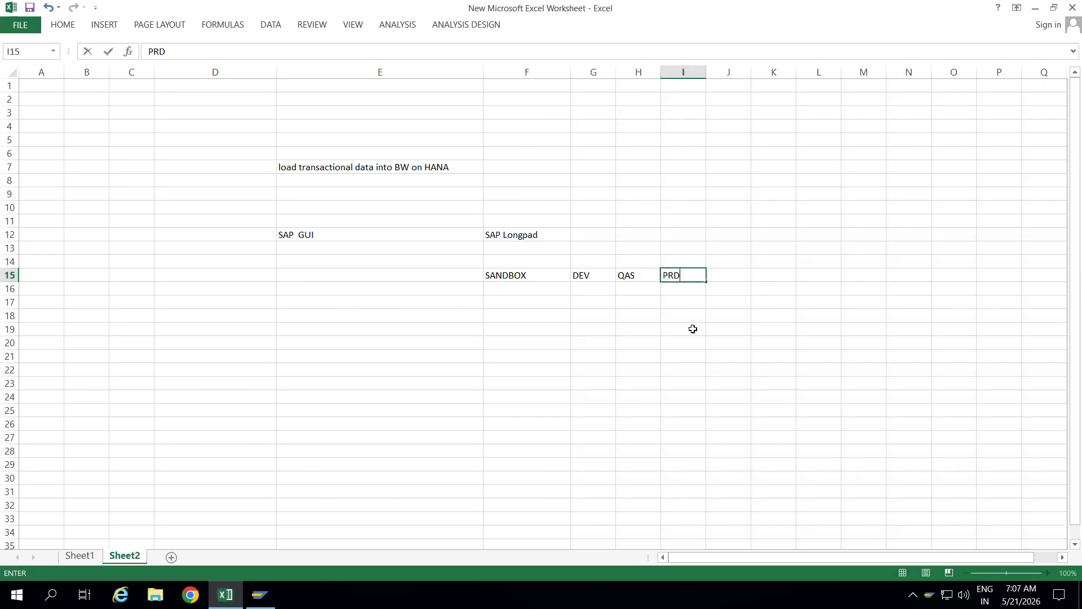
click(693, 329)
click(545, 241)
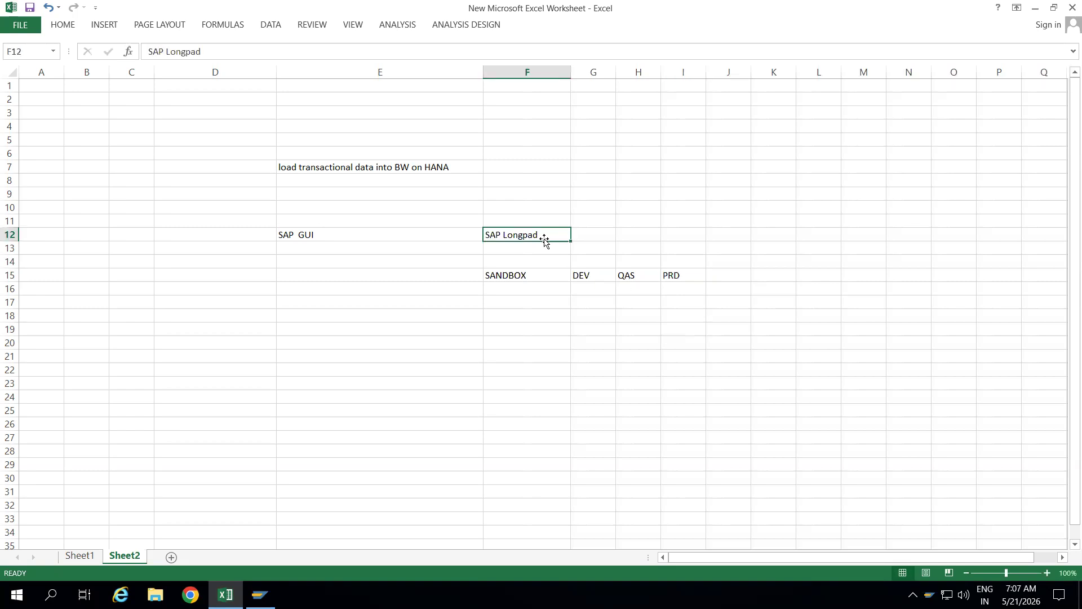
click(530, 305)
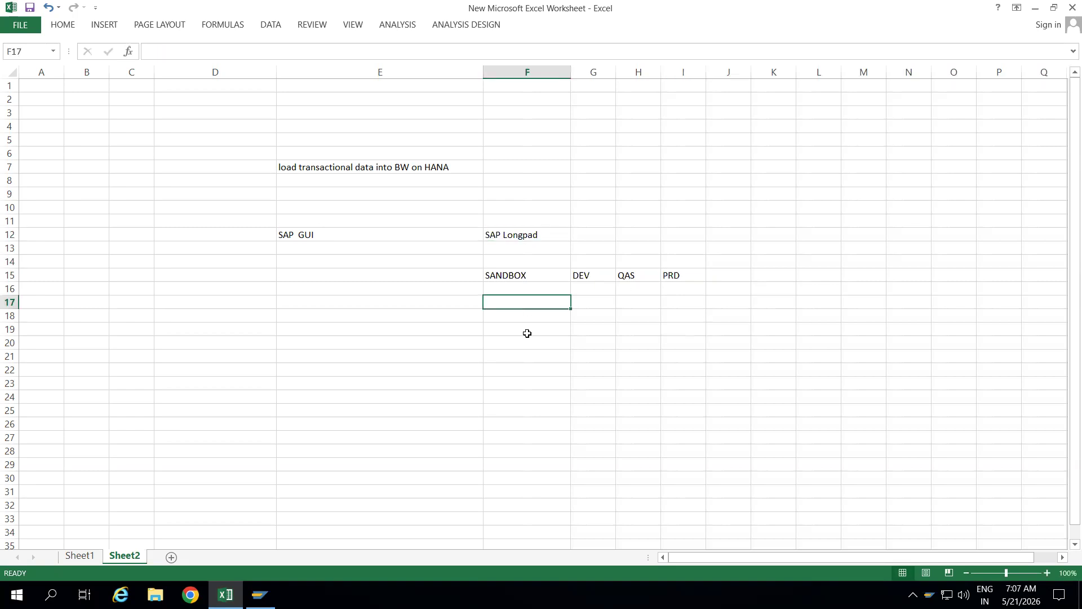
click(527, 333)
click(506, 275)
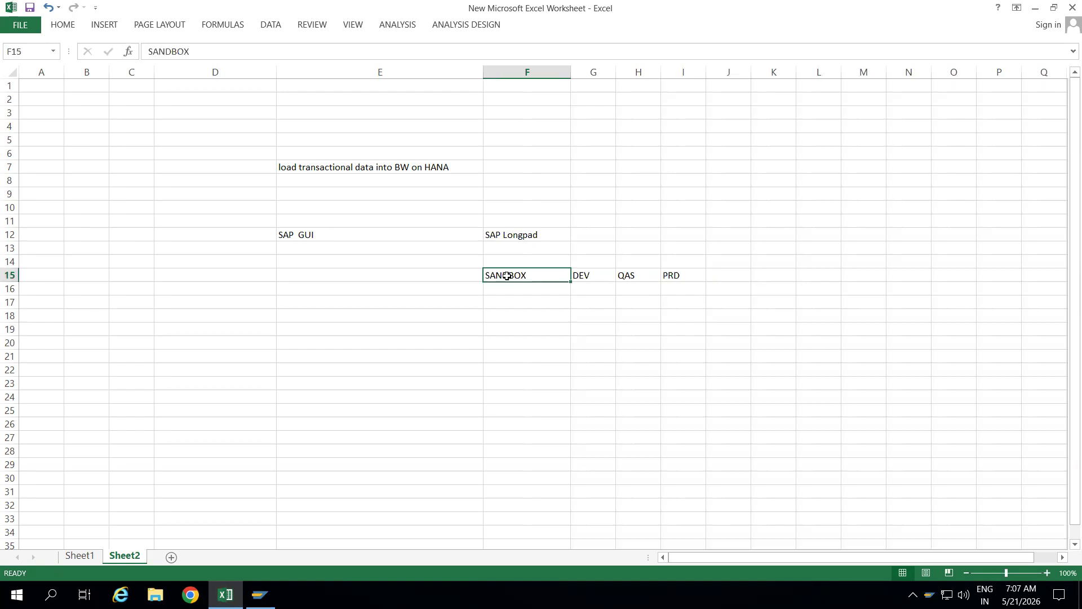
drag(507, 275, 681, 272)
click(650, 329)
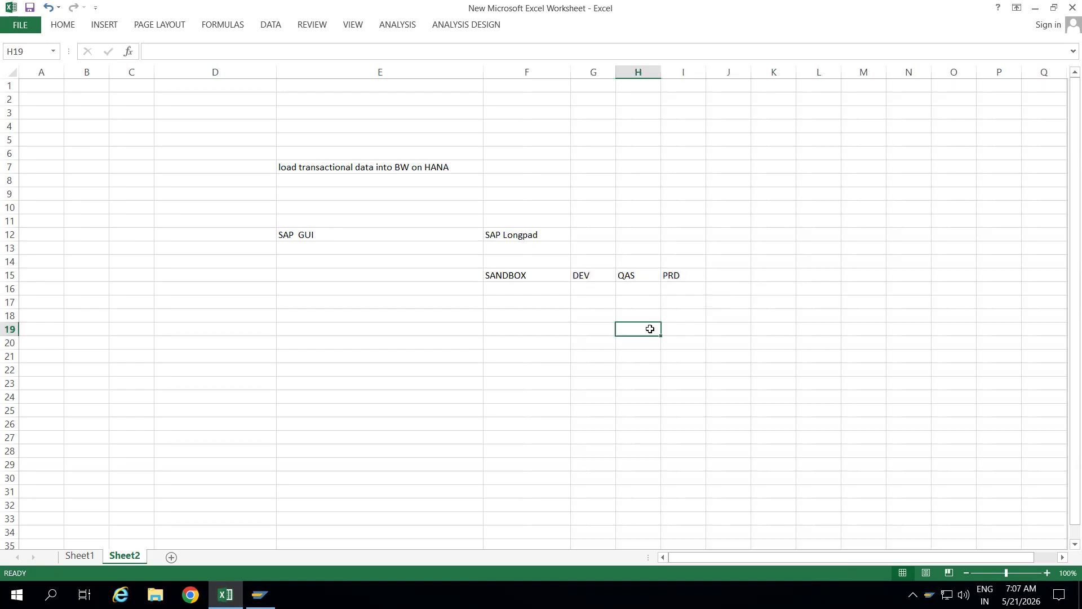
click(532, 325)
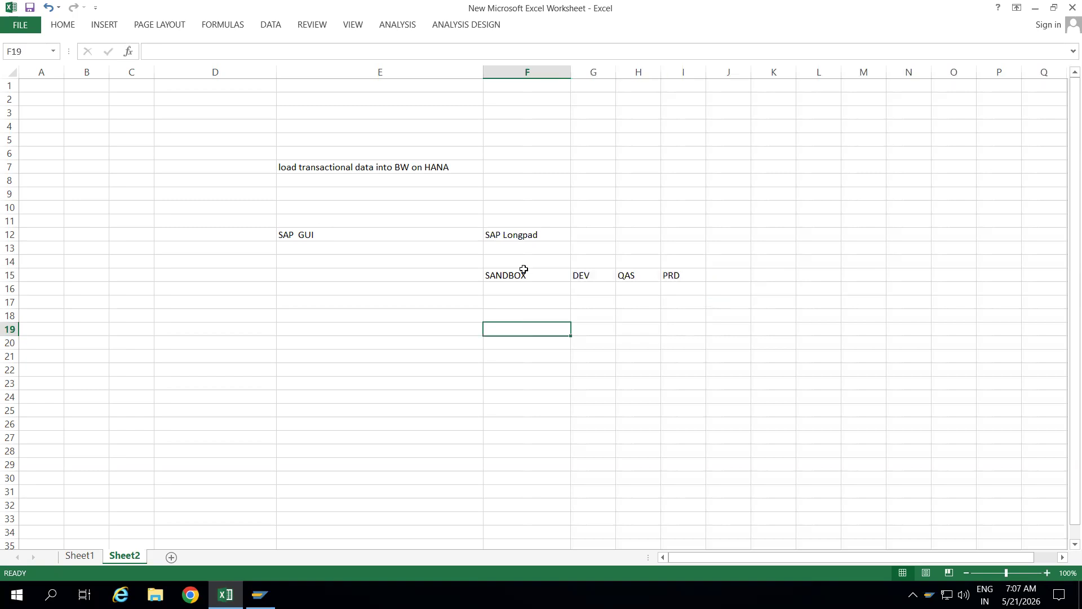
click(685, 274)
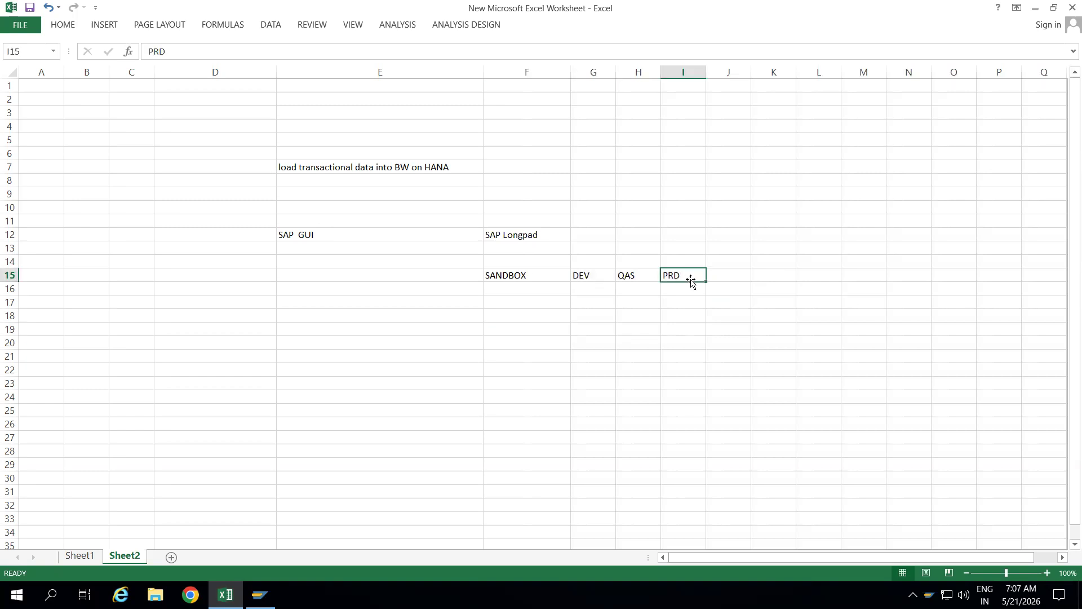
click(533, 277)
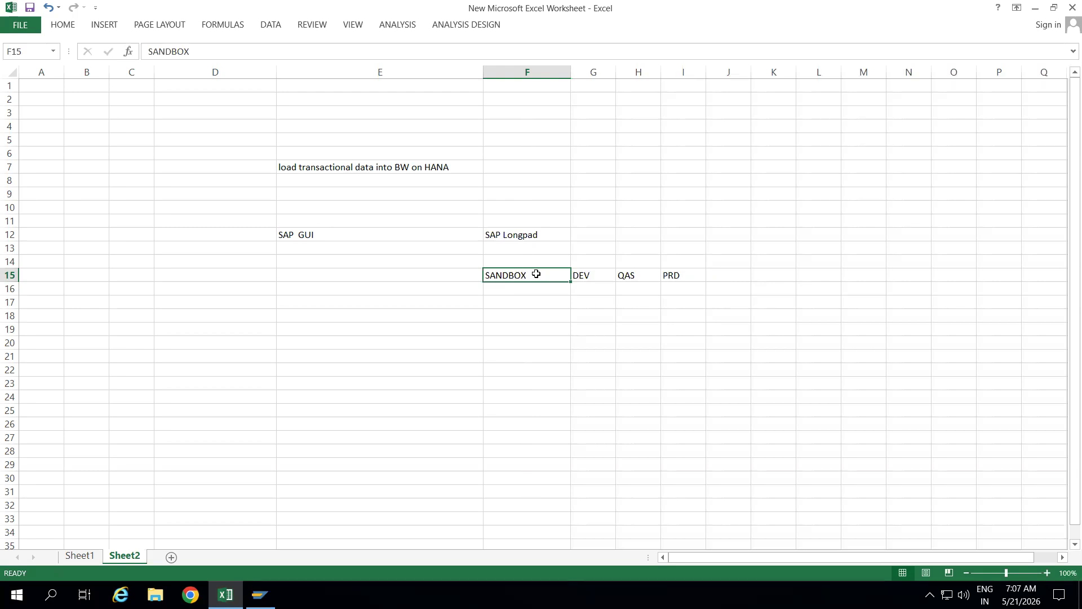
click(530, 314)
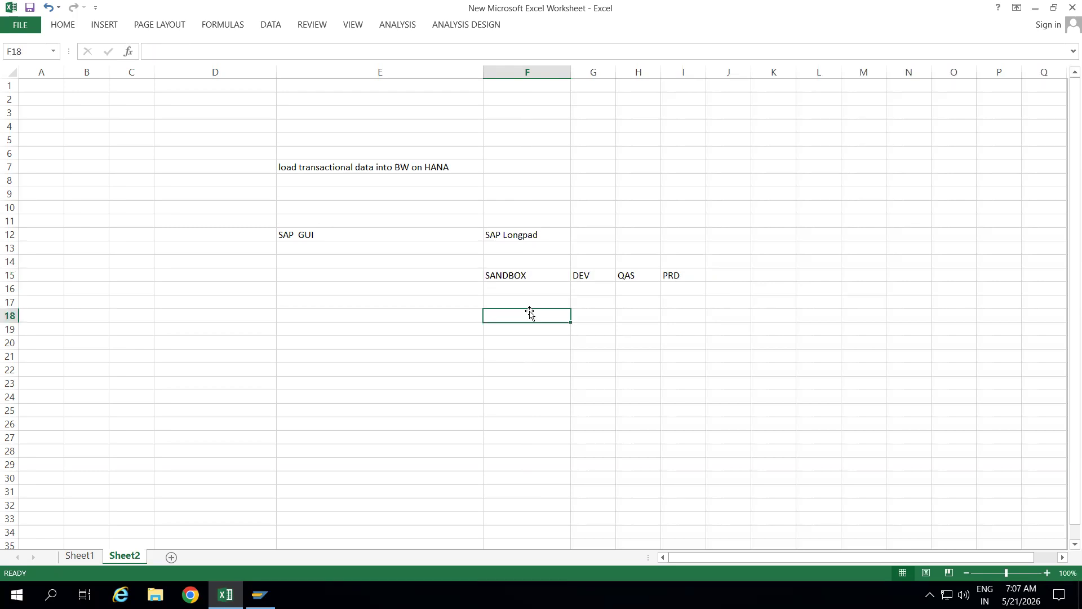
click(528, 277)
click(521, 311)
click(536, 274)
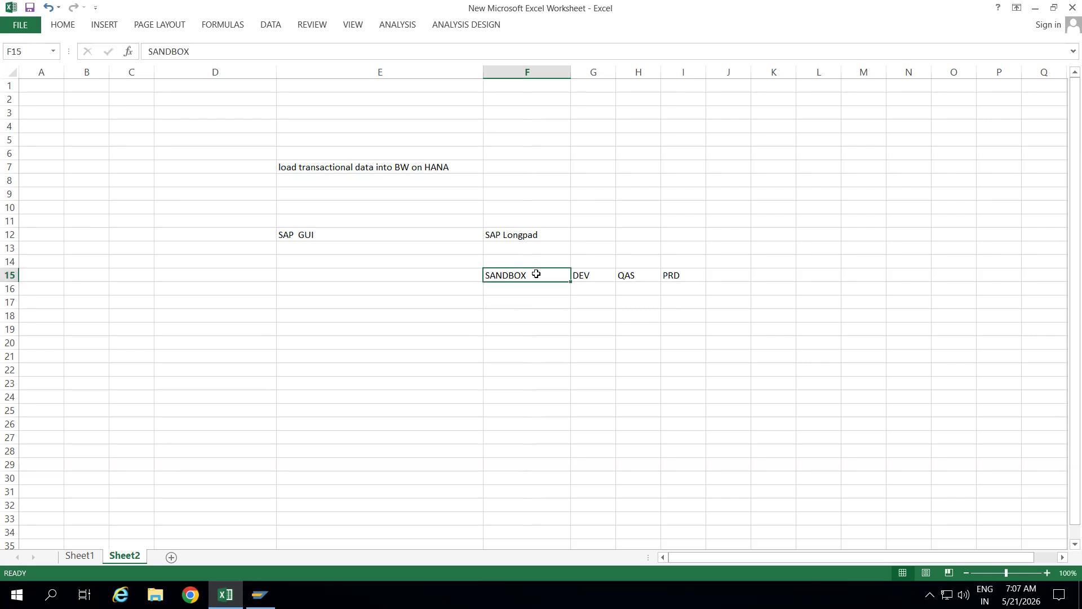
Step: Enter TR in cell G18 and Transport in cell H18, below the DEV and QAS labels
click(591, 276)
click(593, 317)
text(TR)
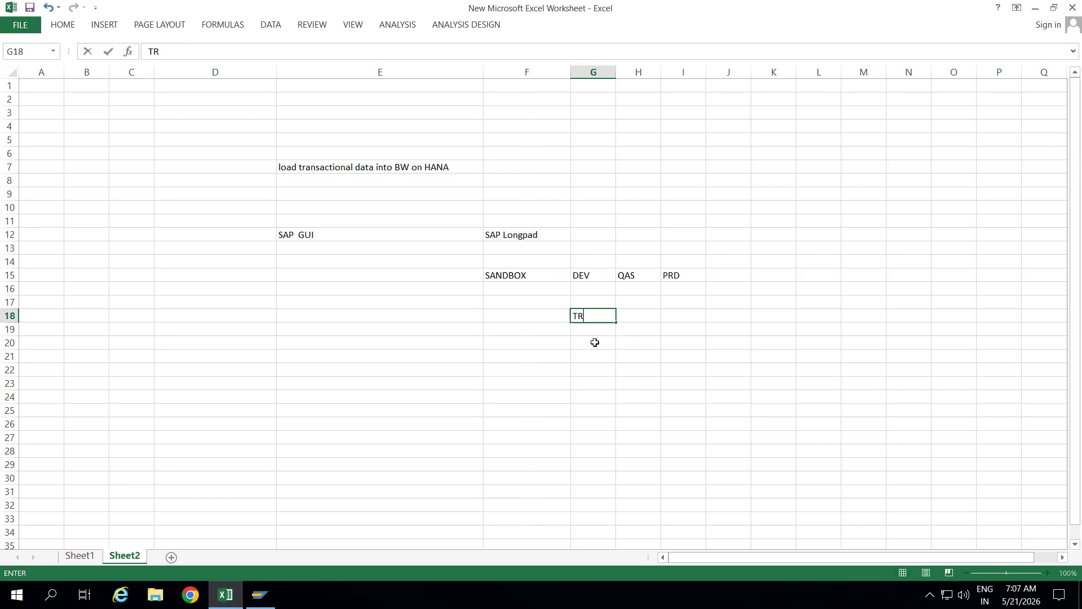
click(648, 319)
text(Tr)
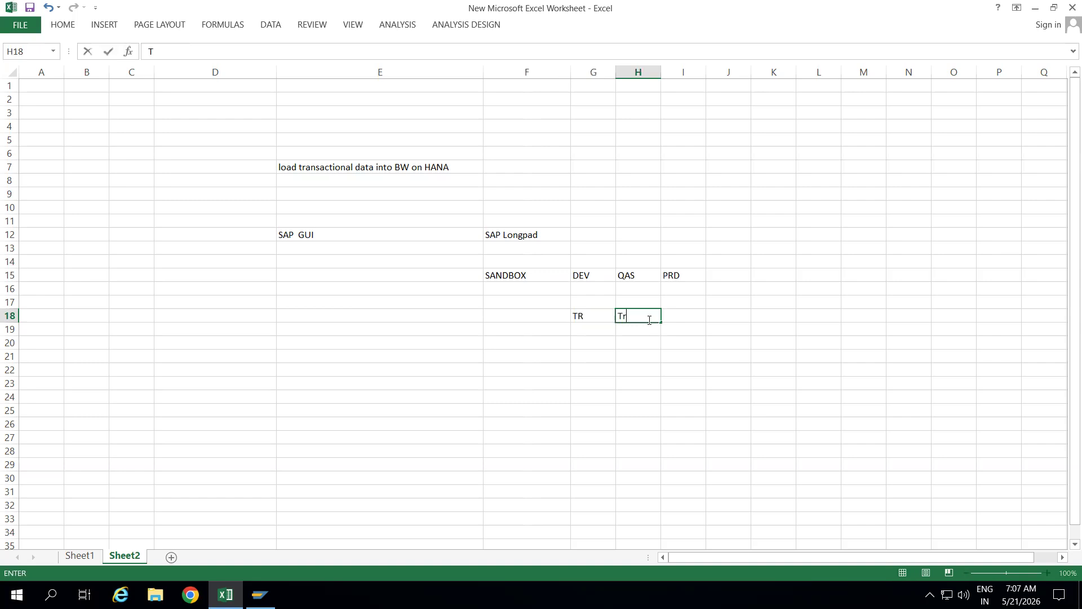
text(ansport)
click(644, 367)
Step: Enter 100% in cell G14, directly above the DEV label
click(590, 317)
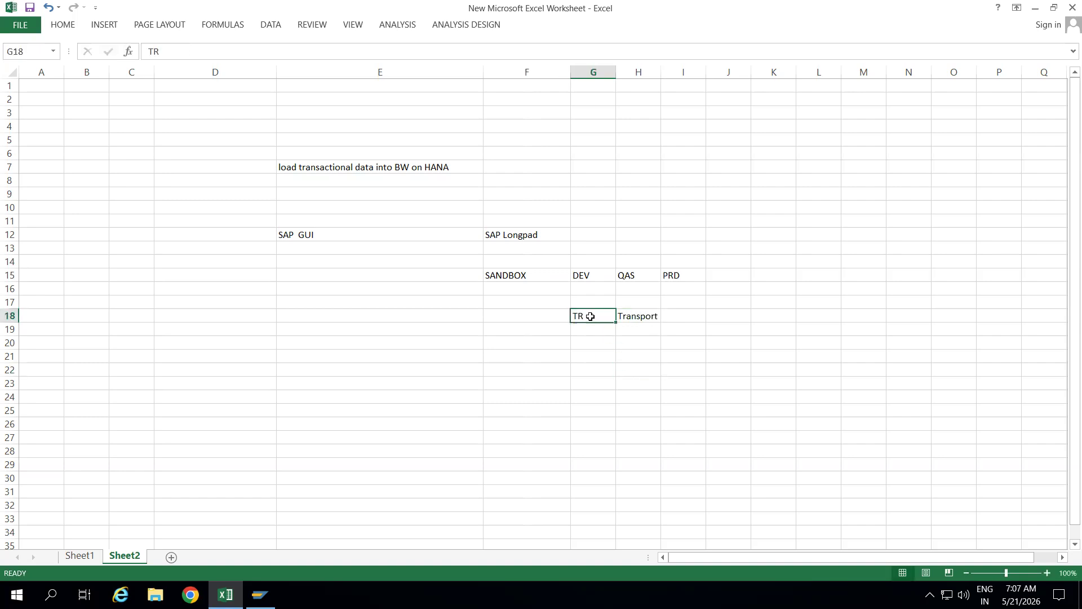
click(643, 276)
click(589, 274)
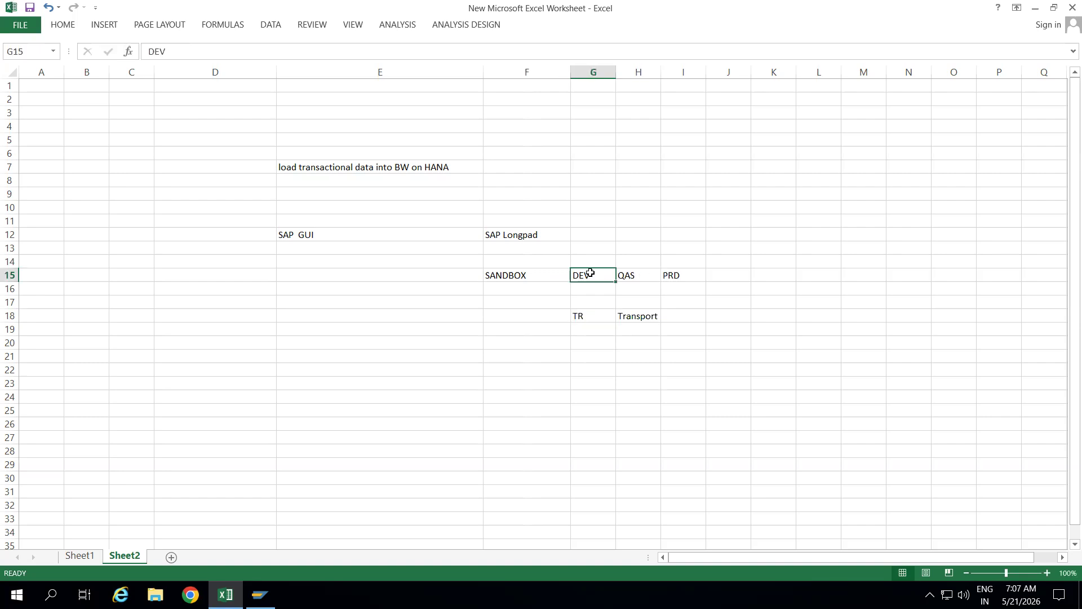
click(585, 262)
text(100%)
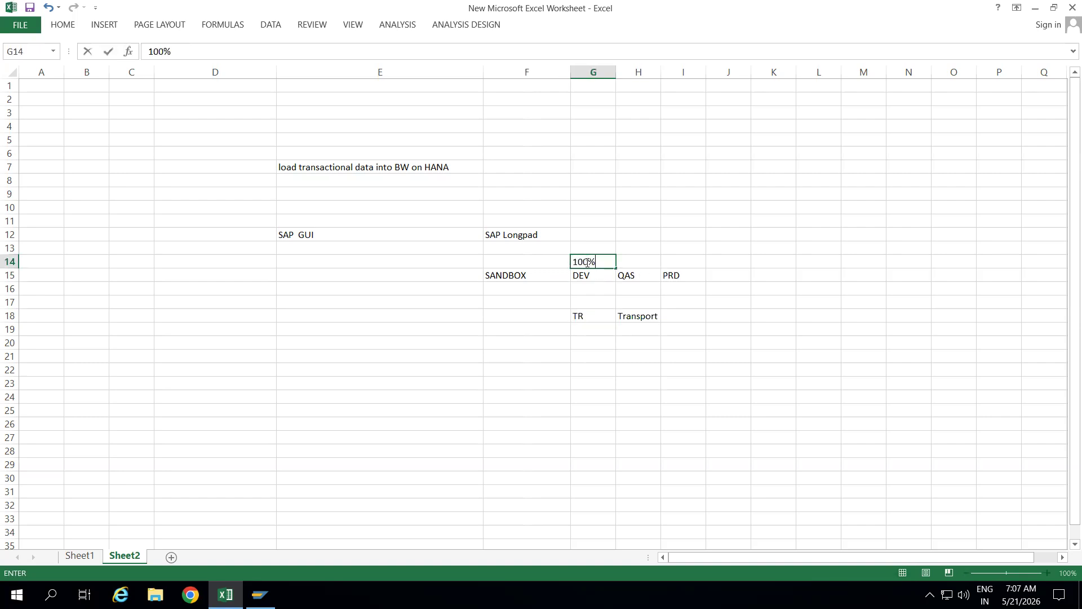
Step: Enter ZSTORE_ID in cell G22 and widen column G to fit the text
click(593, 369)
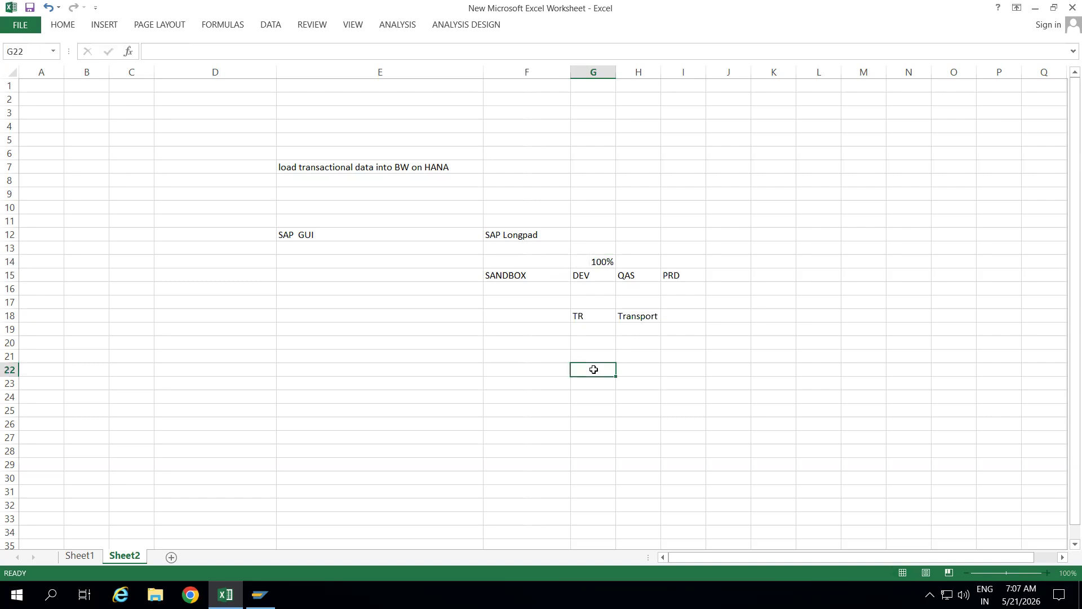
text(ZSTORE_ID)
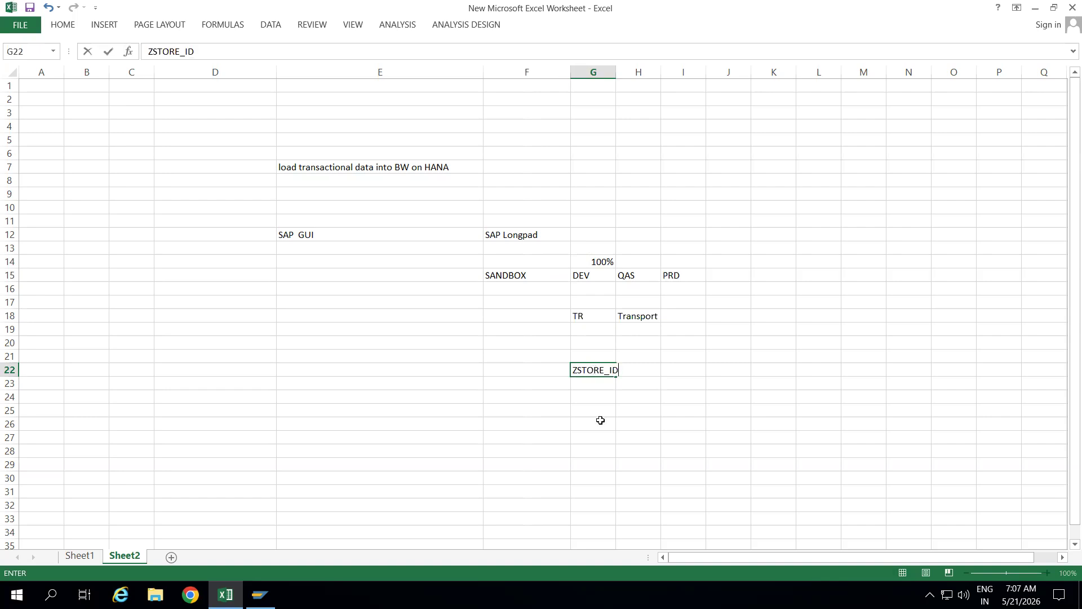
click(627, 72)
click(633, 122)
drag(616, 72, 689, 83)
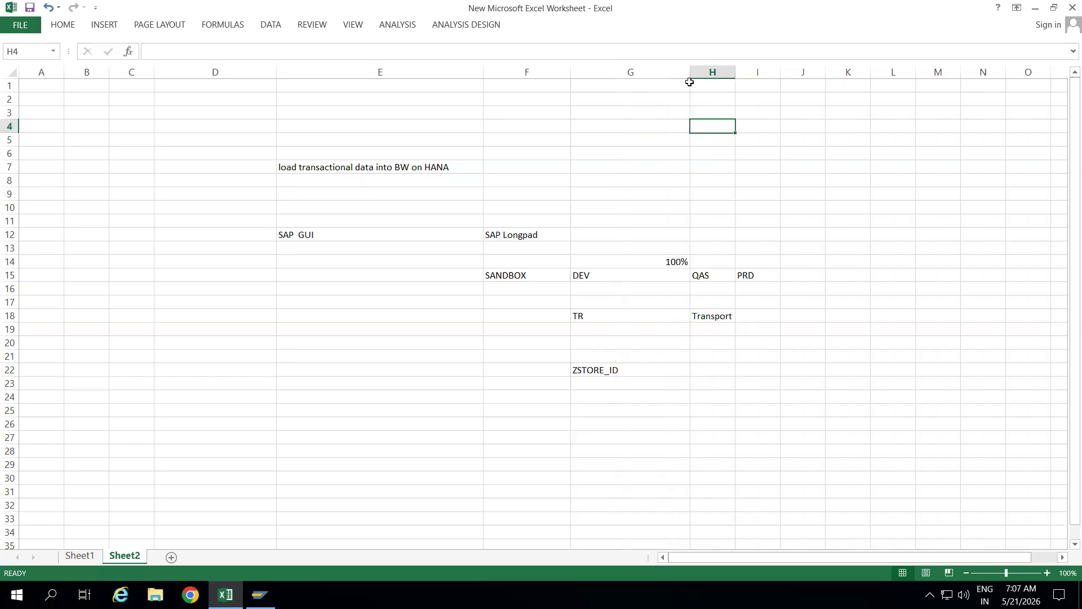
Step: Enter the number 1 in cell F22, beside ZSTORE_ID
click(601, 369)
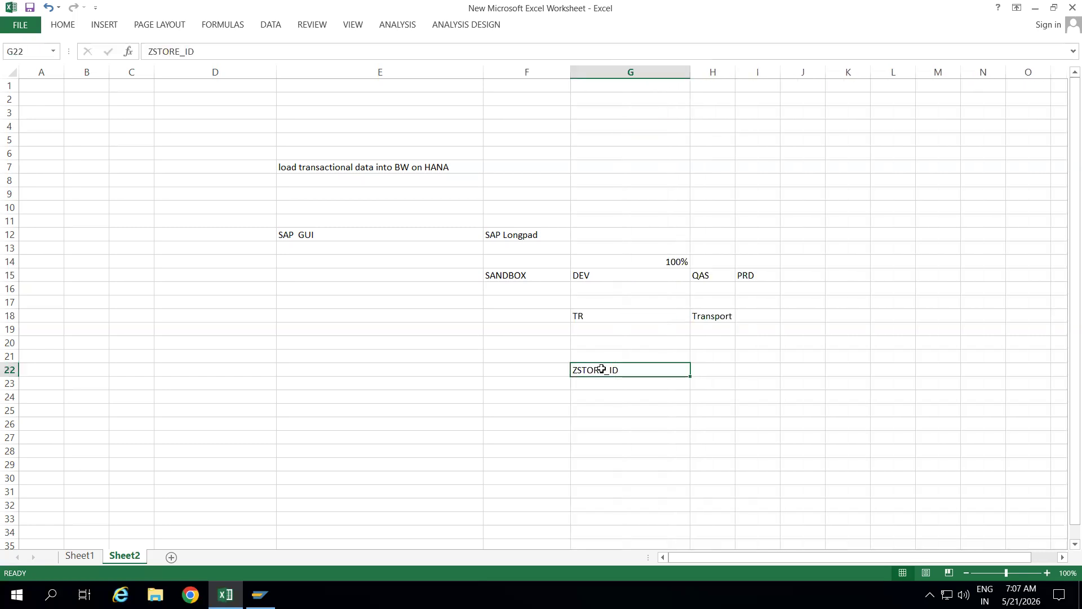
click(541, 373)
text(1)
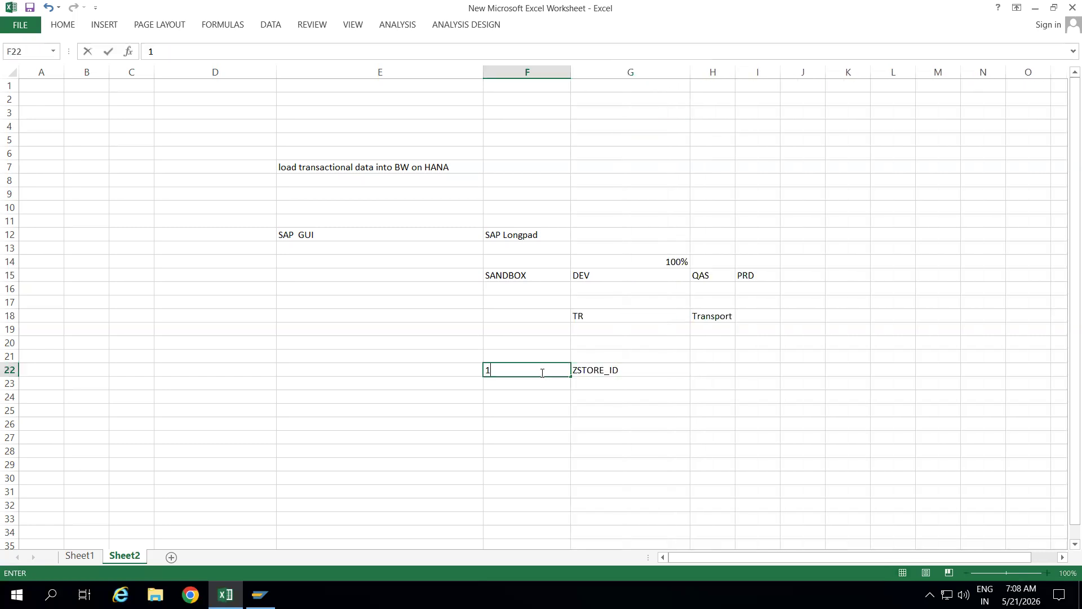
click(558, 412)
click(627, 367)
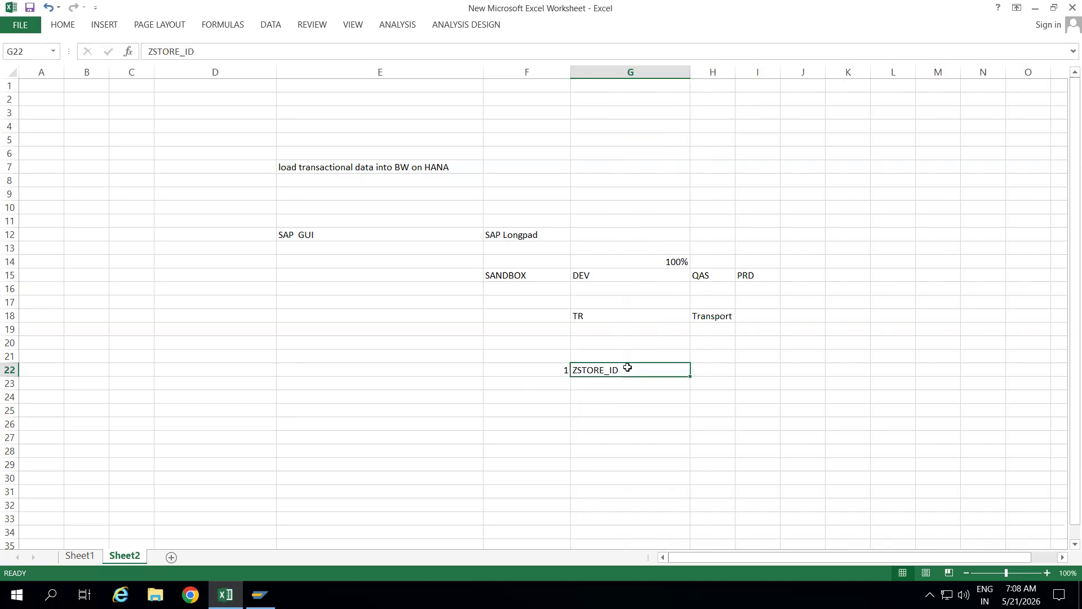
click(715, 274)
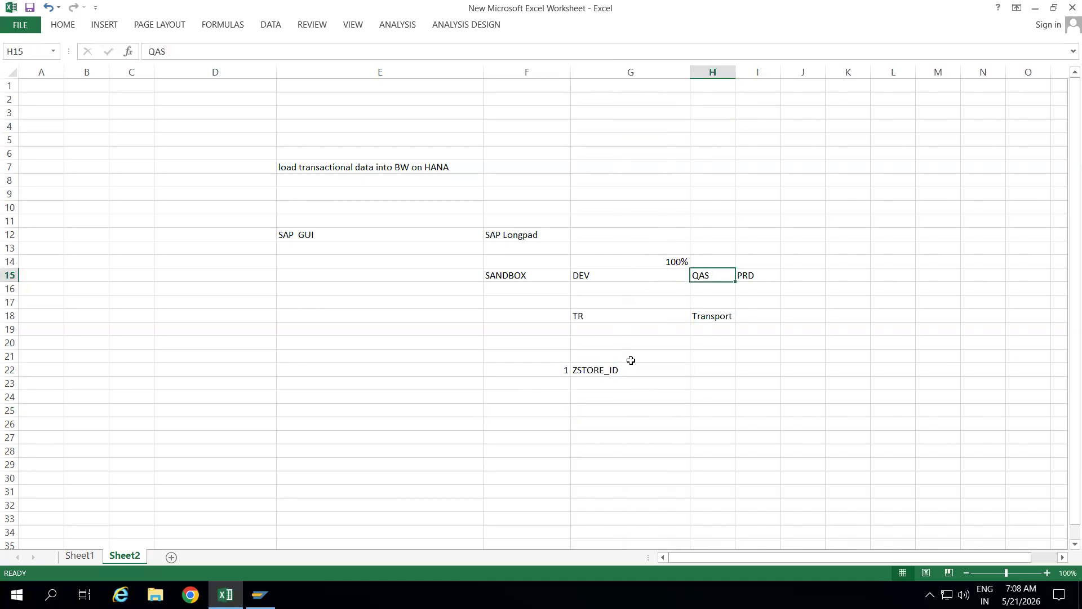
click(752, 275)
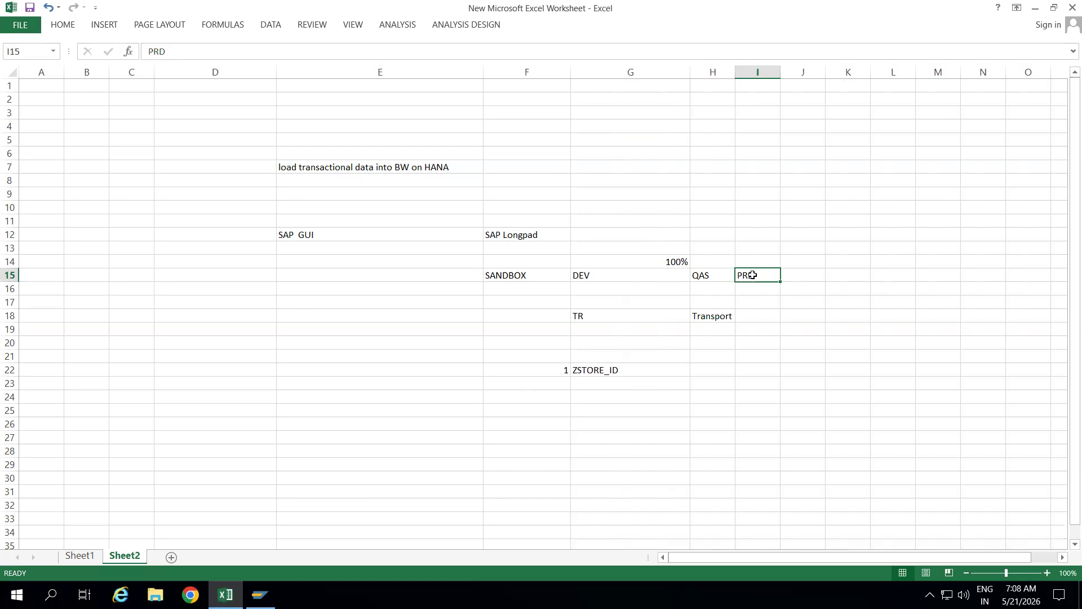
Step: Enter SO in cell G5 and SOI in cell G6, above the DEV label
click(602, 271)
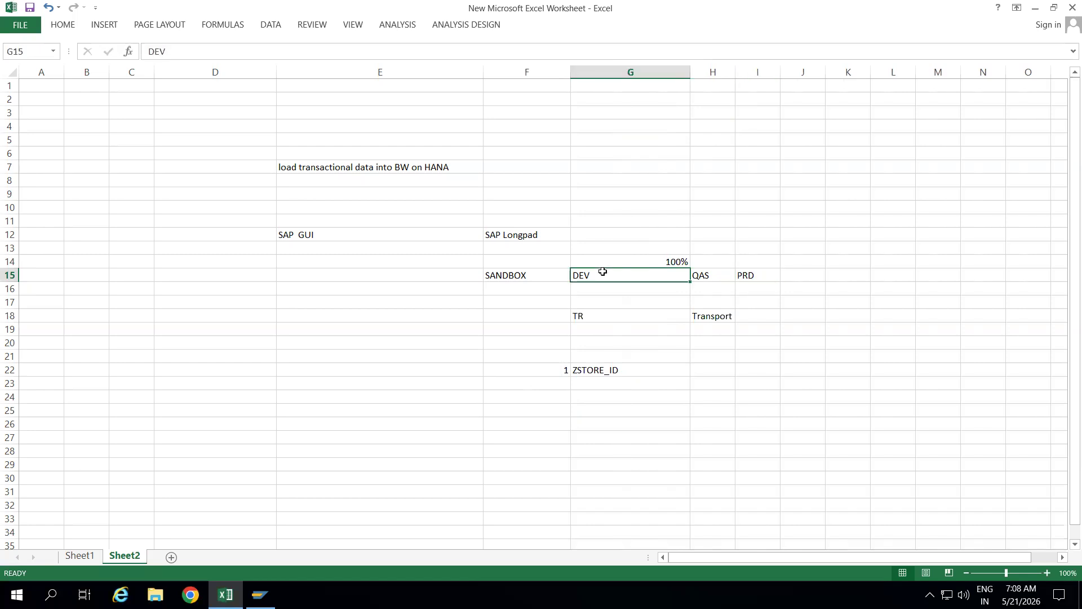
click(627, 136)
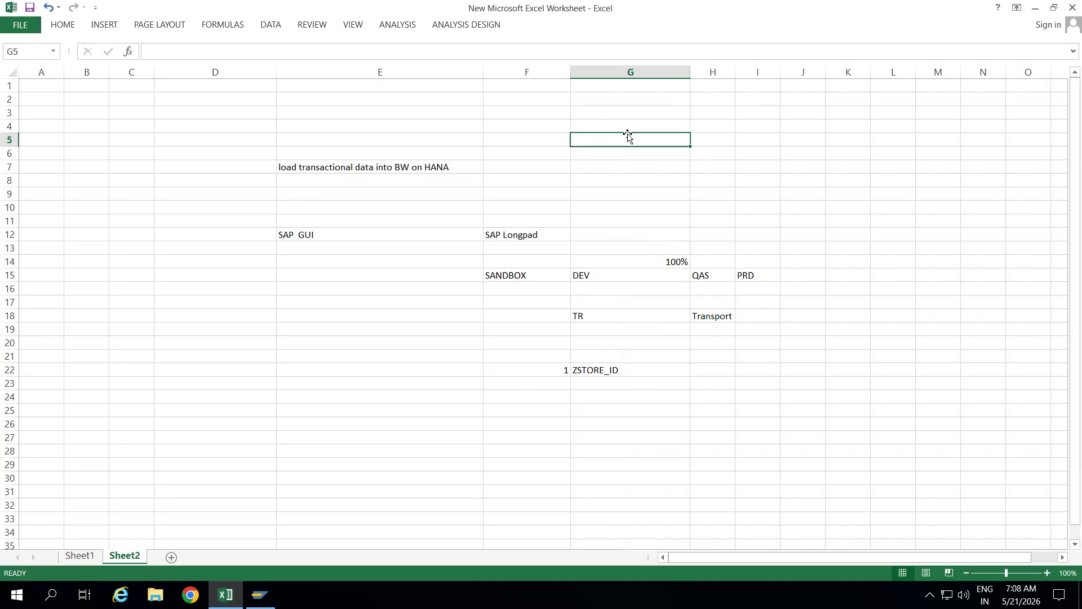
text(S)
key(BackSpace)
text(S)
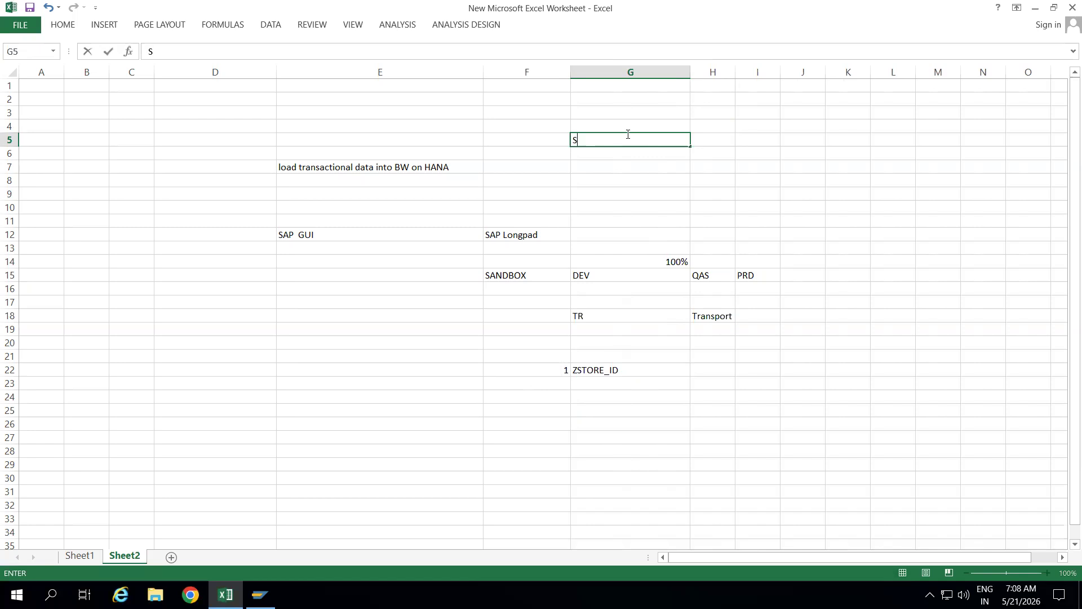
text(O)
click(582, 155)
text(SOI)
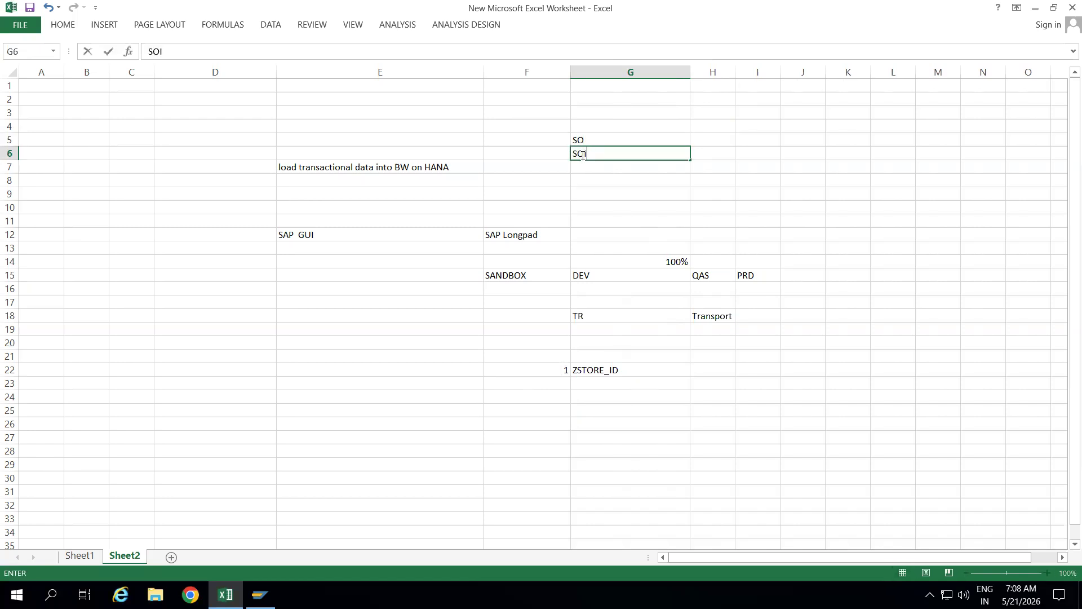
click(583, 167)
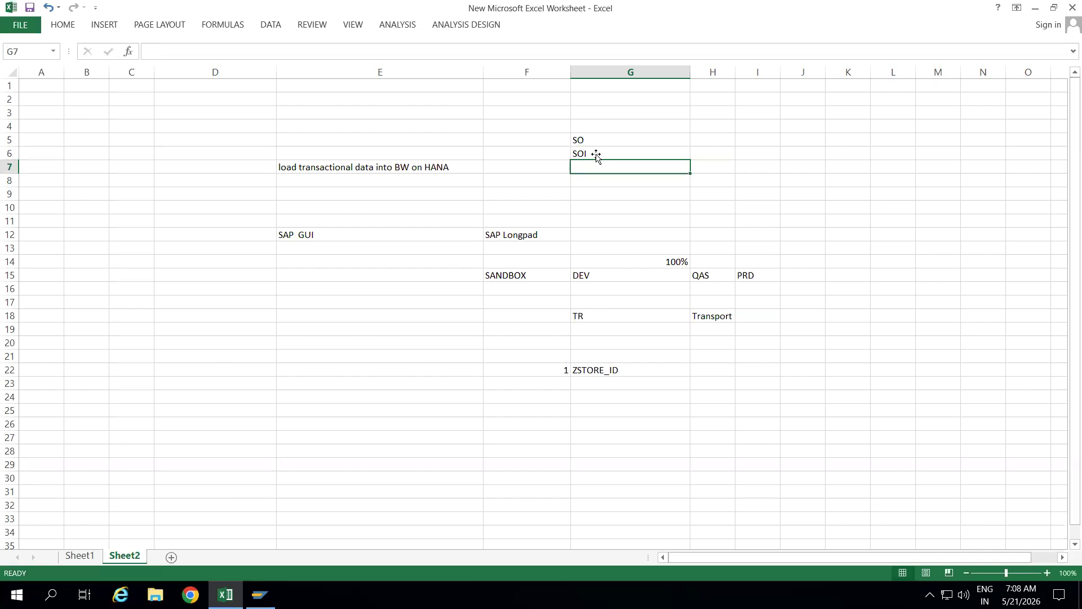
click(586, 139)
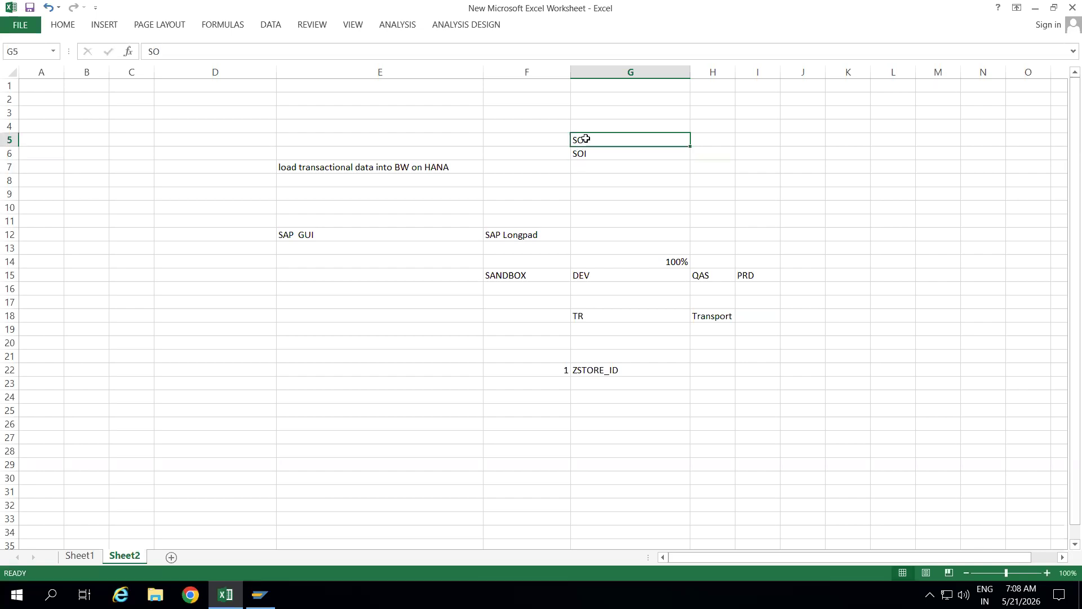
click(601, 154)
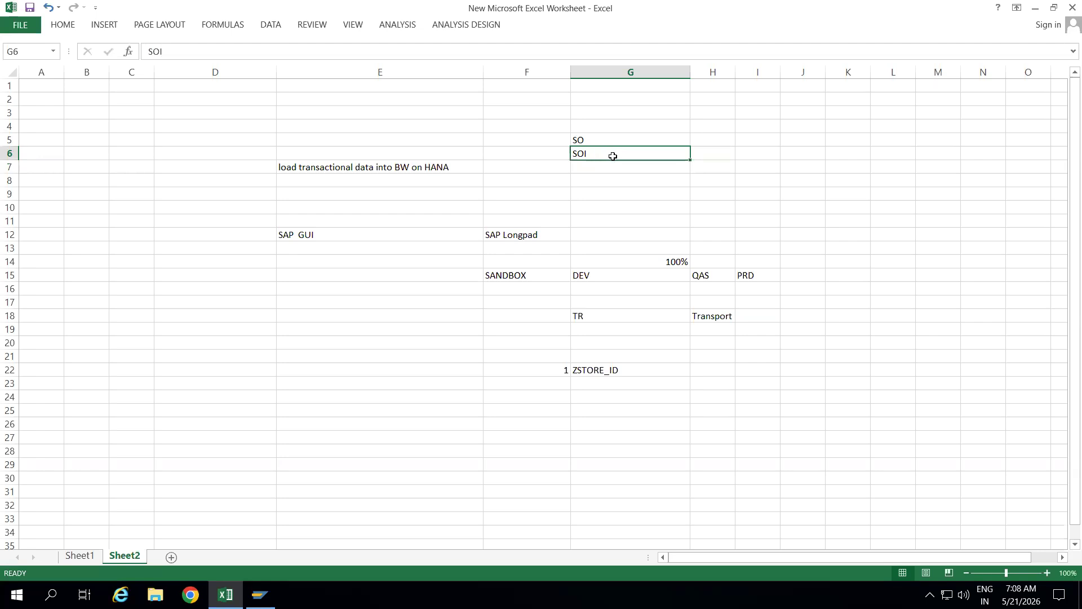
Step: Continue the field list in column G with CUST in G7, MAT in G8 and PLANT in G9
click(596, 169)
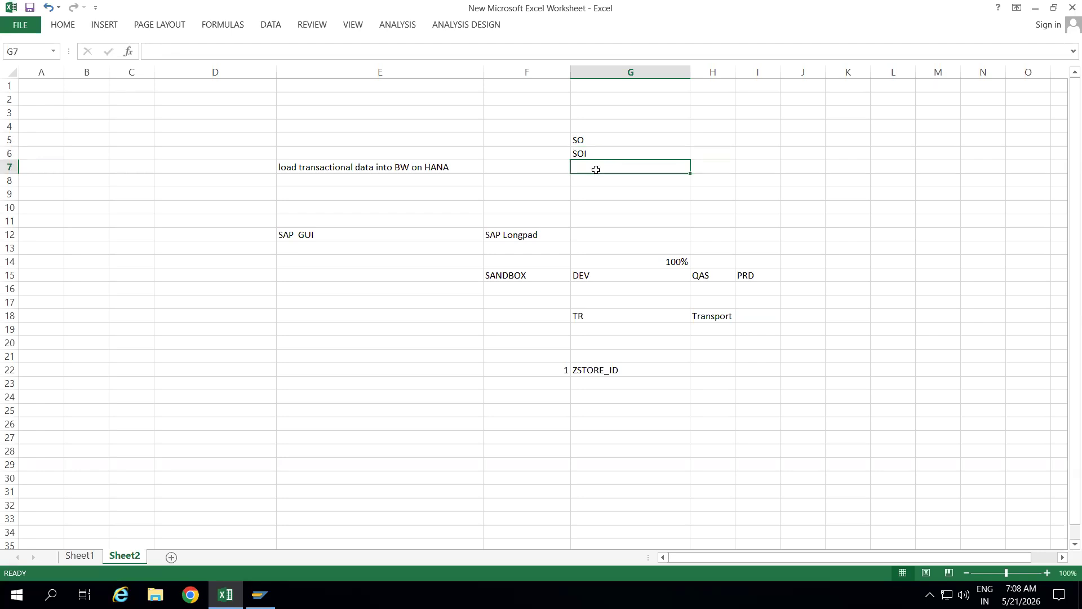
text(CUST)
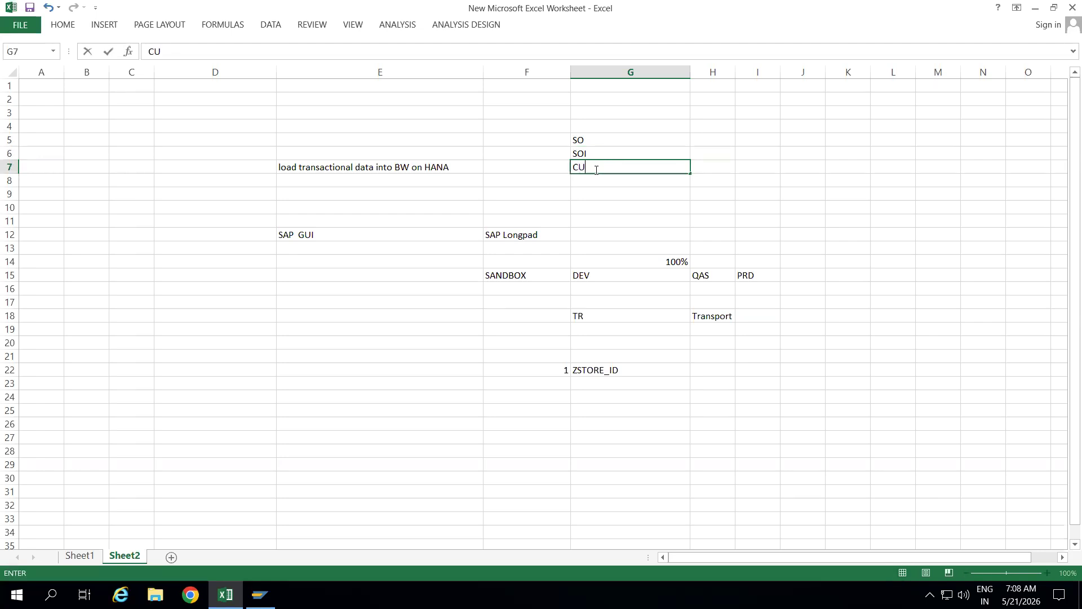
key(ctrl+Return)
click(590, 180)
text(MAT)
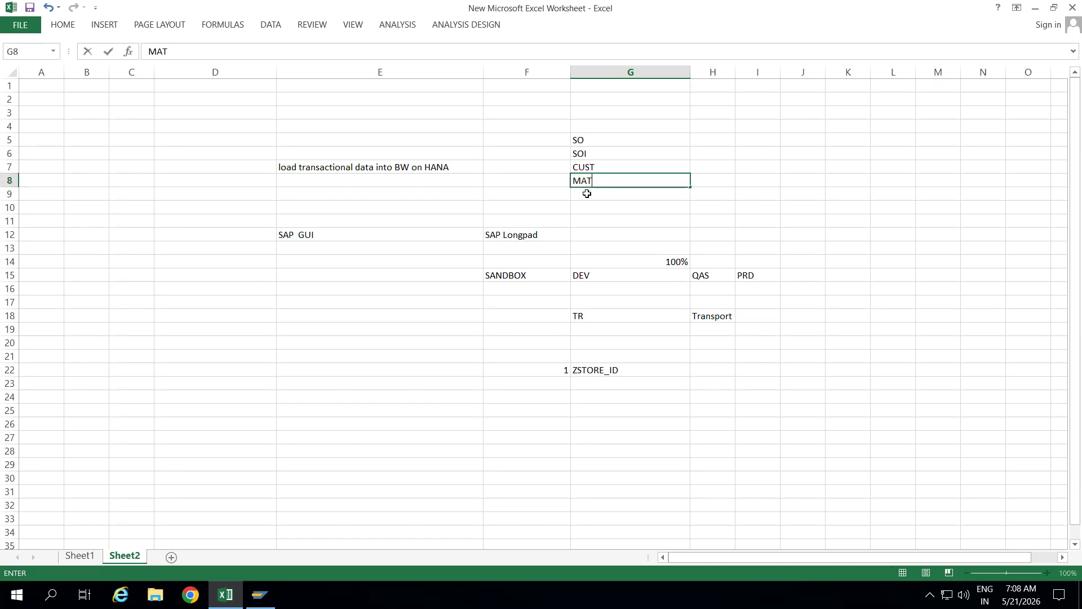
click(586, 192)
text(PLANT)
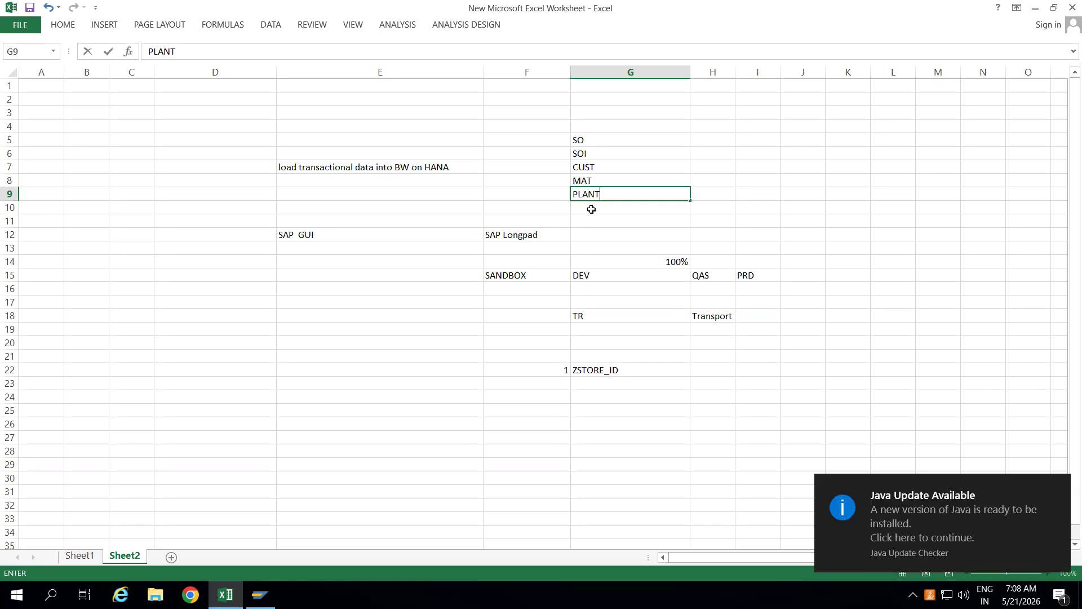
key(Return)
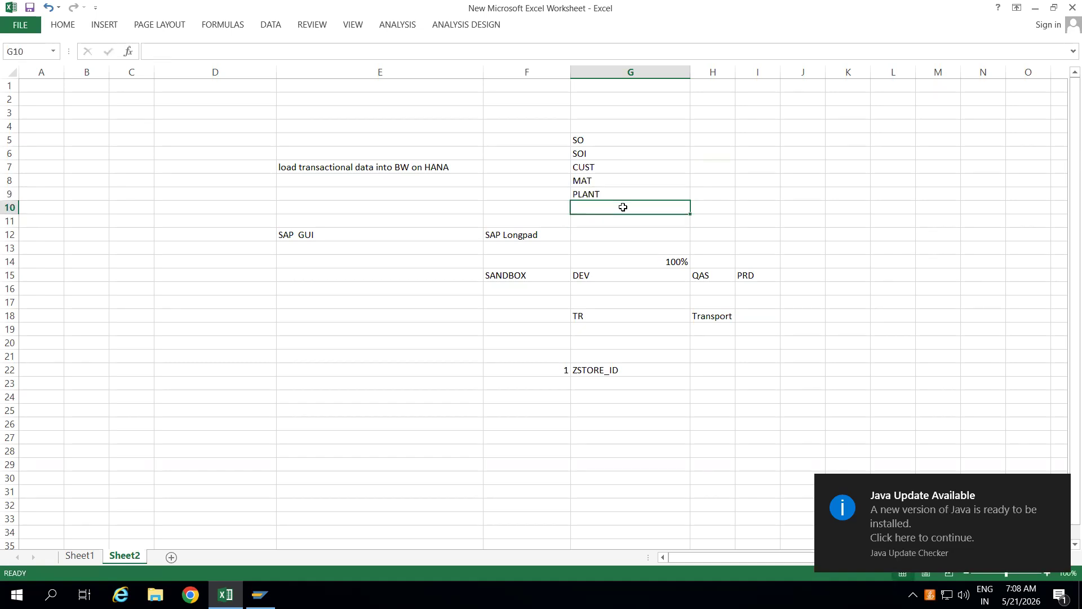
Step: Enter SALESORG, TRDATE, AMT and QTY in cells G10 to G13 below PLANT
text(SALESORG)
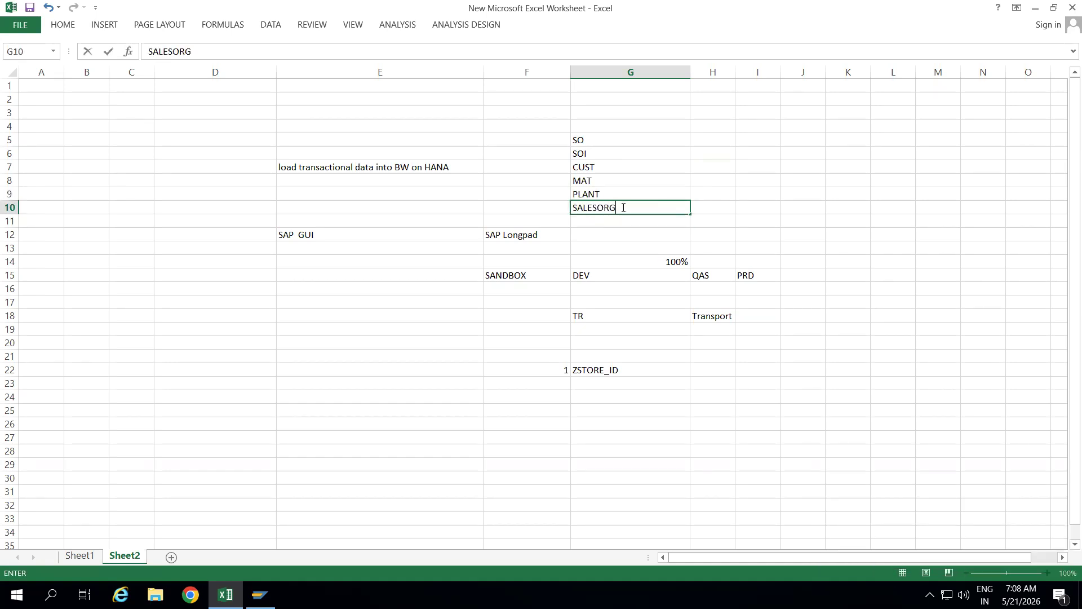
click(593, 222)
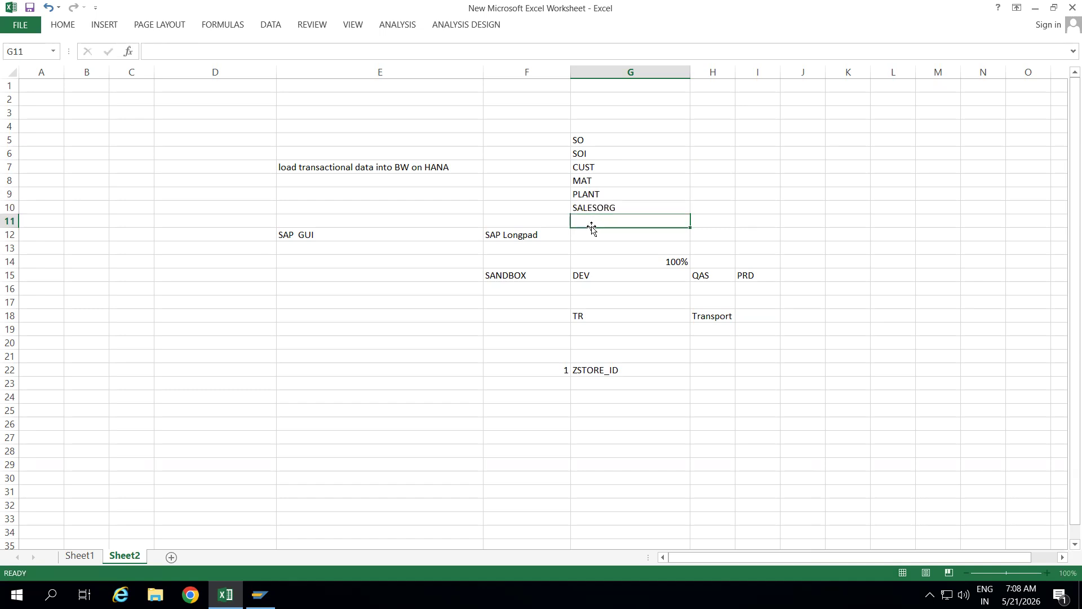
text(TRDATE)
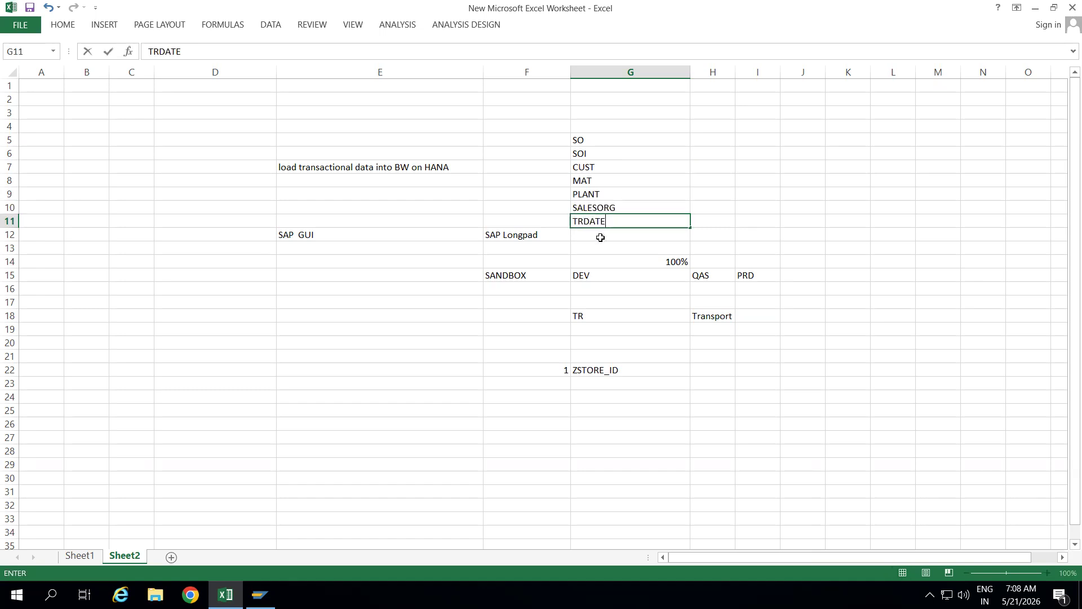
click(599, 236)
text(AMT)
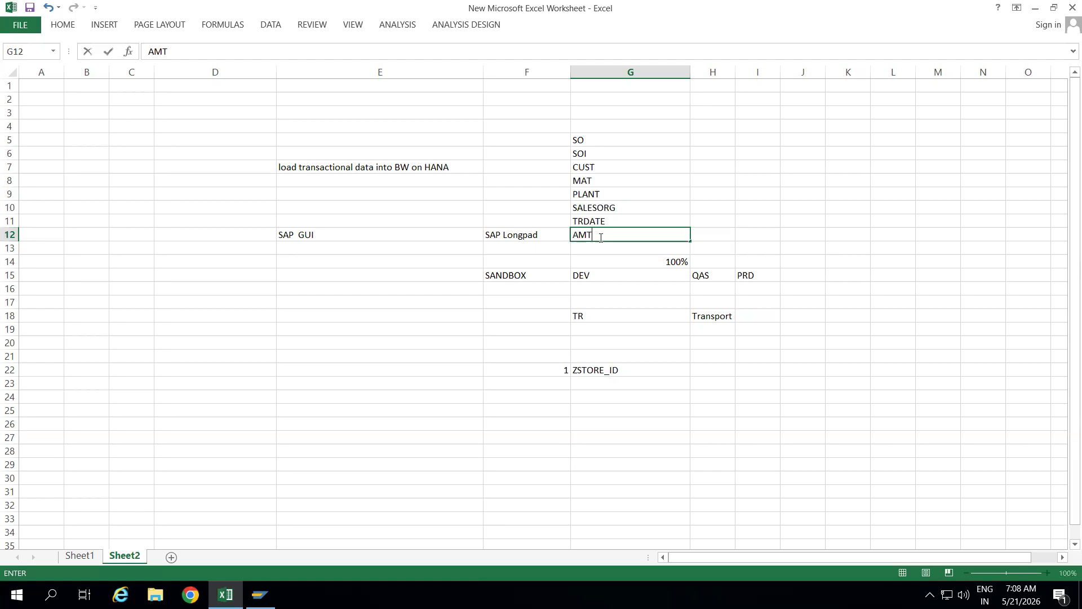
click(589, 250)
text(QTY)
click(738, 198)
drag(614, 140, 618, 244)
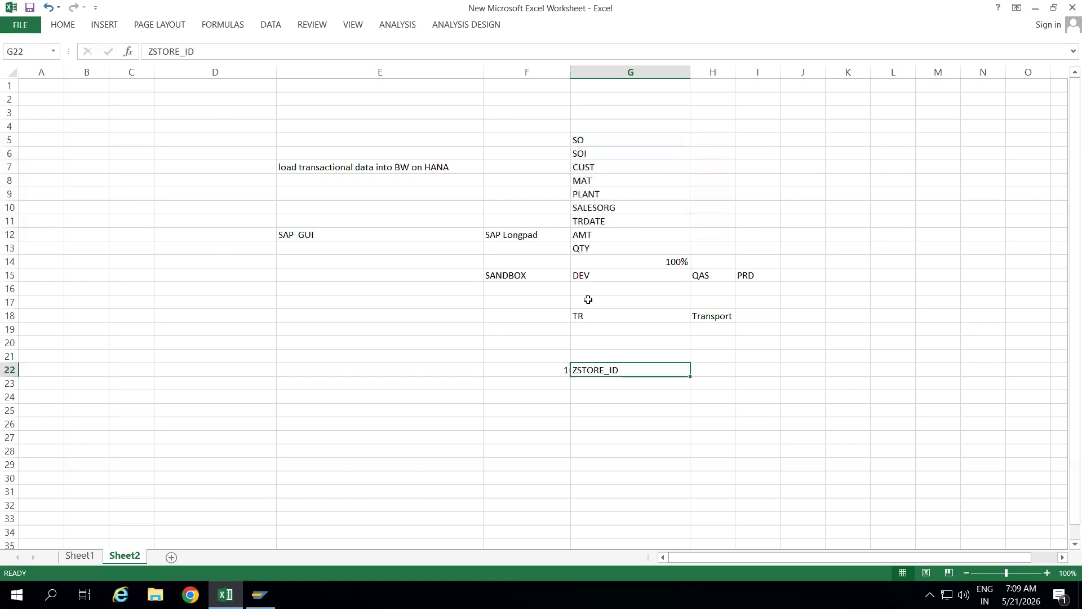
click(583, 275)
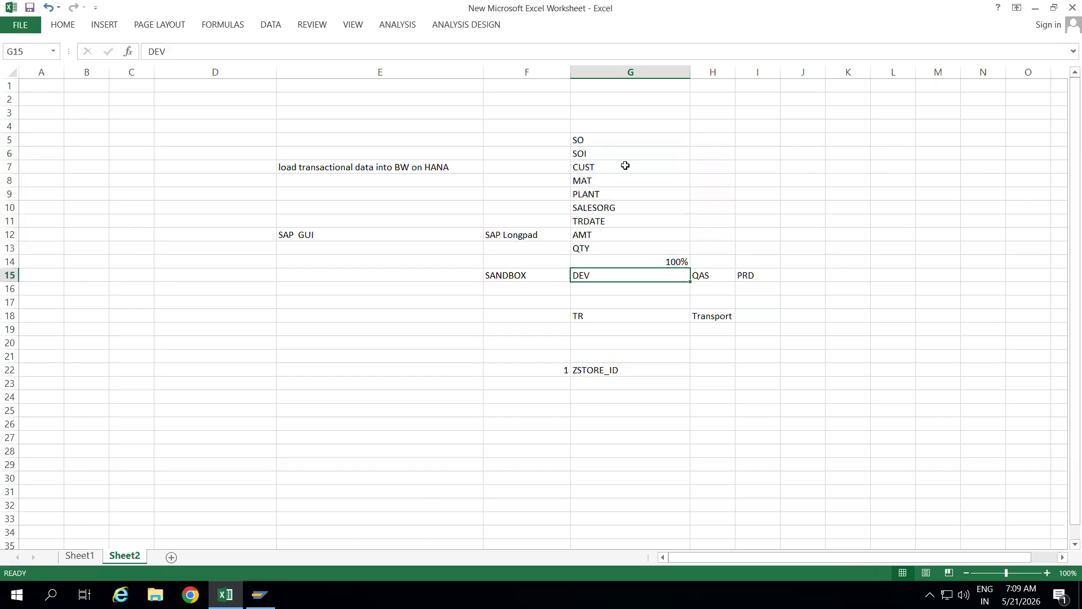
click(715, 279)
click(766, 274)
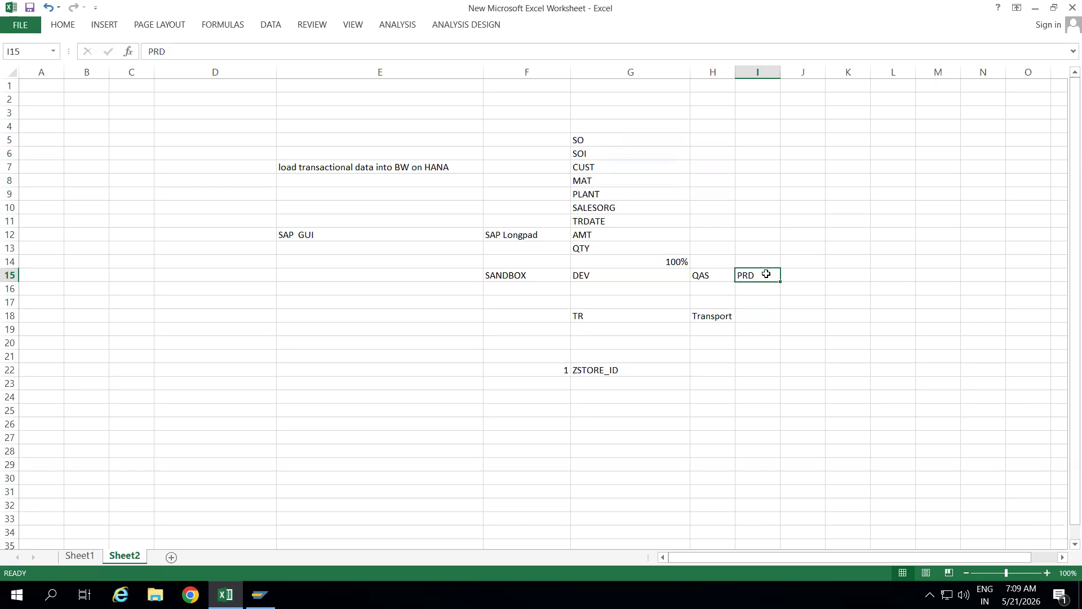
Step: Widen columns H and I, and enter DOCKER in cell H4
drag(734, 72, 912, 73)
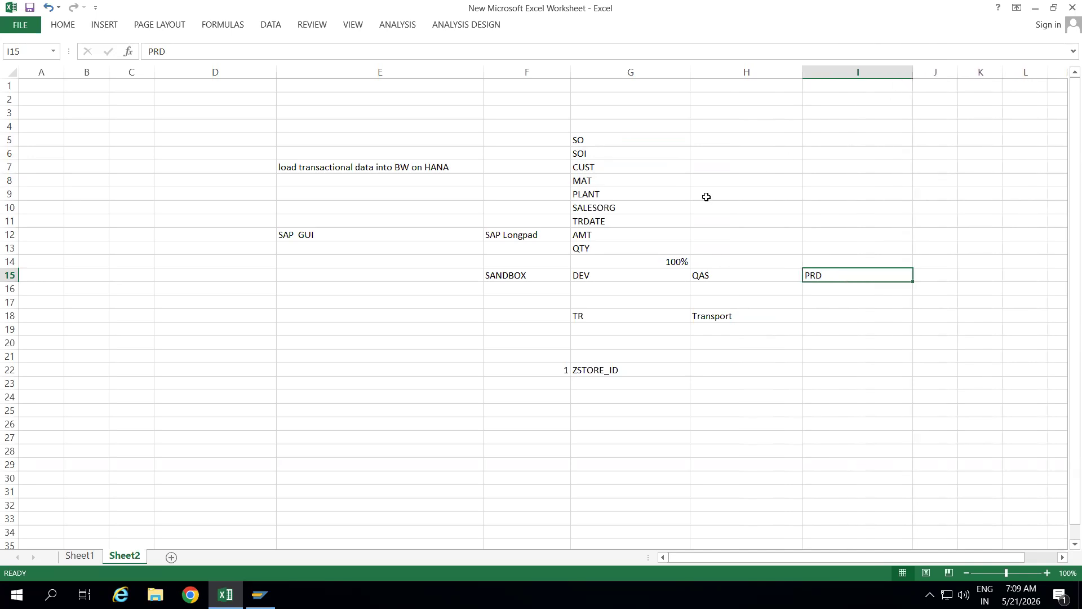
click(727, 123)
text(DOCKER)
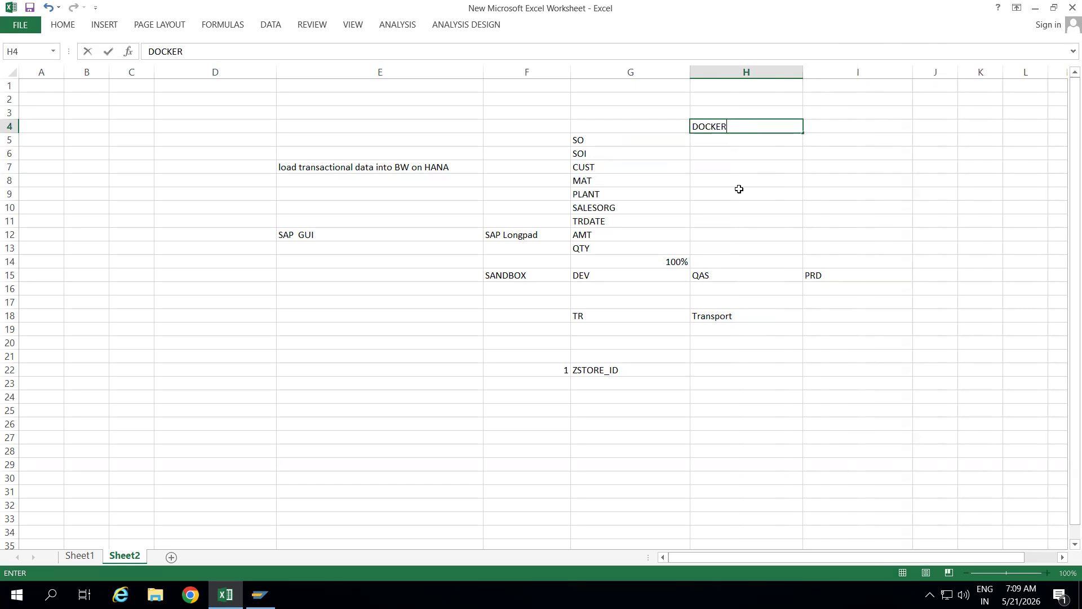
click(738, 189)
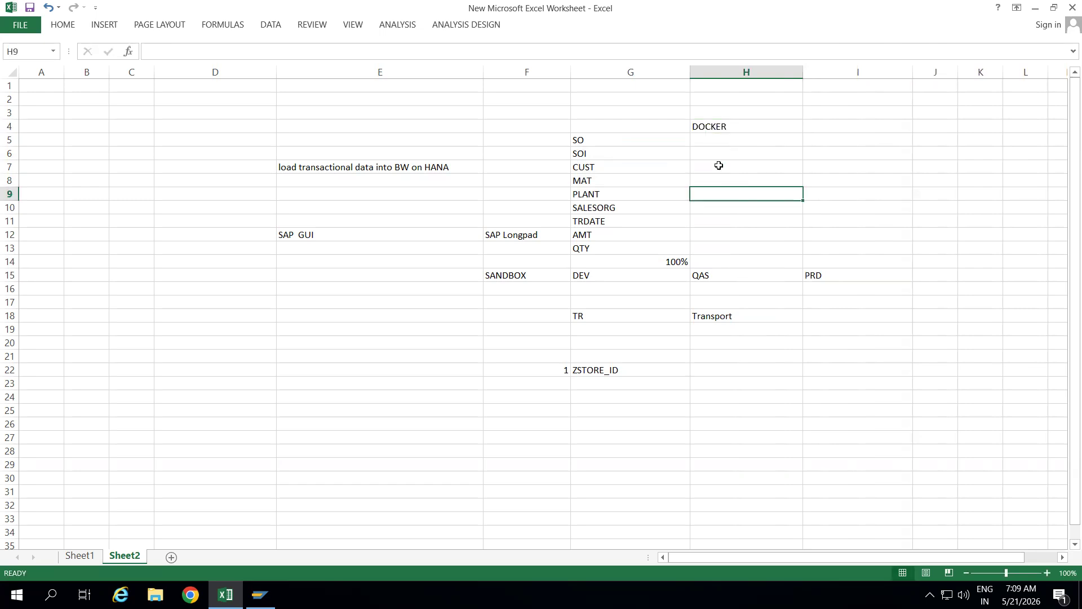
click(592, 367)
click(739, 125)
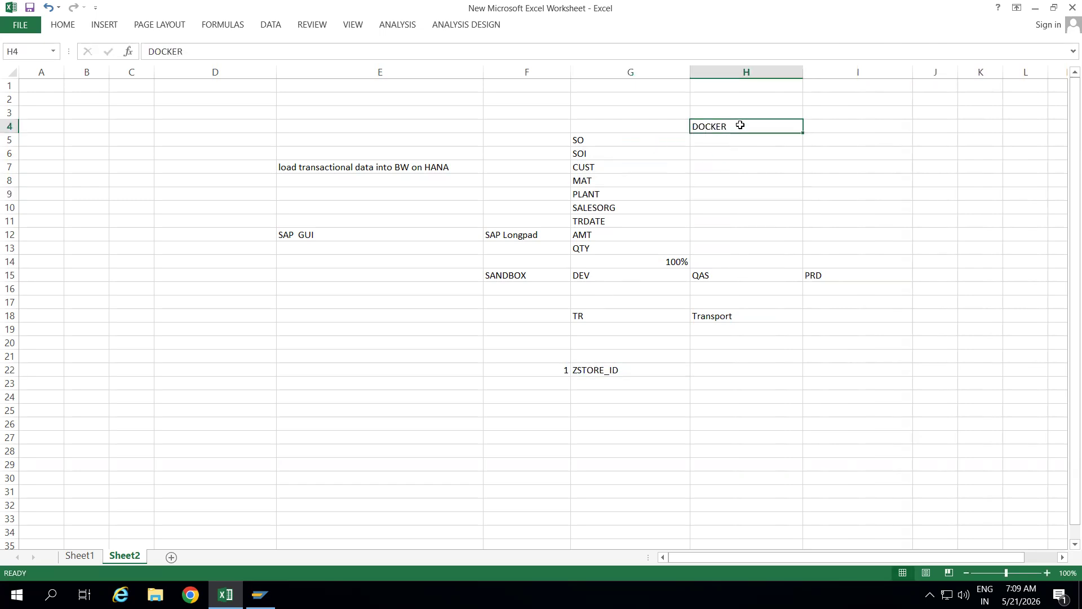
Step: Enter the transaction codes SE01 in cell F18, SE09 in F20 and SE10 in F21
click(587, 315)
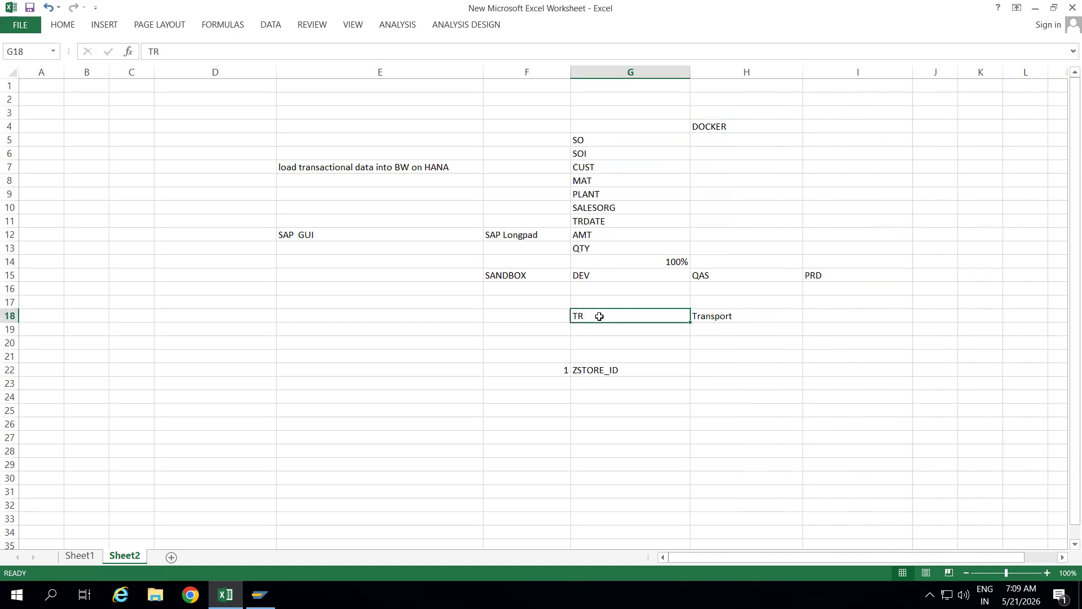
click(557, 316)
text(SE01)
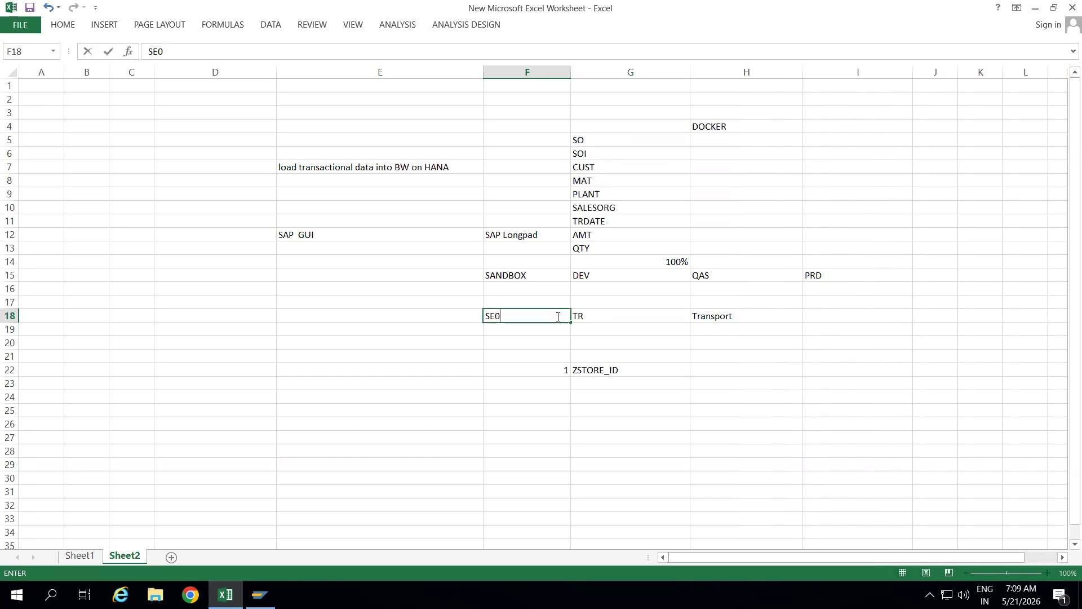
click(517, 339)
text(SE09)
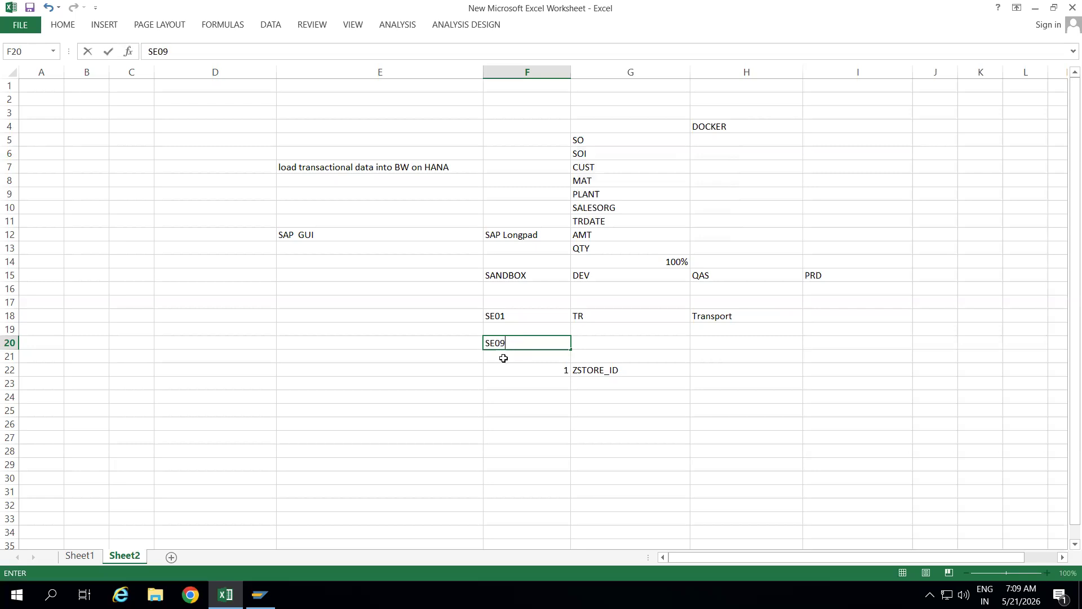
click(502, 358)
text(SE09E10)
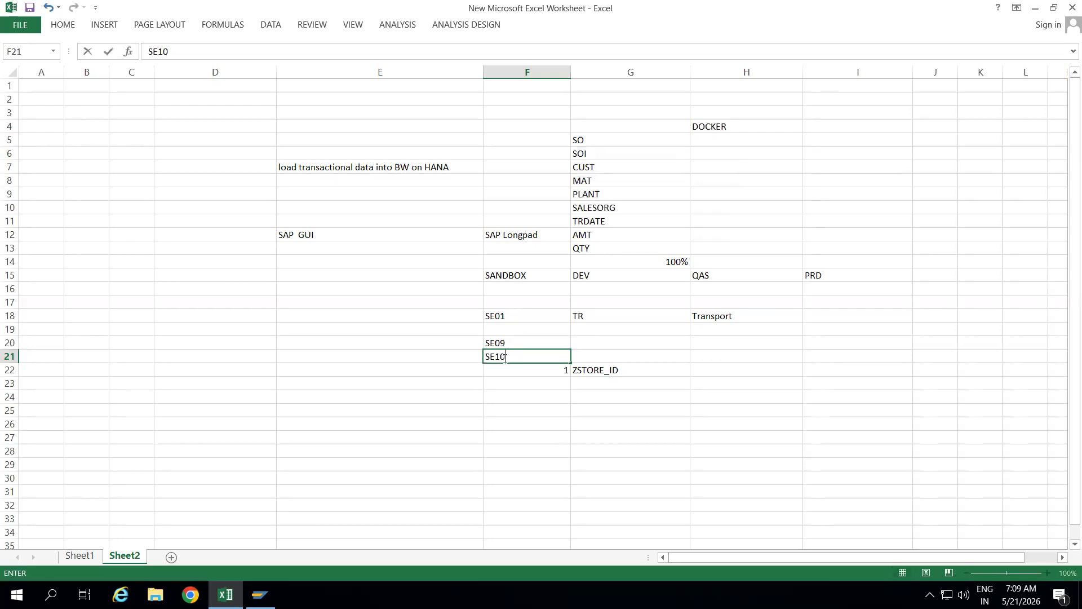
click(516, 409)
click(502, 317)
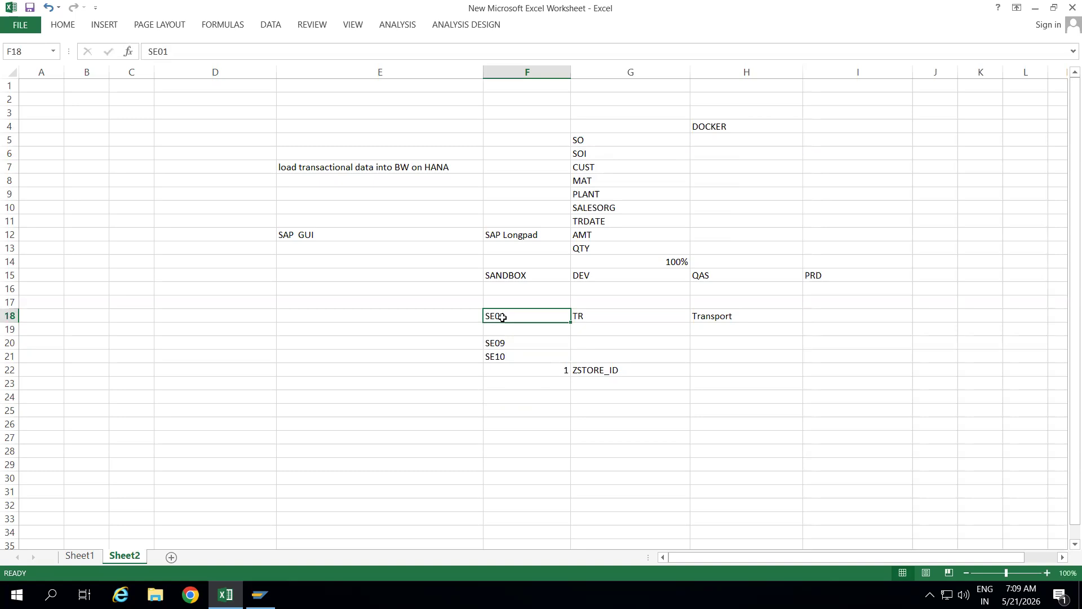
click(598, 316)
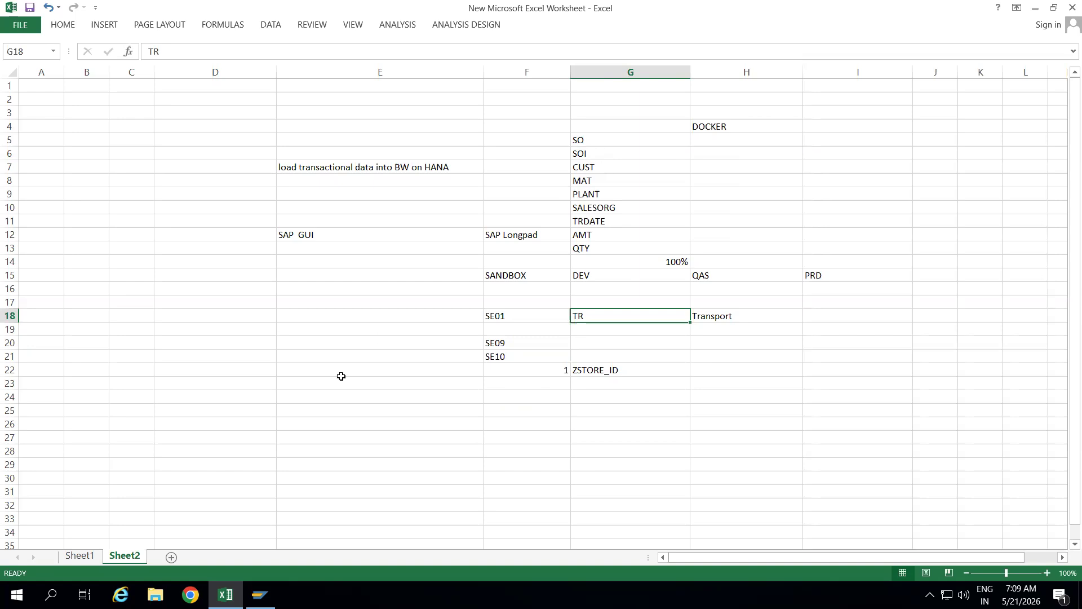
Step: Show the desktop and move the SAP HANA Studio shortcut to the top row, beside the STORE_MD workbook
key(super+d)
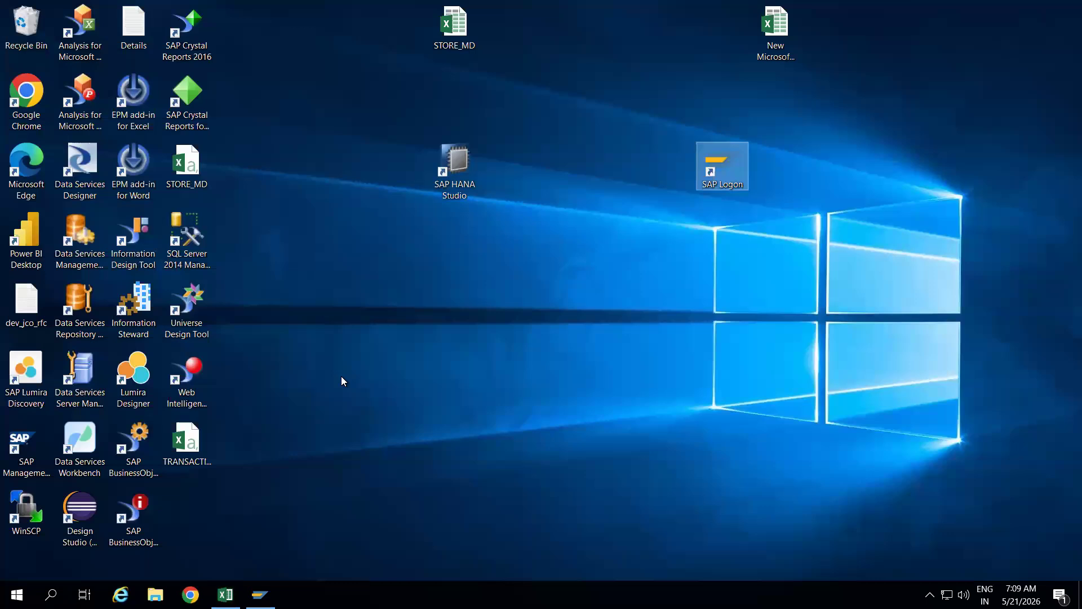
drag(471, 154, 323, 22)
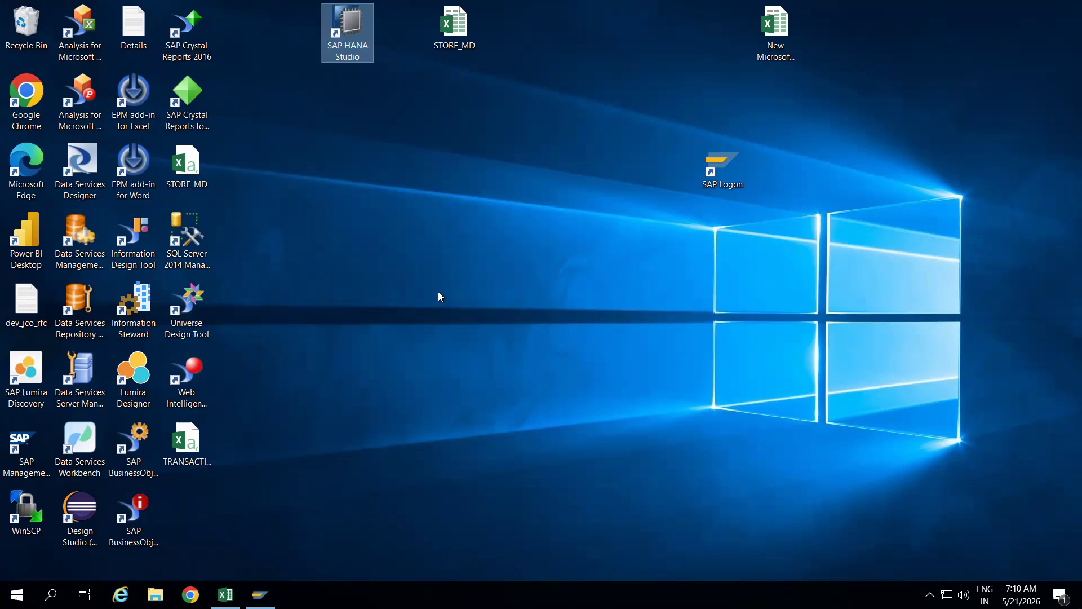
mouse_move(187, 443)
mouse_down()
mouse_move(331, 357)
mouse_move(390, 234)
mouse_move(257, 394)
mouse_move(187, 450)
mouse_up()
click(437, 329)
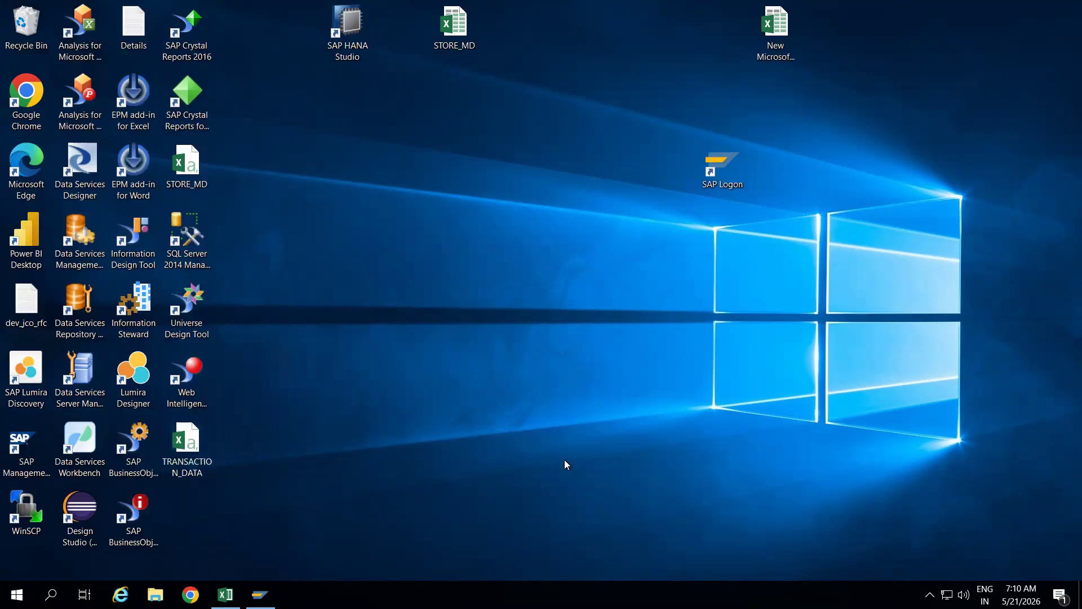
Step: Log on to the BW on HANA system on server sapbw751 as b4user1, entering the account password
click(259, 593)
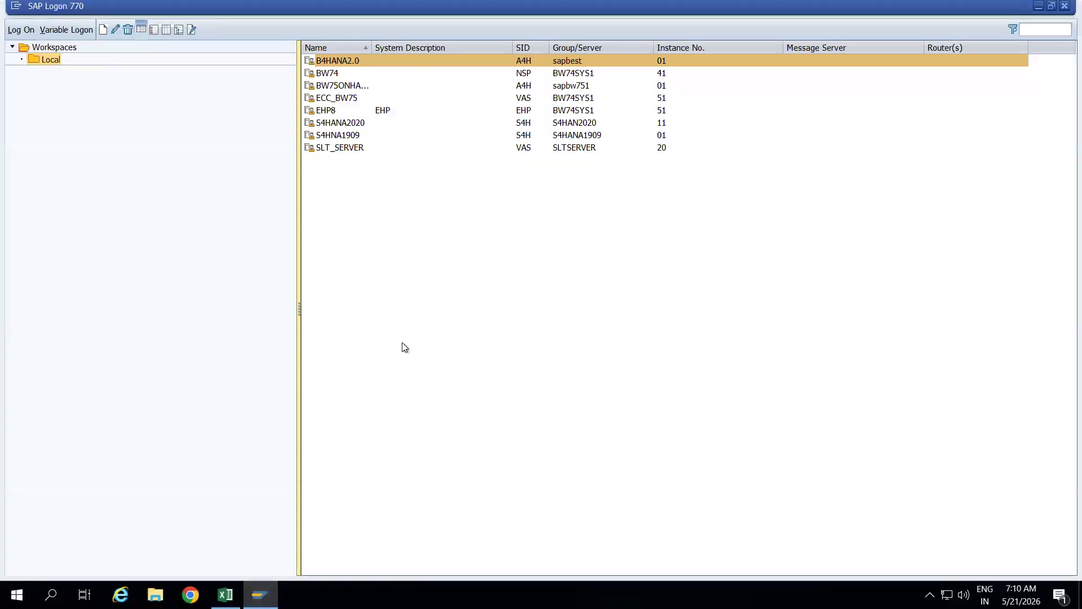
click(346, 86)
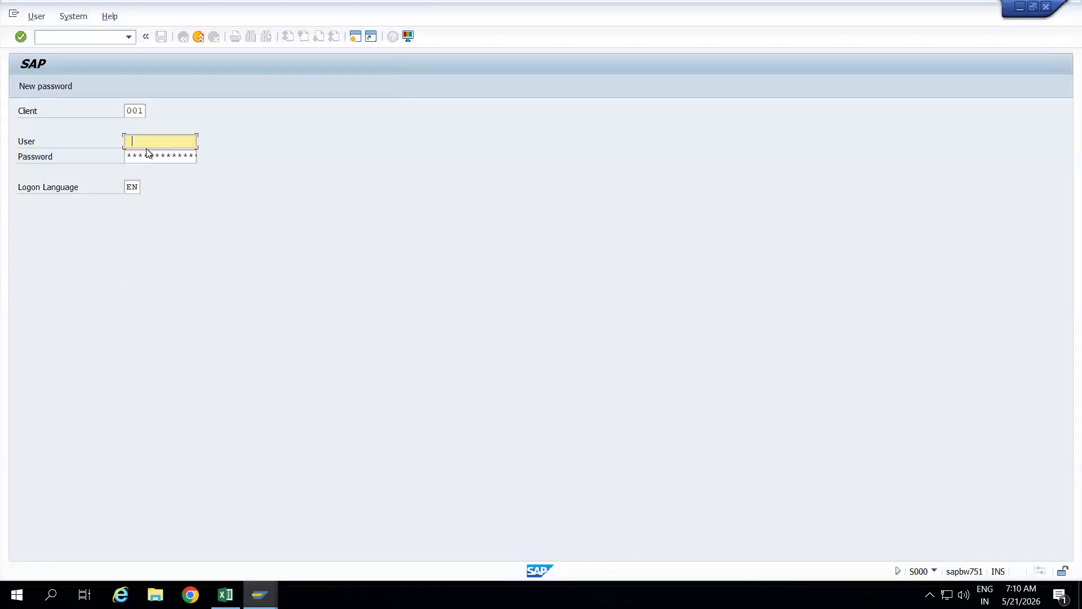
text(b4user1)
key(Tab)
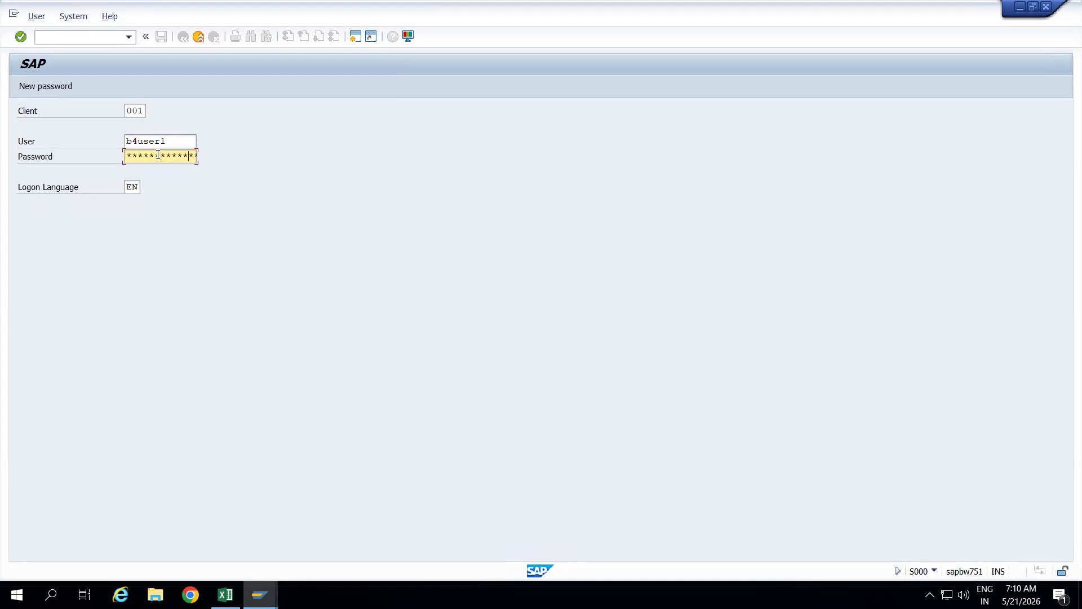
key(Return)
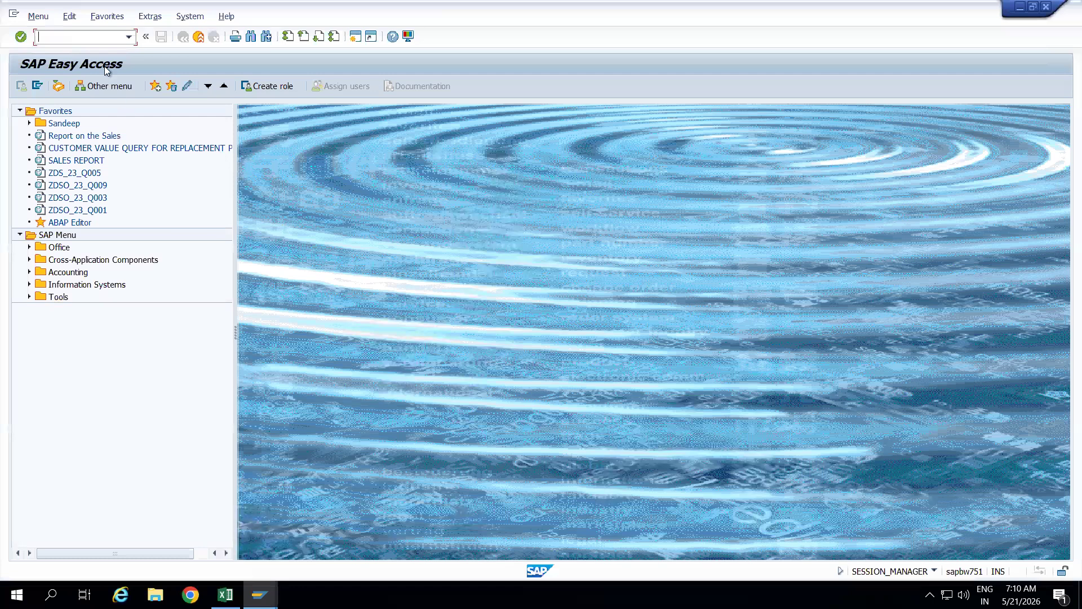
Step: Run transaction RSA1 to open the Data Warehousing Workbench and widen its Modeling navigation area
text(rsa1)
key(Return)
click(389, 403)
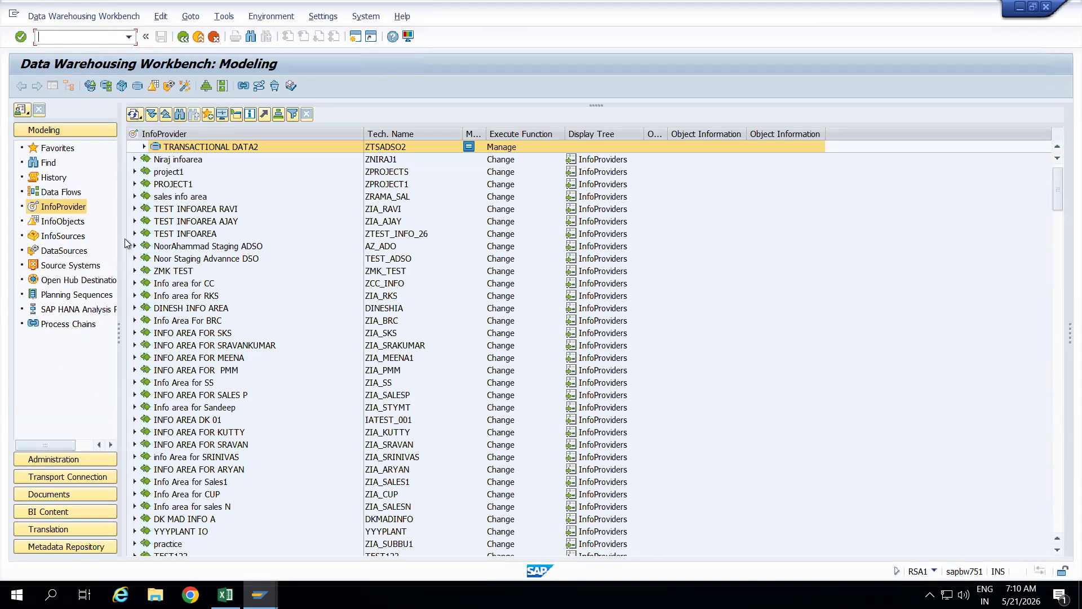
drag(118, 229, 152, 229)
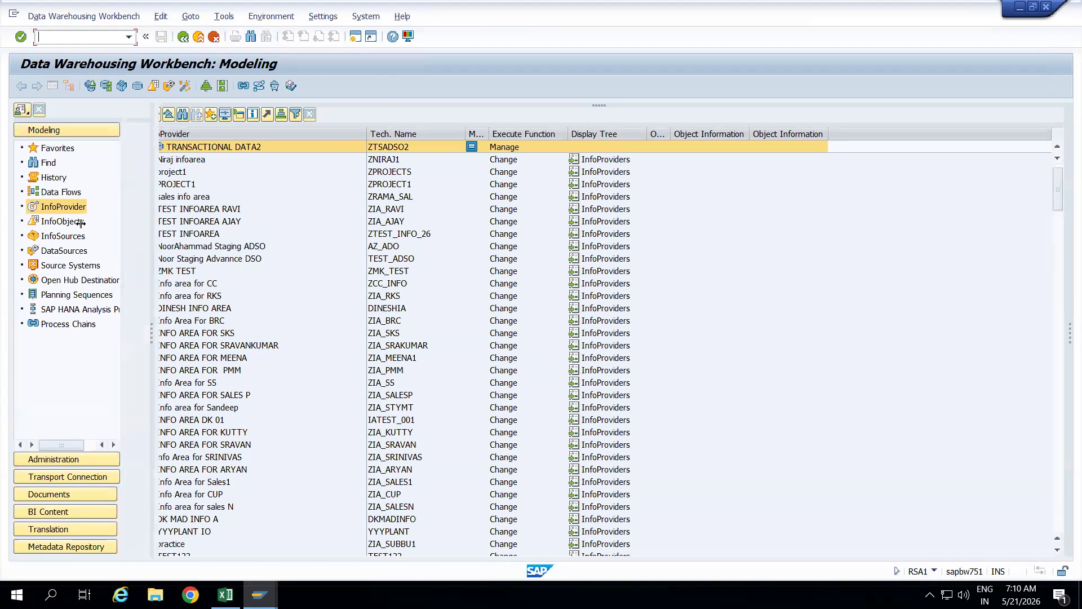
Step: Show the InfoObjects tree and try to create an InfoObject from the existing CHAR entry
click(63, 221)
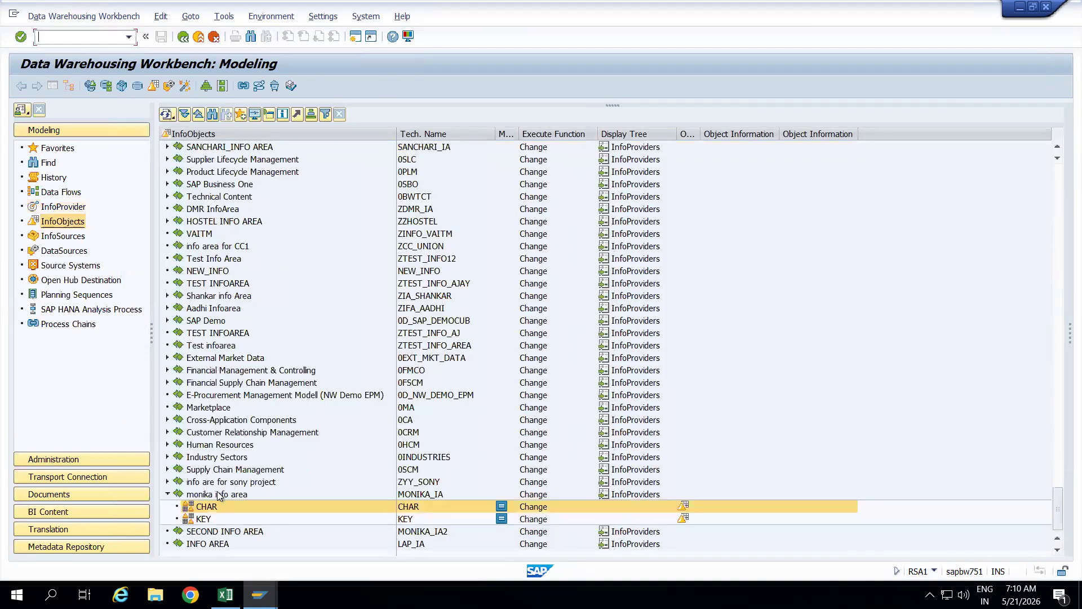
right_click(210, 507)
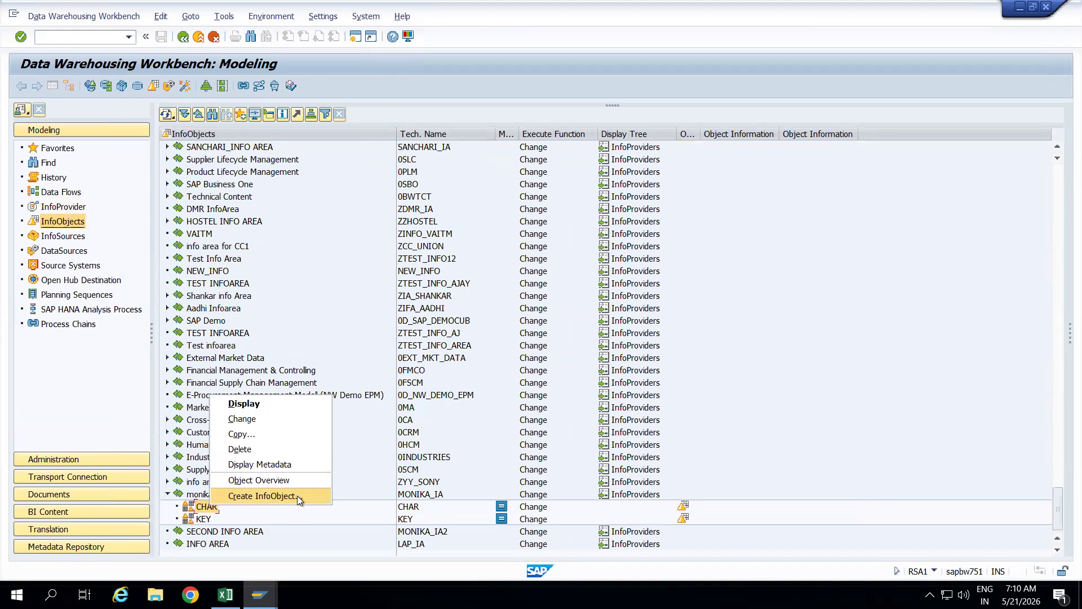
click(283, 496)
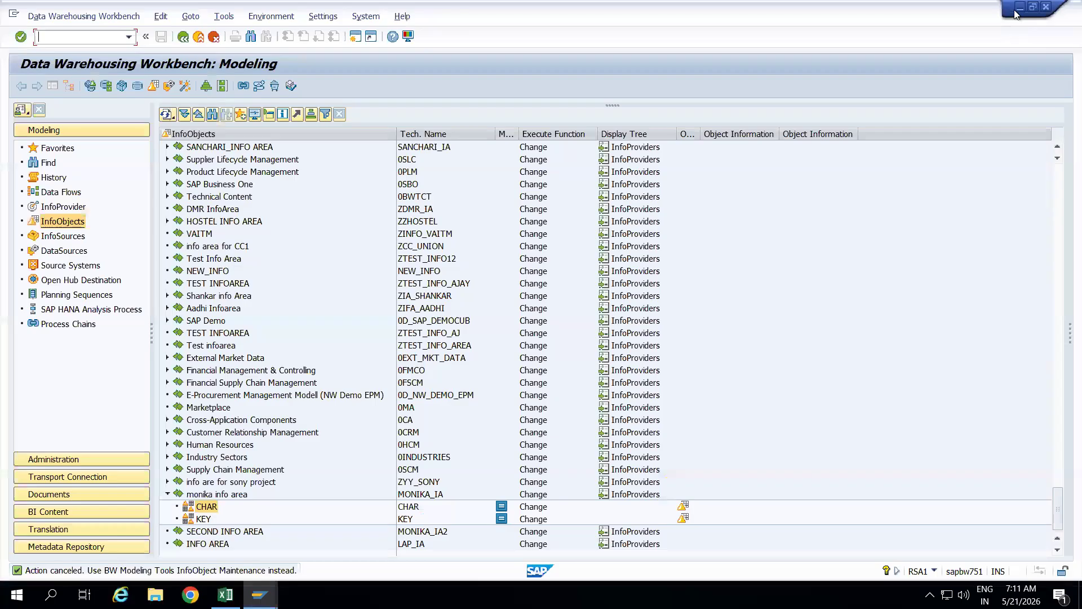
Step: Minimize the SAP windows, launch SAP HANA Studio, and bring the Data Warehousing Workbench back to the front
click(1017, 7)
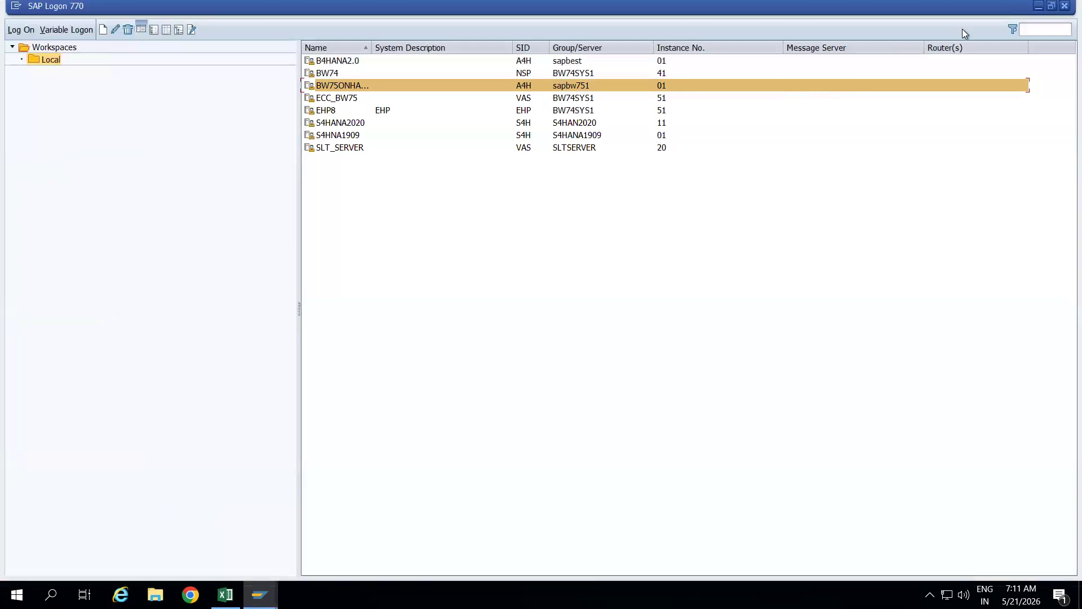
click(1037, 8)
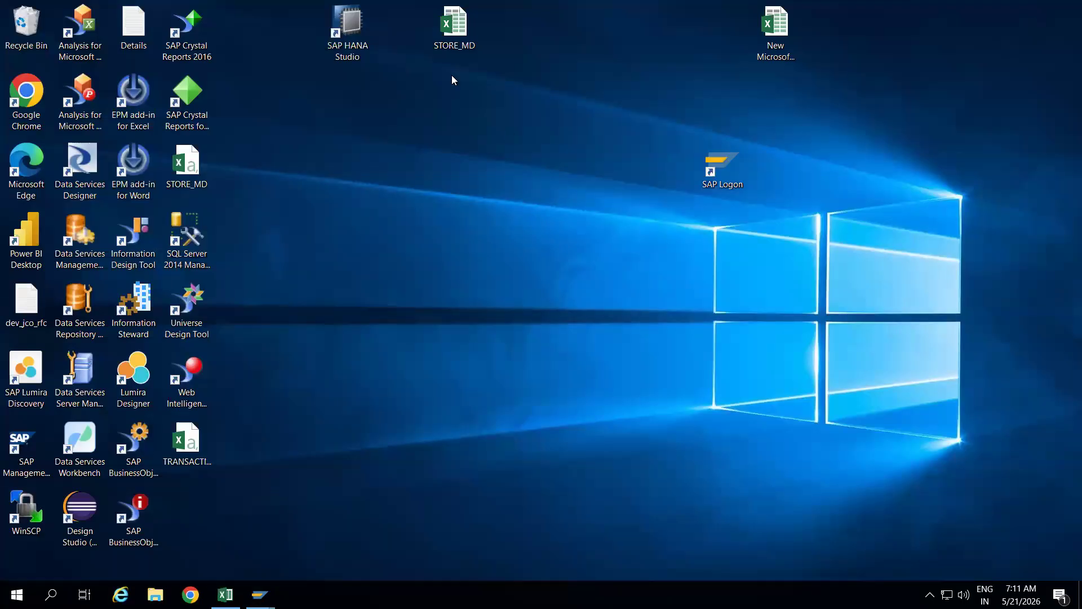
double_click(359, 26)
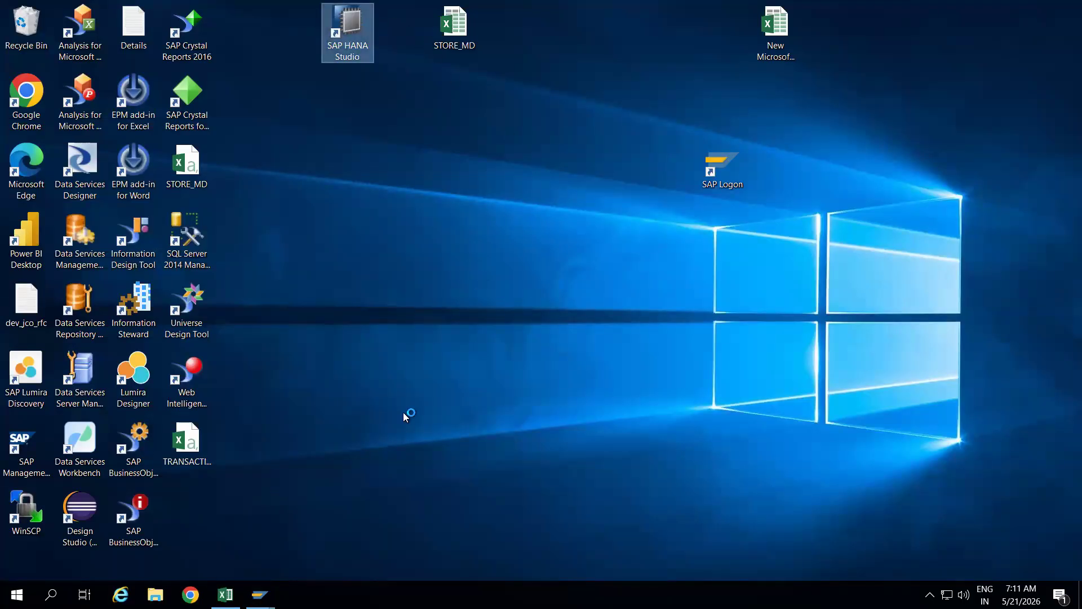
mouse_move(259, 594)
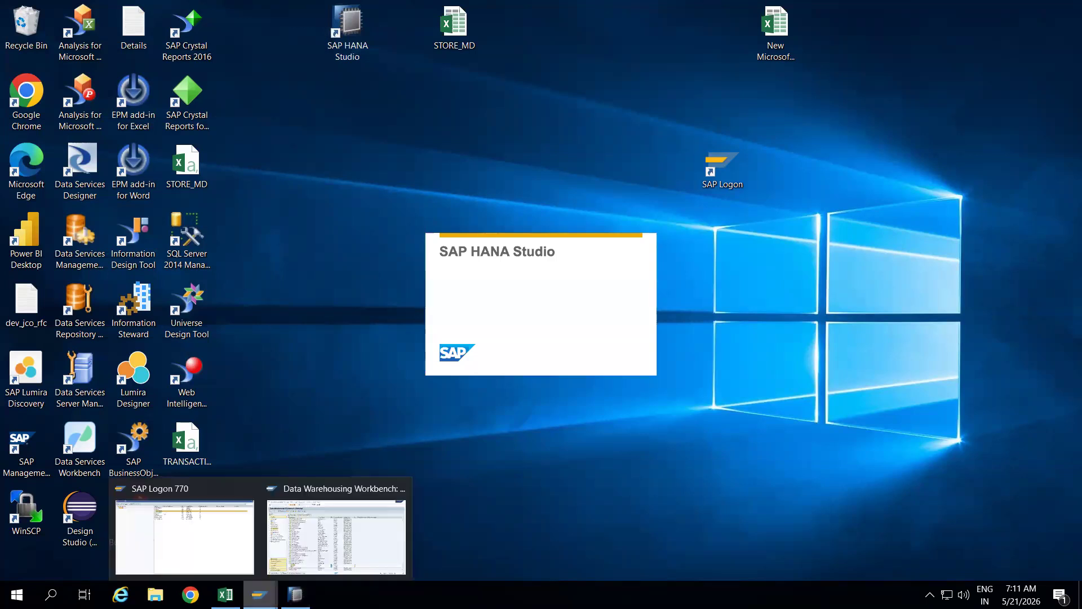
click(305, 515)
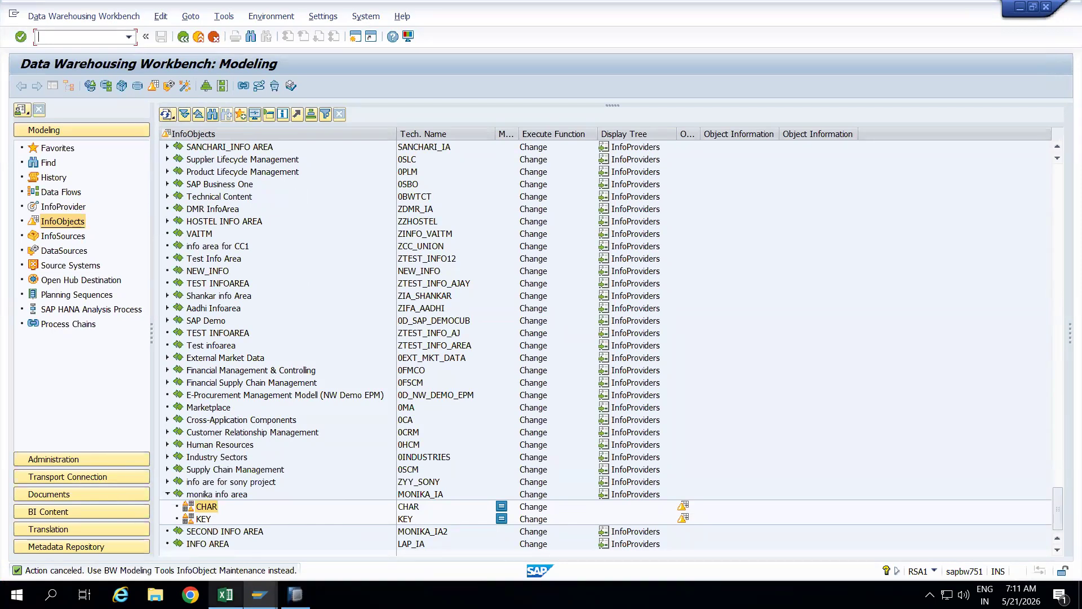
Step: Switch to Excel, widen column C, and enter the heading Master datasources in C7 with 0MATERIAL_ATTR in C8
click(225, 596)
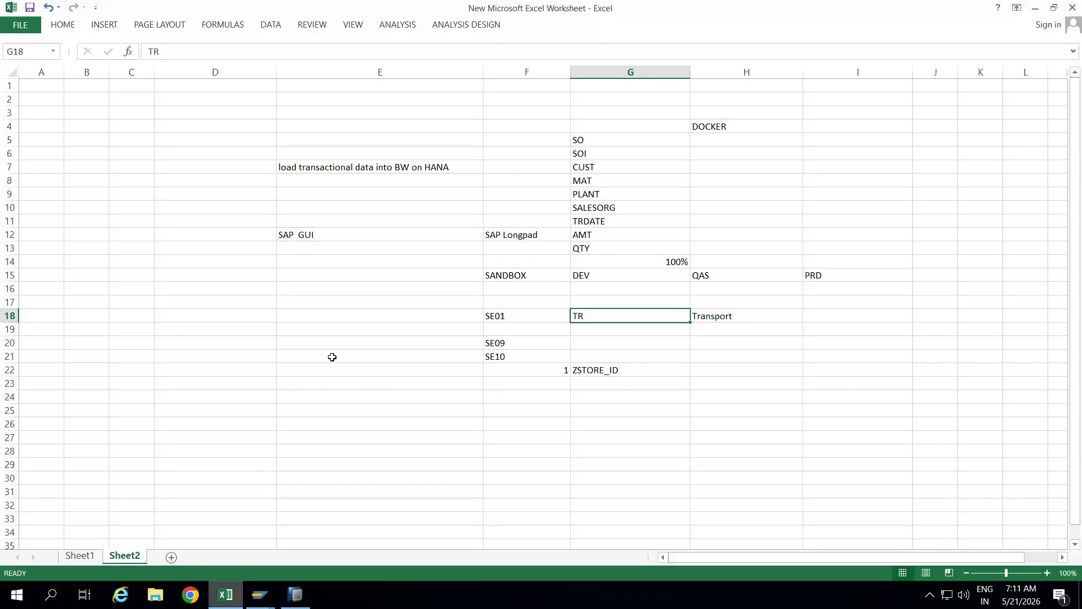
click(125, 178)
text(0MATERIAL_ATTR)
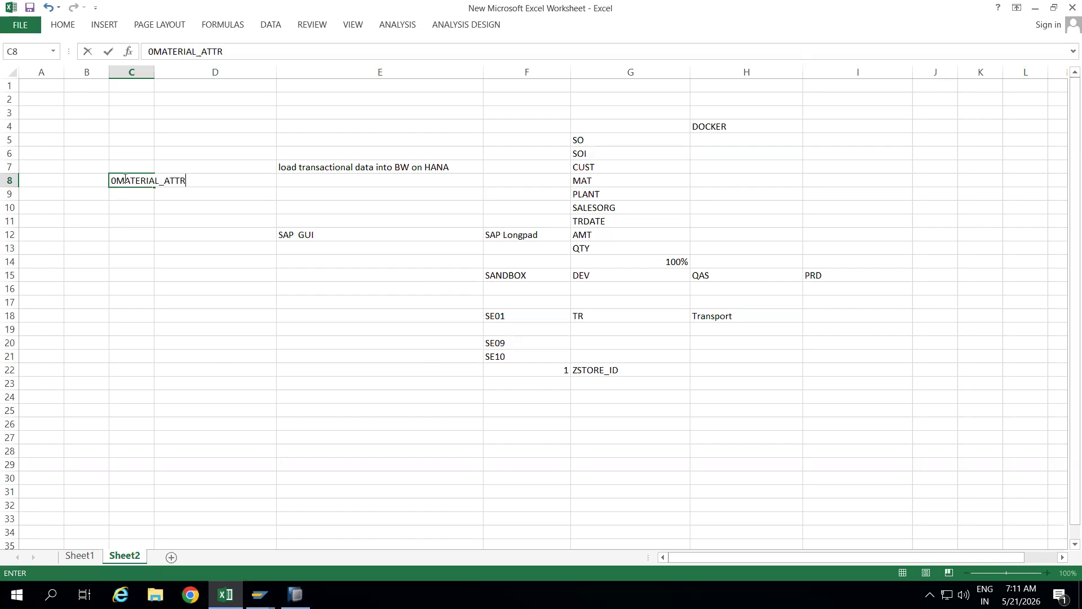
click(157, 246)
drag(154, 71, 233, 72)
click(143, 163)
text(Master datasources)
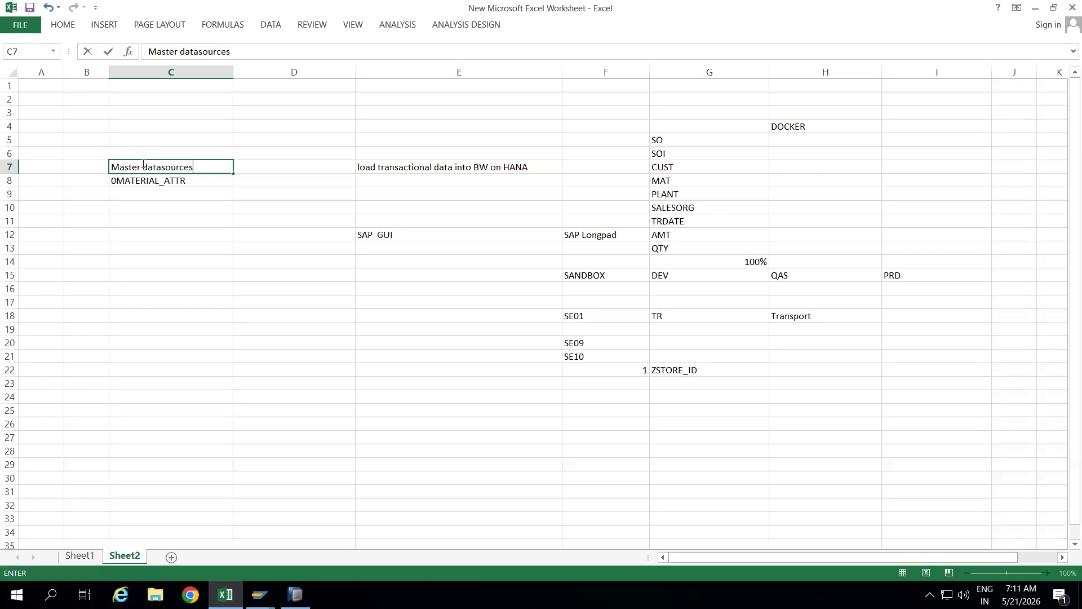
click(162, 260)
Step: Enter the master datasources 0CUSTOMER_ATTR in cell C9 and 0PLANT_ATTR in C10
click(136, 194)
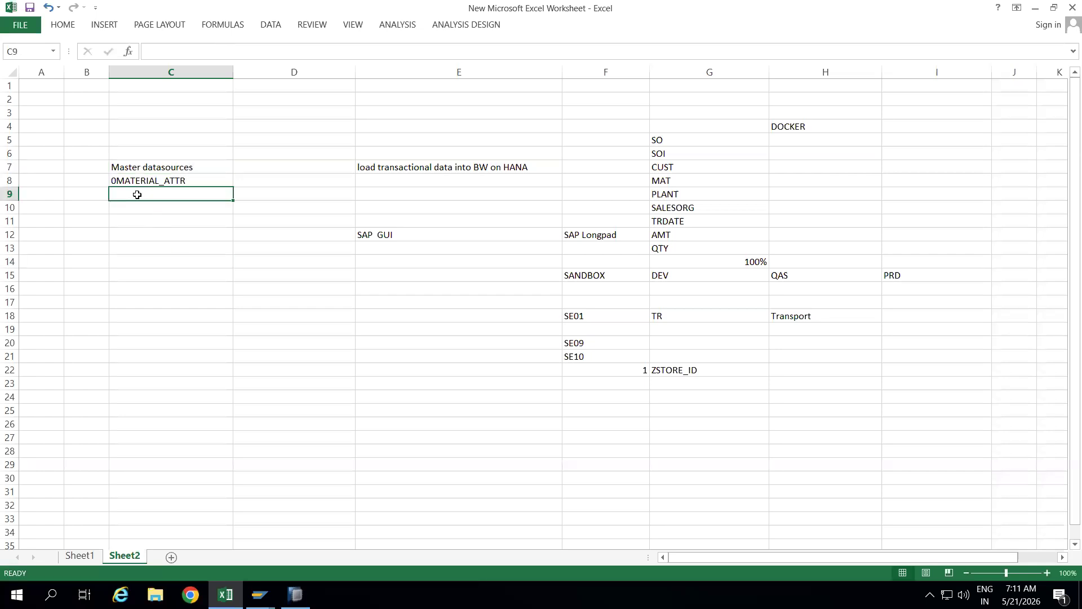
text(0CUSTO)
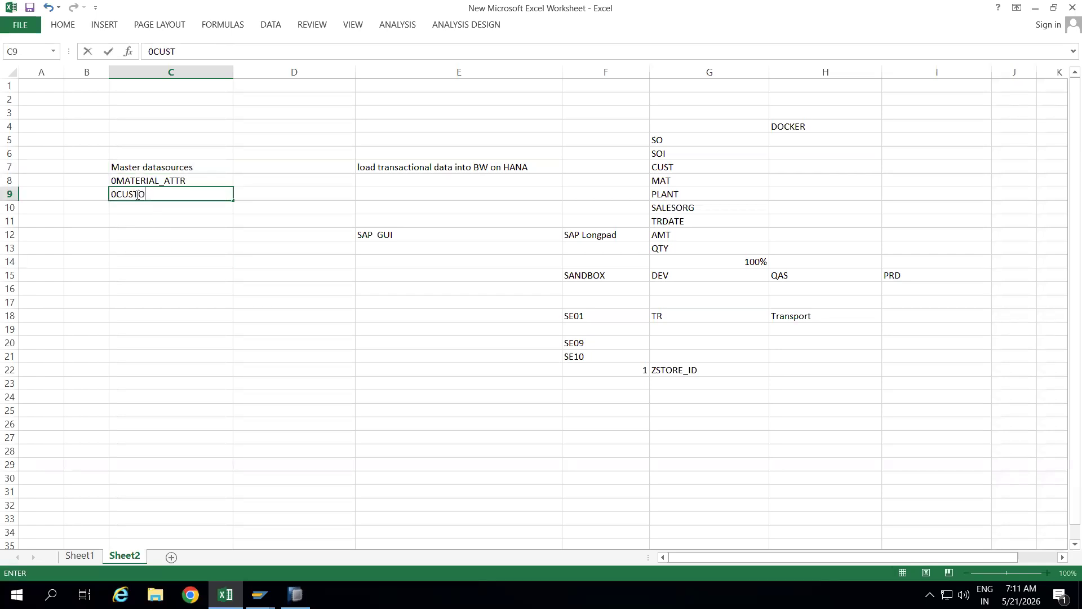
text(MER_ATTR)
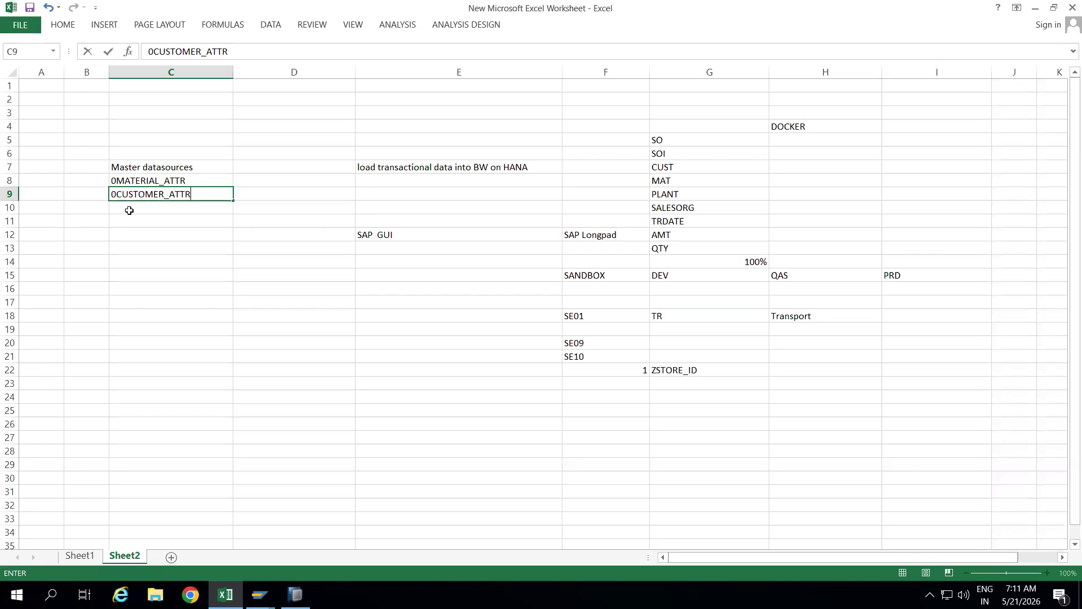
key(Return)
text(0PLANT_ATTR)
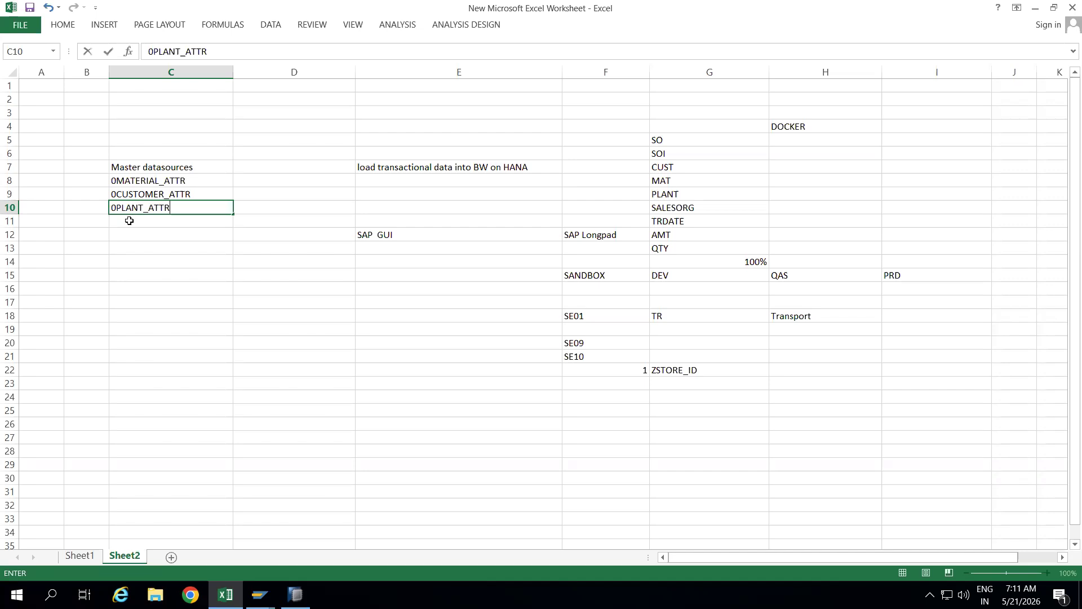
Step: Add 0VENDOR_ATTR in cell C11 and 0COMP_CODE_ATTR in C12 to complete the master datasources list
click(129, 220)
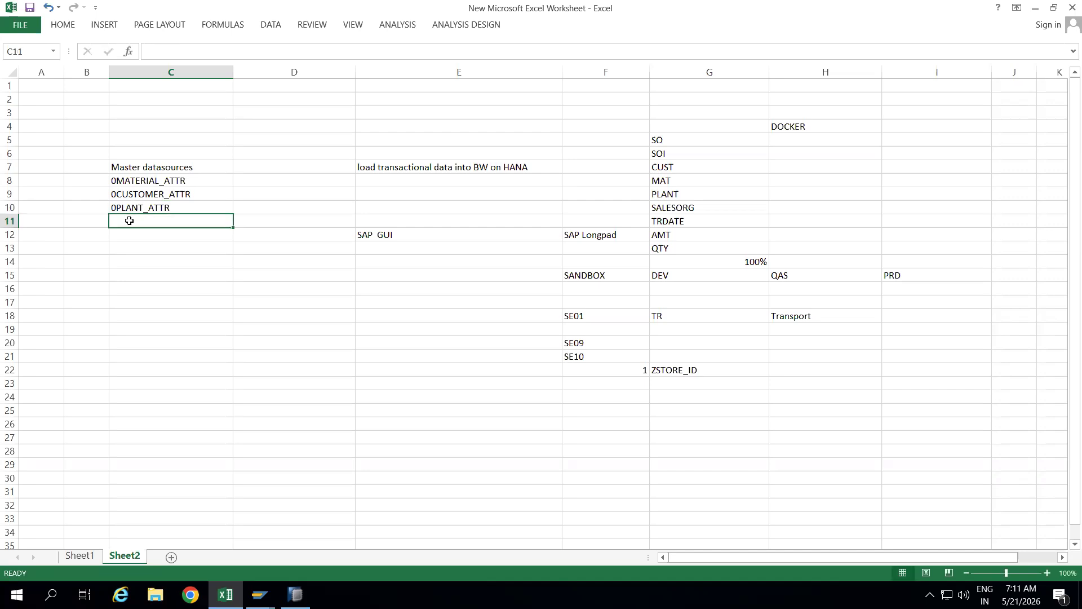
text(0V)
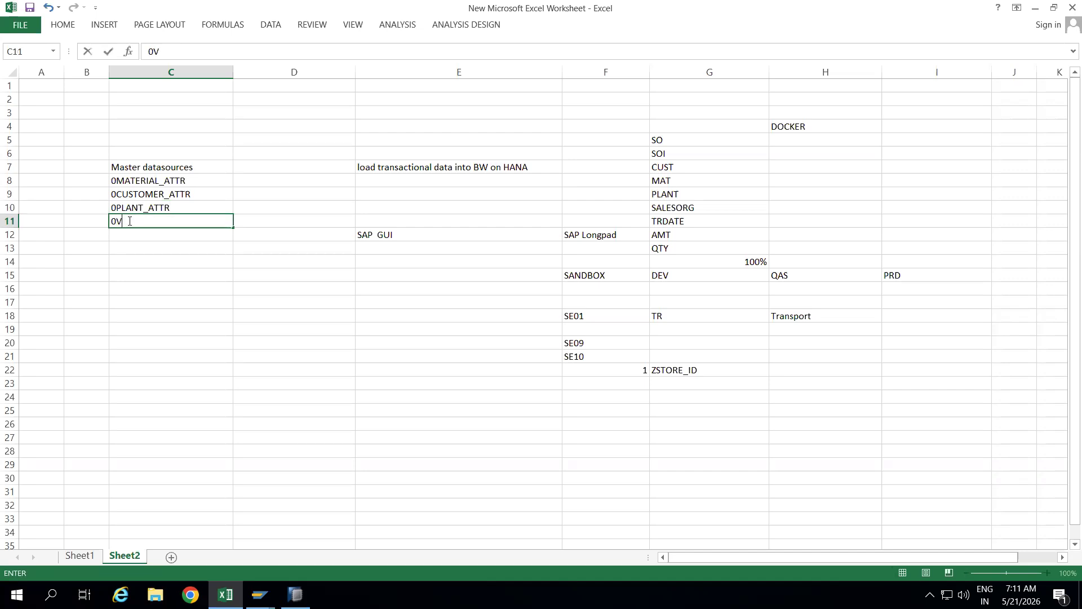
text(ENDOR_ATTR)
click(129, 236)
text(0COMP_CODE_ATTR)
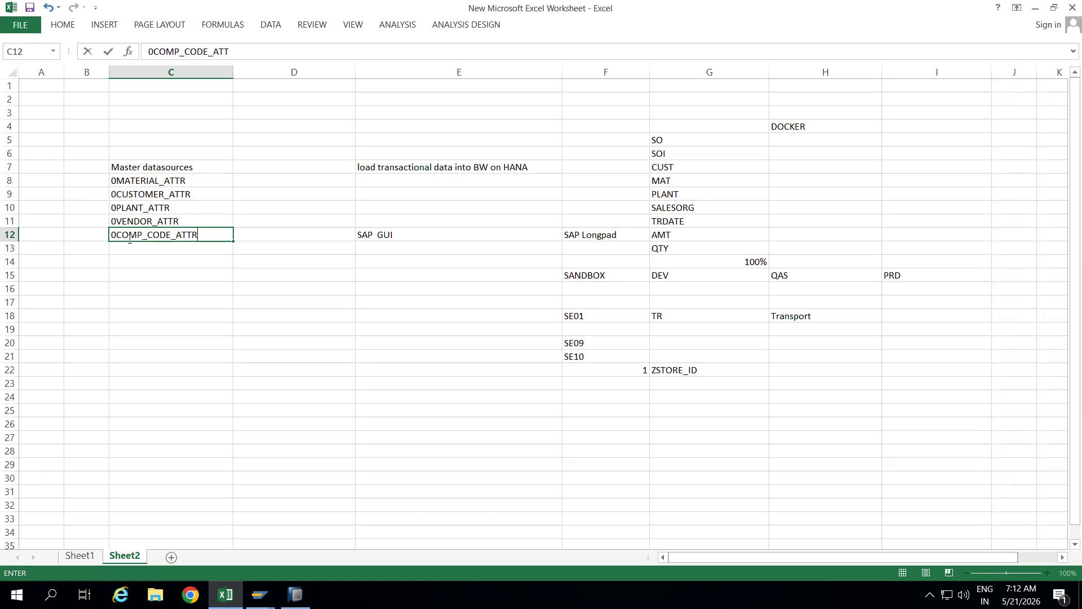
click(148, 266)
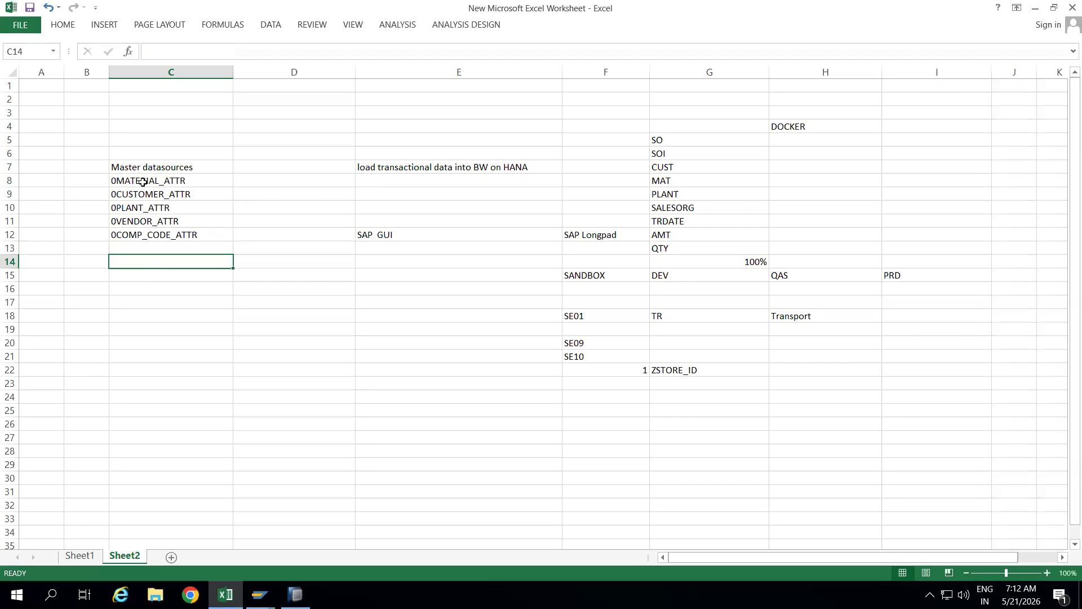
drag(141, 181, 148, 232)
Step: Enter the transactional datasource name 2LIS_11_VAHDR in cells D8 and D9
click(266, 179)
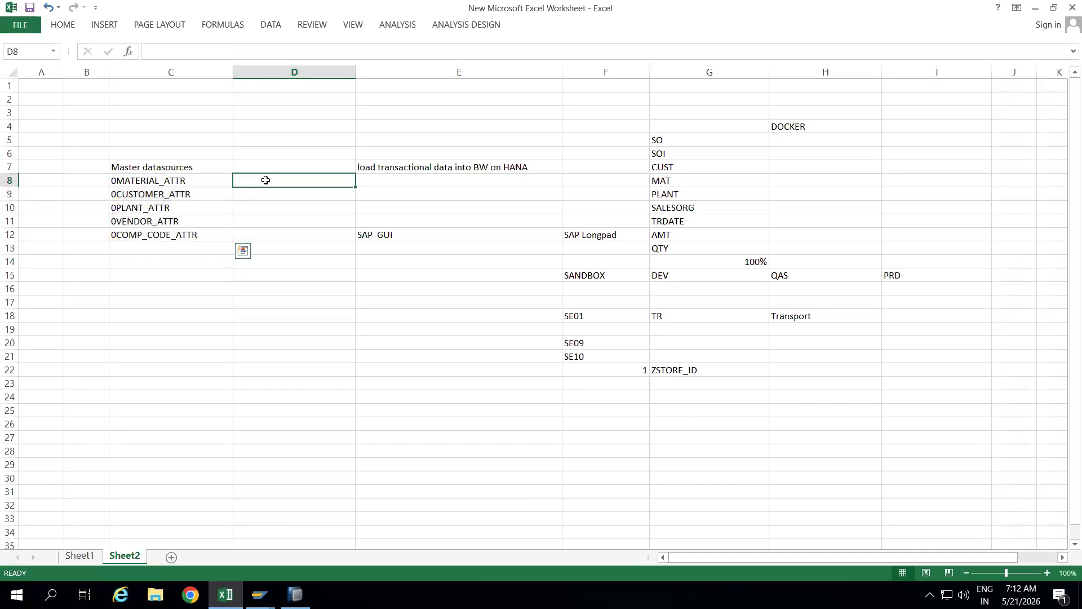
text(2LIS)
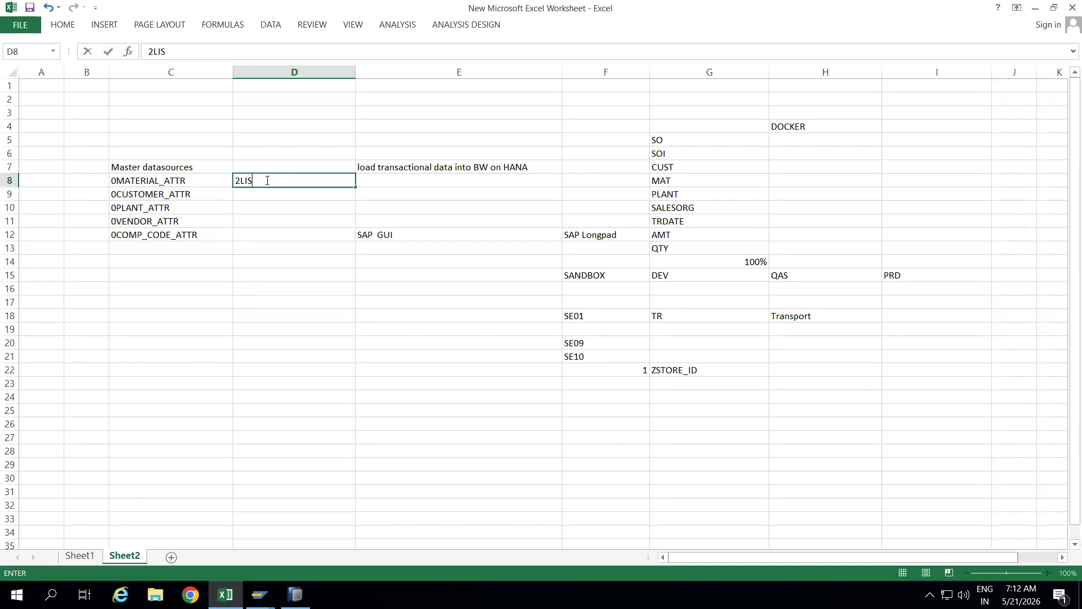
text(_11_VAHDR)
click(266, 196)
text(2LIS_)
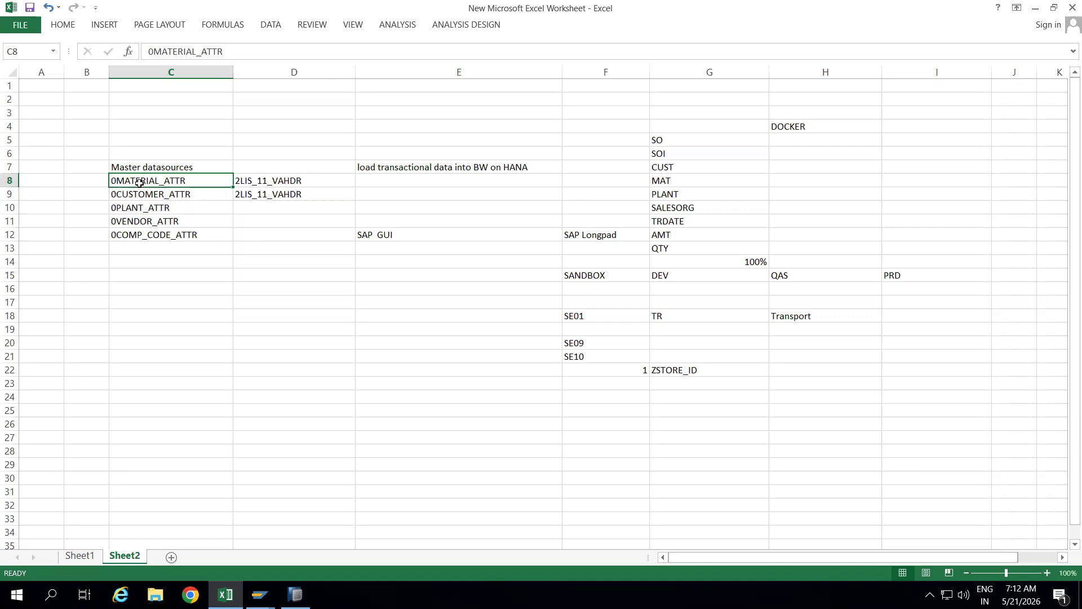
click(171, 276)
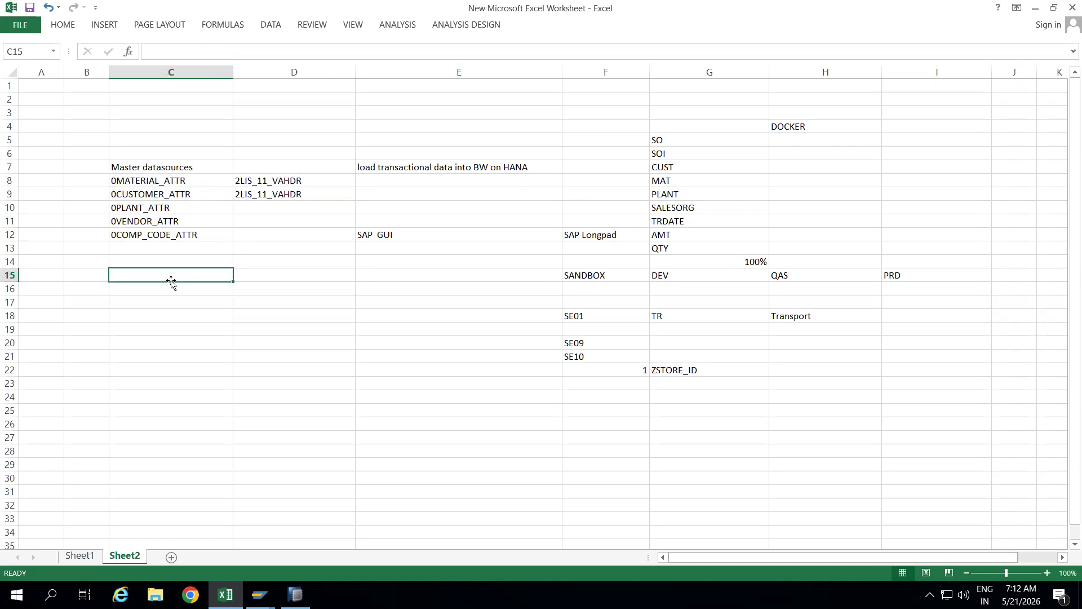
drag(153, 181, 150, 235)
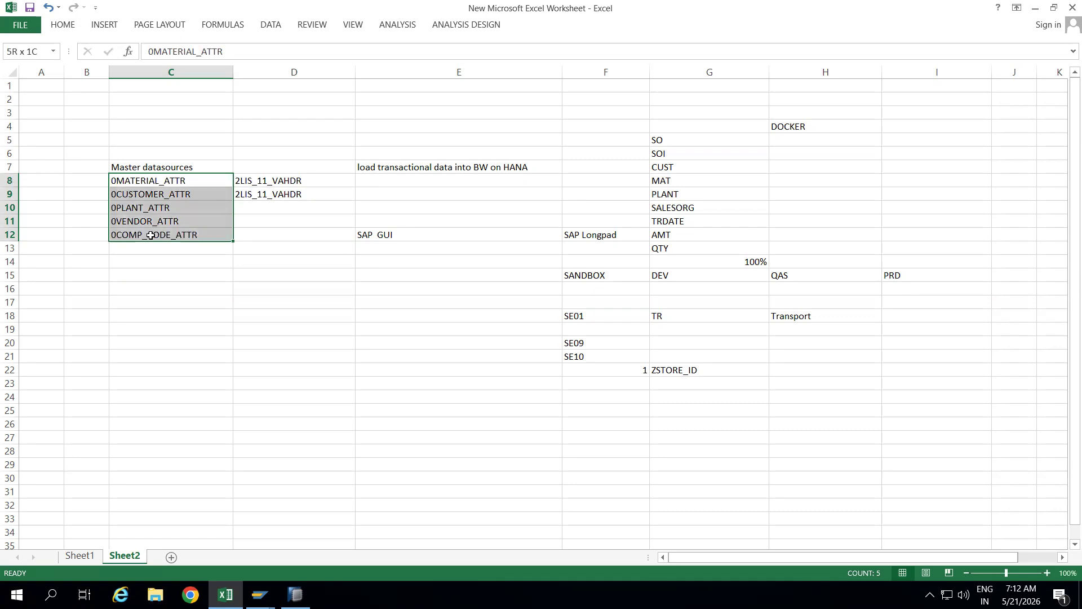
click(151, 264)
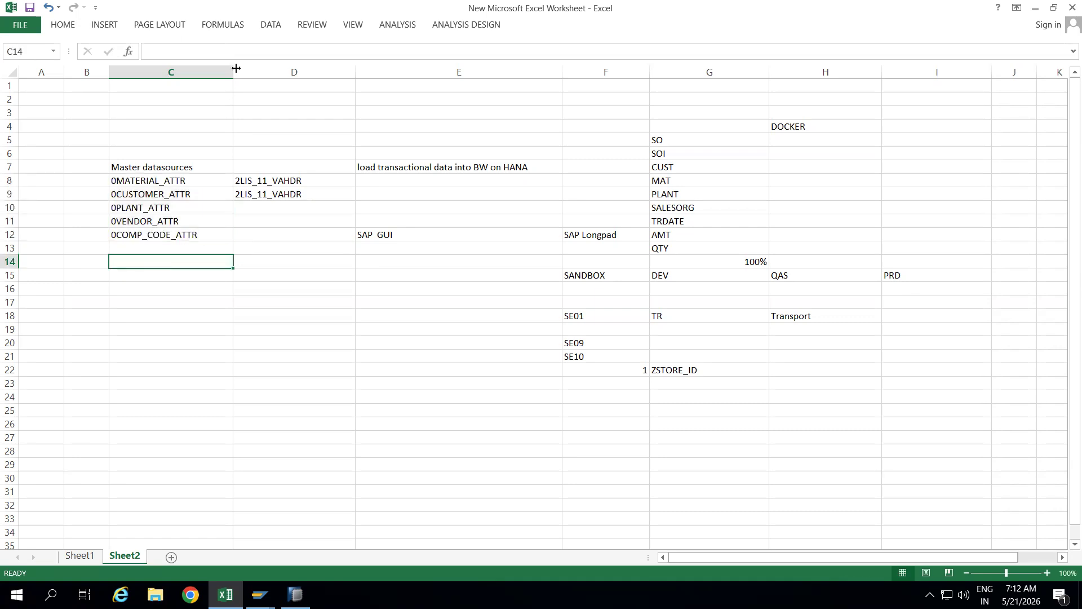
Step: Enter the note "any obhect started with 0 name then it is SAP delivered object" in cell C16
click(129, 283)
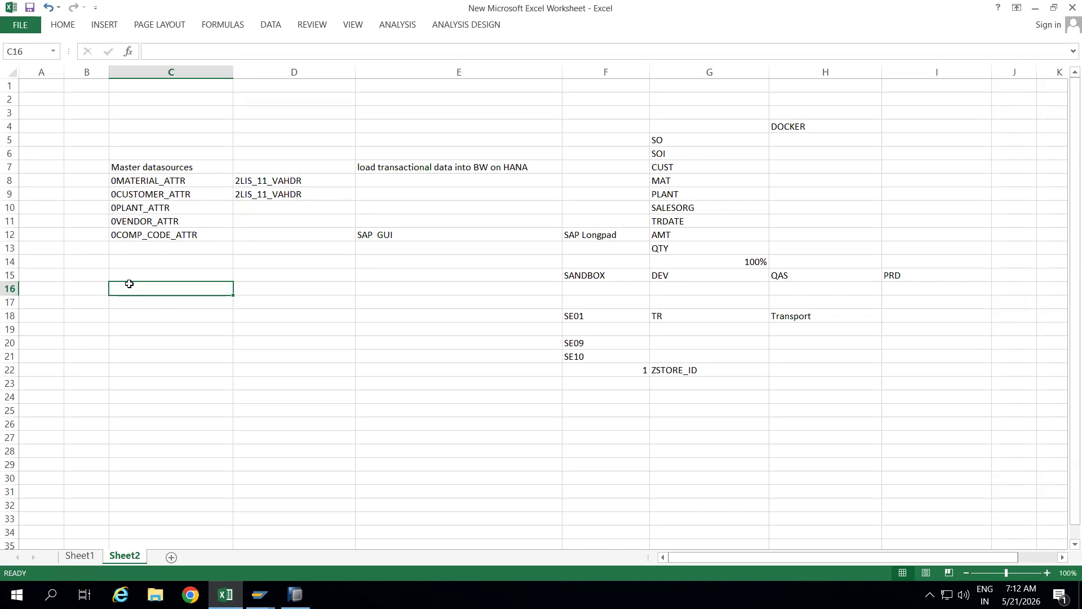
text(any on)
key(BackSpace)
text(bhect )
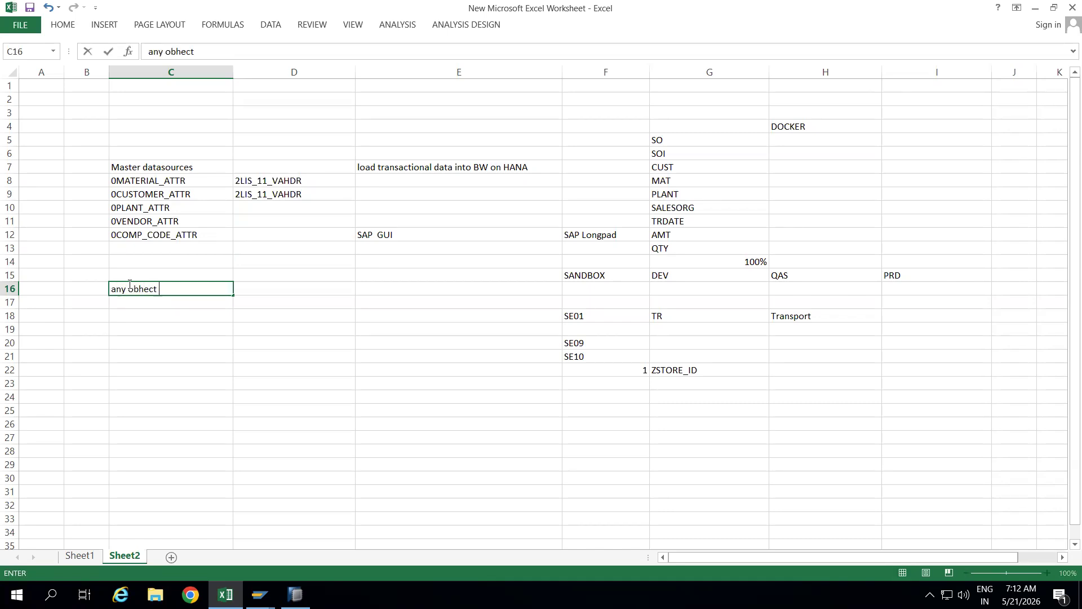
text(started with )
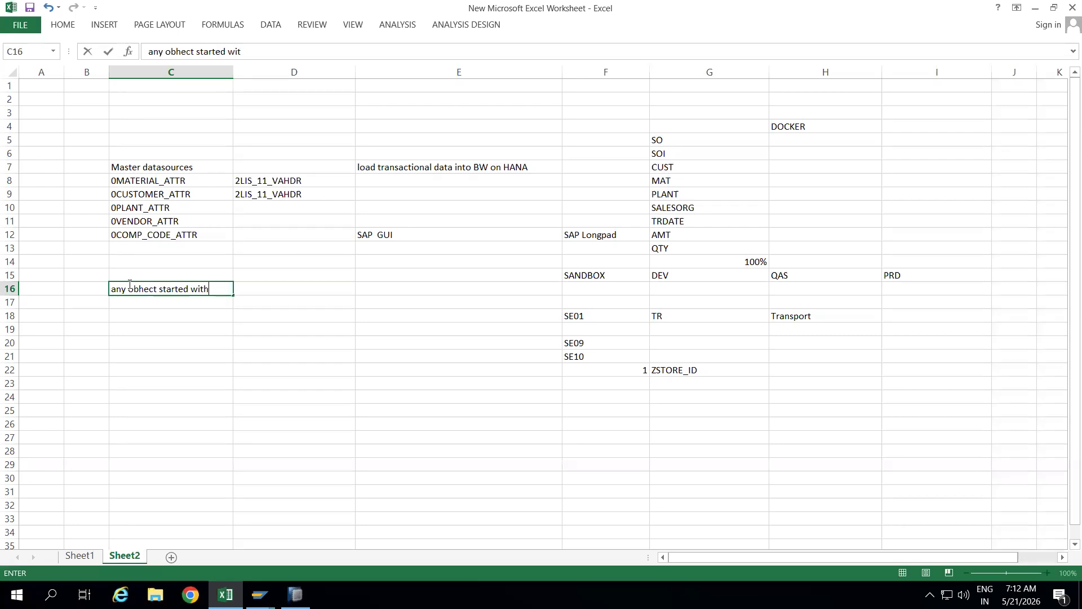
text(0 name then it )
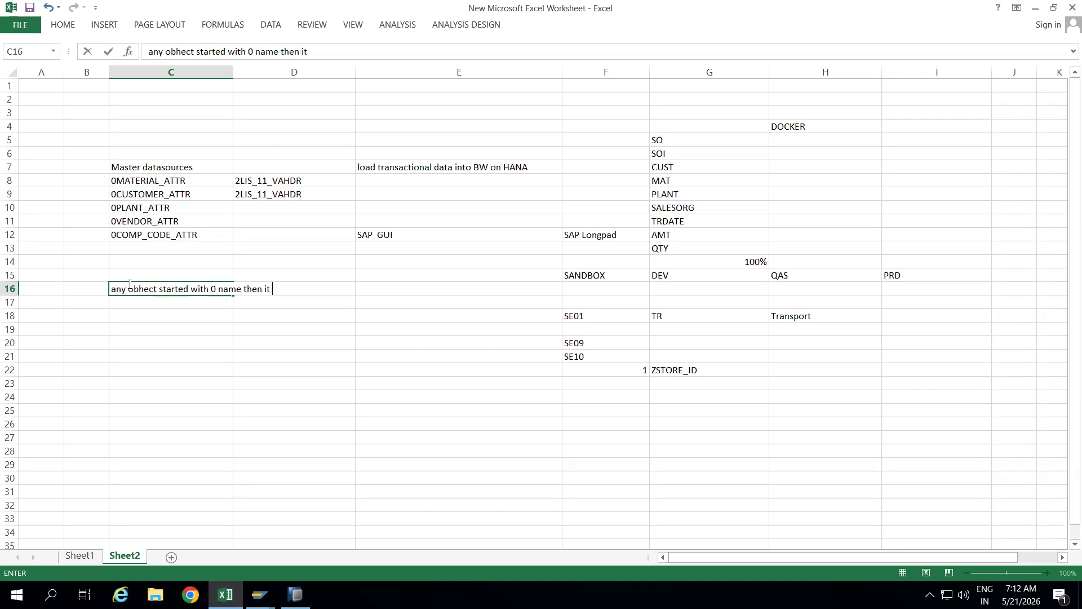
text(is SAP deliveried)
key(BackSpace)
key(BackSpace)
key(BackSpace)
key(BackSpace)
key(BackSpace)
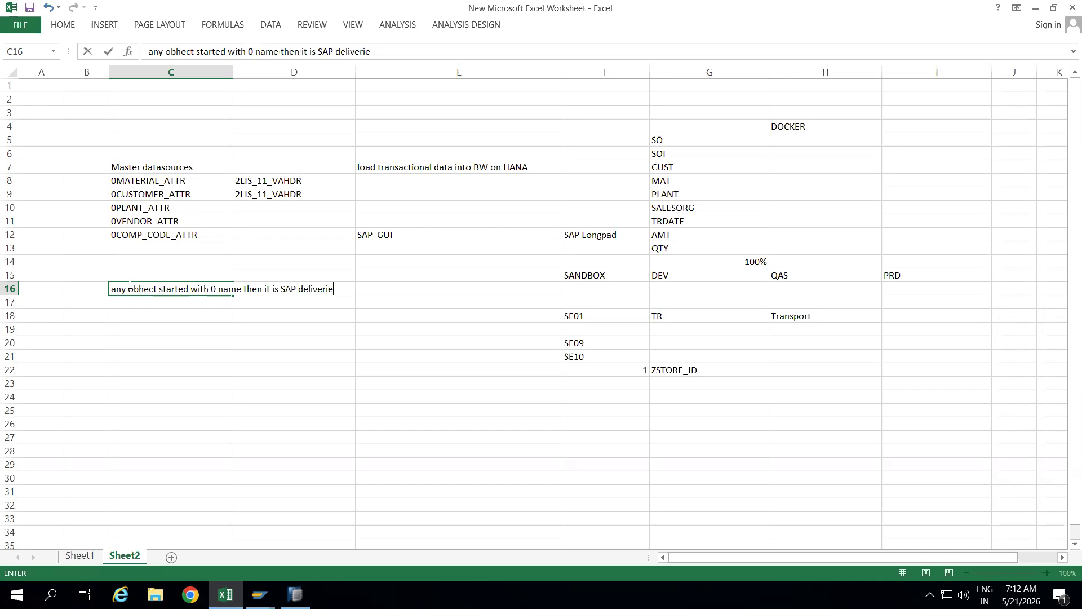
text(ered obhect)
key(BackSpace)
key(BackSpace)
key(BackSpace)
key(BackSpace)
text(ject)
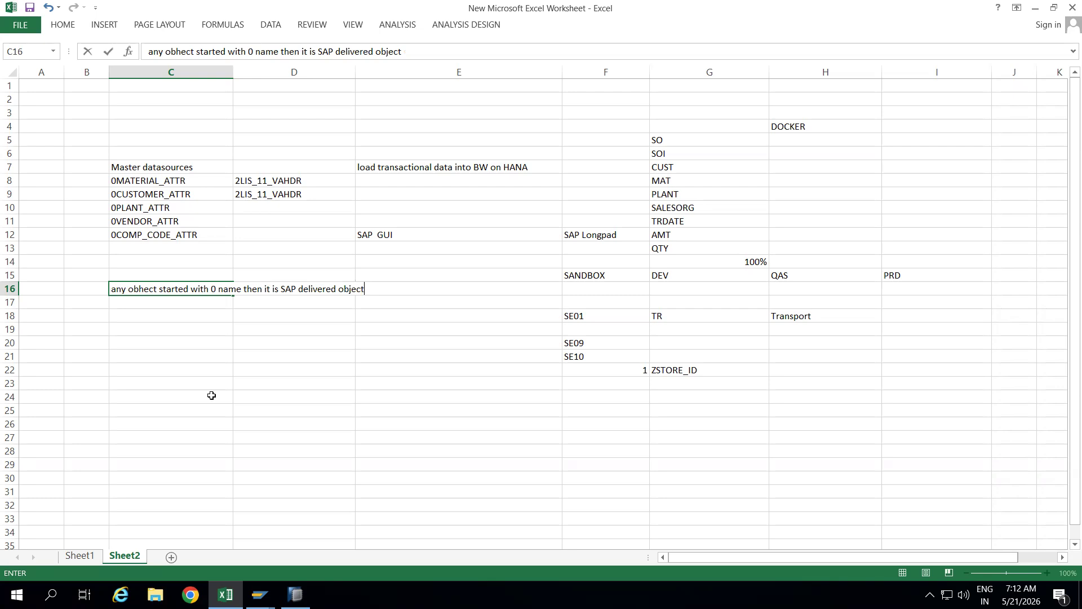
click(255, 395)
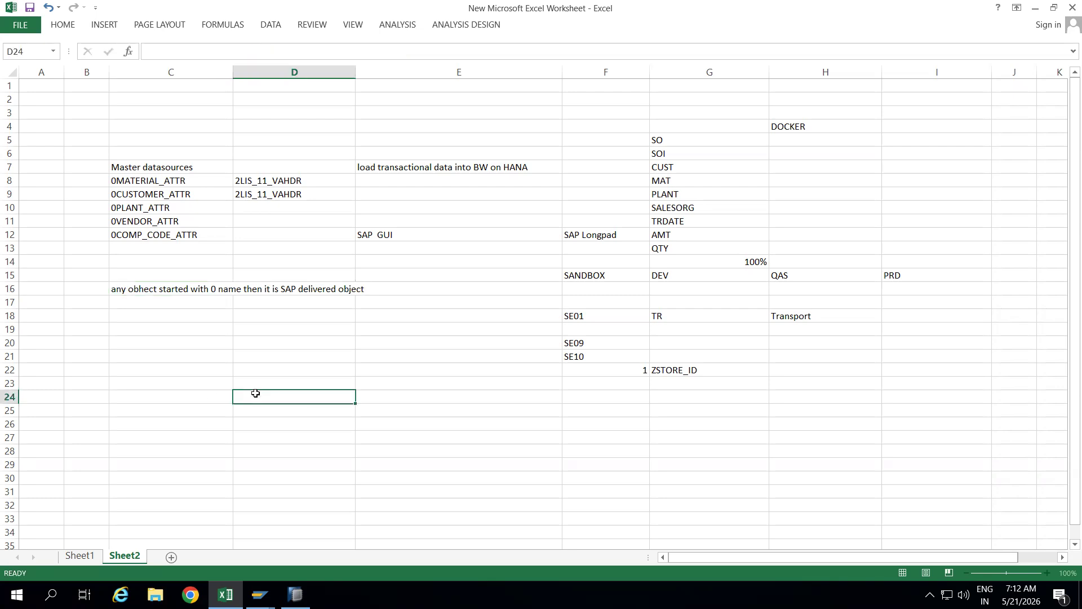
Step: Correct the misspelled second word of the note in C16 to "object"
double_click(143, 289)
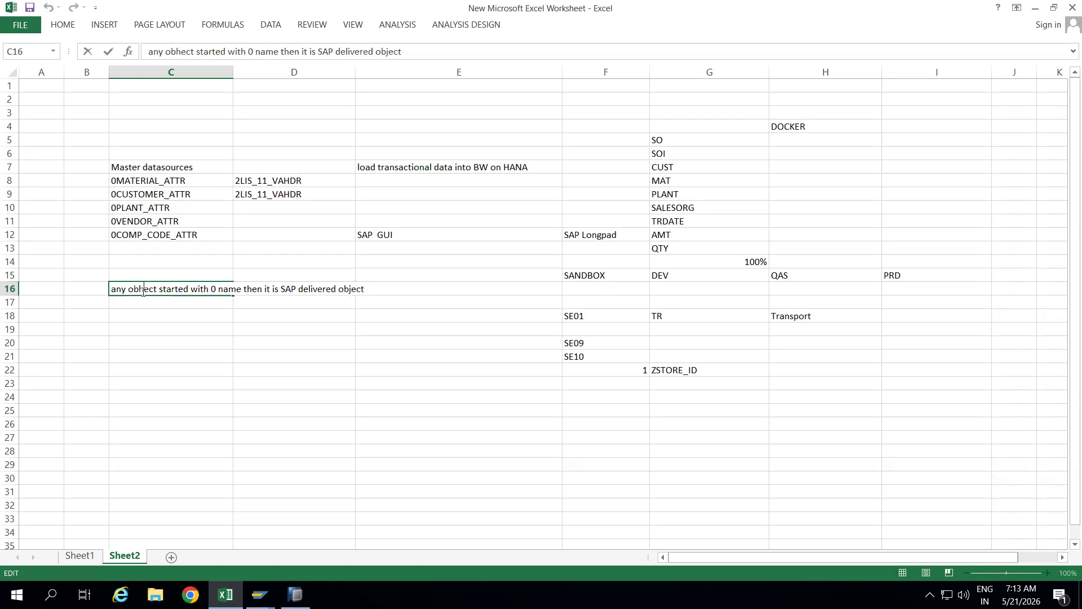
key(BackSpace)
text(j)
click(161, 356)
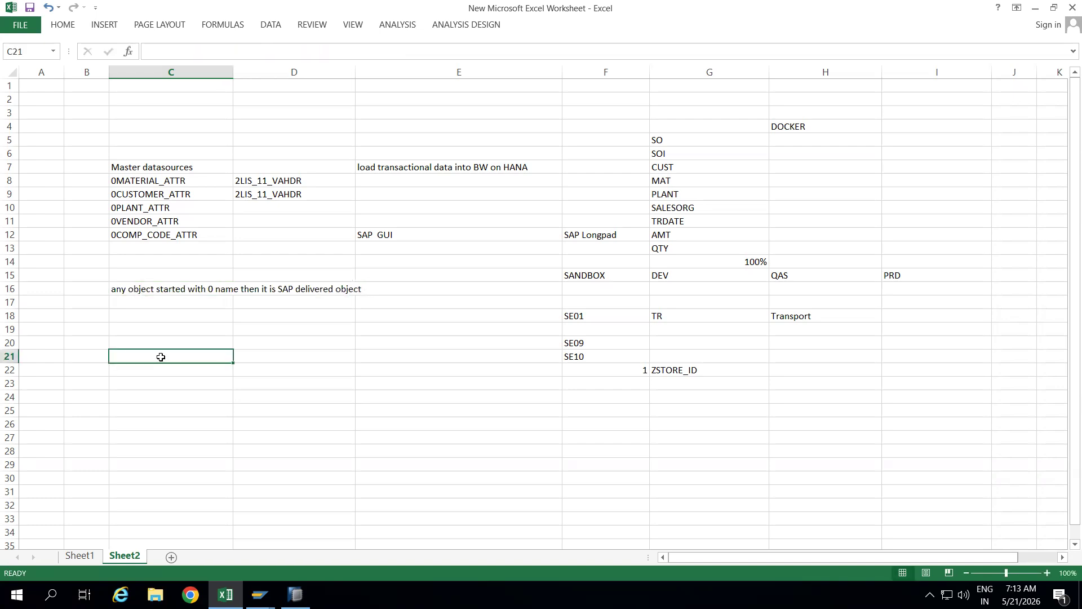
click(124, 339)
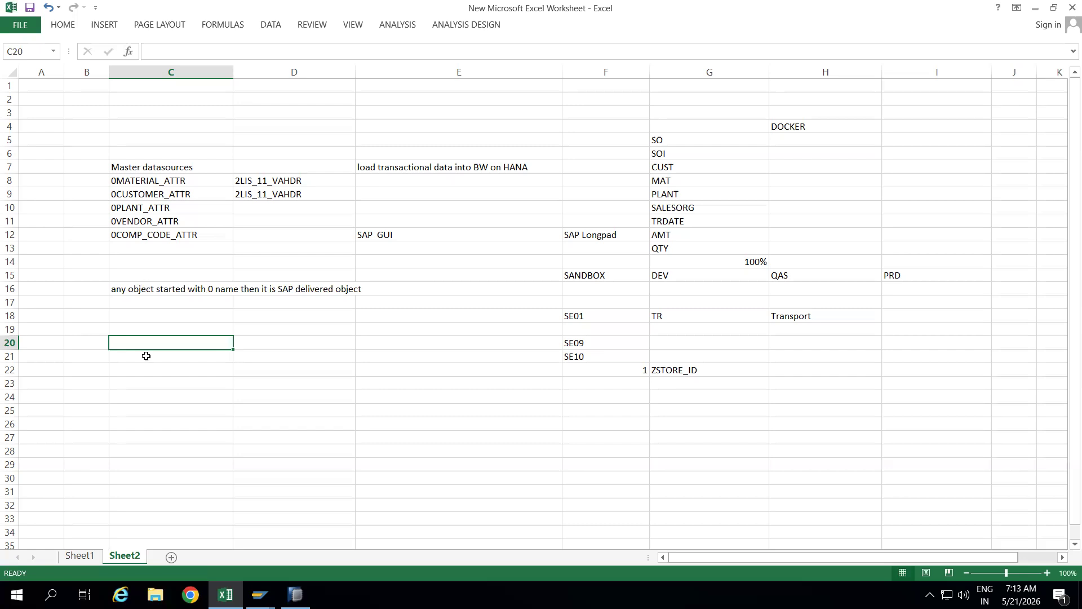
click(137, 289)
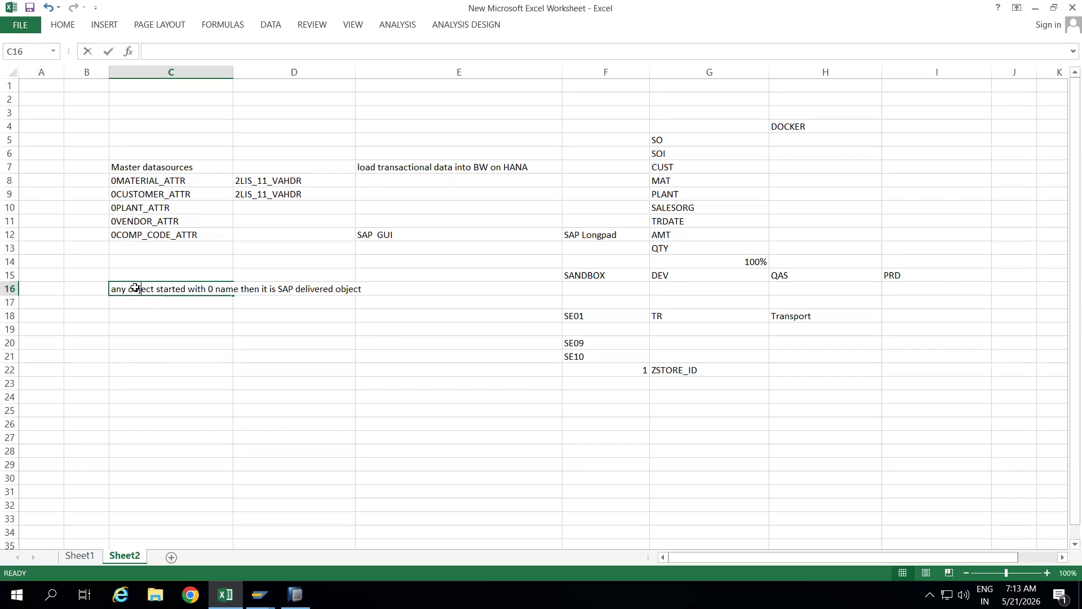
click(144, 328)
click(131, 302)
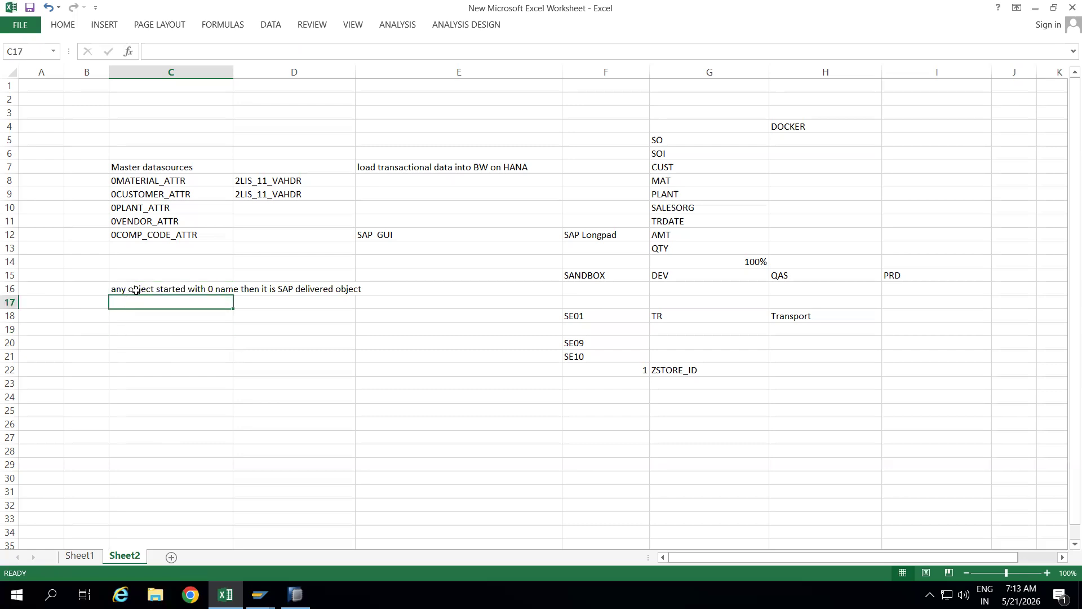
Step: Copy the note from C16 to C19 and replace the 0 with "Z or Y" in the copy
click(136, 289)
key(ctrl+c)
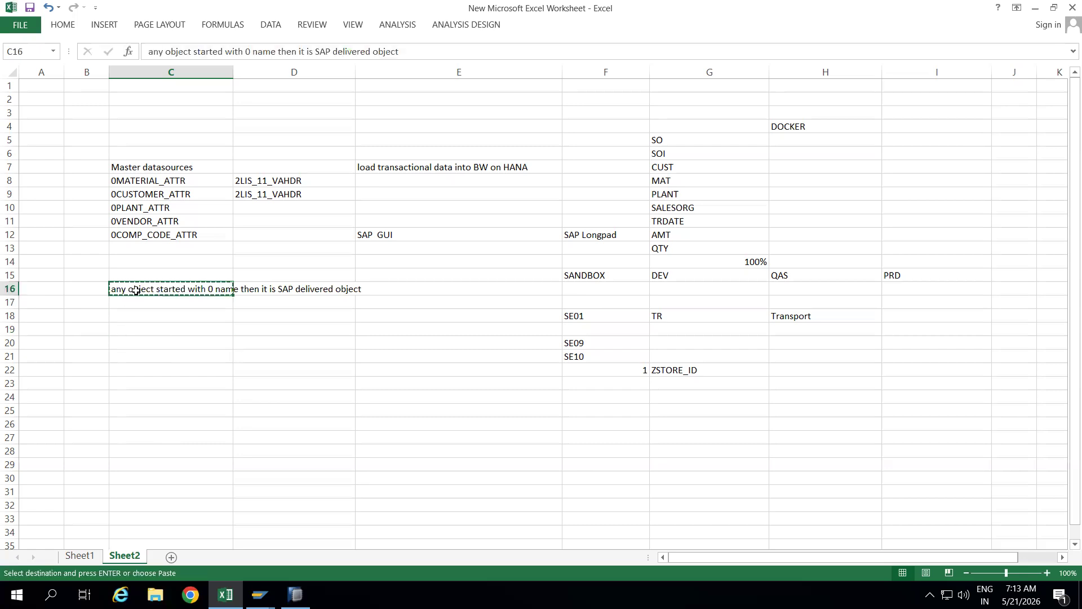
click(131, 330)
key(ctrl+v)
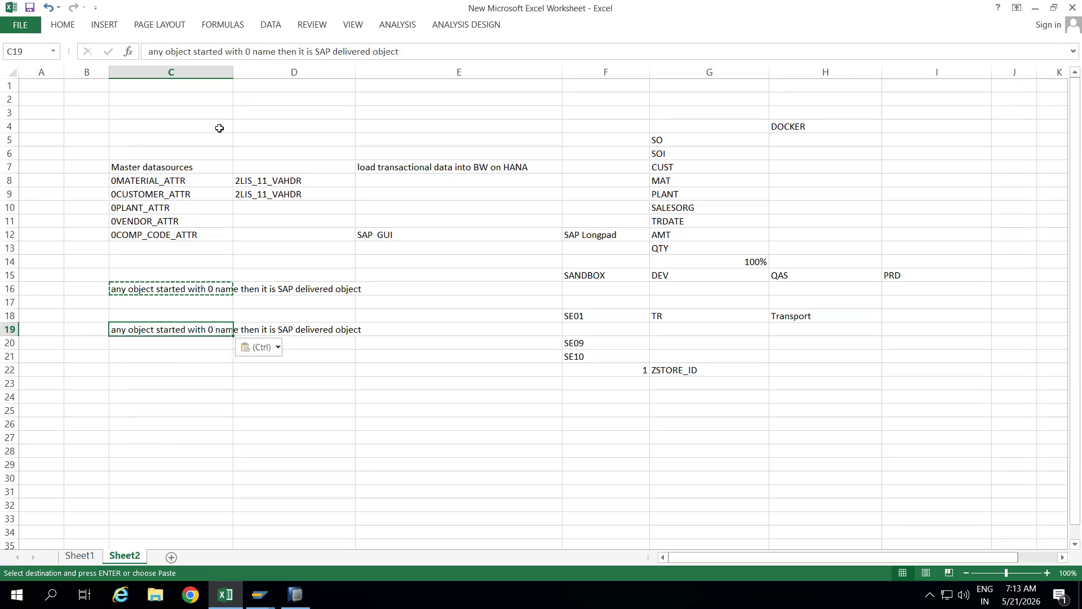
click(250, 52)
key(BackSpace)
text(Z or Y)
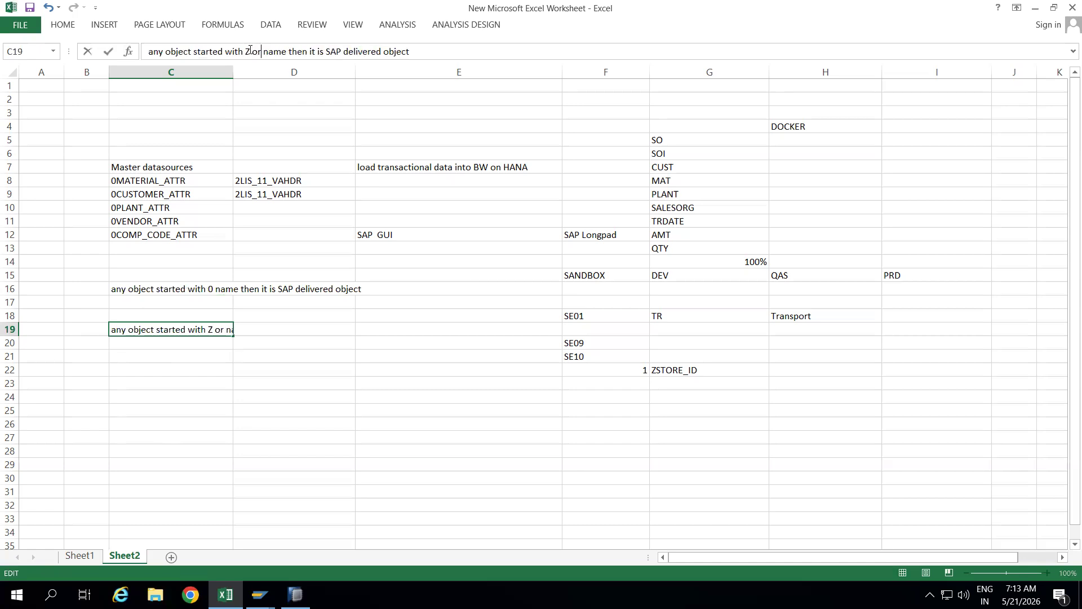
click(281, 98)
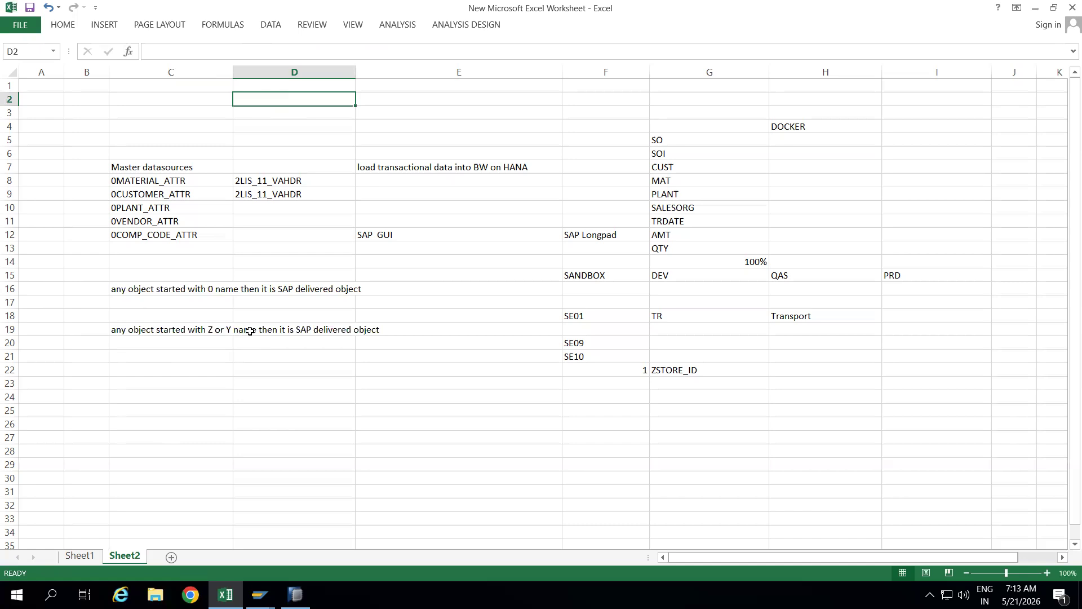
Step: Replace "SAP delivered object" at the end of the C19 note with "created by ourself"
click(312, 327)
double_click(313, 327)
click(193, 331)
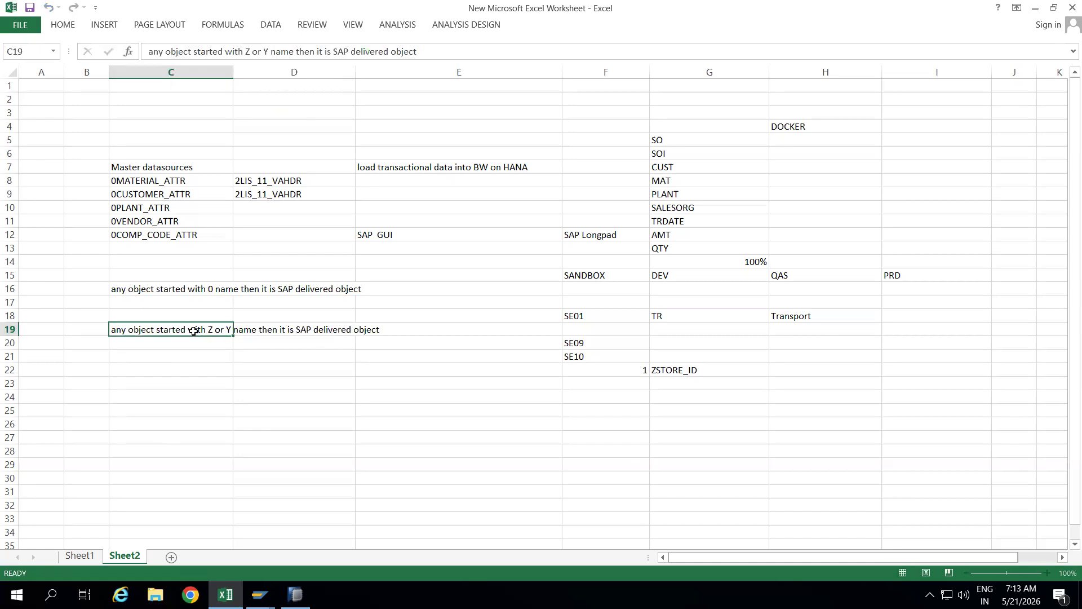
click(429, 54)
key(BackSpace)
key(BackSpace)
key(BackSpace)
key(BackSpace)
key(BackSpace)
key(BackSpace)
key(BackSpace)
key(BackSpace)
key(BackSpace)
key(BackSpace)
key(BackSpace)
key(BackSpace)
key(BackSpace)
key(BackSpace)
key(BackSpace)
key(BackSpace)
key(BackSpace)
key(BackSpace)
key(BackSpace)
key(BackSpace)
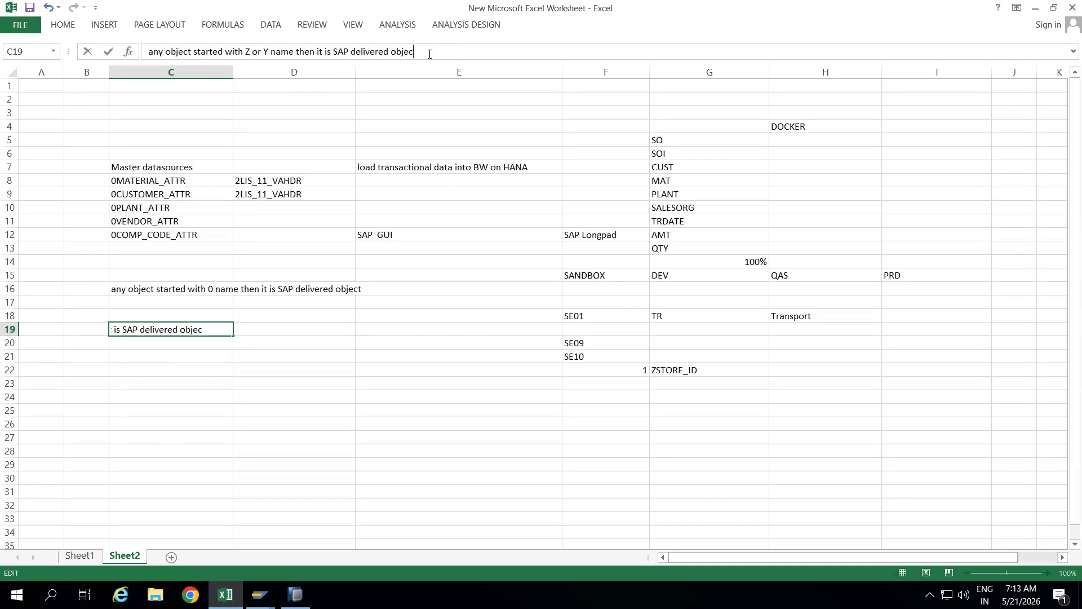
text(cr)
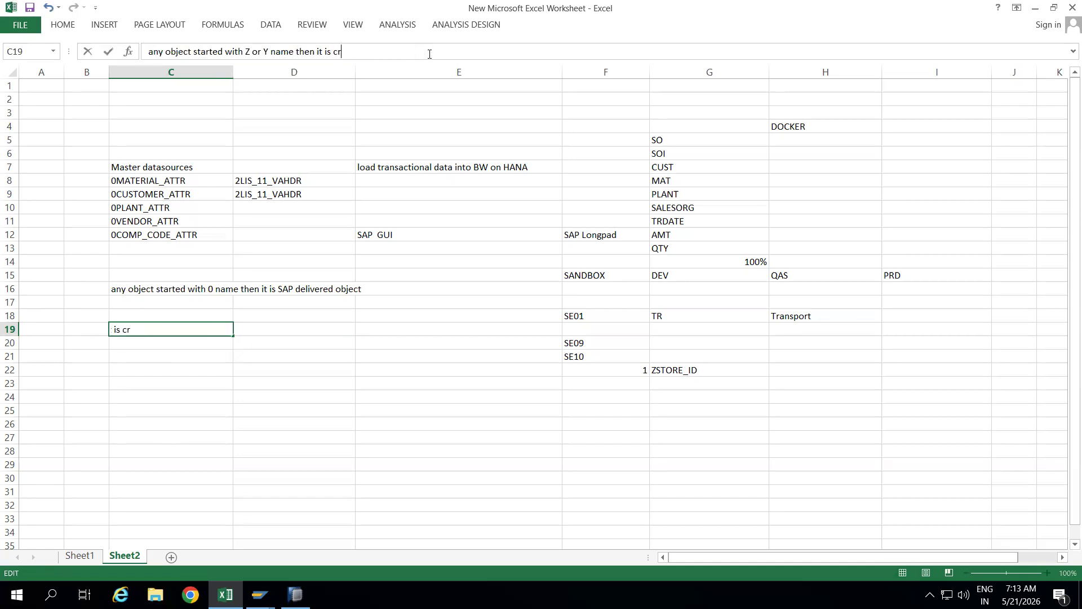
text(eated by ourself)
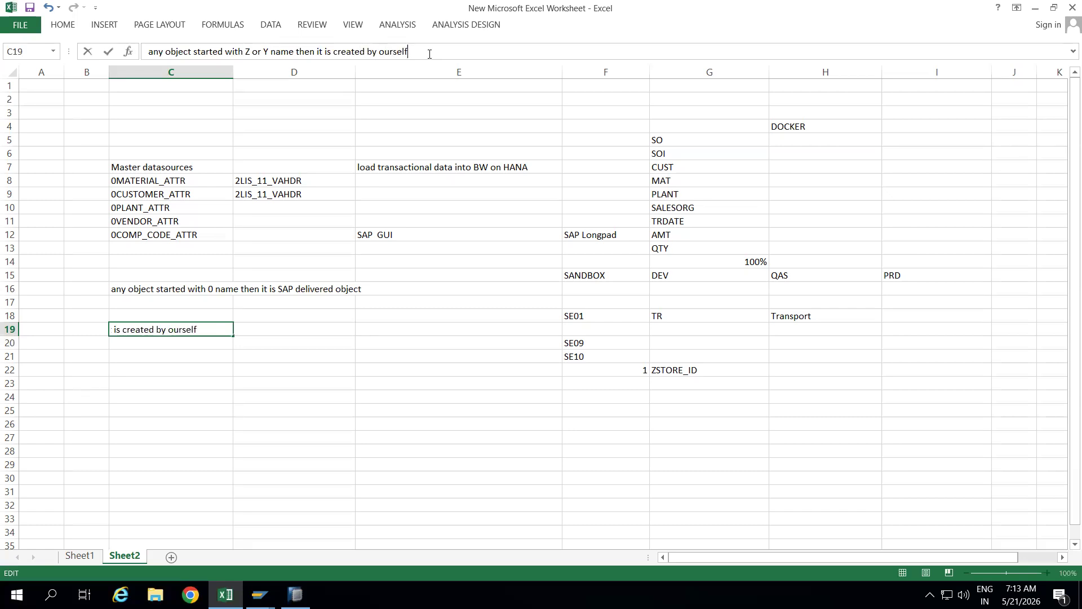
click(290, 302)
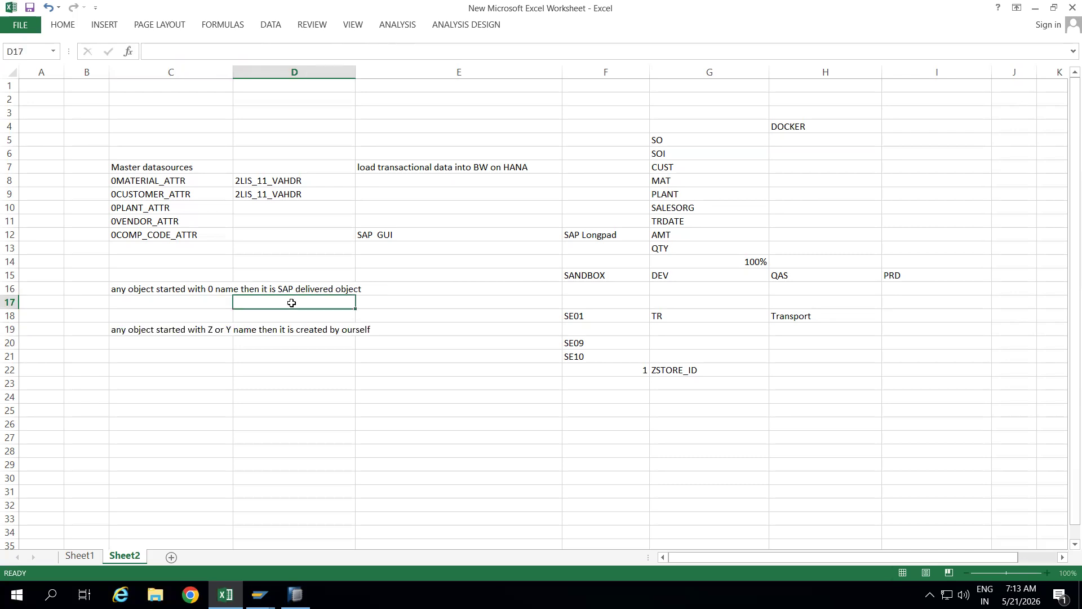
click(253, 376)
click(163, 335)
Step: Switch to the SAP Data Warehousing Workbench and display its InfoProvider tree
click(259, 594)
click(295, 530)
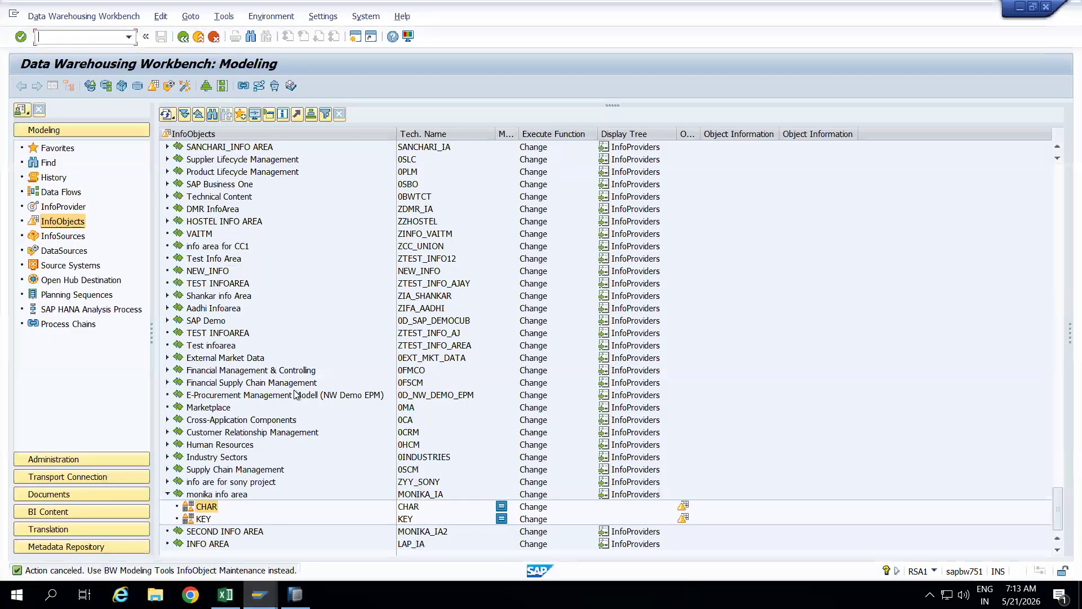
click(62, 206)
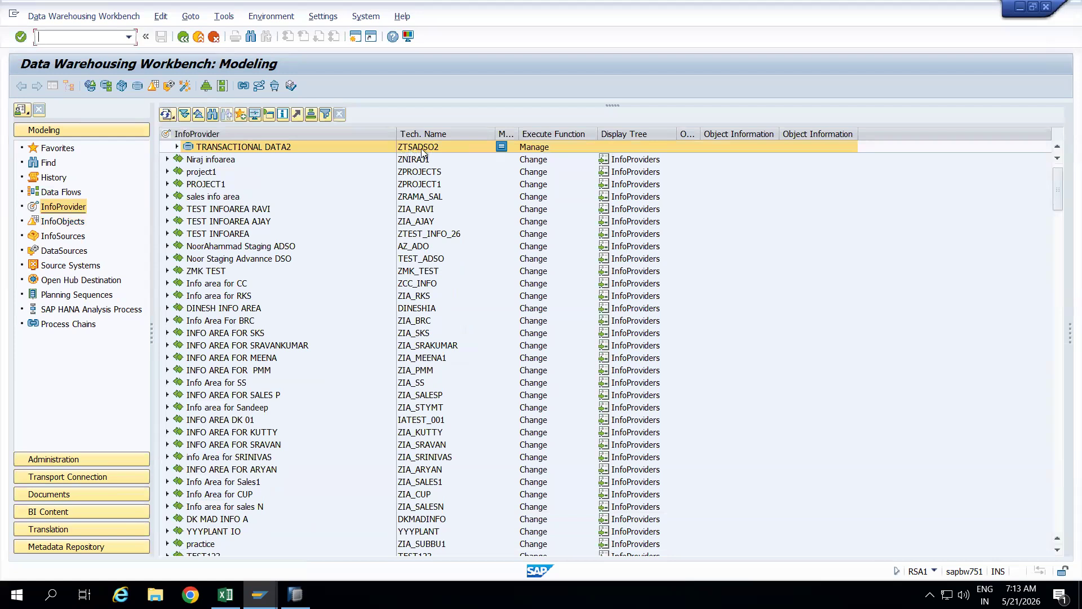
Step: Expand the info areas containing ZCOMPCODE and ZADSO_10 and examine the technical names of these custom objects
click(168, 159)
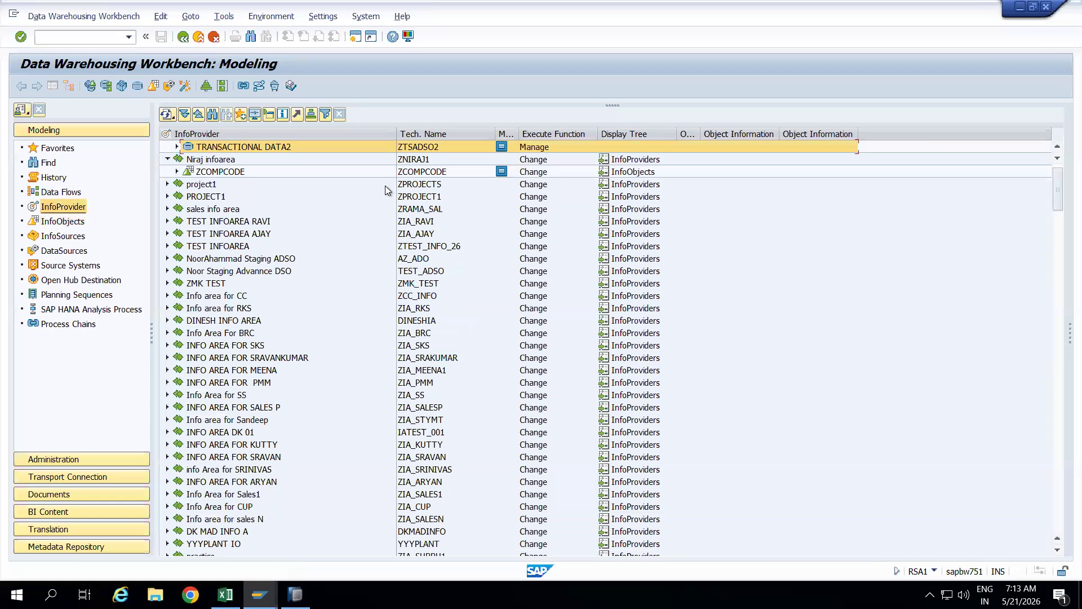
click(426, 174)
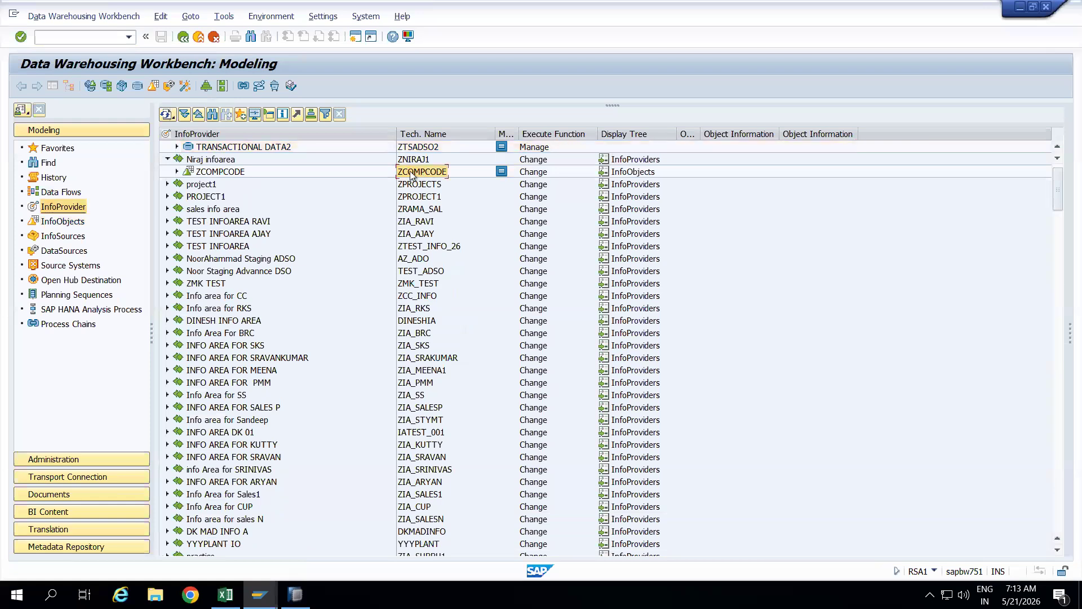
click(168, 184)
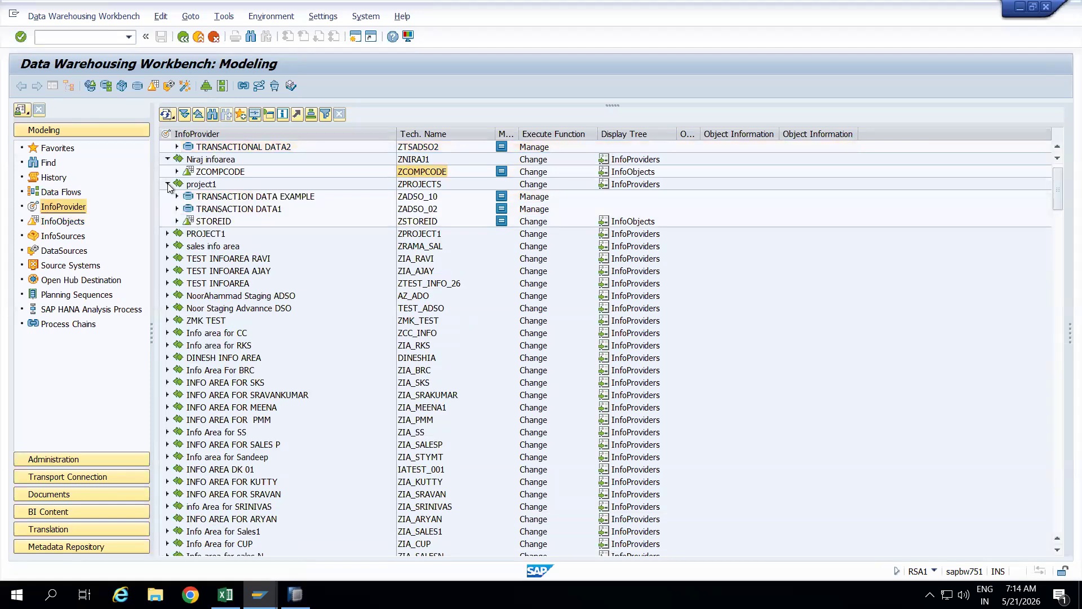
click(426, 200)
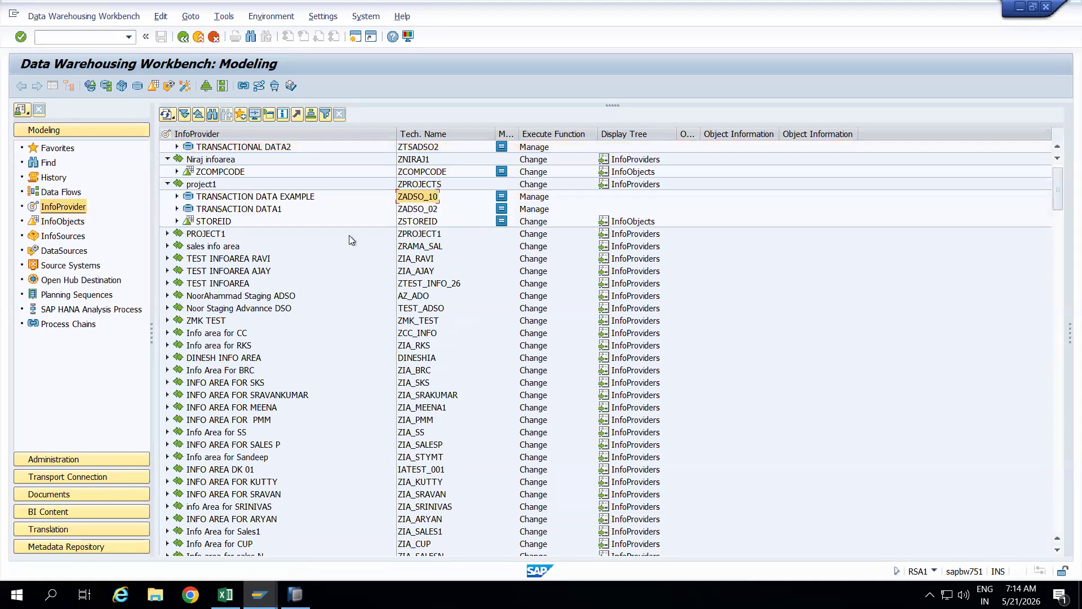
Step: Search the InfoProvider tree for 0MATERIAL
click(214, 115)
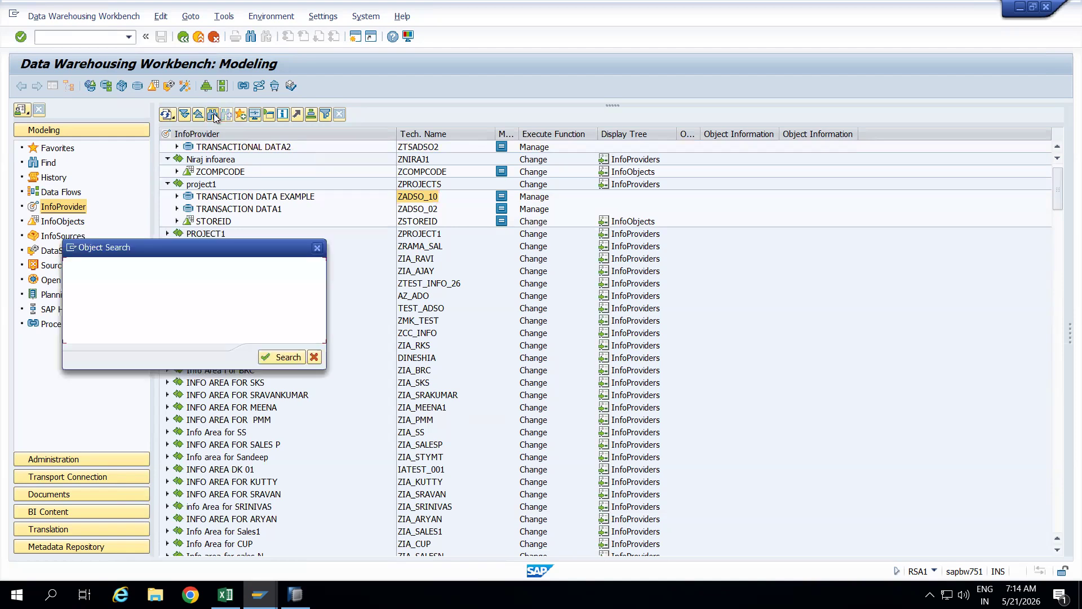
text(0MATERIAL)
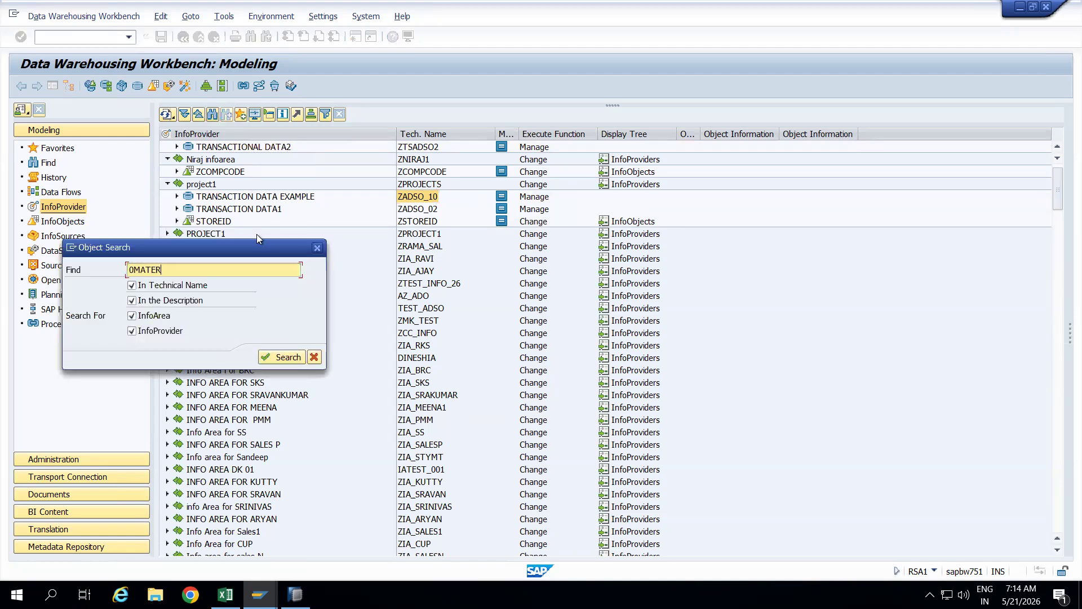
key(Return)
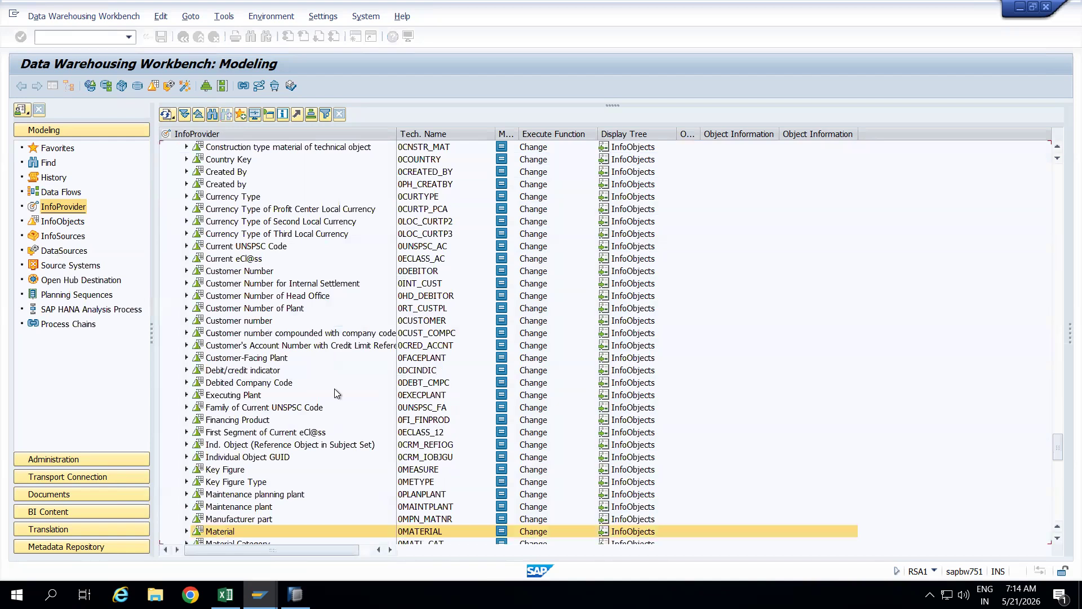
Step: Examine the technical names of the standard InfoObjects listed around 0MATERIAL, including 0P_PLANT
click(1057, 539)
click(1056, 539)
click(1056, 539)
click(1056, 539)
click(1057, 539)
click(1056, 539)
click(1057, 539)
click(1056, 539)
click(1057, 539)
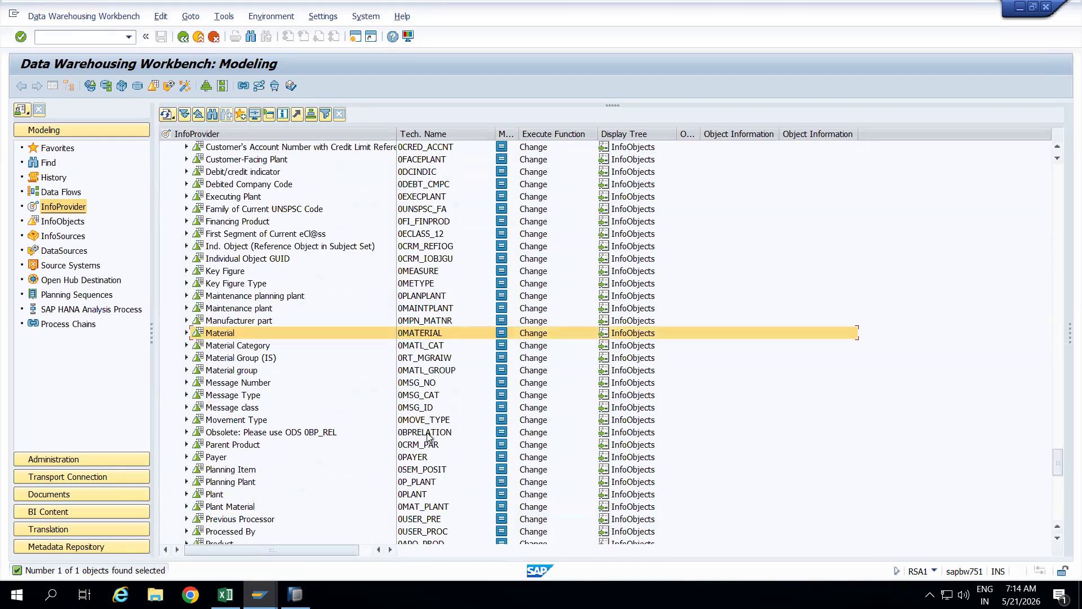
click(426, 483)
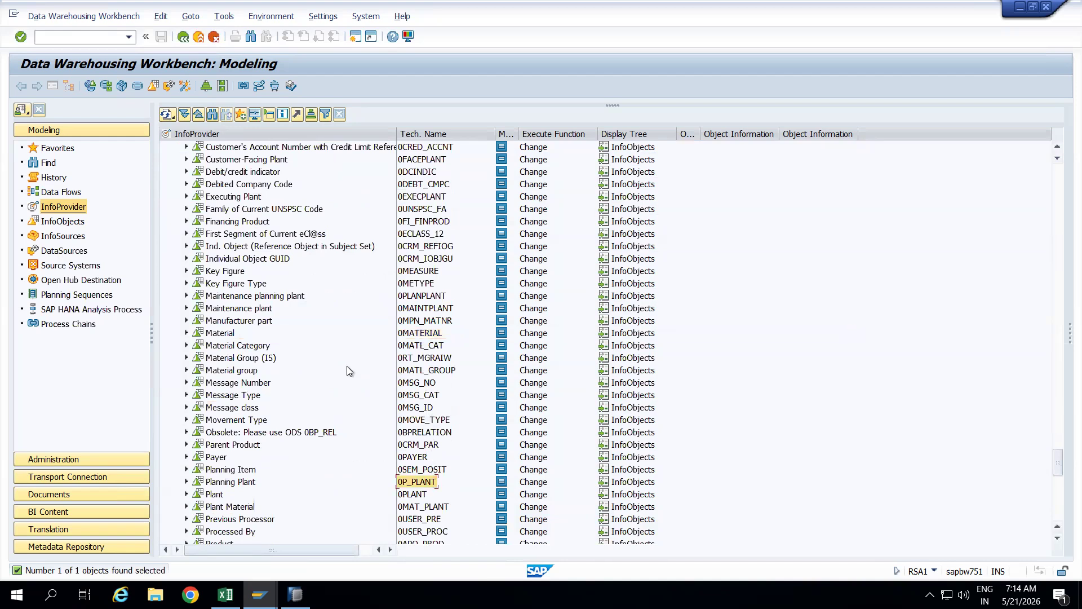
Step: Switch to SAP Logon and open the logon screen of the S4HANA2020 system
mouse_move(259, 594)
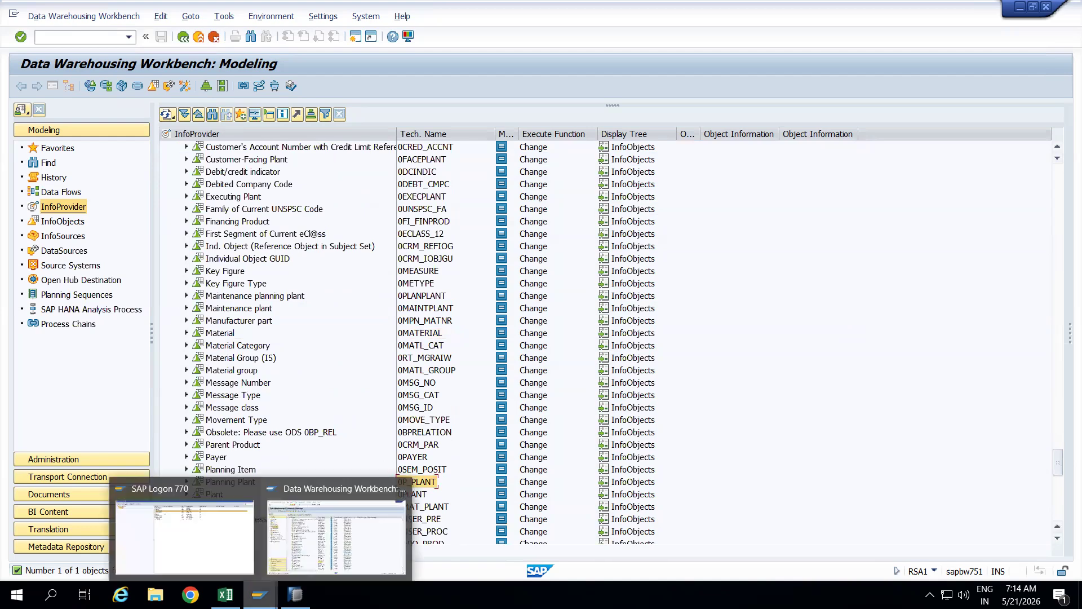
click(208, 521)
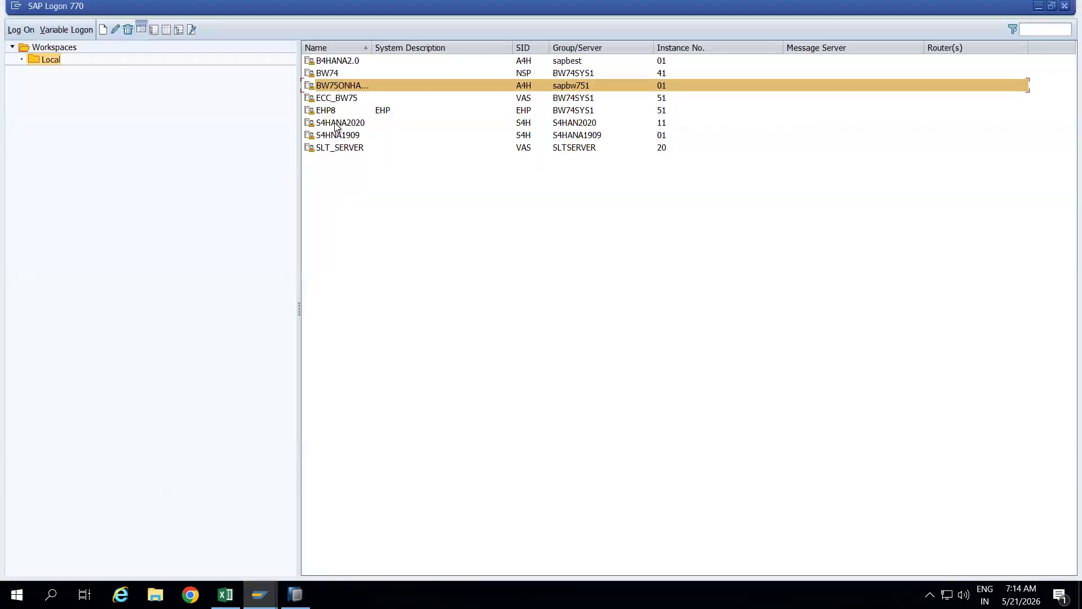
click(336, 123)
double_click(335, 124)
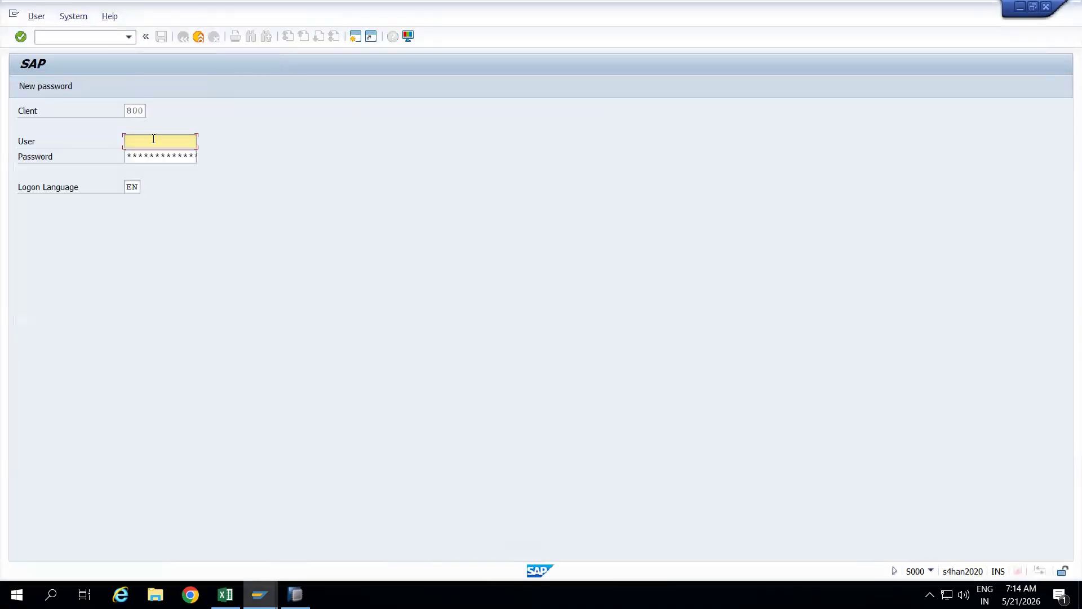
Step: Log on to client 800 of the S4HANA2020 system with the user name and account password
click(153, 138)
click(144, 158)
click(162, 157)
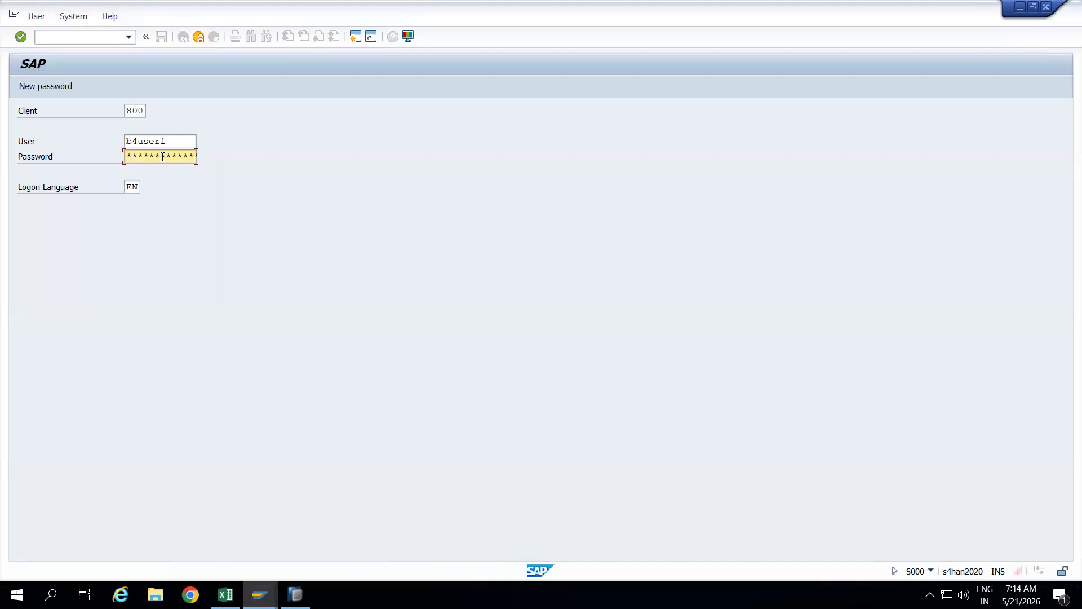
key(Return)
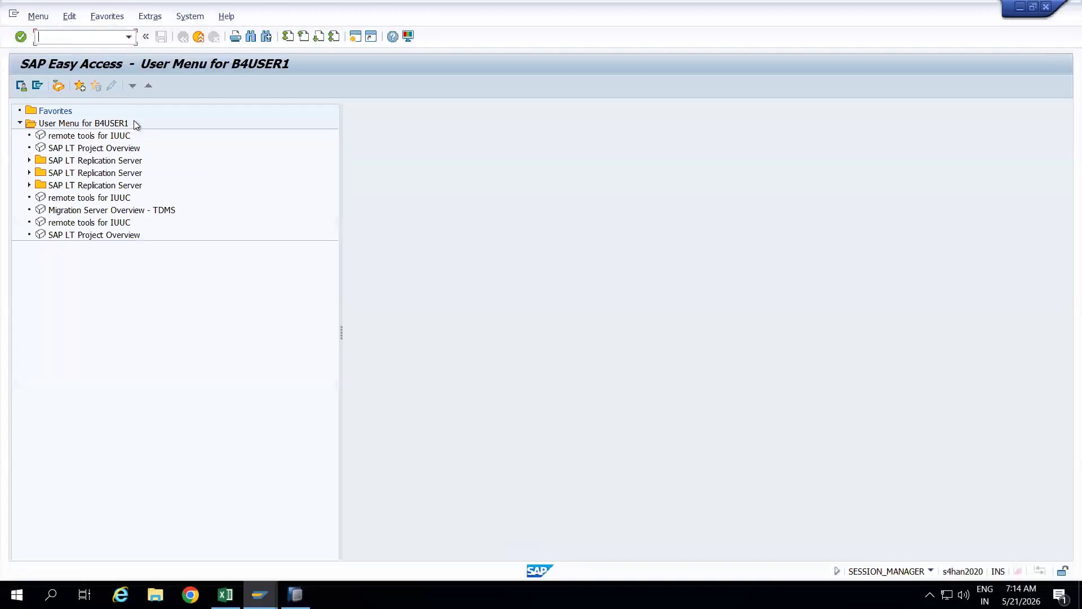
Step: Open transaction RSA5 and expand SAP-R/3, SD and SD-IO to list the sales master data DataSources
text(RSA5)
key(Return)
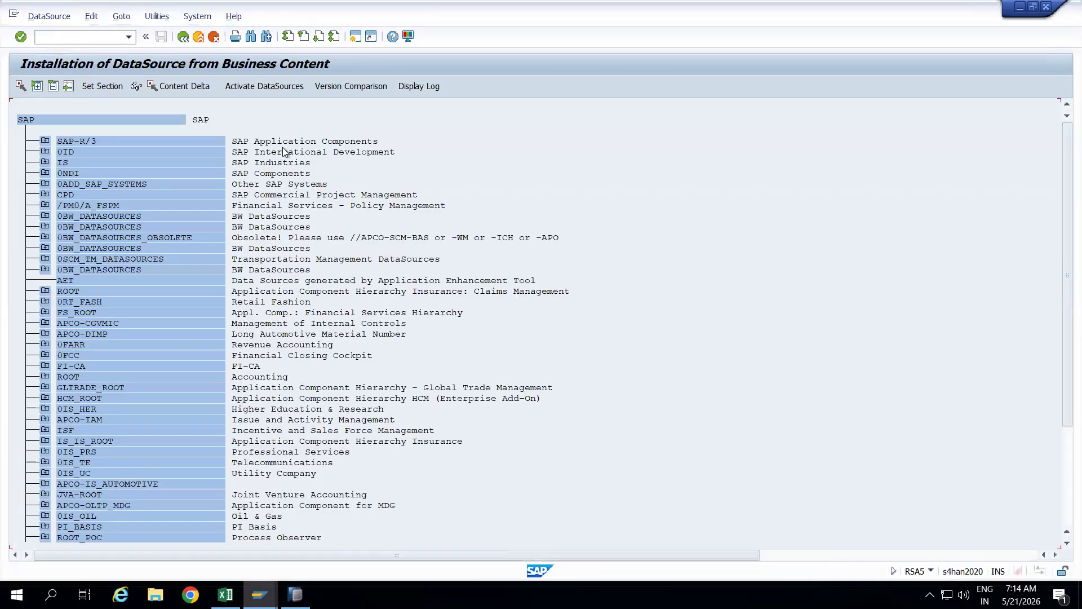
click(44, 142)
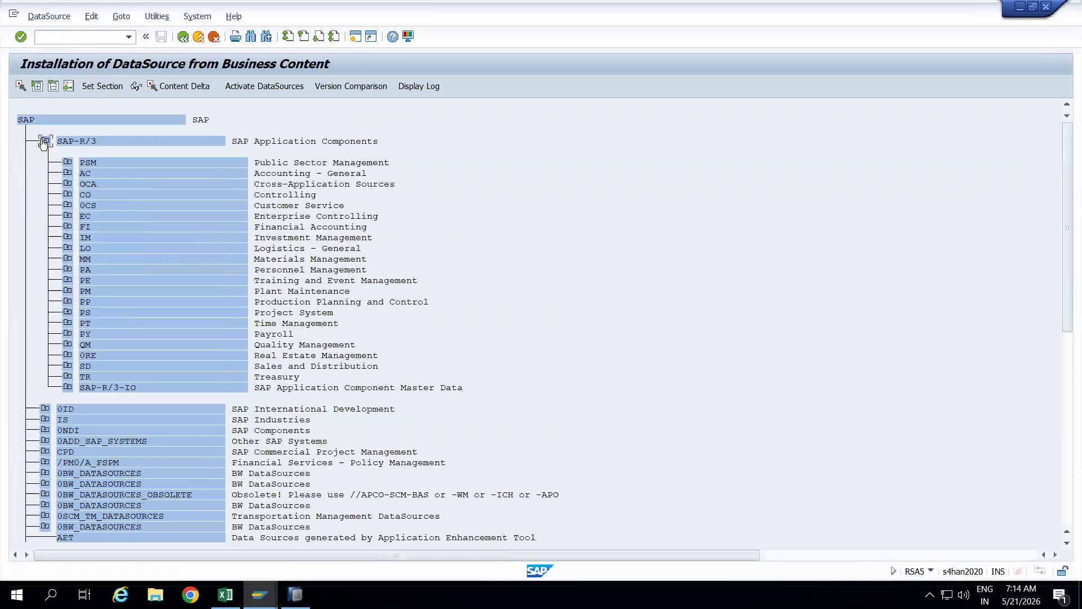
click(68, 365)
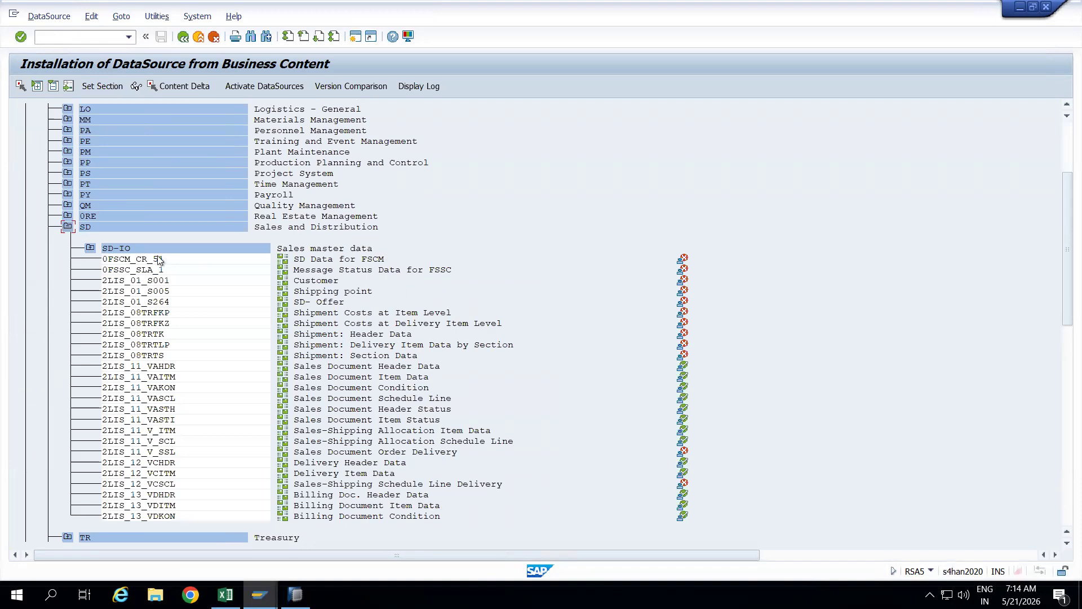
click(89, 247)
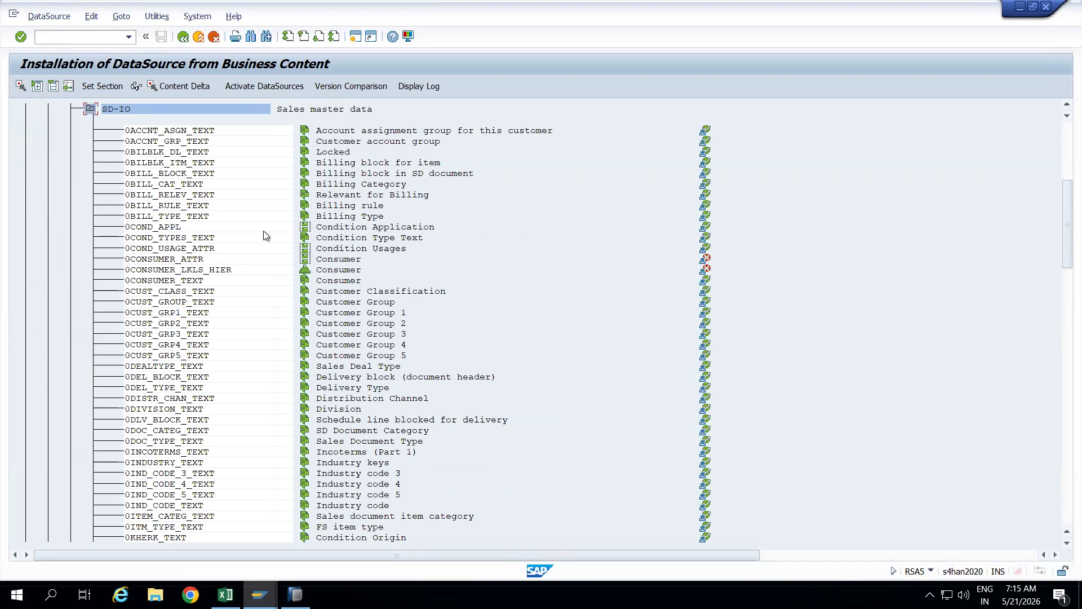
Step: Examine the technical names and descriptions of the standard DataSources under SD-IO, from the consumer entries to 0MATL_GRP_1_TEXT
click(331, 366)
click(194, 366)
click(191, 261)
click(195, 260)
drag(1061, 264, 1060, 292)
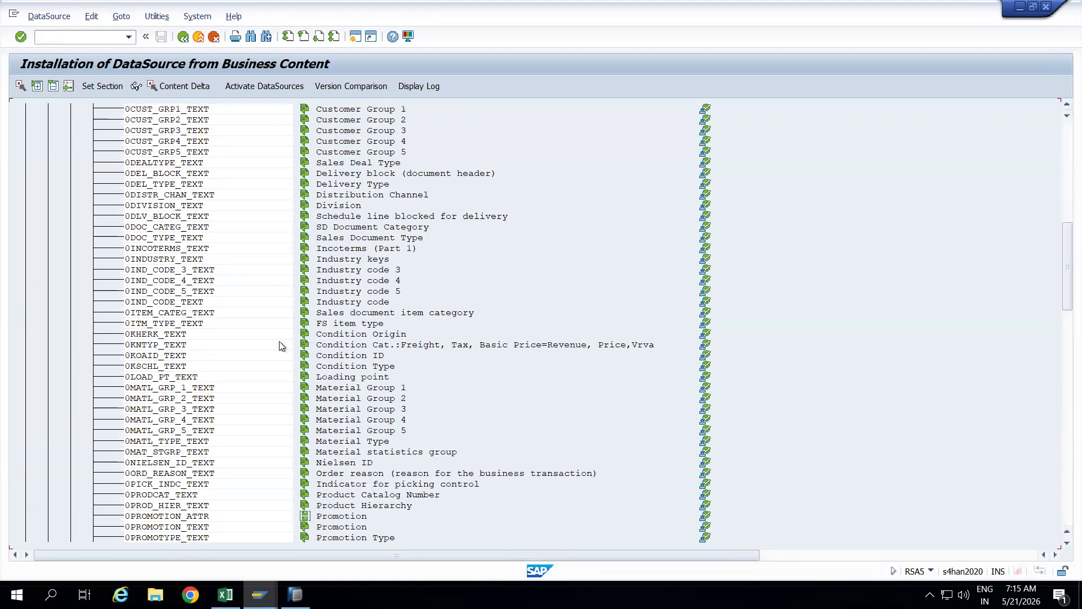
click(319, 205)
click(207, 195)
click(200, 184)
click(202, 388)
drag(1060, 296, 1060, 309)
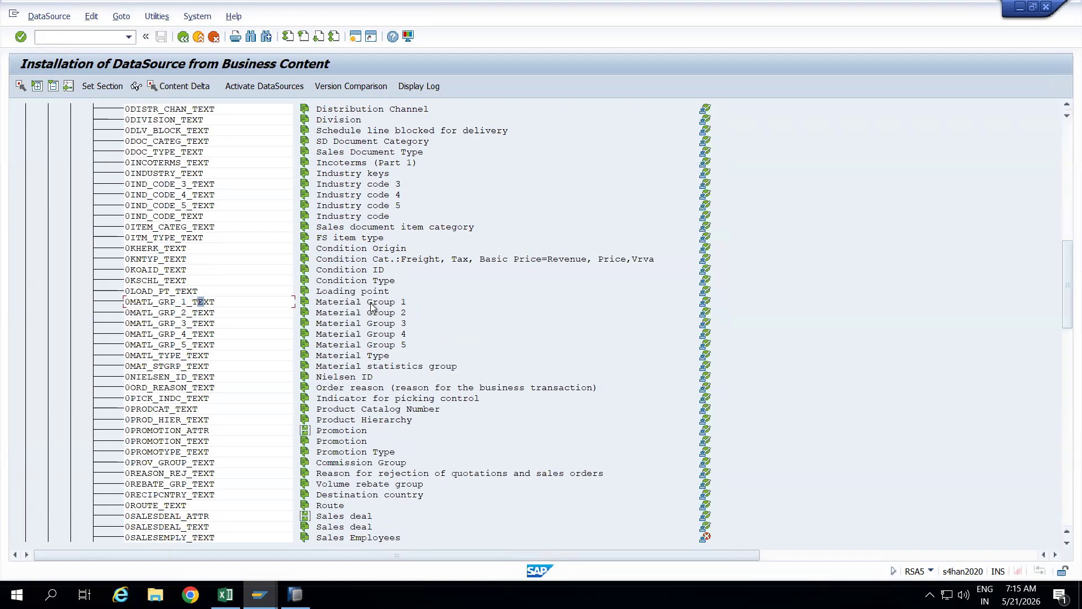
Step: Activate DataSource 0MATL_GRP_1_TEXT using a new workbench request described as "Material Group data source activation"
click(171, 303)
click(261, 84)
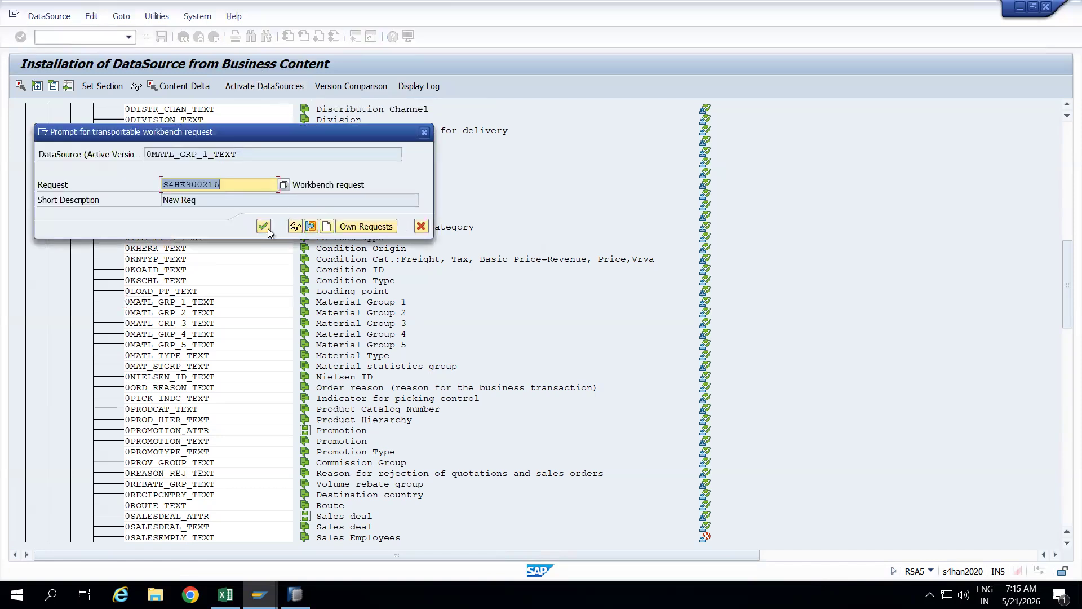
click(327, 227)
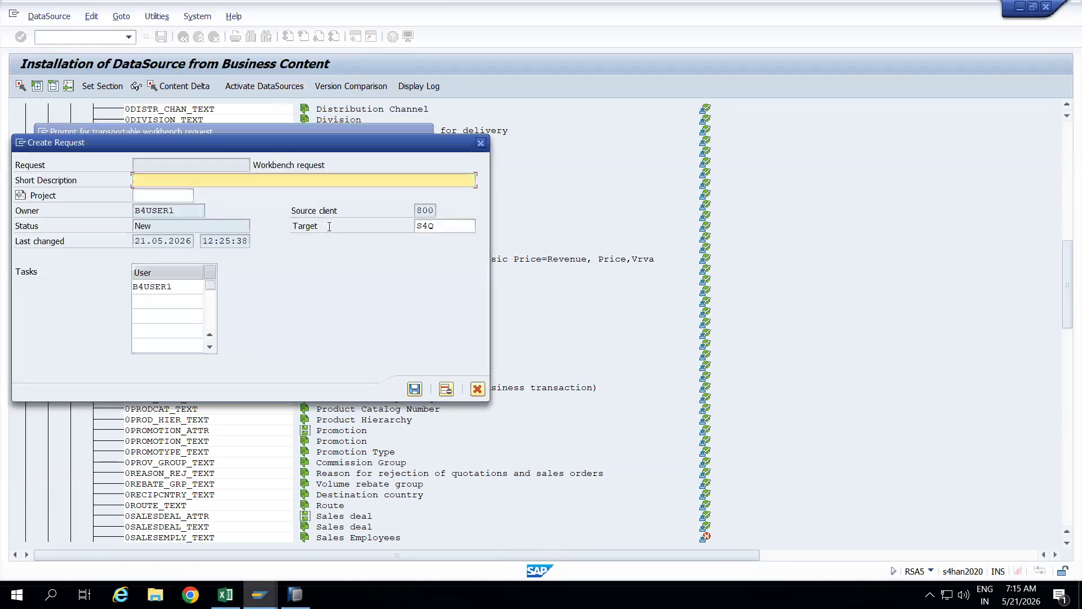
text(Materia)
text(l Group)
text(M)
key(BackSpace)
text(data sour)
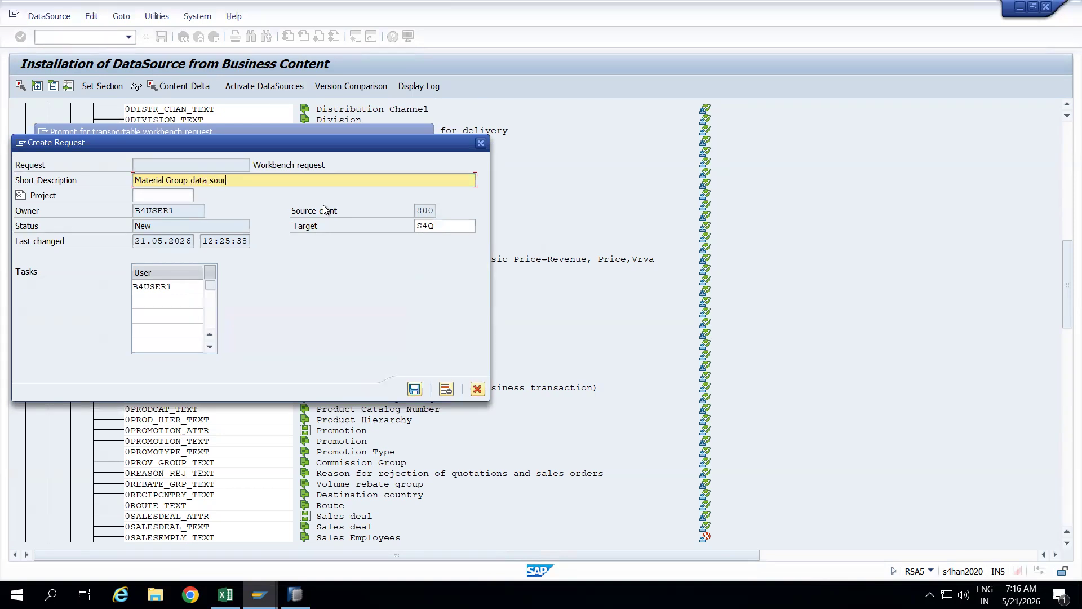
text(ce activation)
click(415, 388)
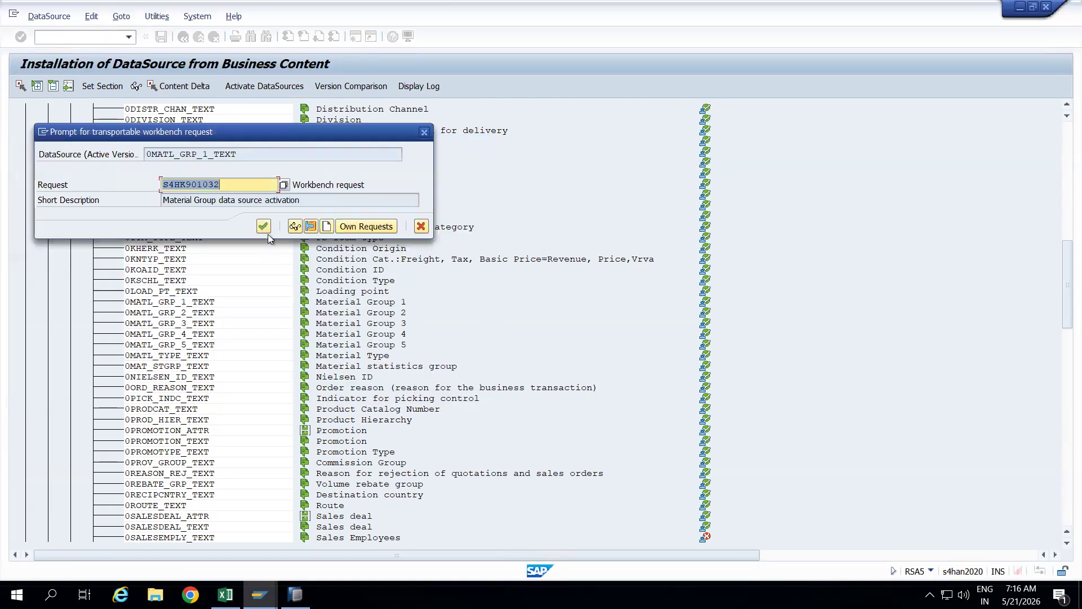
click(264, 227)
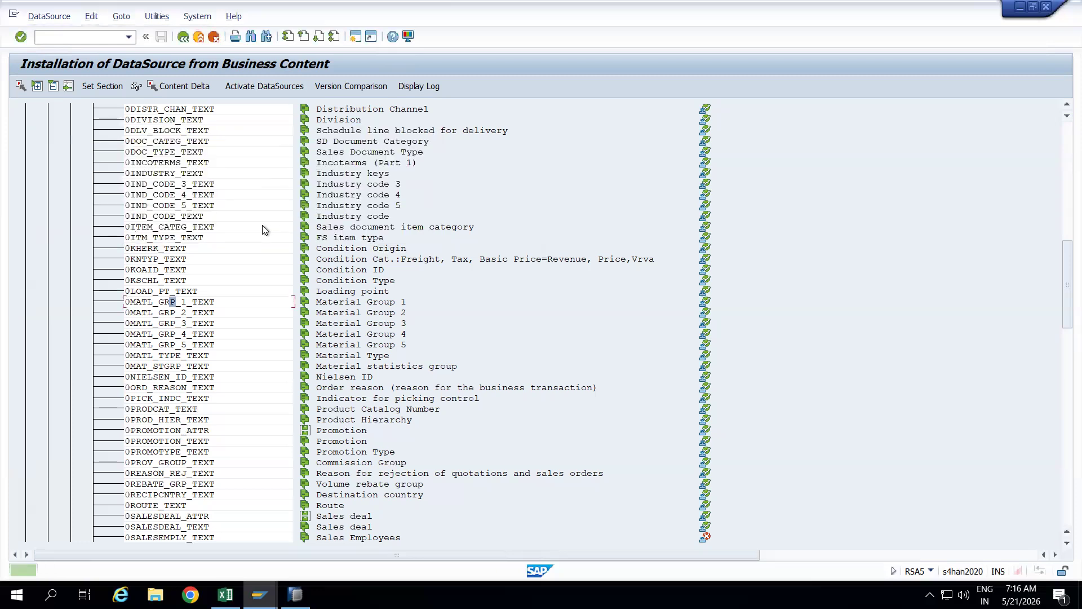
Step: Copy the technical name 0MATL_GRP_1_TEXT and open transaction RSA6 in place of the current one
click(128, 302)
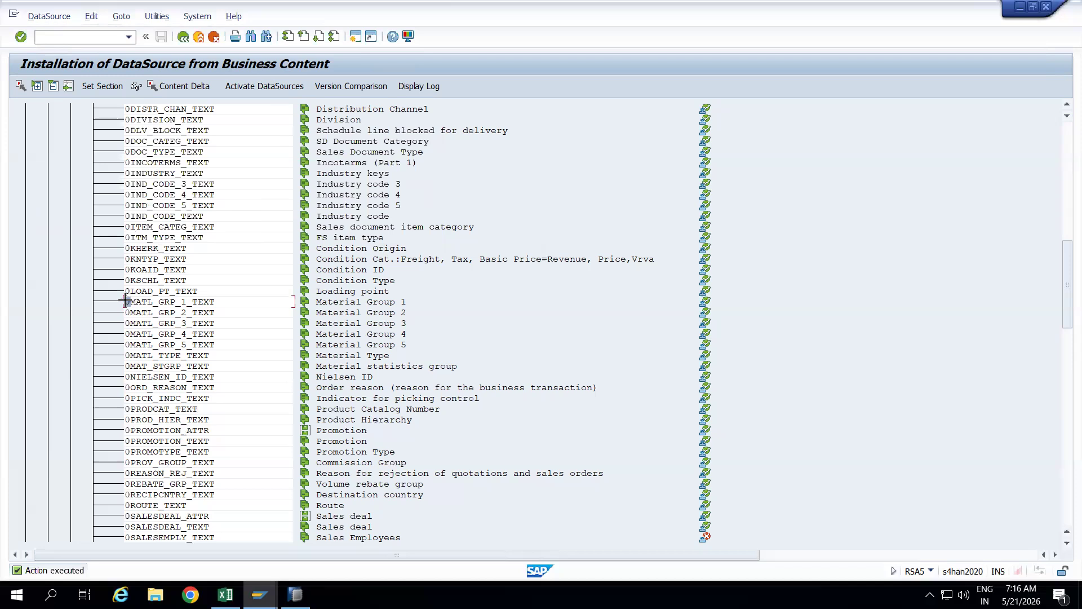
drag(128, 301, 215, 304)
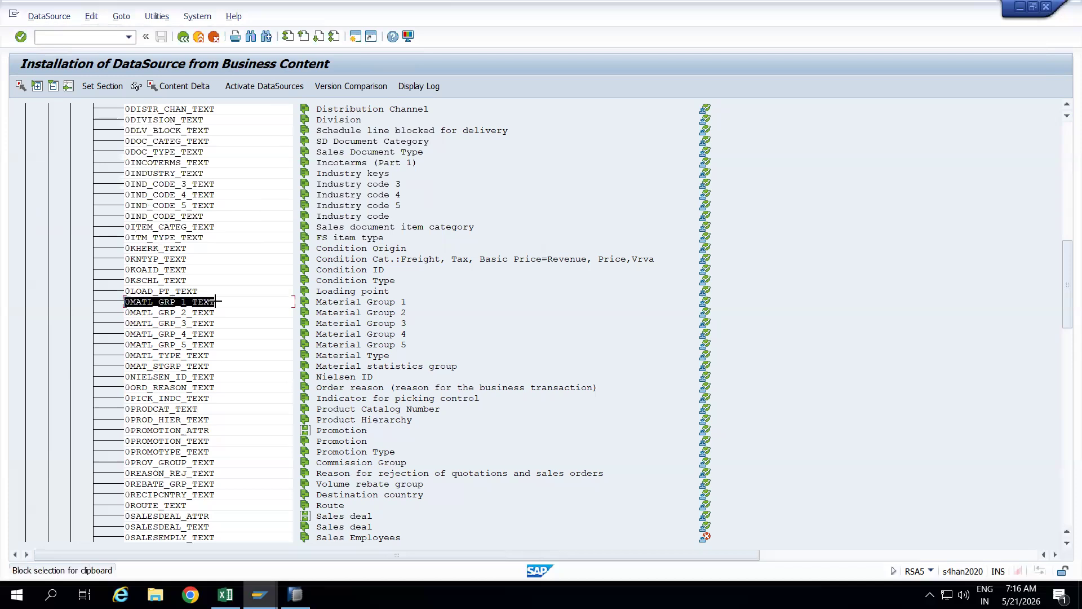
key(ctrl+c)
click(68, 41)
text(/nrsa6)
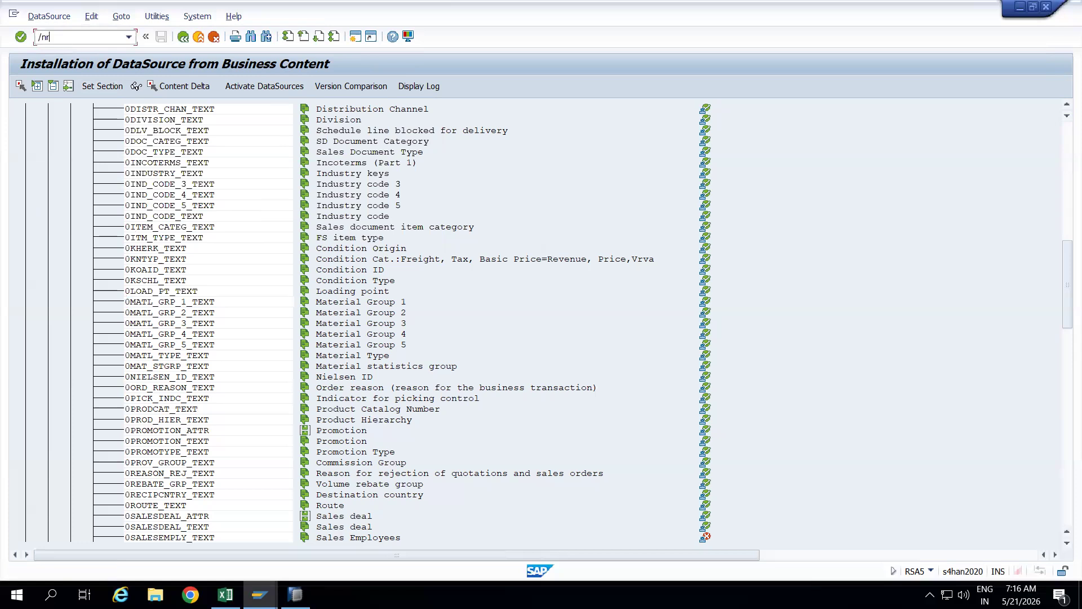
key(Return)
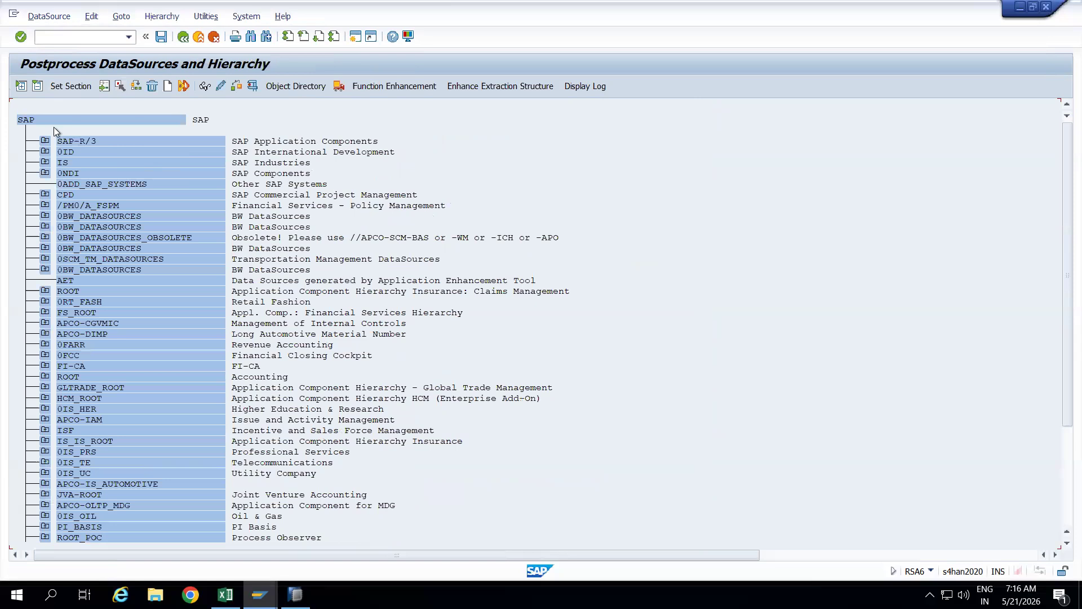
Step: Expand the whole DataSource hierarchy, find 0MATL_GRP_1_TEXT with the copied name and display its details
click(21, 86)
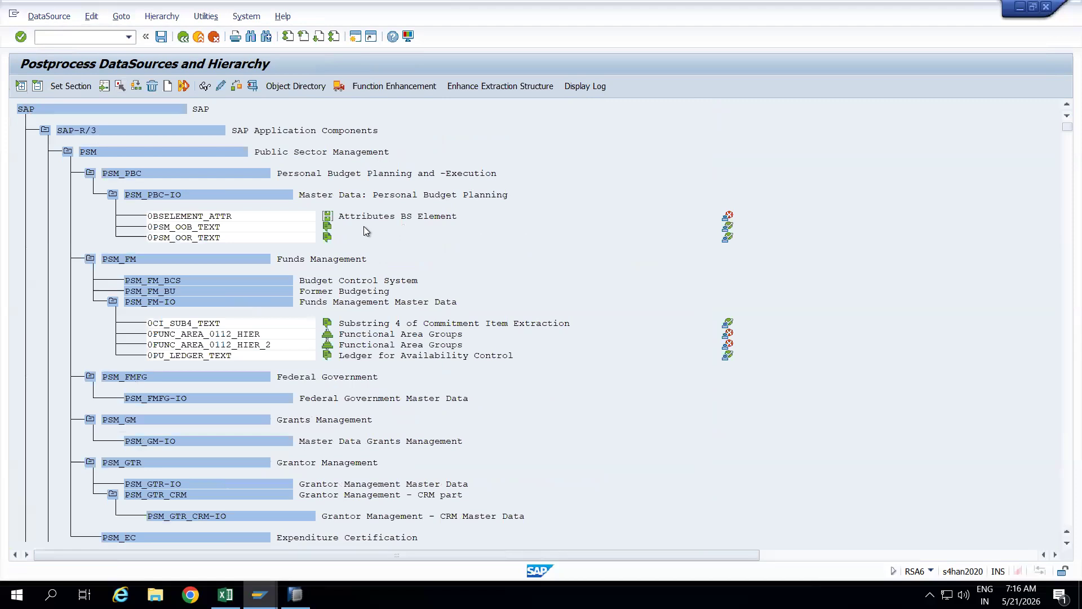
key(ctrl+f)
key(ctrl+v)
key(Return)
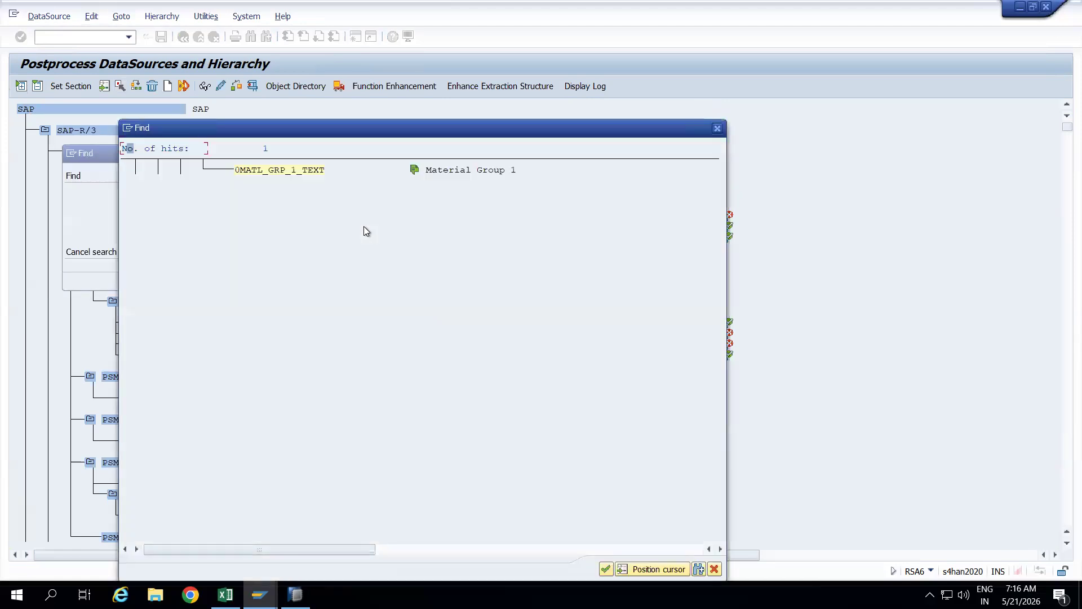
double_click(289, 170)
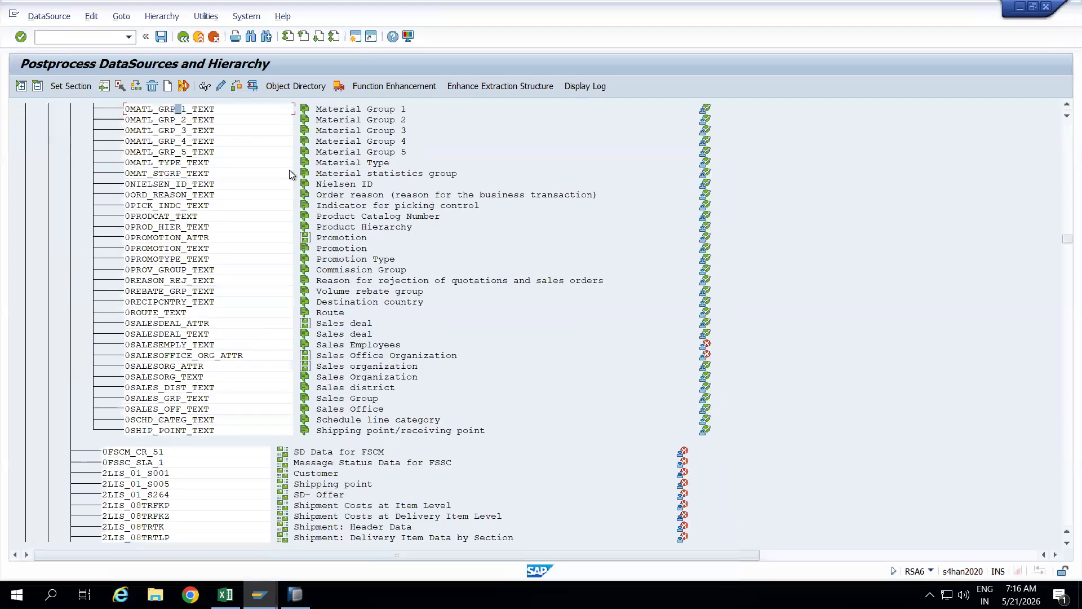
double_click(199, 109)
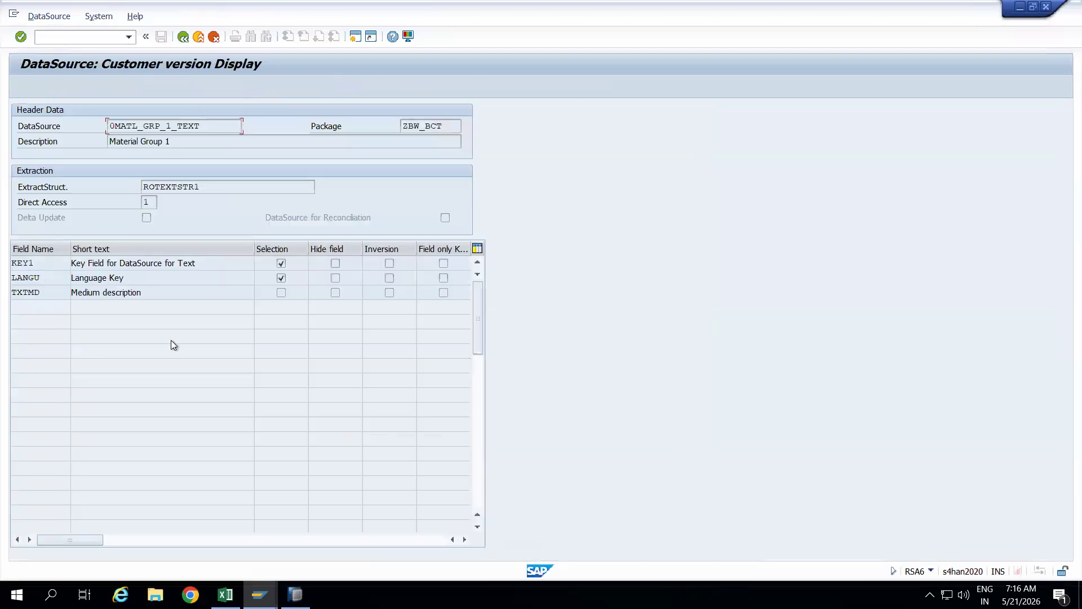
Step: Open RSA3 in a new session, run a test extraction of 0MATL_GRP_1_TEXT and copy the DataSource name
click(90, 35)
text(/oRSA3)
key(Return)
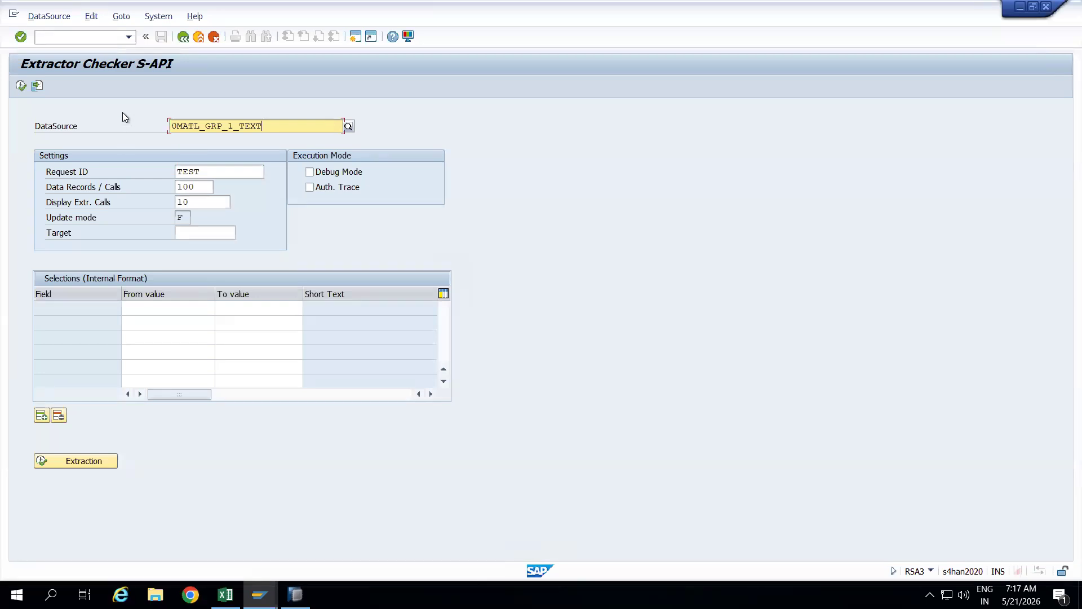
key(F8)
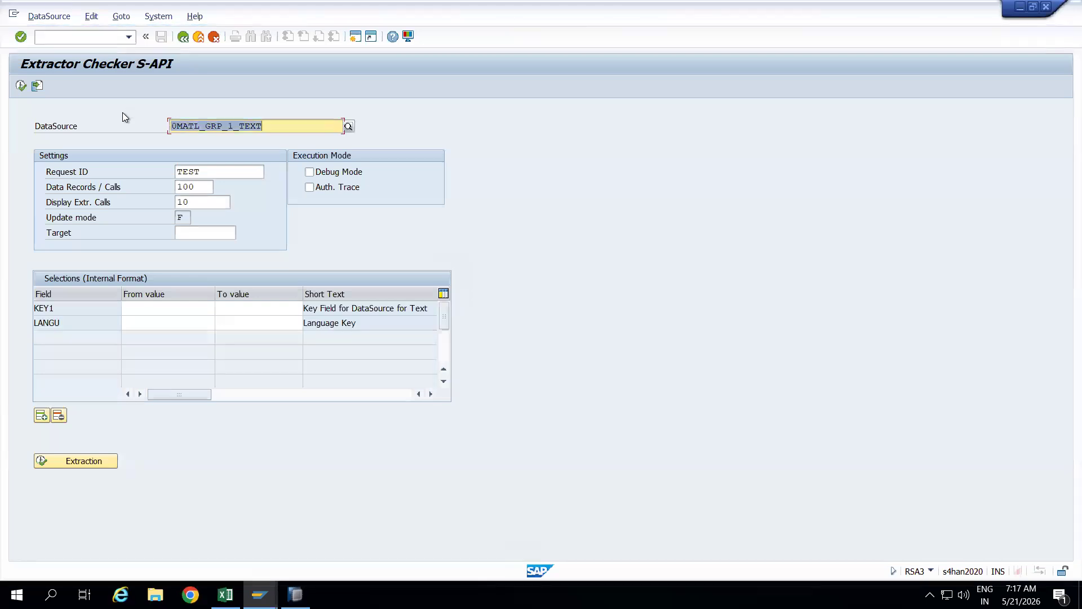
click(22, 88)
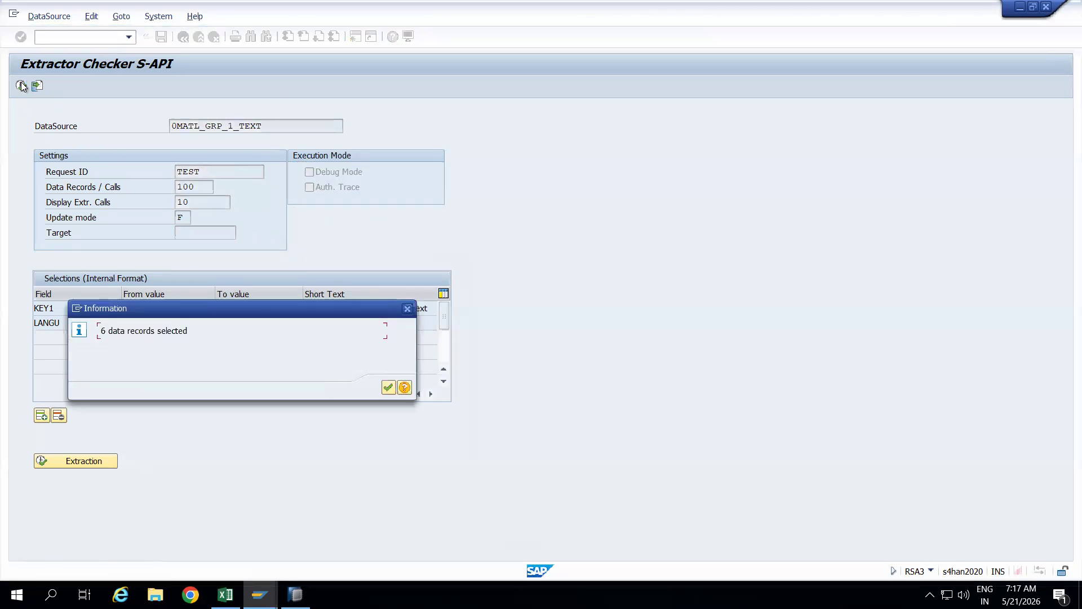
drag(235, 311, 569, 219)
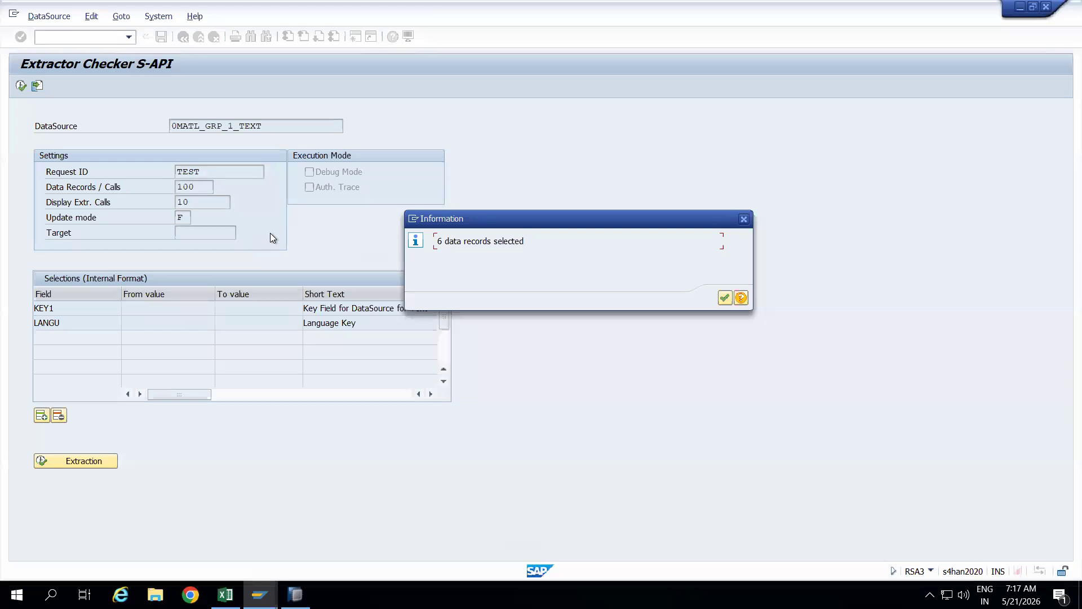
click(725, 297)
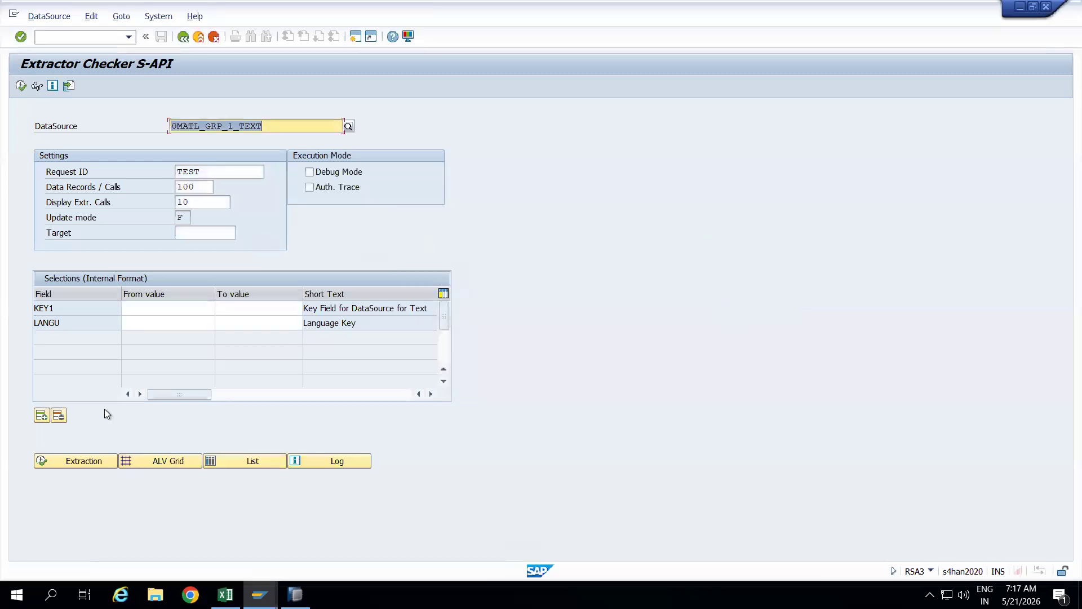
drag(274, 129, 159, 129)
key(ctrl+c)
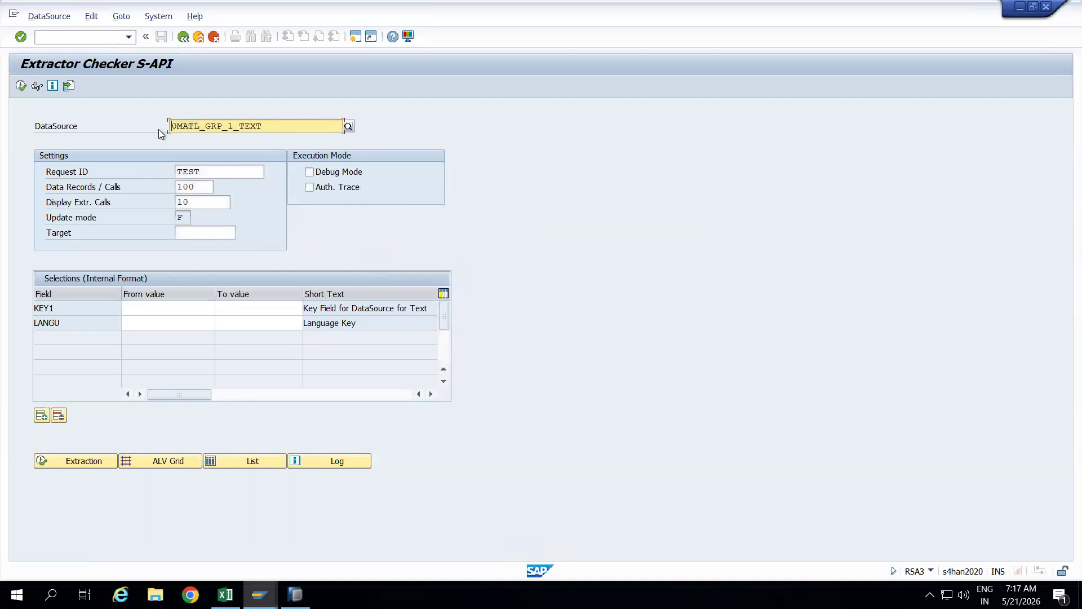
Step: Display the extraction result as an ALV grid and examine the German and English material group descriptions
click(164, 464)
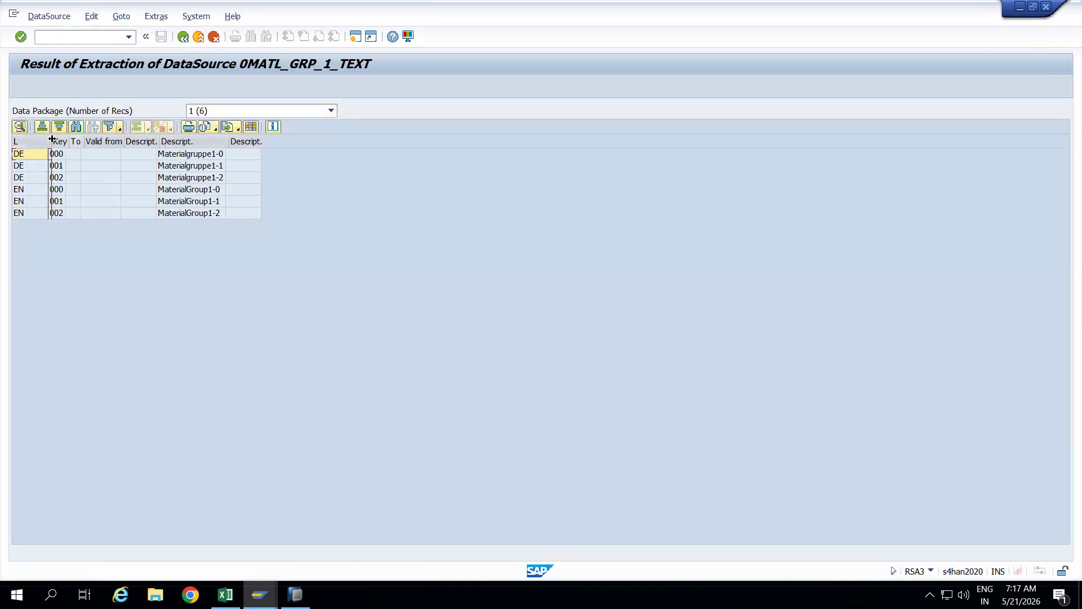
click(32, 191)
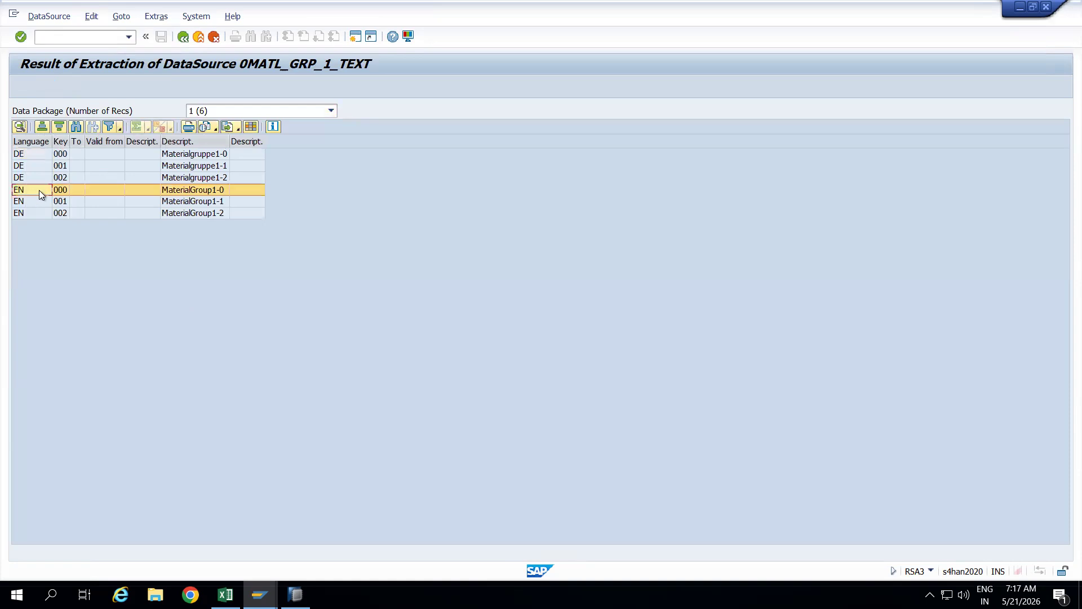
click(36, 157)
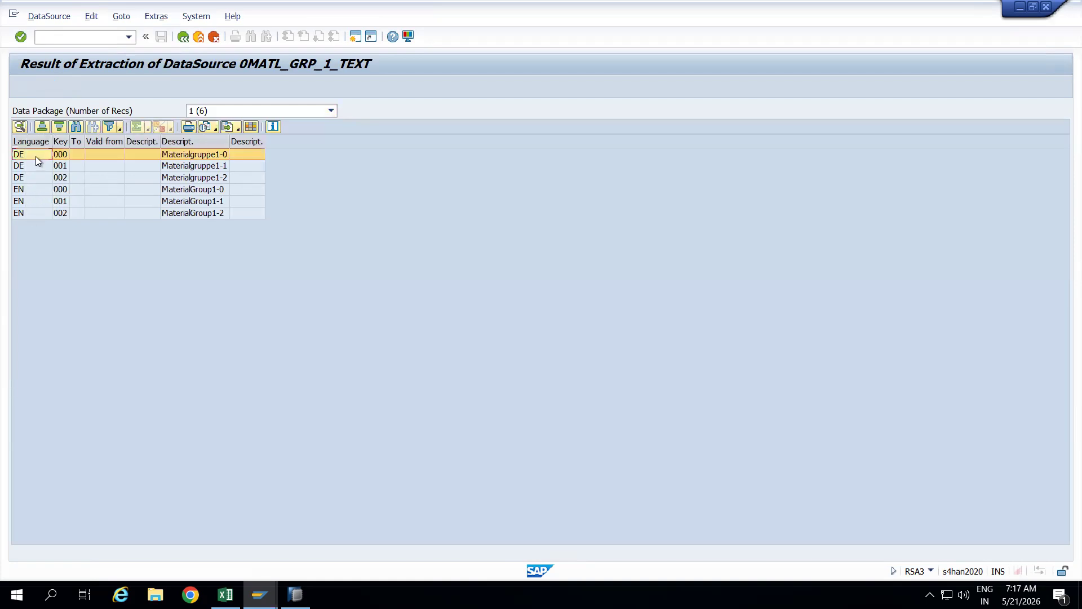
click(38, 201)
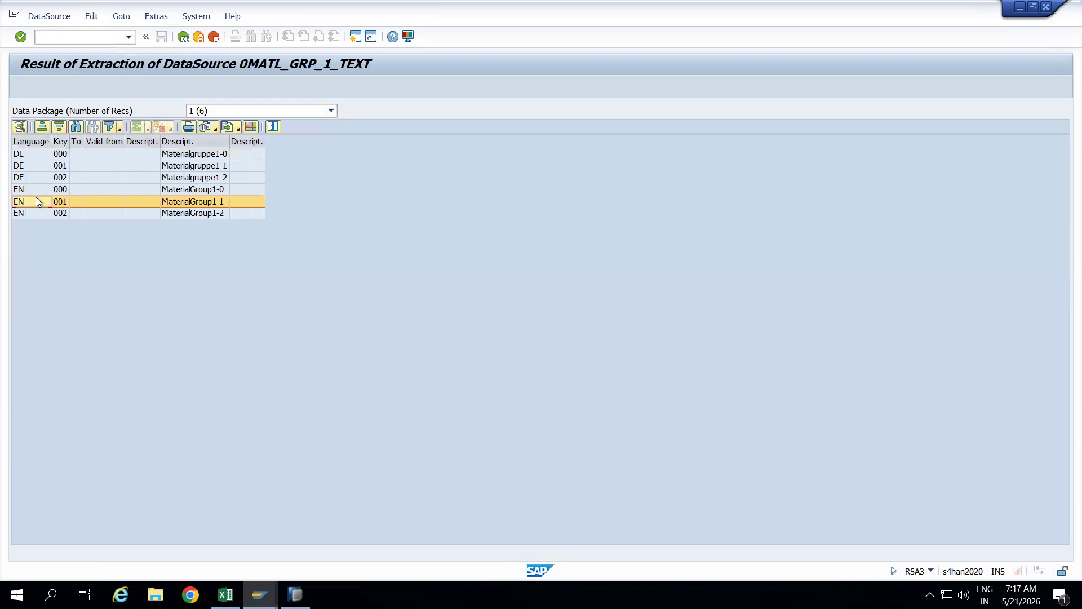
click(198, 156)
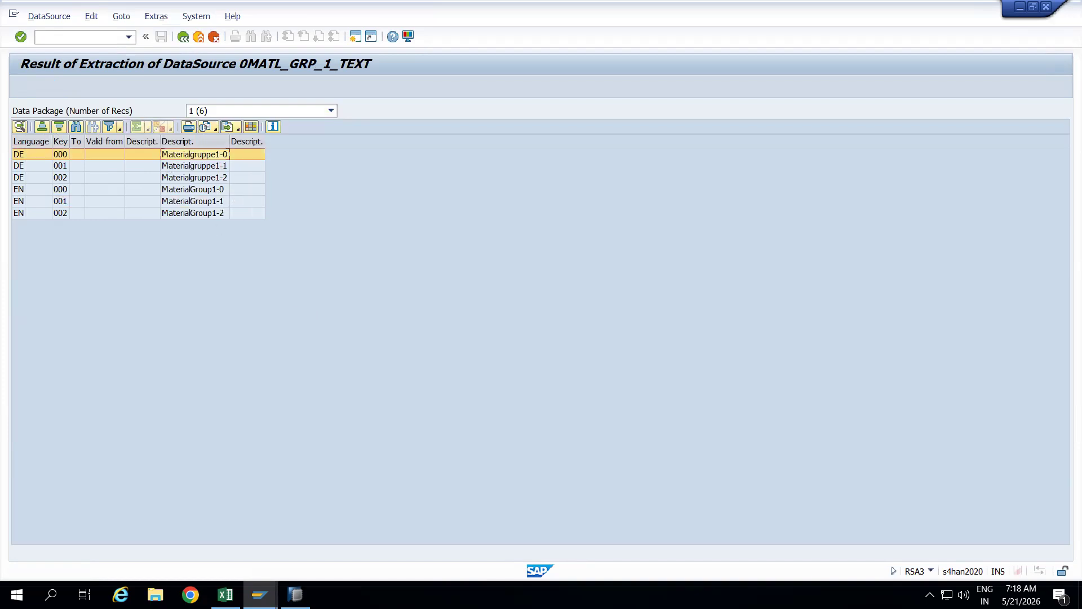
Step: Switch to the BW system's Data Warehousing Workbench session and open transaction RSDS there
mouse_move(259, 595)
click(262, 499)
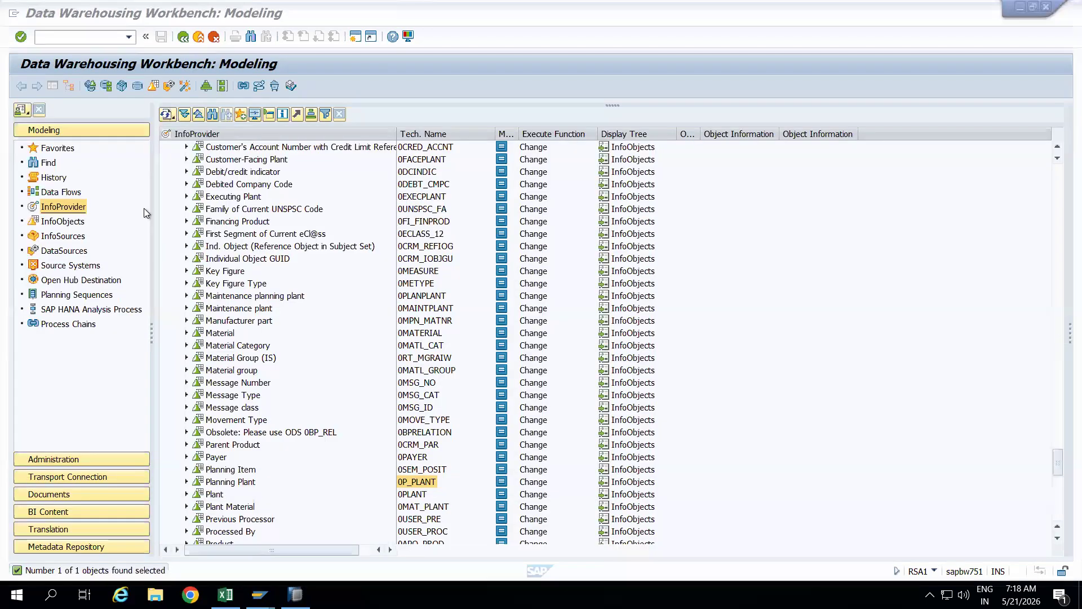
click(70, 34)
text(/)
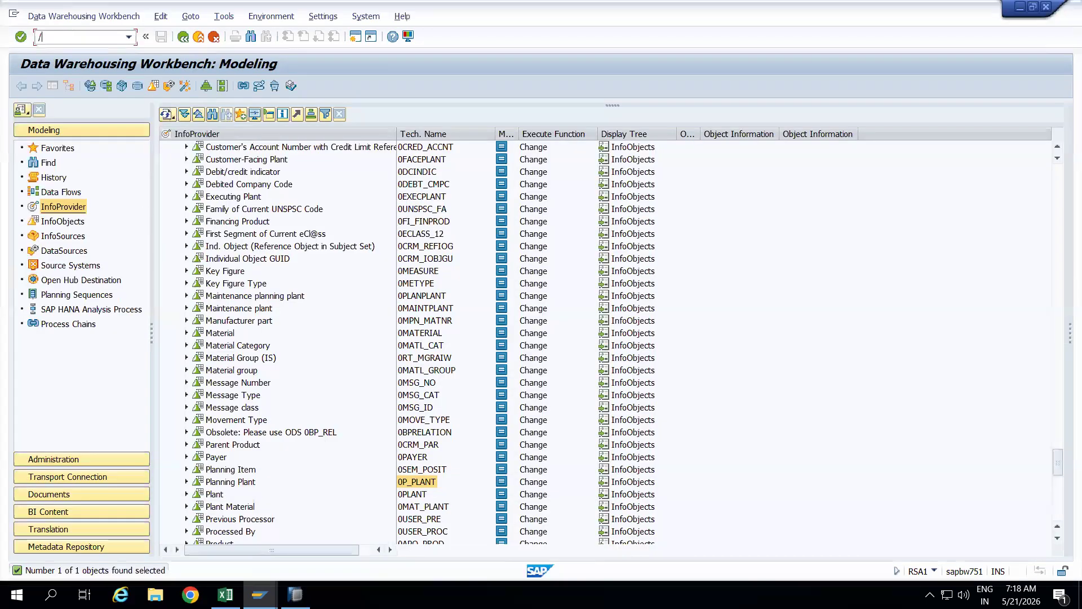
text(nRSDS)
key(Return)
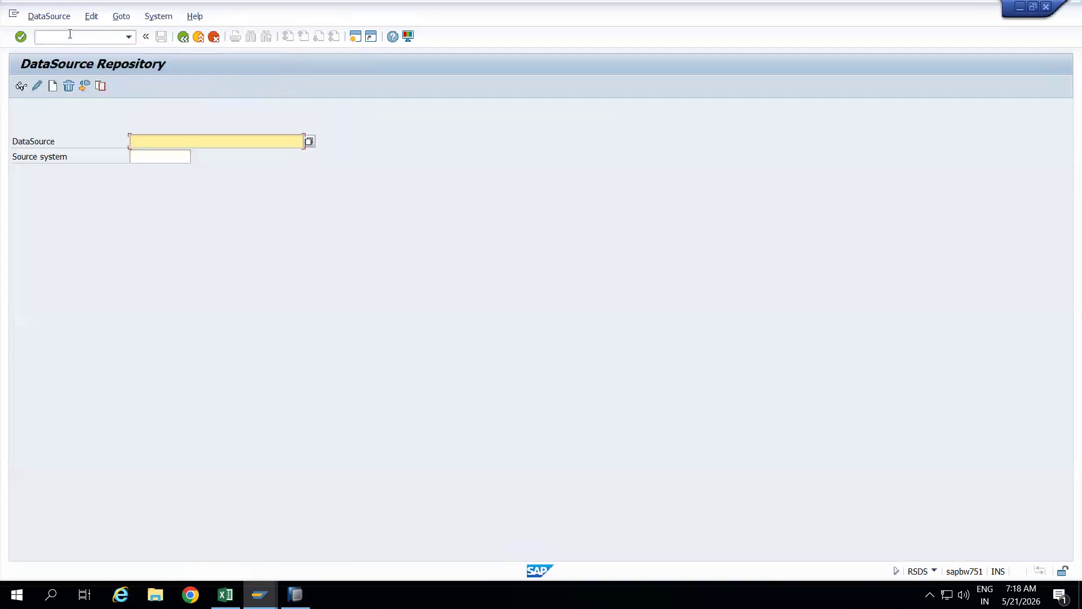
Step: Enter DataSource 0MATL_GRP_1_TEXT with source system T90CLNT090 (EHP Client 800) and replicate it
key(ctrl+v)
click(170, 156)
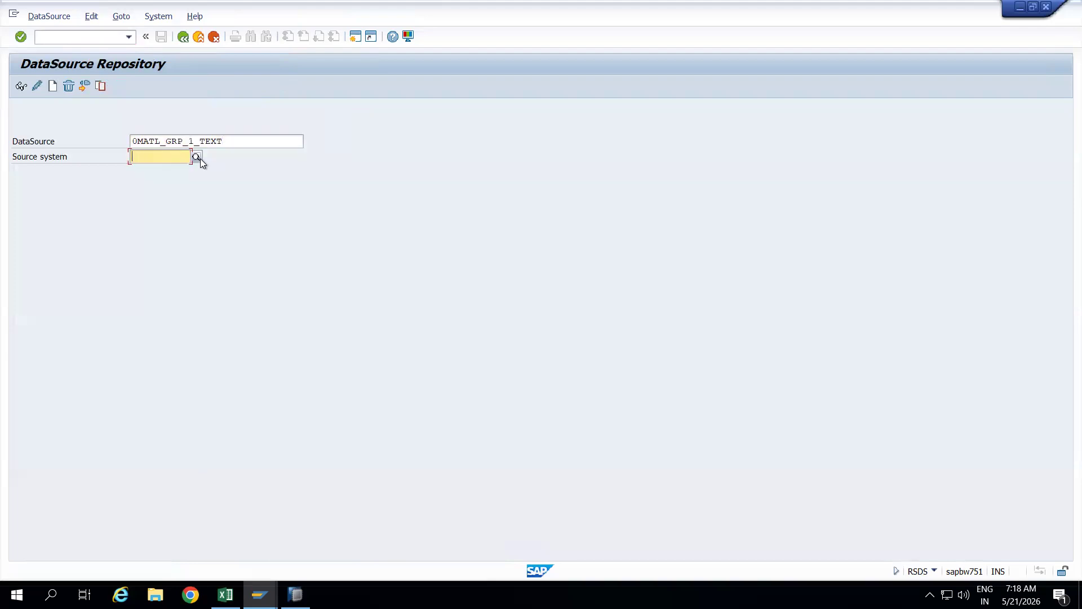
click(196, 157)
click(197, 157)
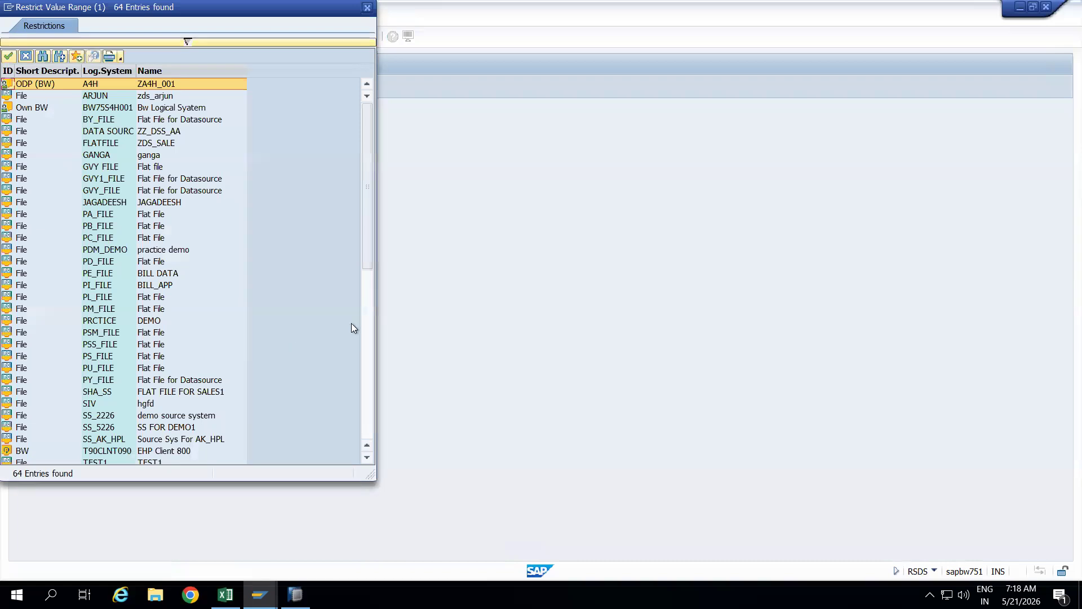
click(367, 350)
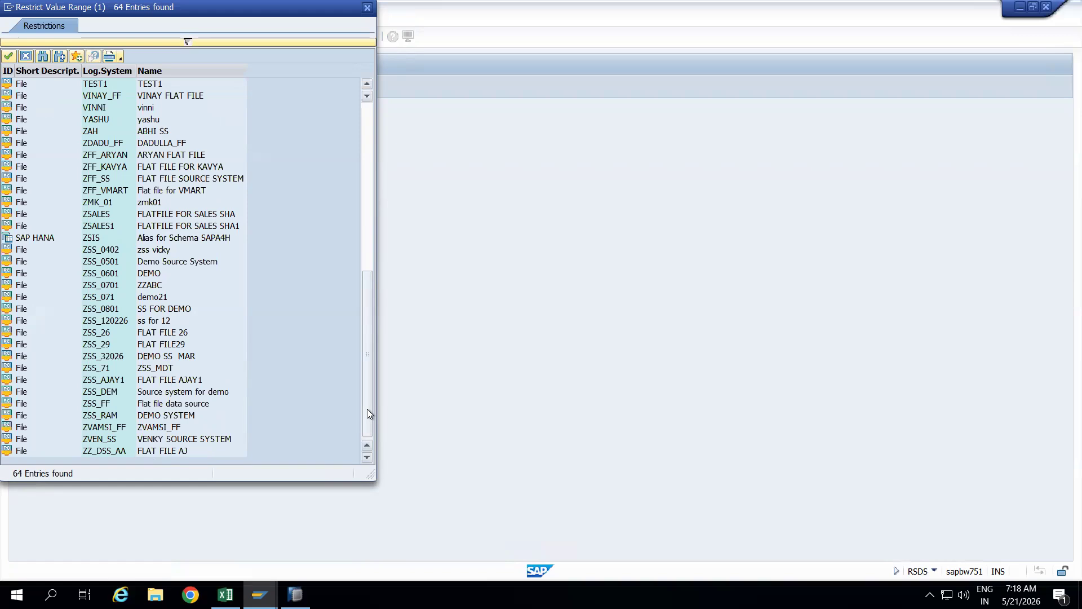
drag(367, 409, 368, 367)
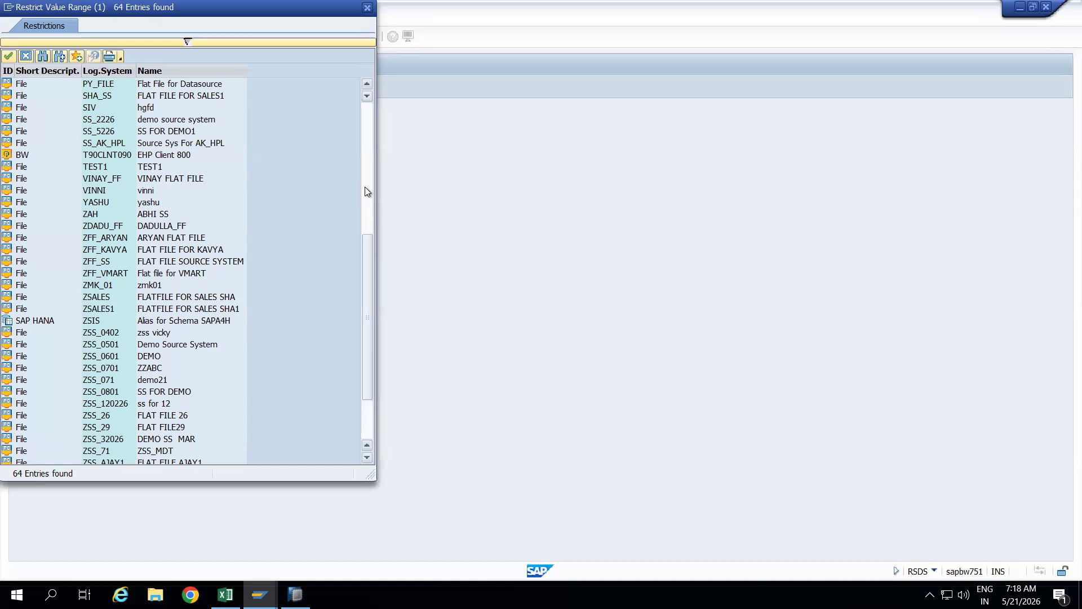
click(108, 157)
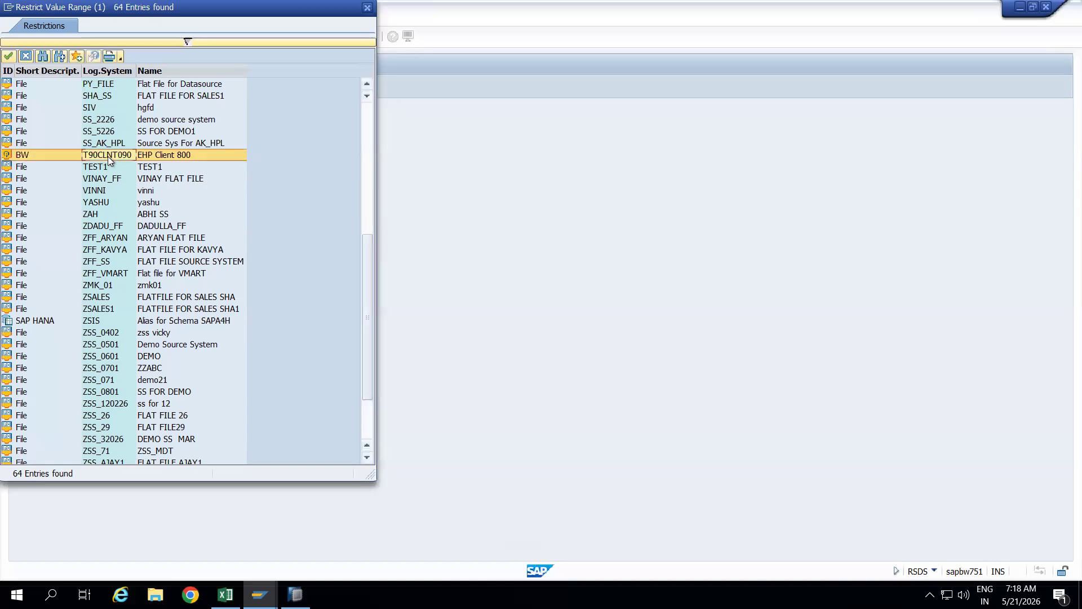
drag(366, 85, 366, 89)
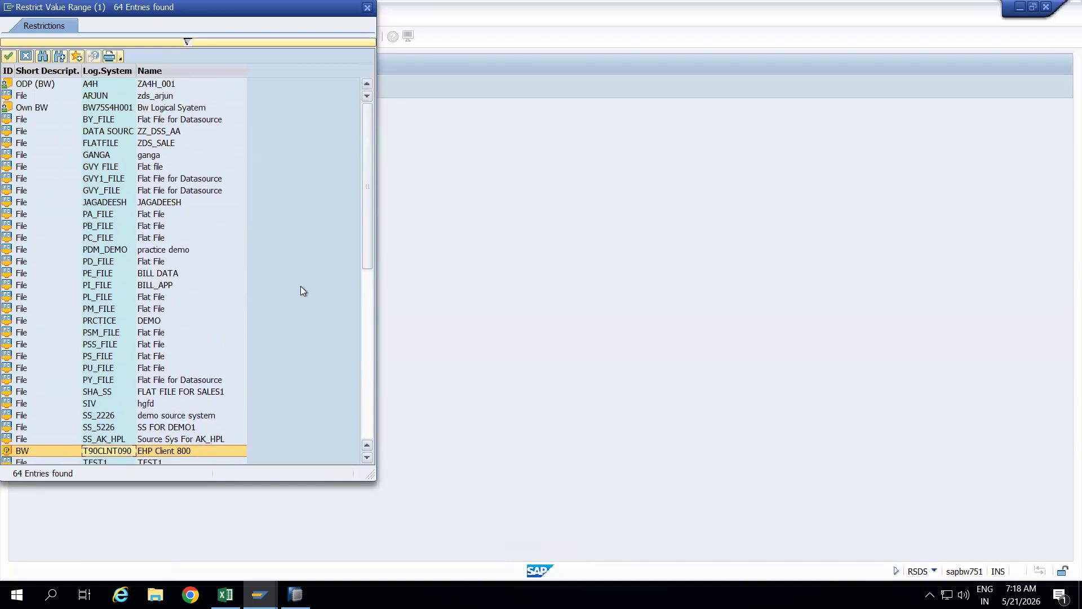
double_click(109, 450)
click(49, 16)
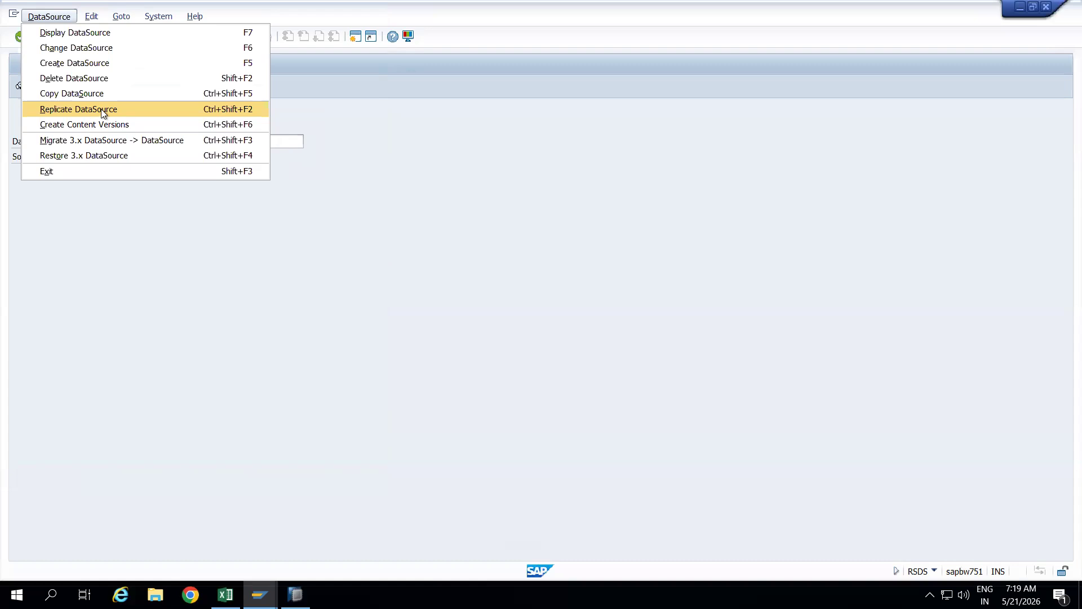
click(102, 113)
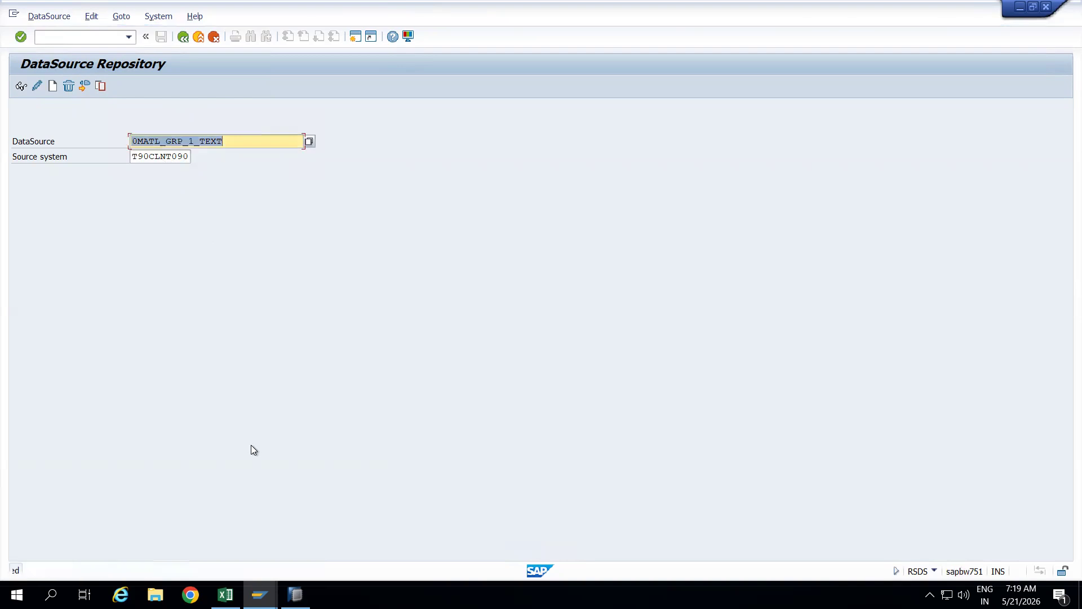
Step: Check the DataSource's customer version in the S4HANA2020 session and return to the BW system's DataSource Repository
click(258, 595)
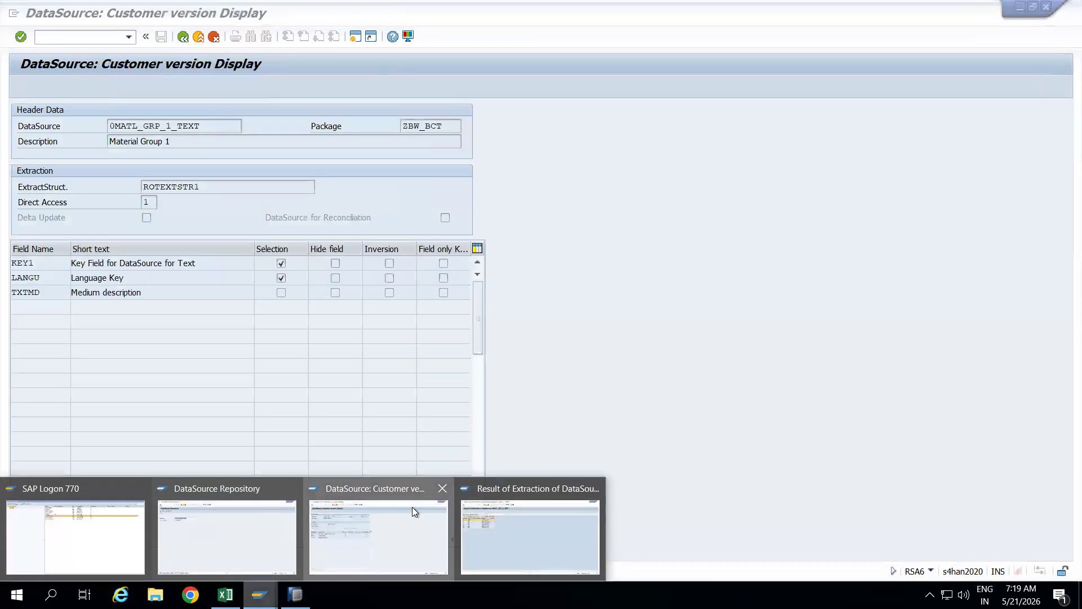
click(411, 506)
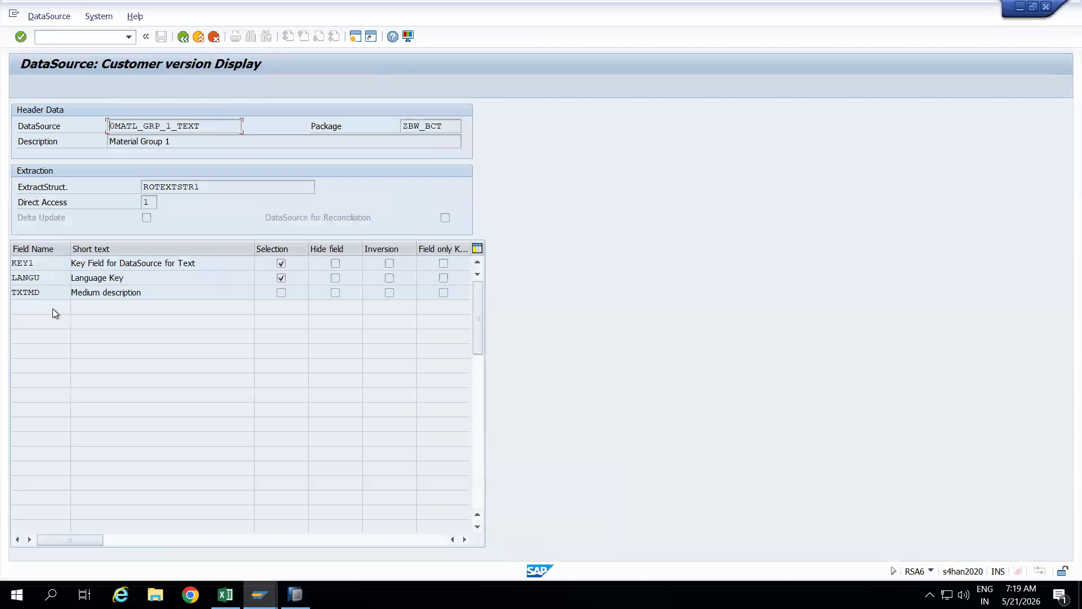
click(258, 595)
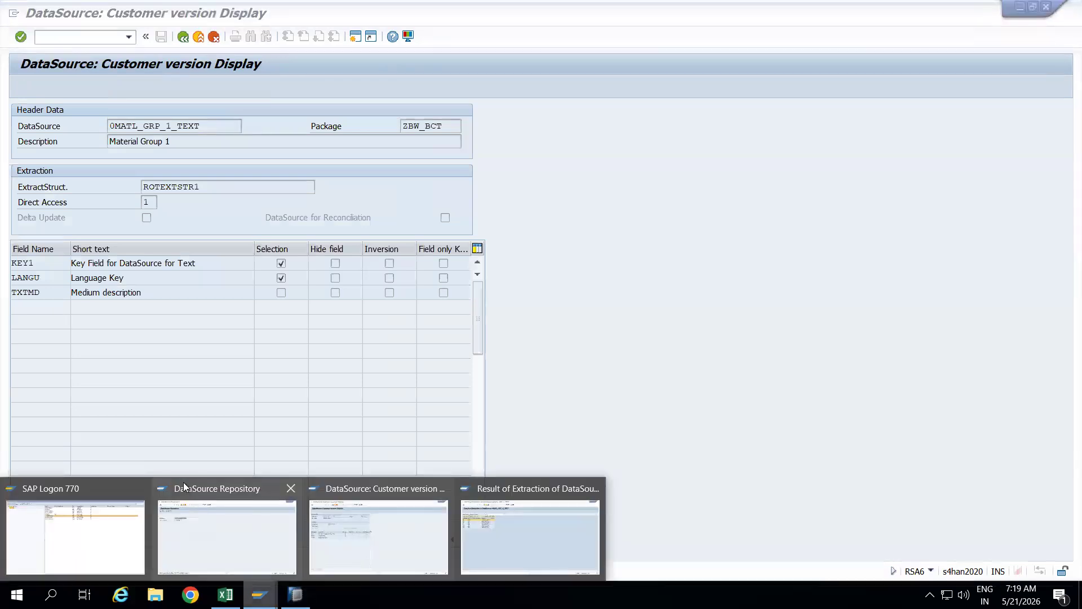
click(208, 502)
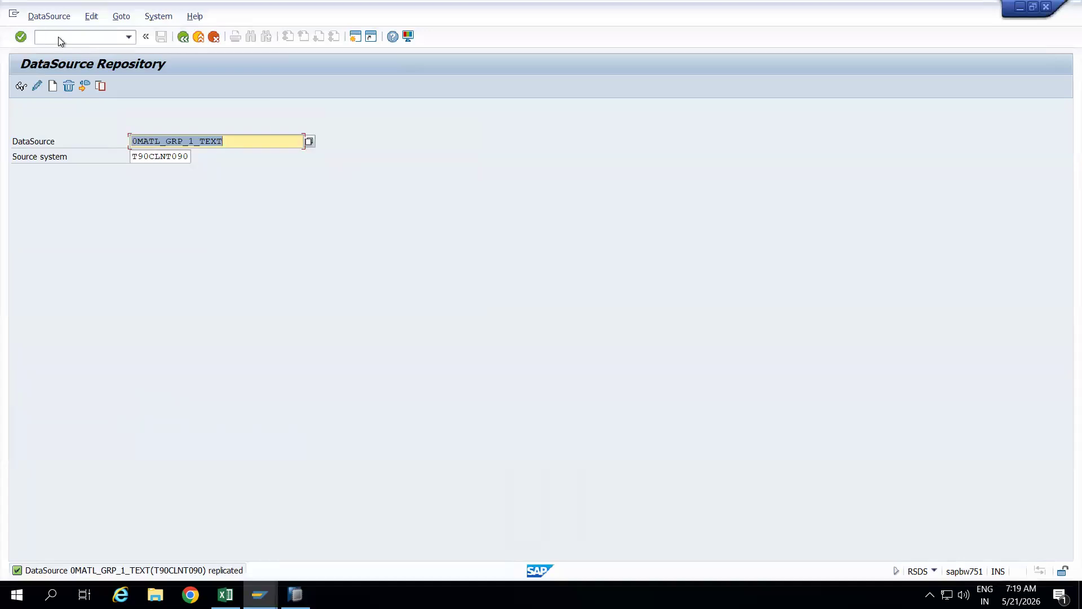
Step: Copy the DataSource name from the repository screen and open transaction RSA1 in the same session
click(246, 141)
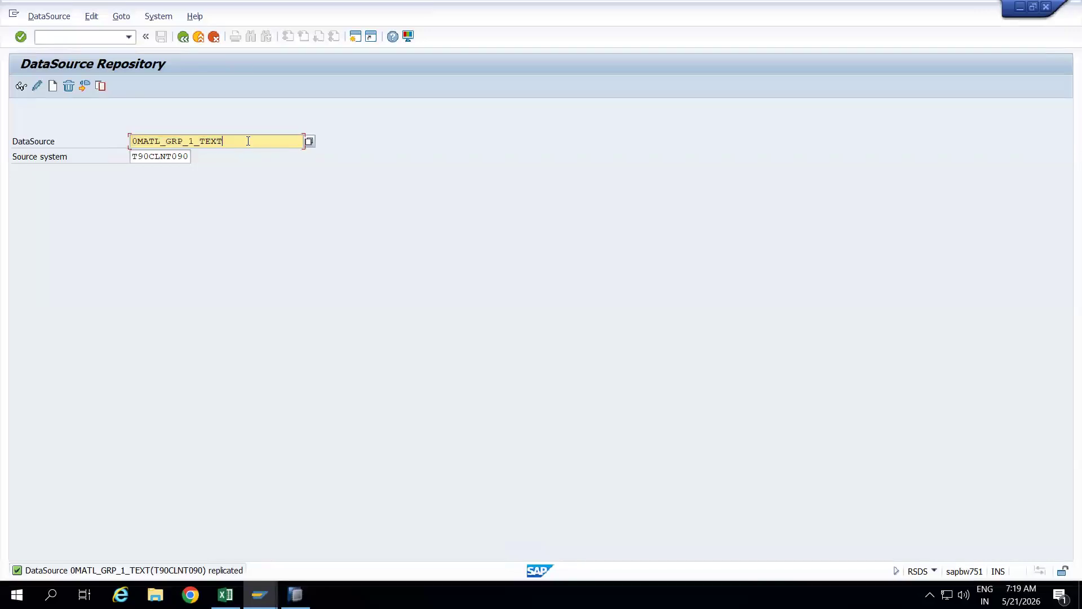
drag(219, 145, 120, 150)
key(ctrl+c)
click(58, 37)
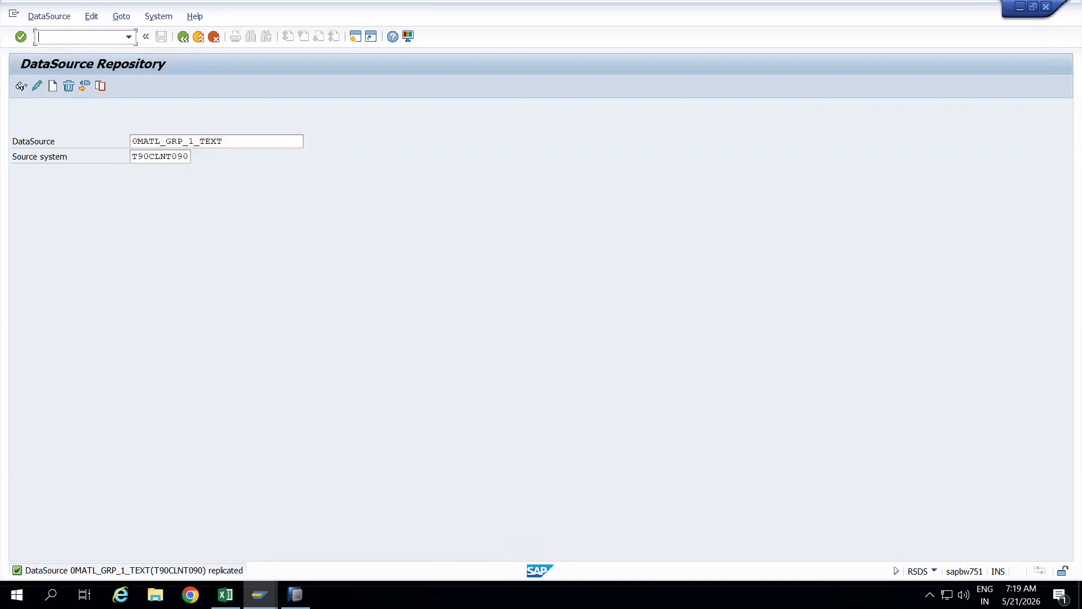
text(/nrsa1)
key(Return)
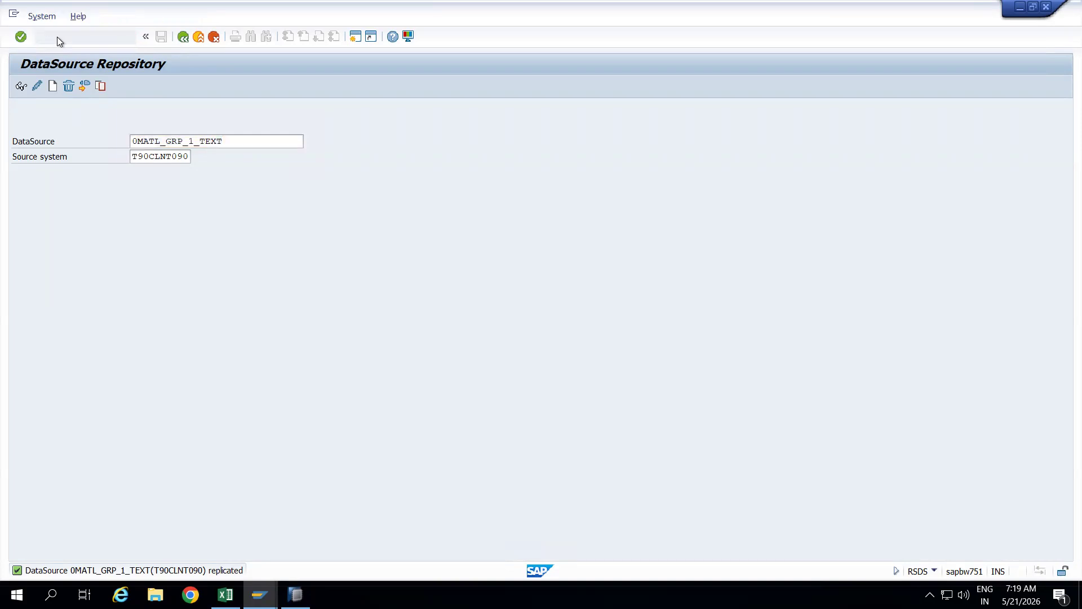
click(387, 401)
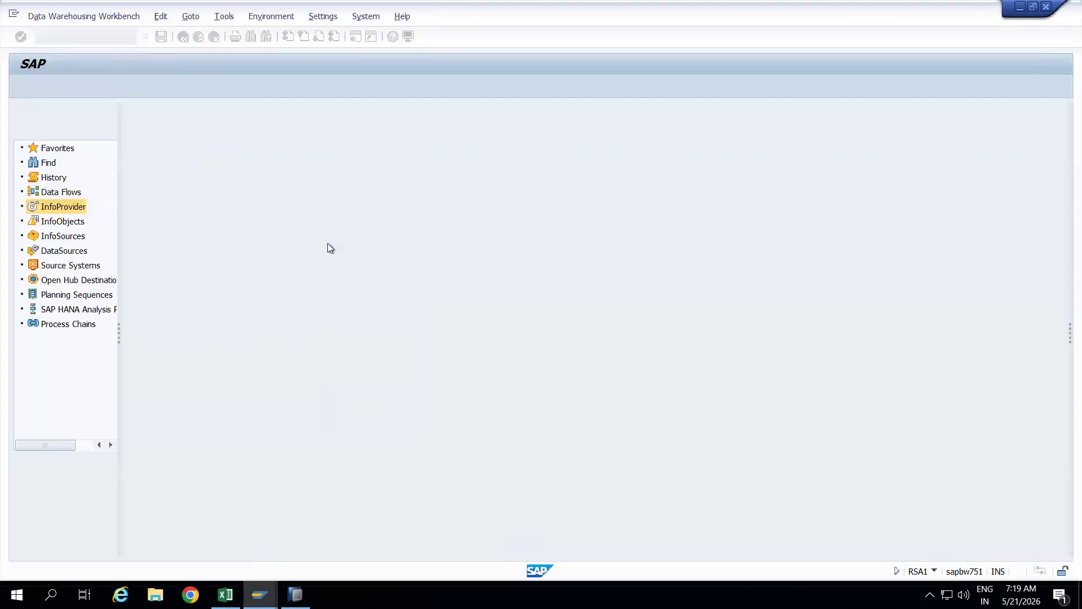
Step: Search the Data Warehousing Workbench for 0MATL_GRP_1_TEXT, restricted to the DataSources object type
click(48, 163)
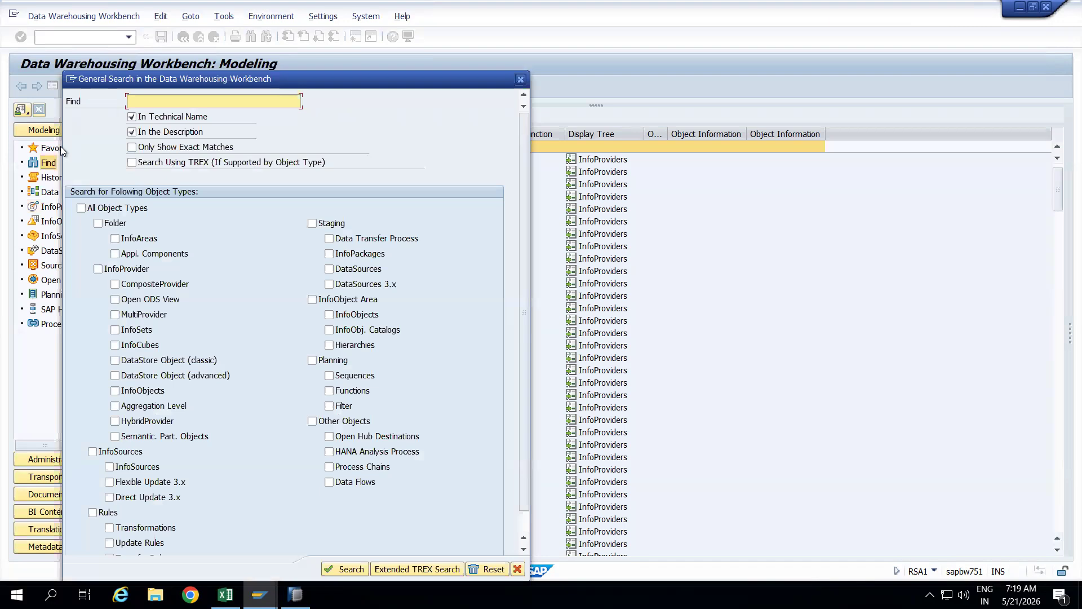
drag(145, 78, 326, 76)
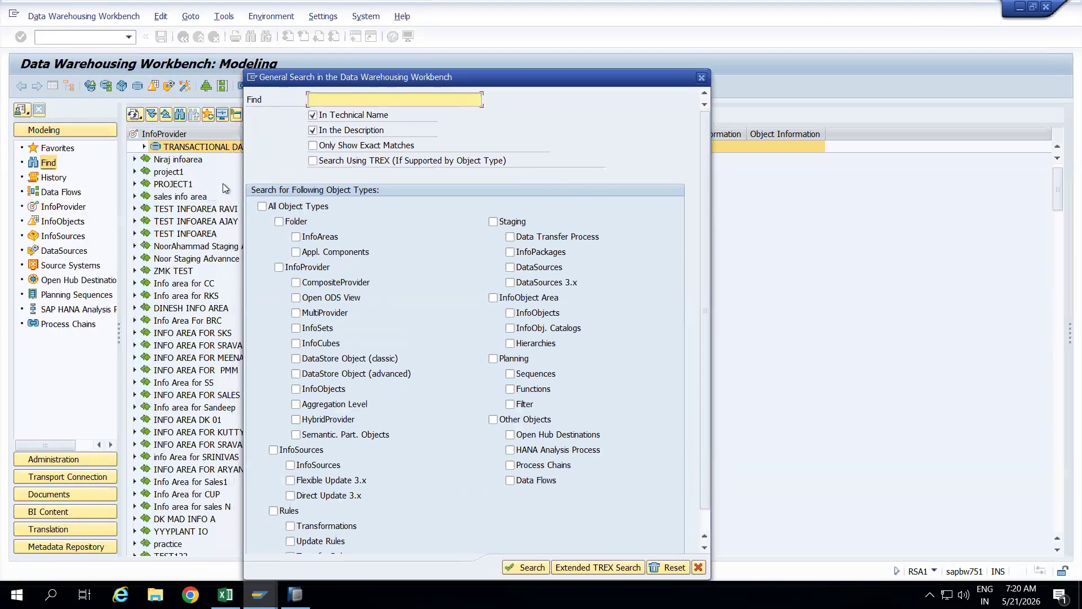
key(ctrl+v)
drag(437, 70, 300, 35)
click(373, 232)
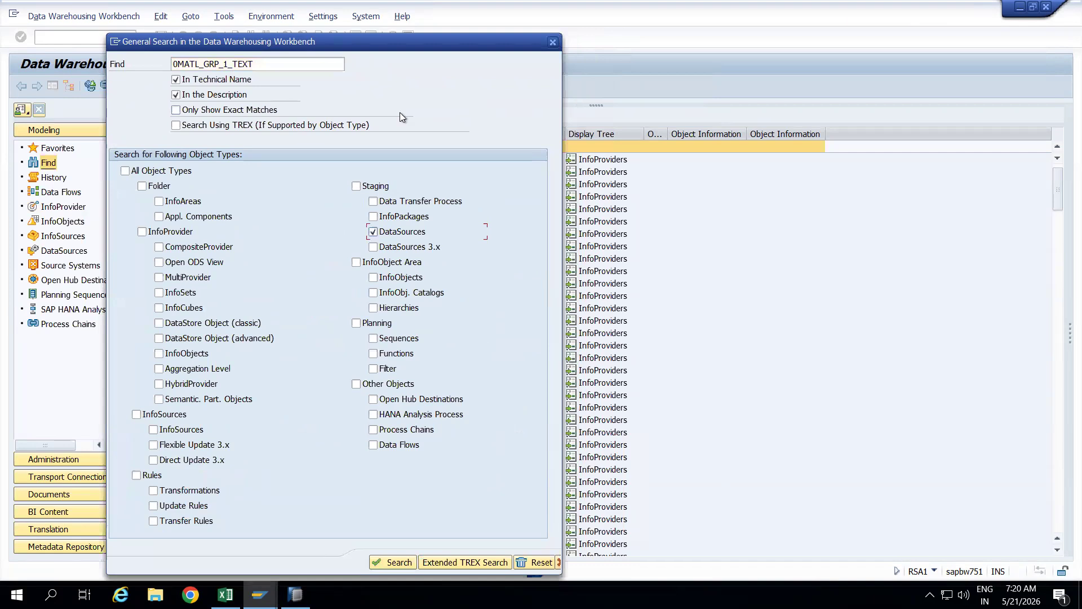
drag(377, 42, 344, 7)
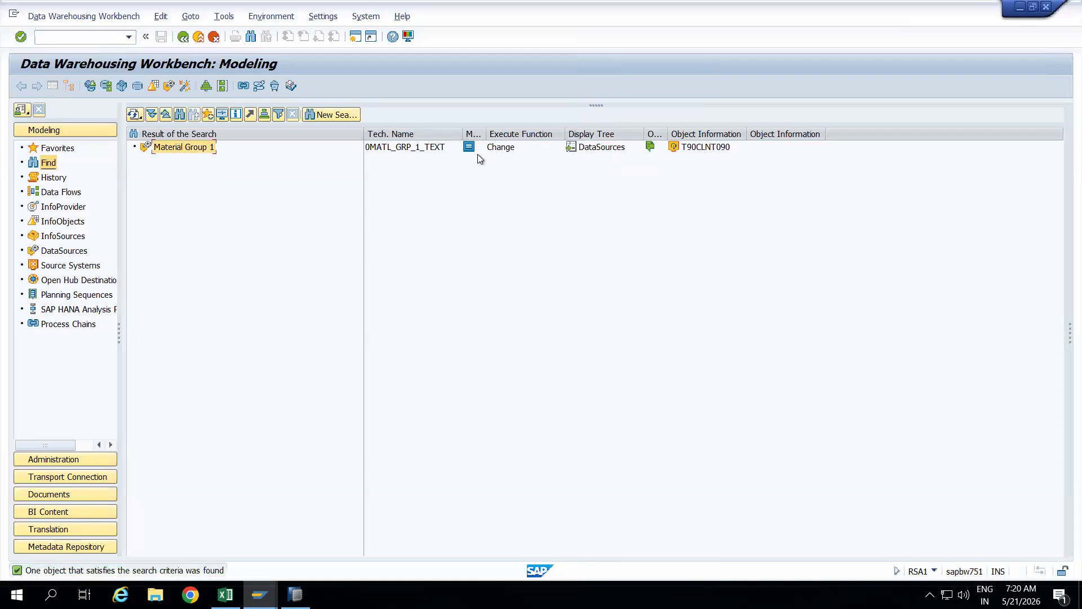
Step: Check the version status of the found Material Group 1 DataSource and display its field attributes
mouse_move(471, 148)
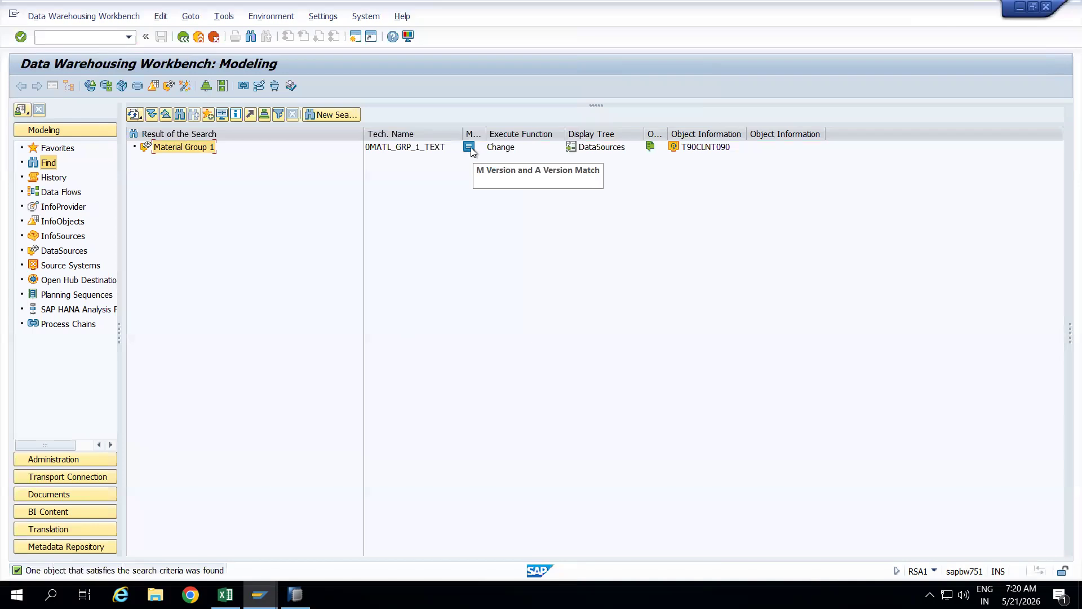
double_click(198, 149)
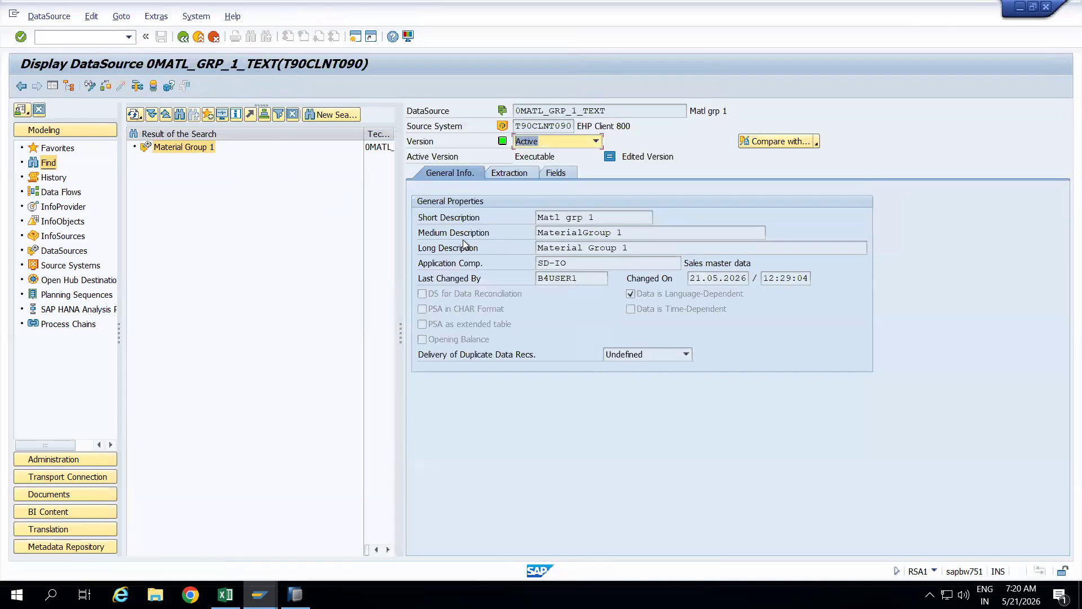
click(556, 174)
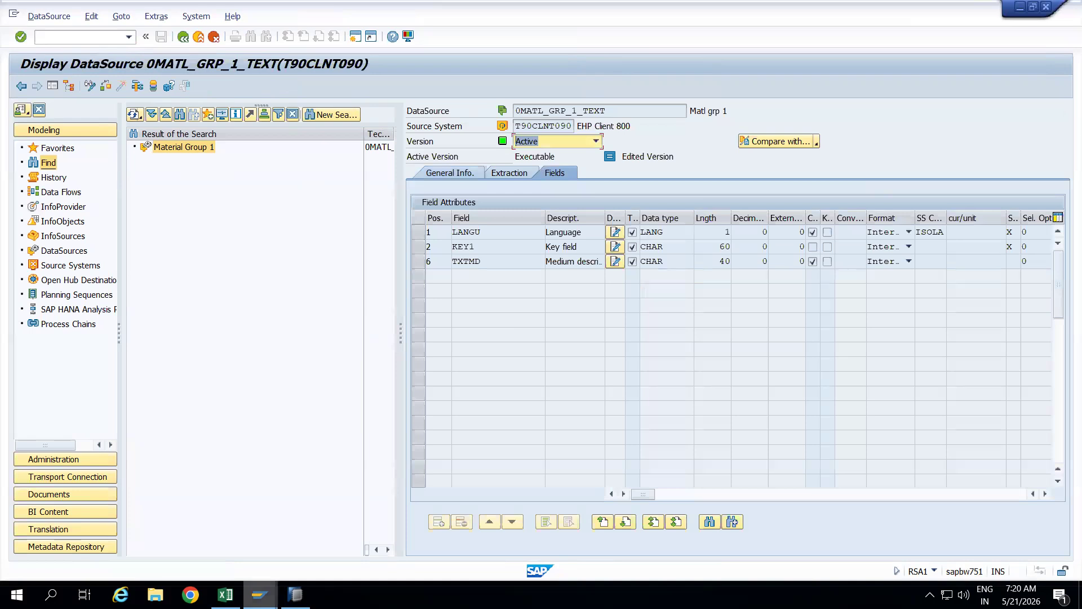
Step: Compare the replicated fields with the DataSource in the S4HANA2020 session, narrow the Field column and leave the DataSource display
mouse_move(259, 595)
click(367, 508)
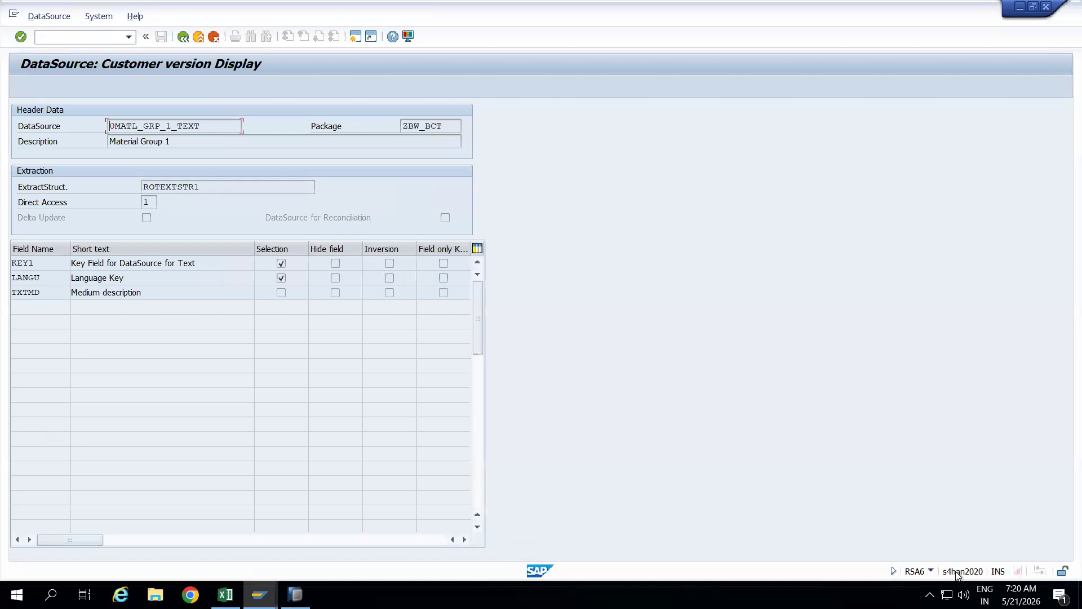
click(260, 595)
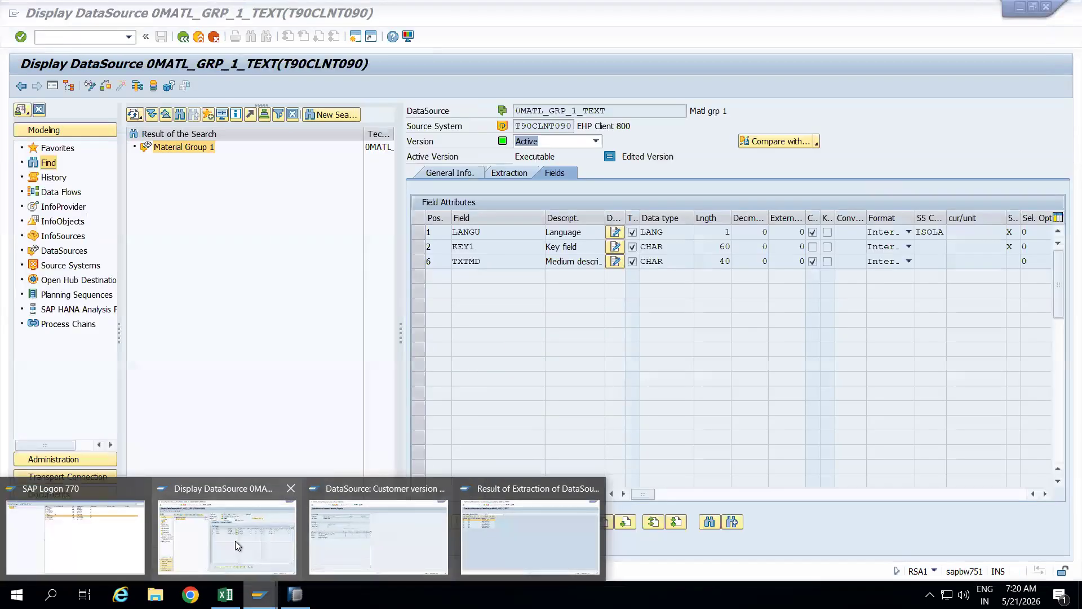
click(235, 540)
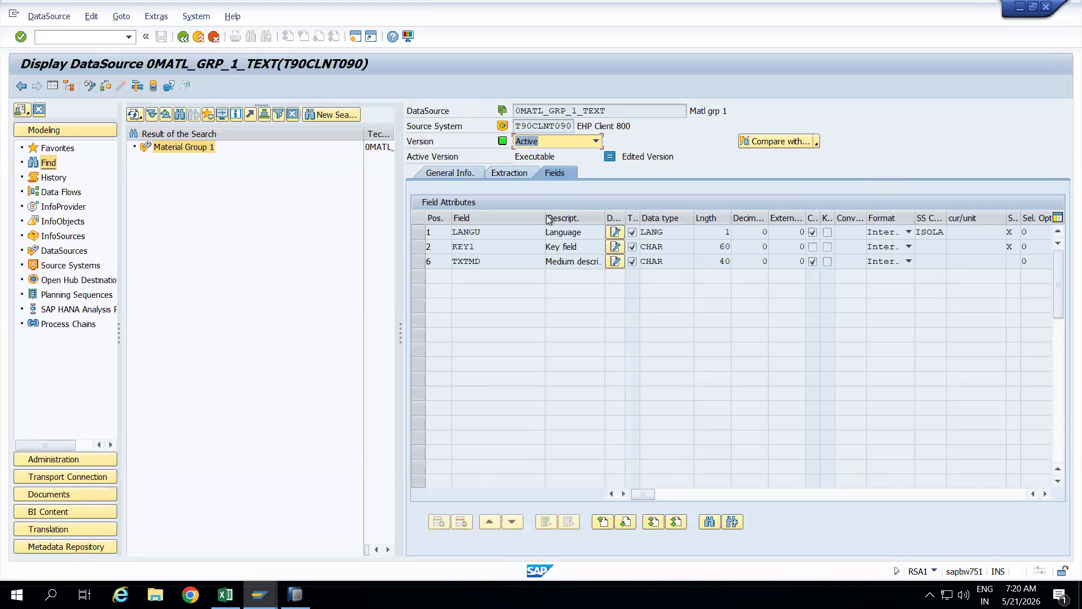
drag(544, 217, 500, 217)
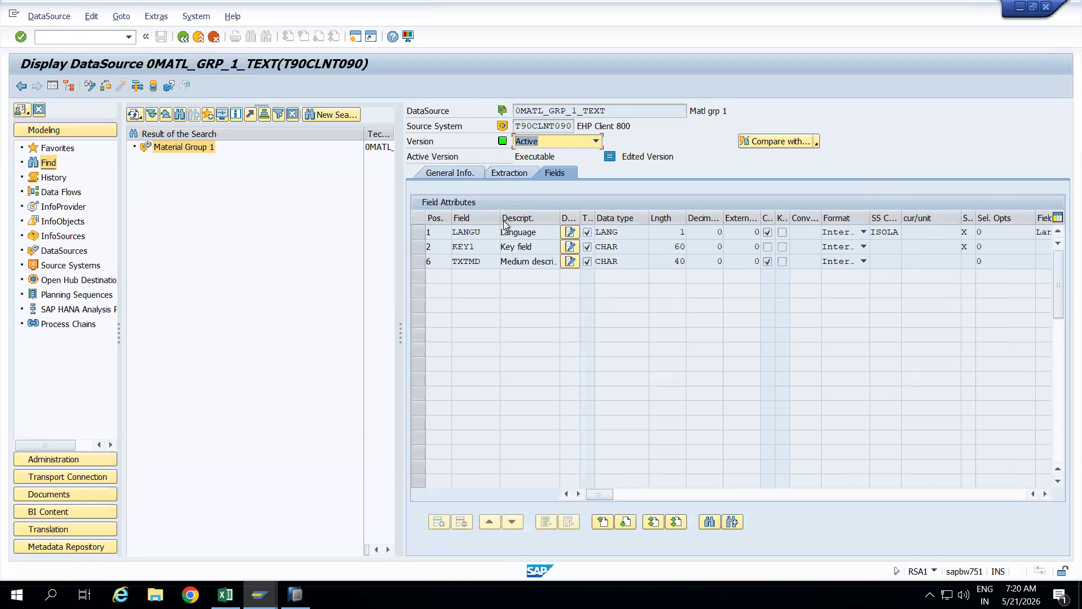
click(199, 38)
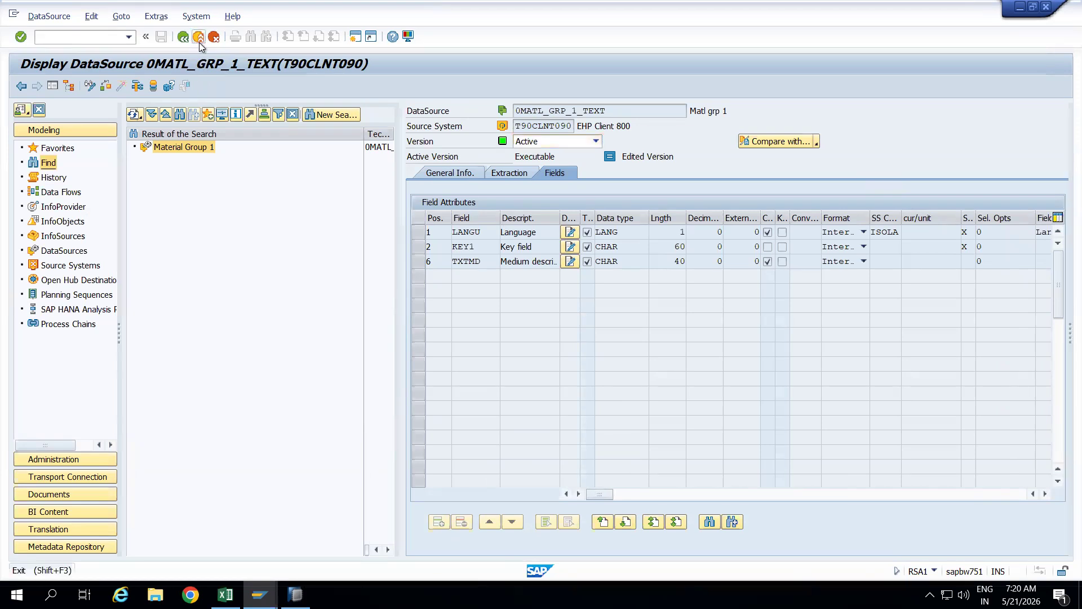
Step: Create an InfoPackage named Full for the Material Group 1 DataSource and review its extraction, processing and update settings
right_click(172, 149)
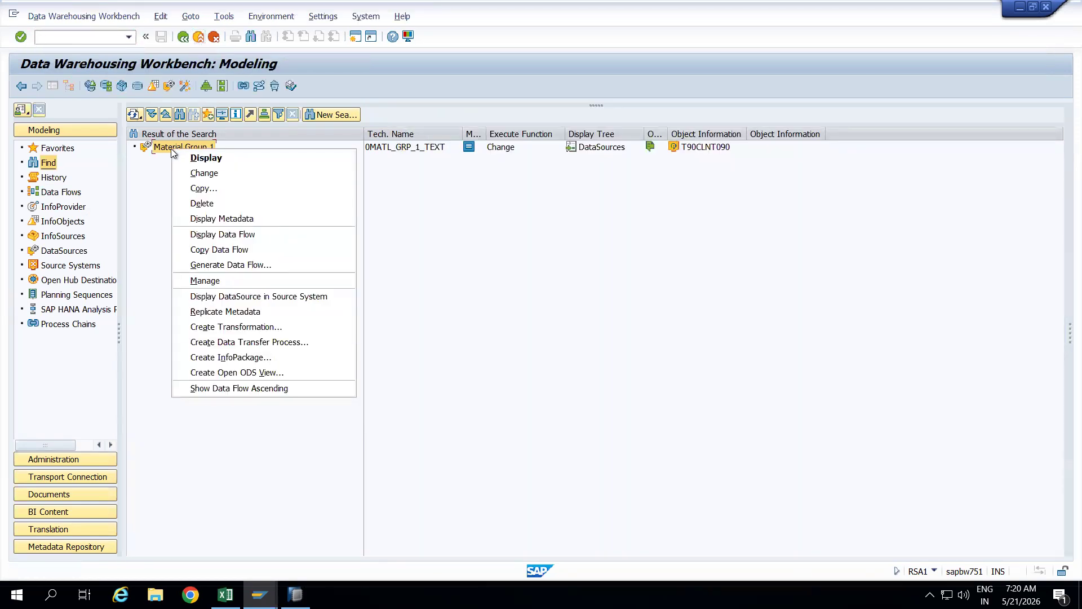
click(235, 358)
text(Full)
key(Return)
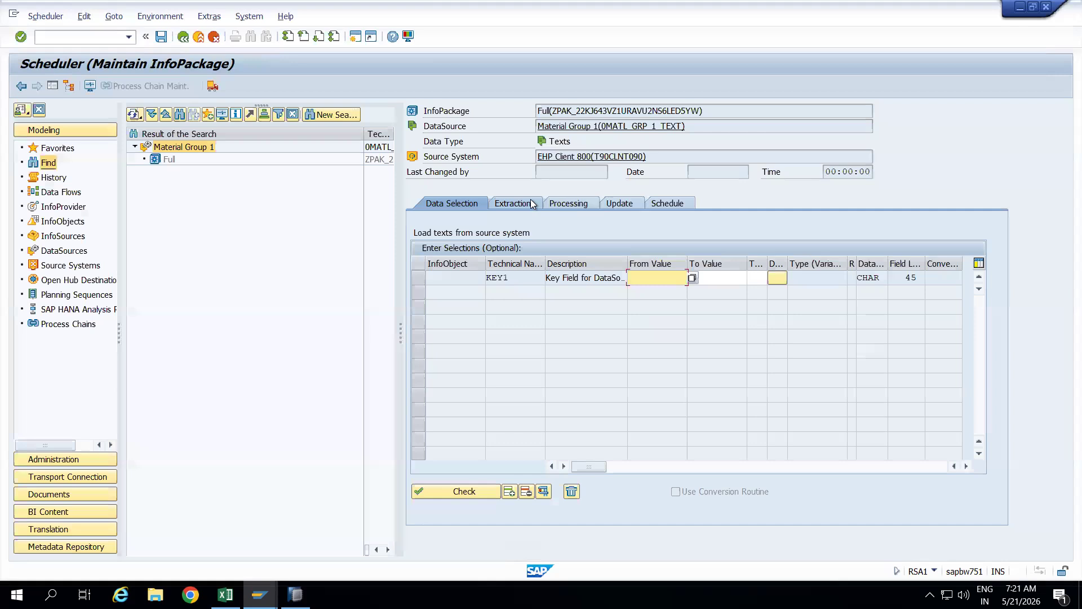
click(533, 204)
click(572, 204)
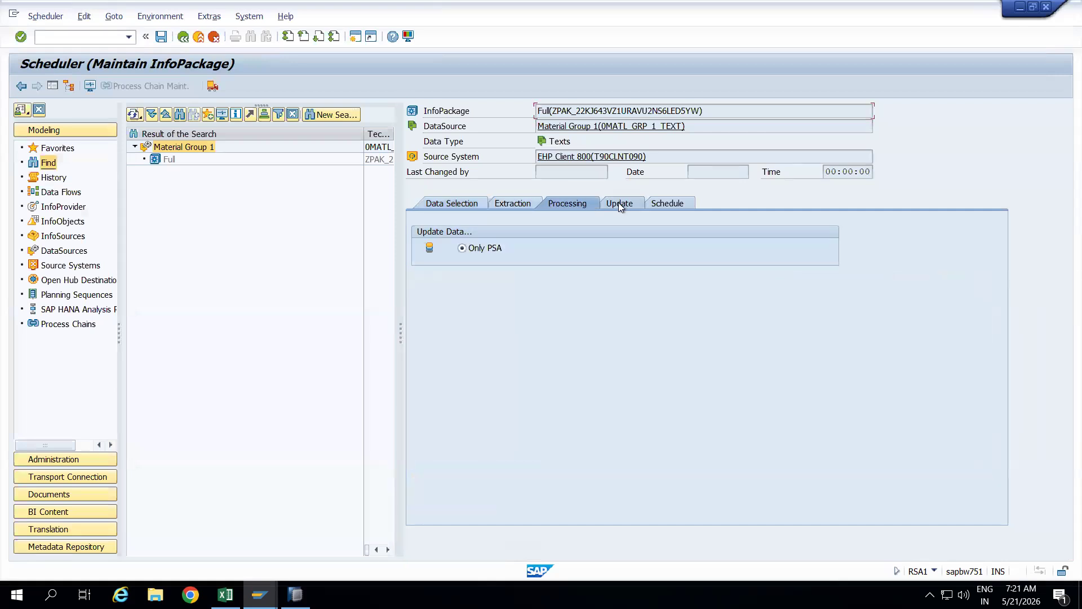
click(620, 206)
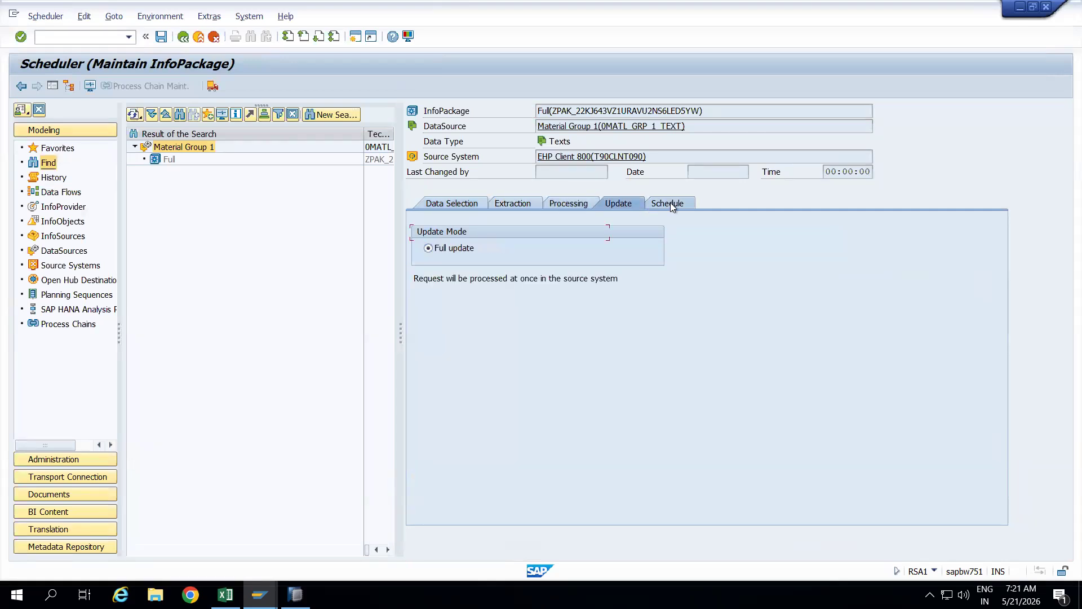
Step: Start the InfoPackage's data load immediately and display the load request's status in the monitor
click(672, 205)
click(509, 336)
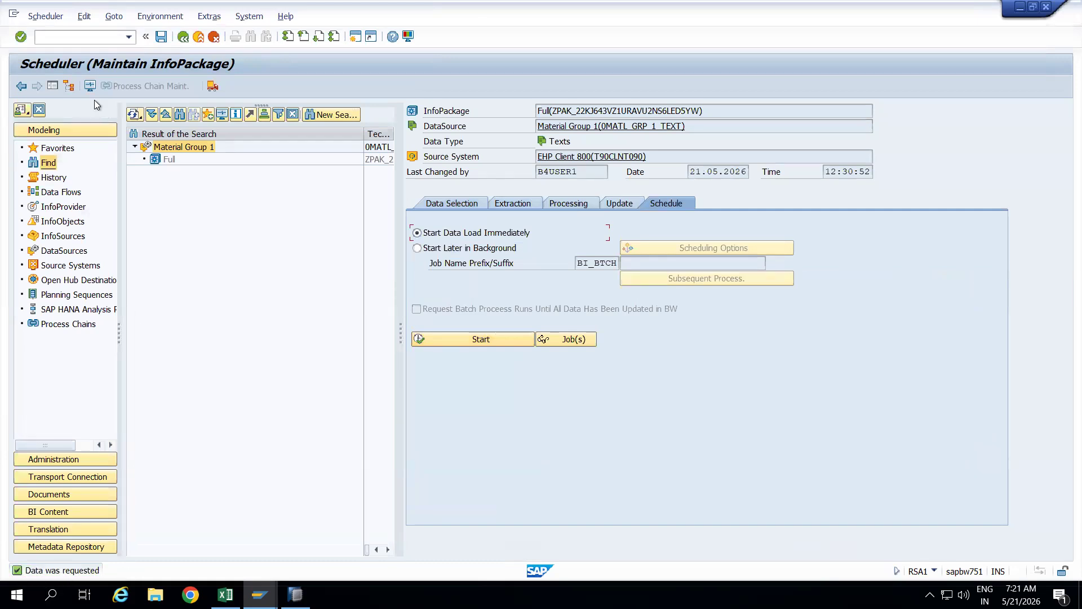
click(90, 85)
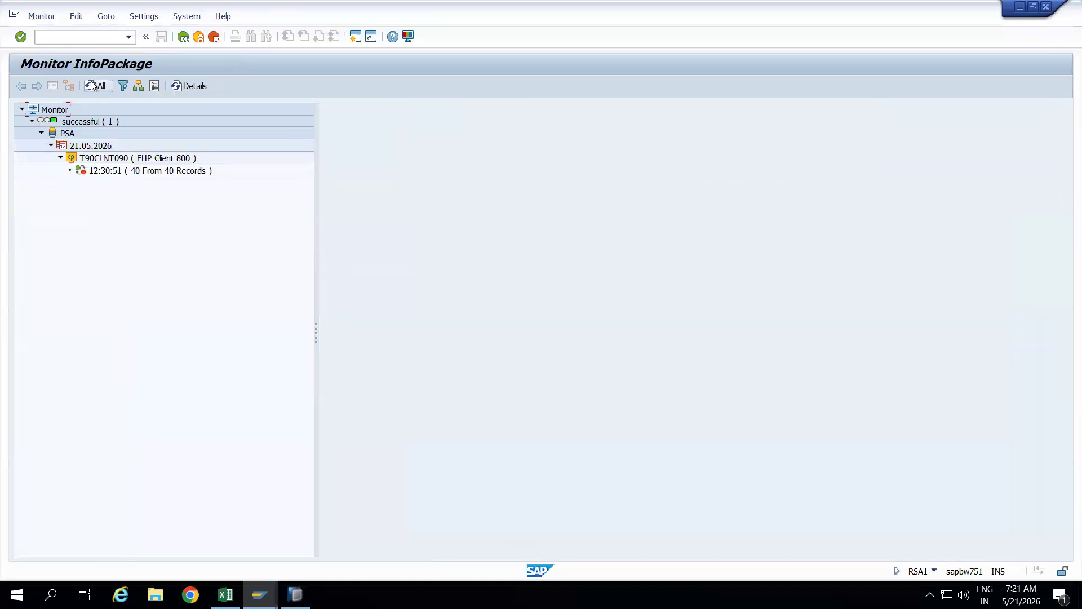
click(163, 174)
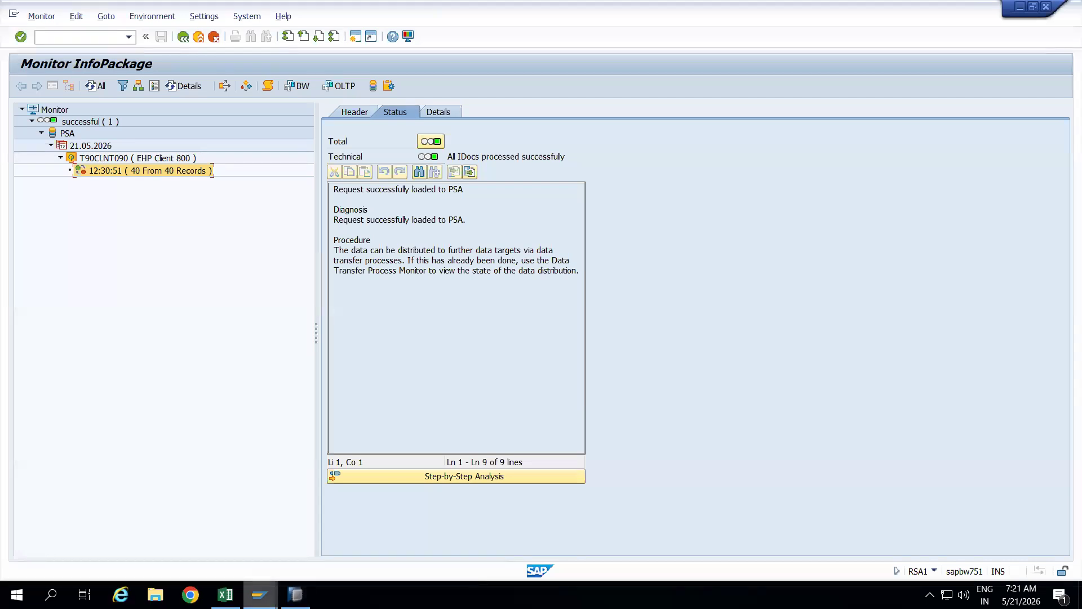
Step: Display the load request's PSA records, examine the Language, Key field and Medium des columns, and widen the Medium des column
mouse_move(259, 594)
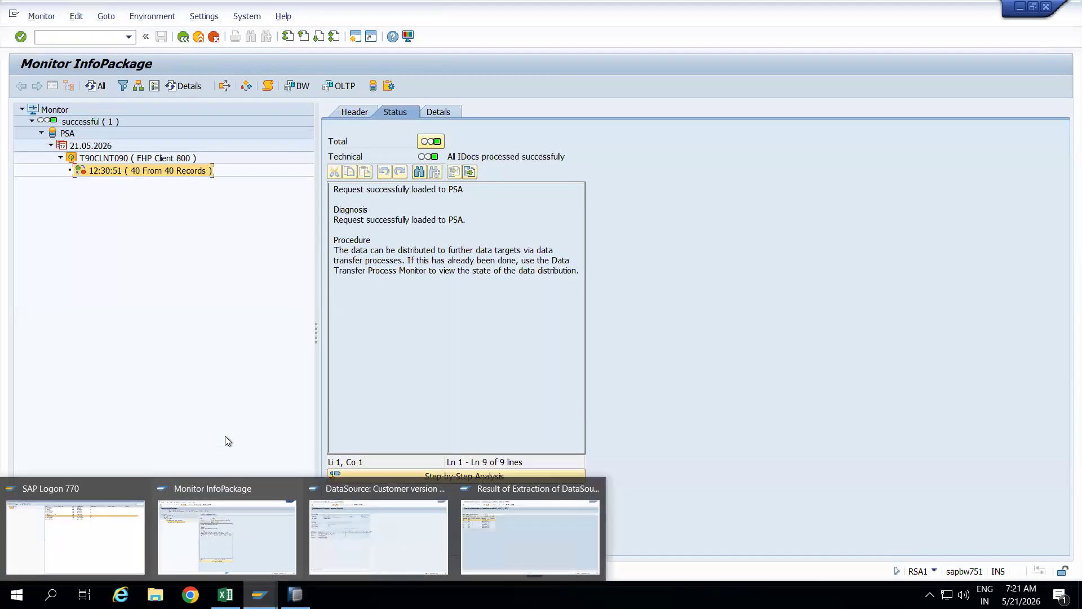
click(373, 88)
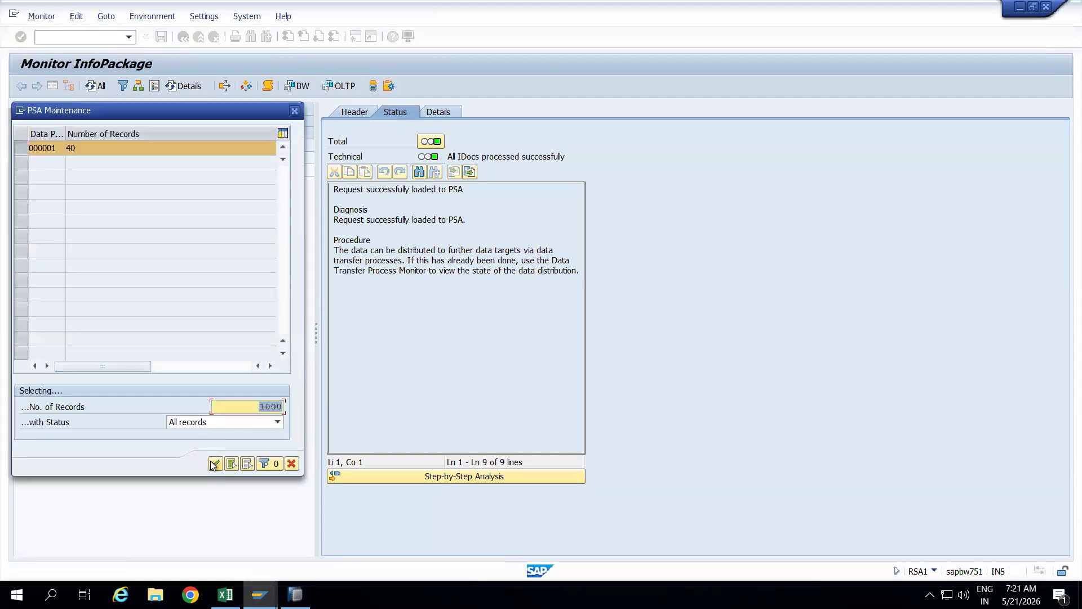
click(215, 463)
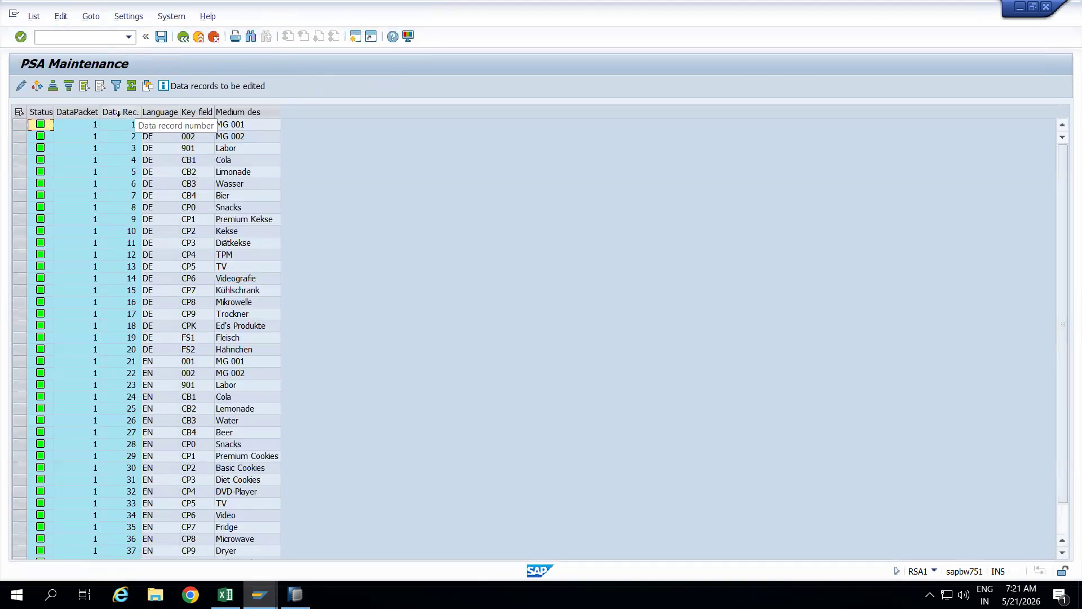
click(160, 112)
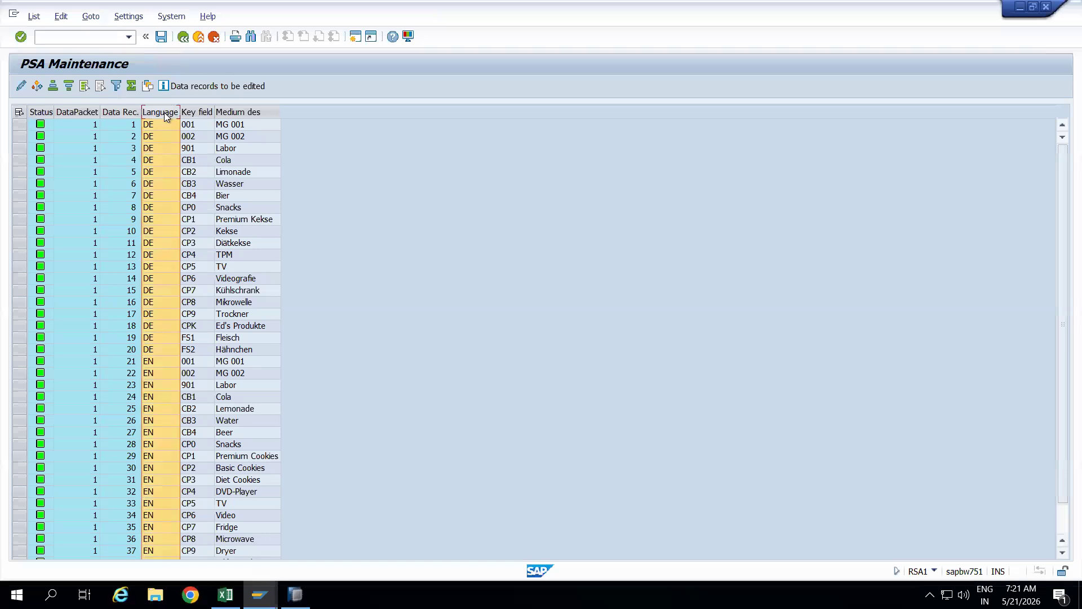
click(199, 113)
click(237, 112)
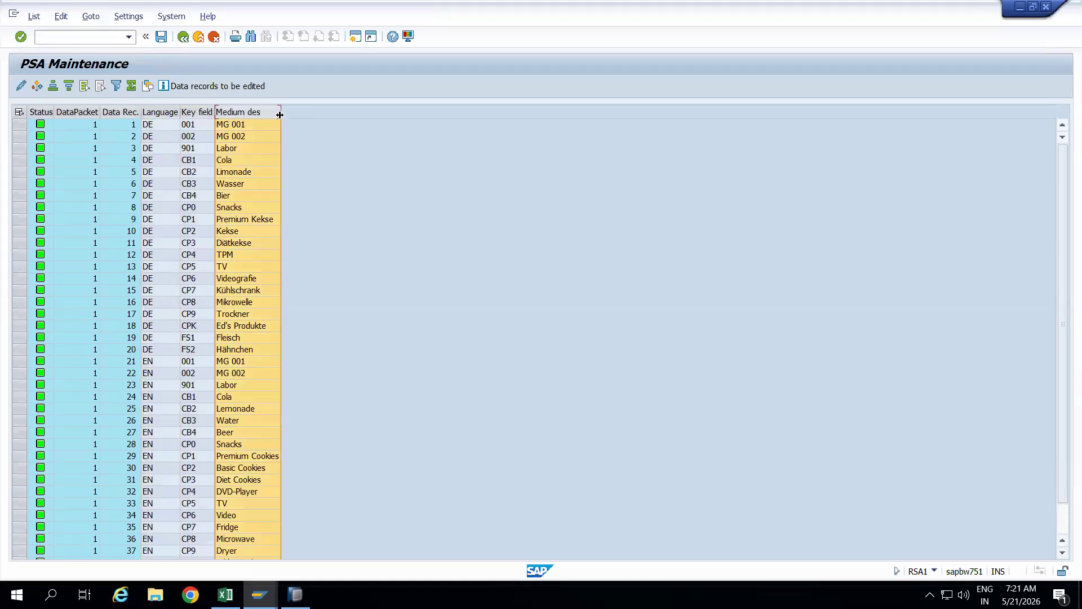
drag(280, 114, 332, 116)
Step: Leave the PSA, monitor and scheduler displays and select the Material Group 1 DataSource in the Modeling search result
click(200, 38)
click(200, 38)
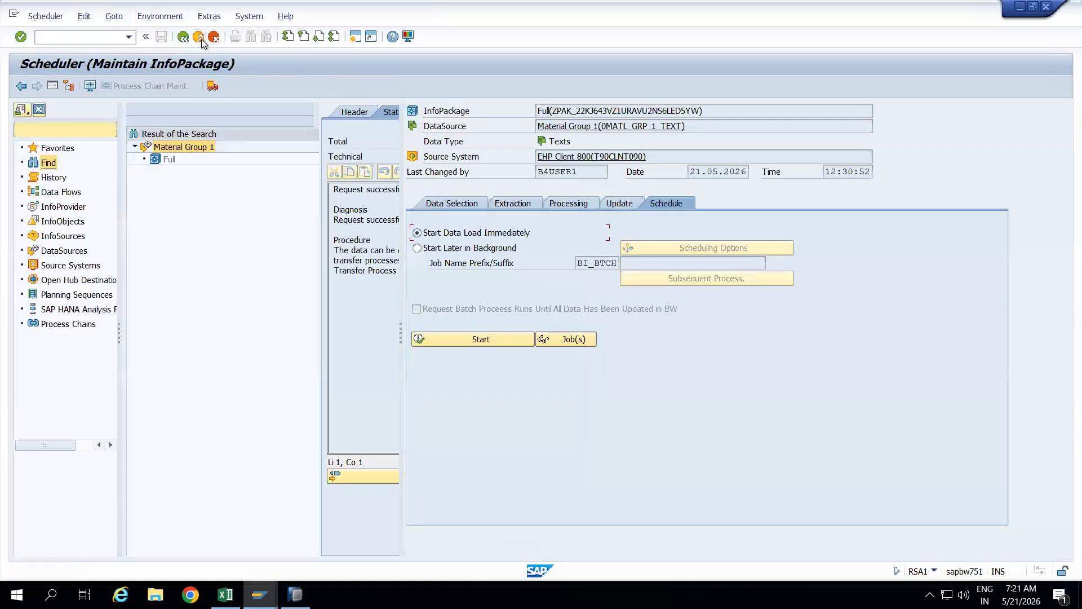
click(200, 39)
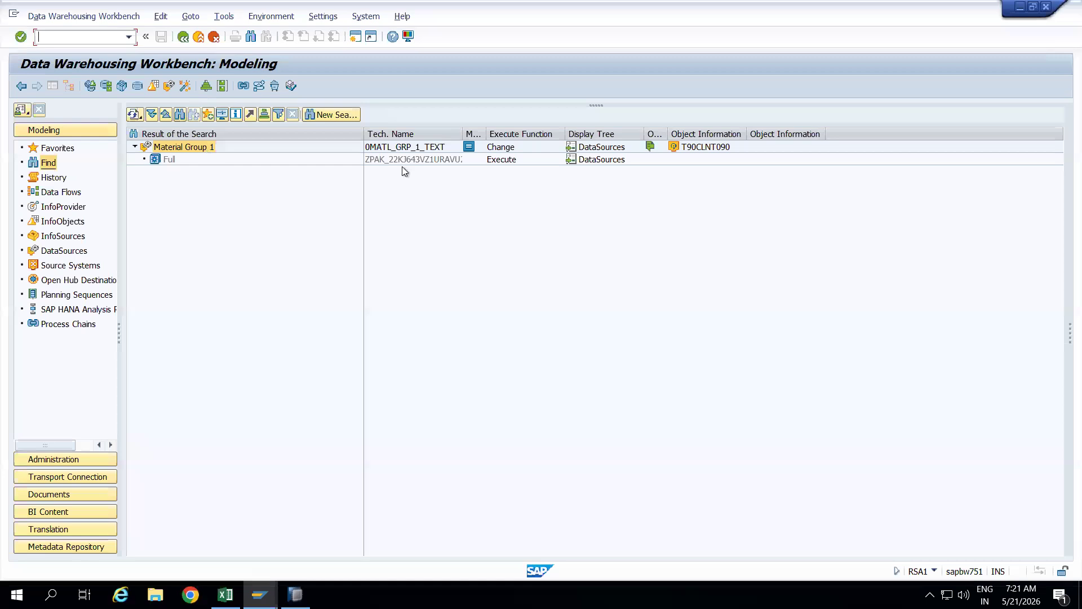
click(400, 147)
click(187, 147)
click(401, 146)
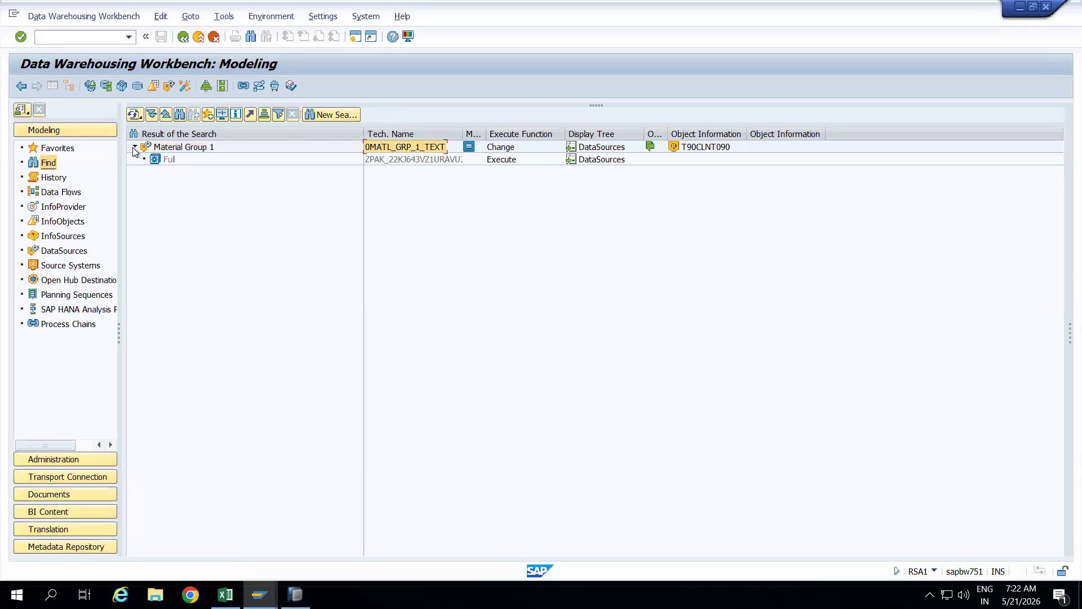
click(193, 148)
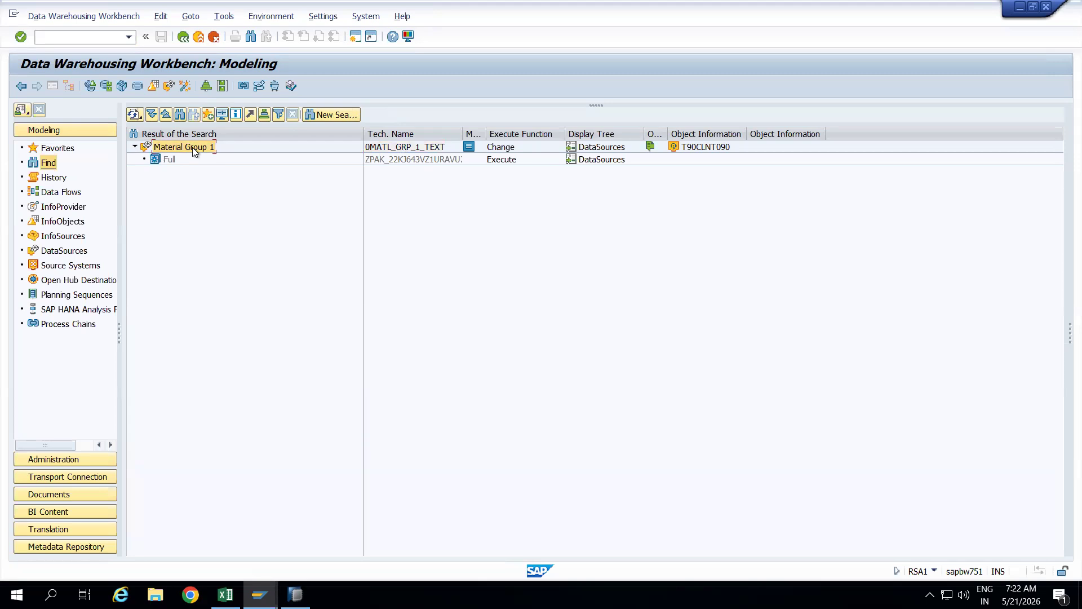
Step: Switch to the S4HANA2020 session, leave the DataSource display and start transaction RSA5
click(259, 594)
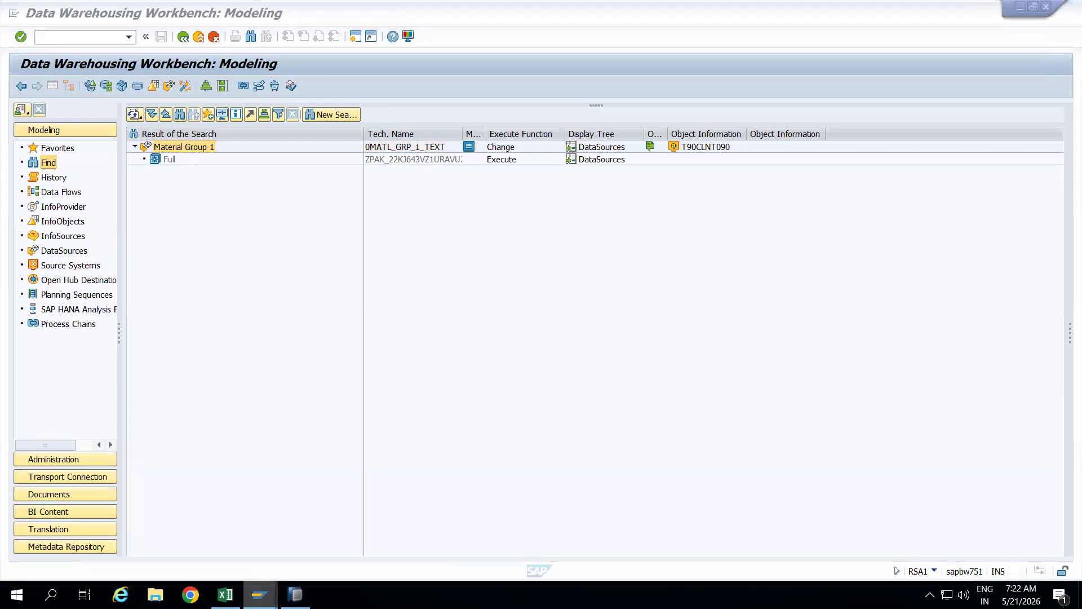
click(387, 526)
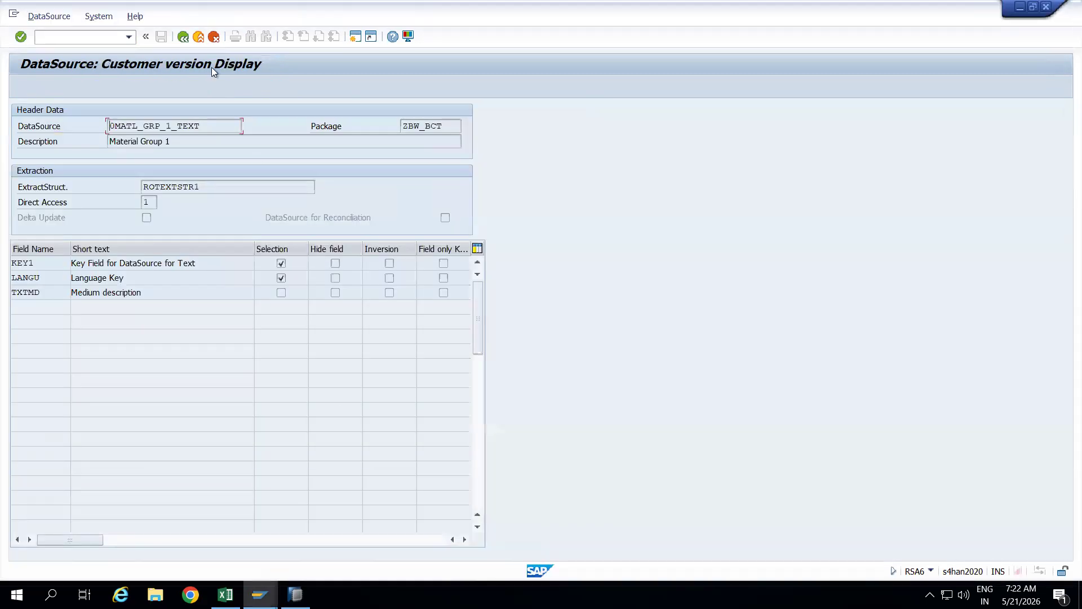
click(198, 37)
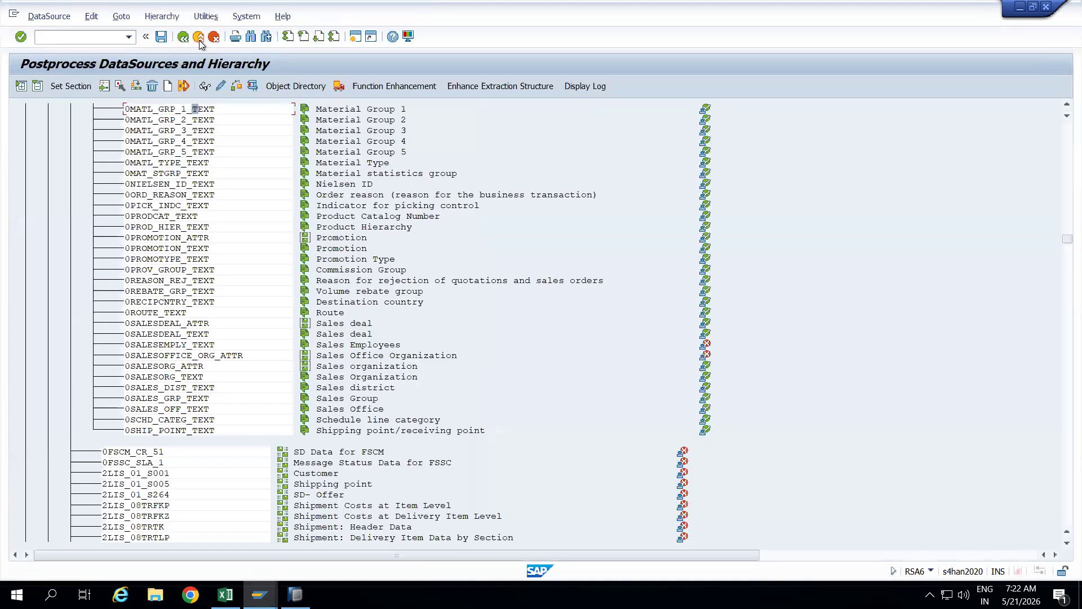
click(96, 37)
text(/nRSA5)
key(Return)
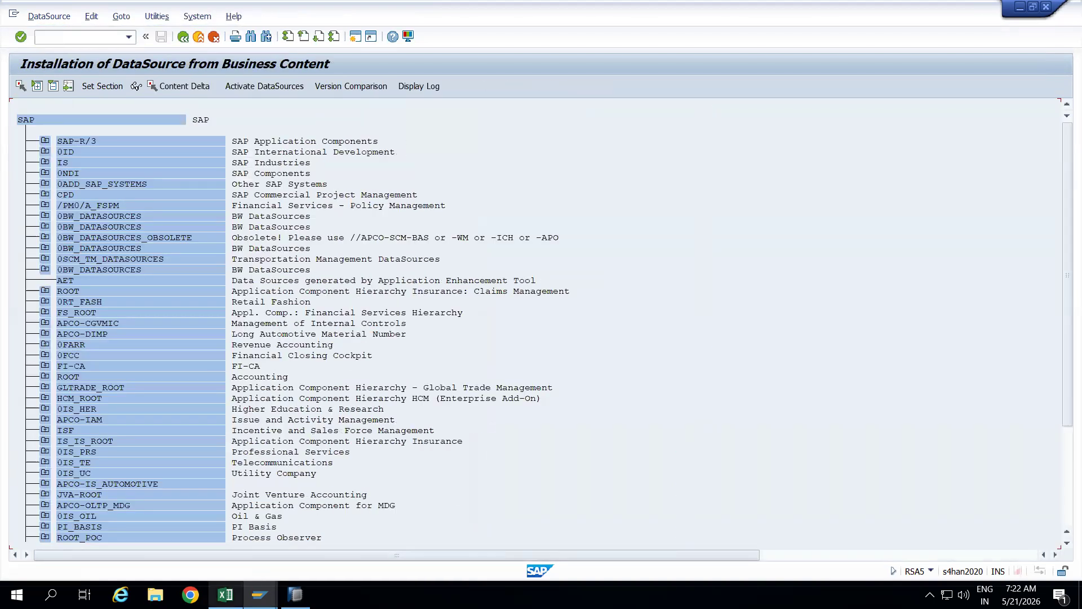
Step: Switch to the Excel notes and enter 2LIS_12_VCITM in D10 and 2LIS_13_VDITM in D11
click(225, 595)
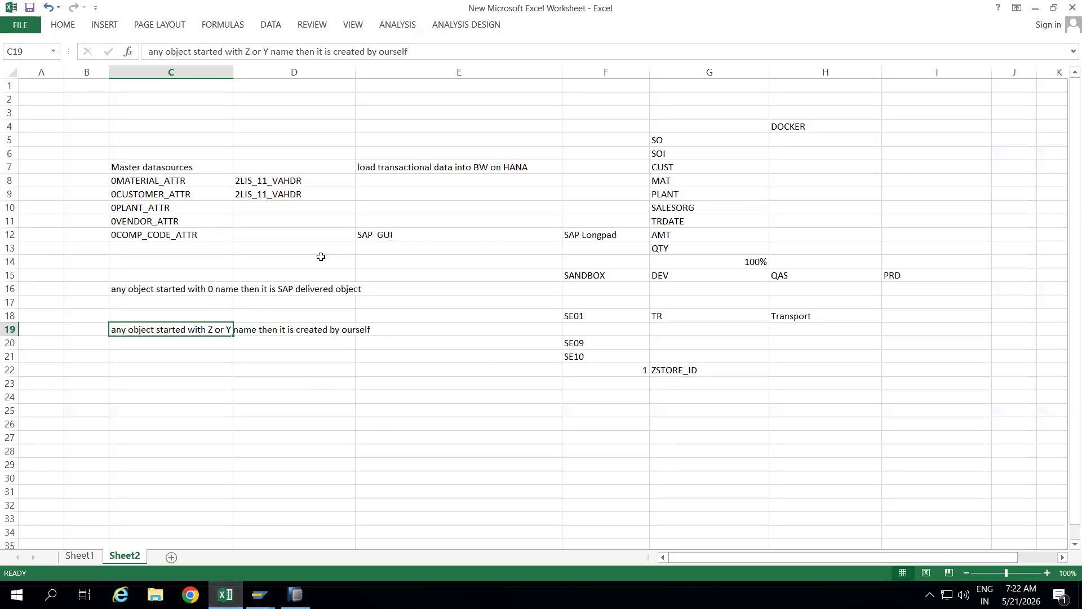
click(265, 207)
text(2LIS_12)
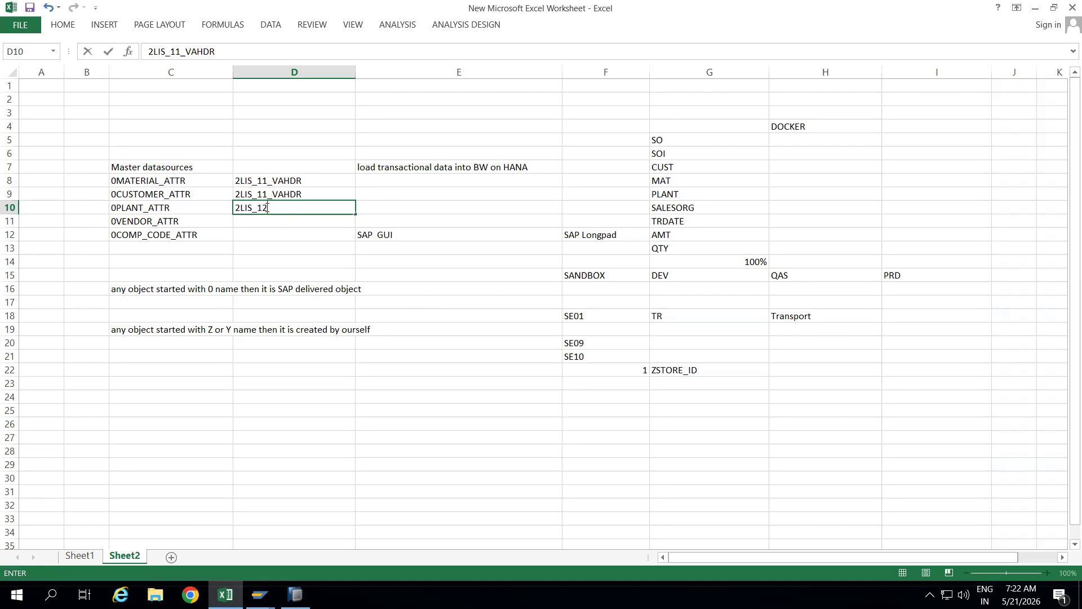
text(_VCITM)
click(266, 220)
text(2LIS_)
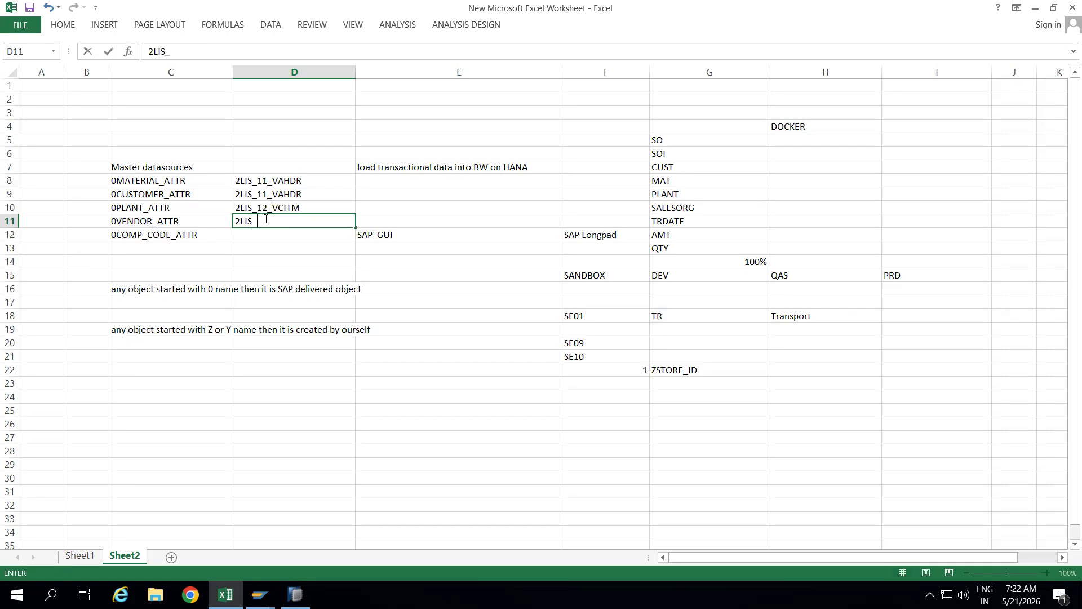
text(13_VDITM)
Step: Enter the purchasing DataSources 2LIS_02_HDR in D13 and 2LIS_02_ITM in D14
click(266, 244)
text(2LI)
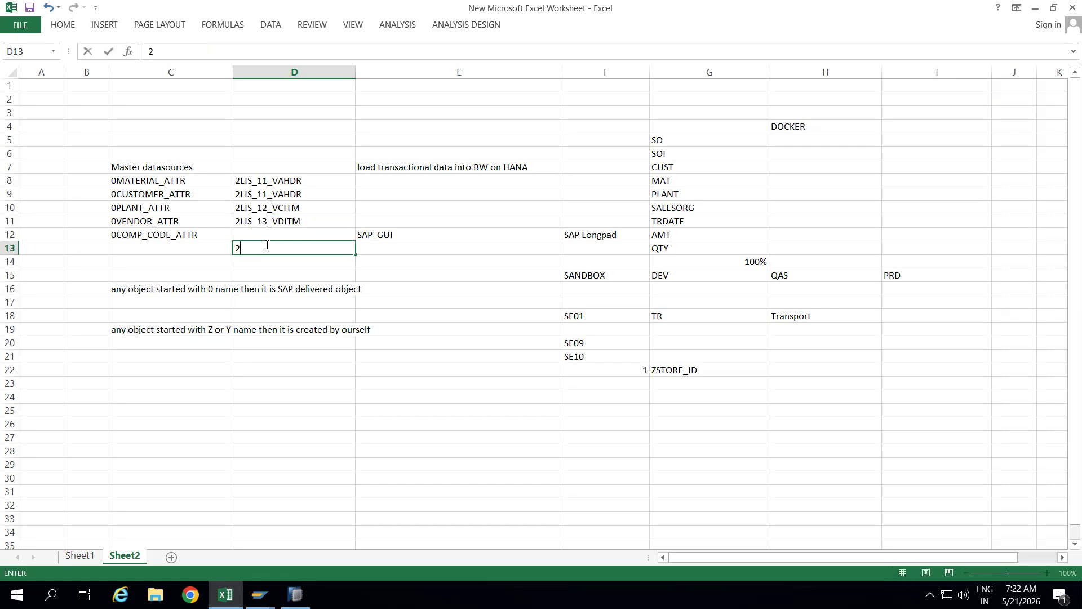
text(S_02_HDR)
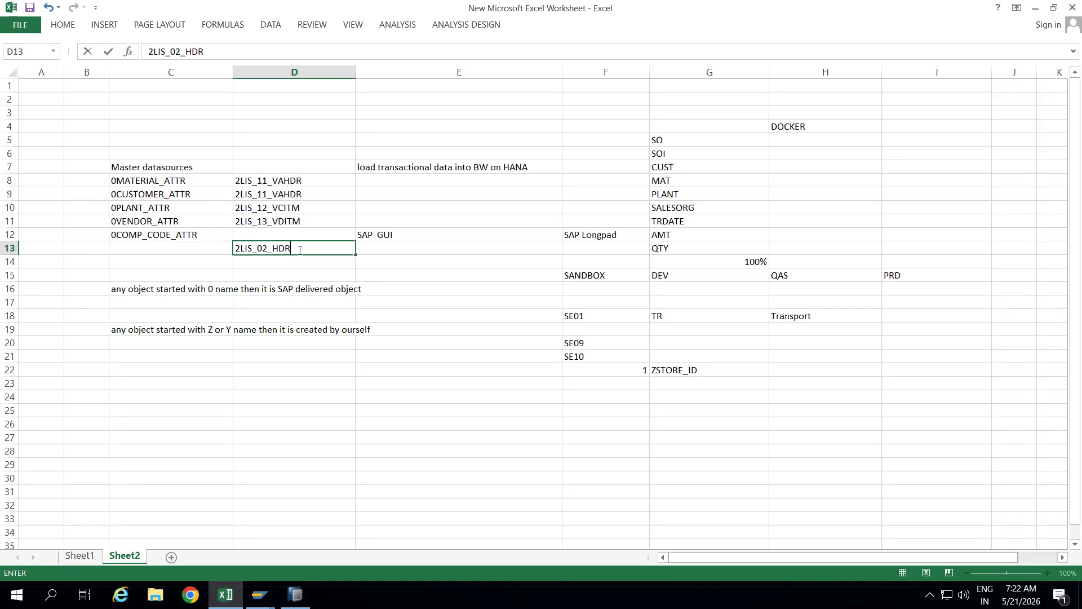
click(265, 263)
text(2LIS_02_ITM)
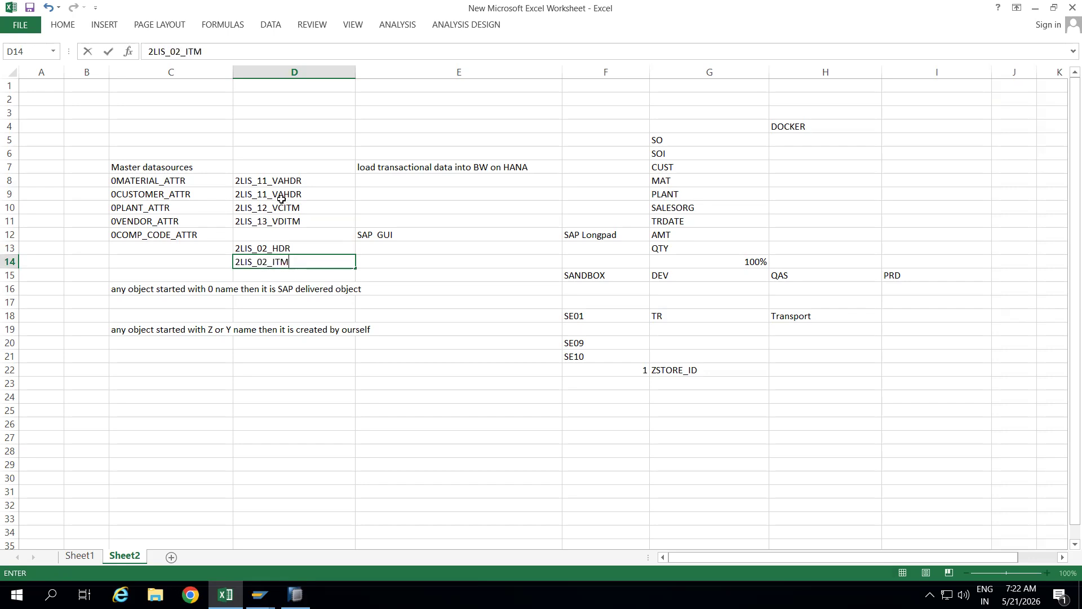
Step: Start an application number list in row 23 with 11 in column C and Sales Order in column D
click(261, 387)
click(212, 388)
text(11)
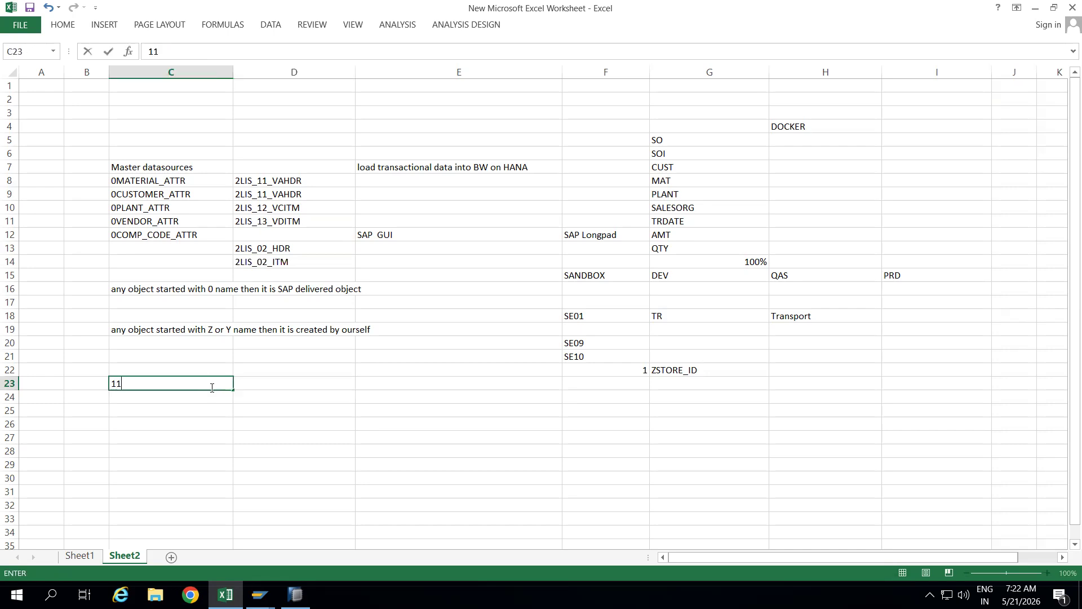
click(255, 383)
text(S)
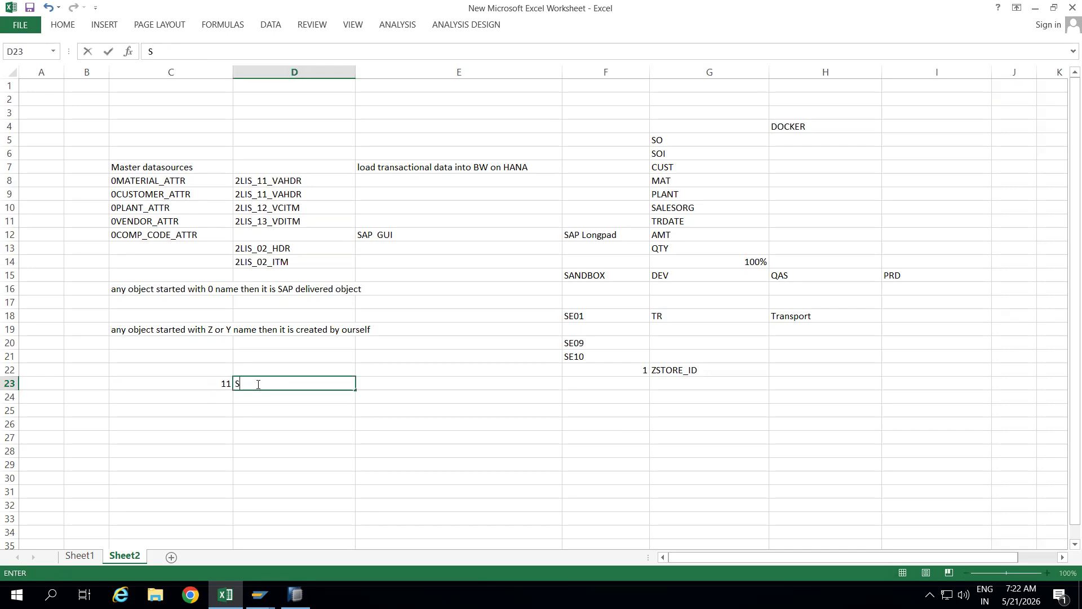
text(ales Order)
Step: Add 12 Delivery in row 24 and 13 Billing in row 25, with numbers in column C and names in column D
click(206, 400)
text(12)
click(248, 397)
text(Delivery)
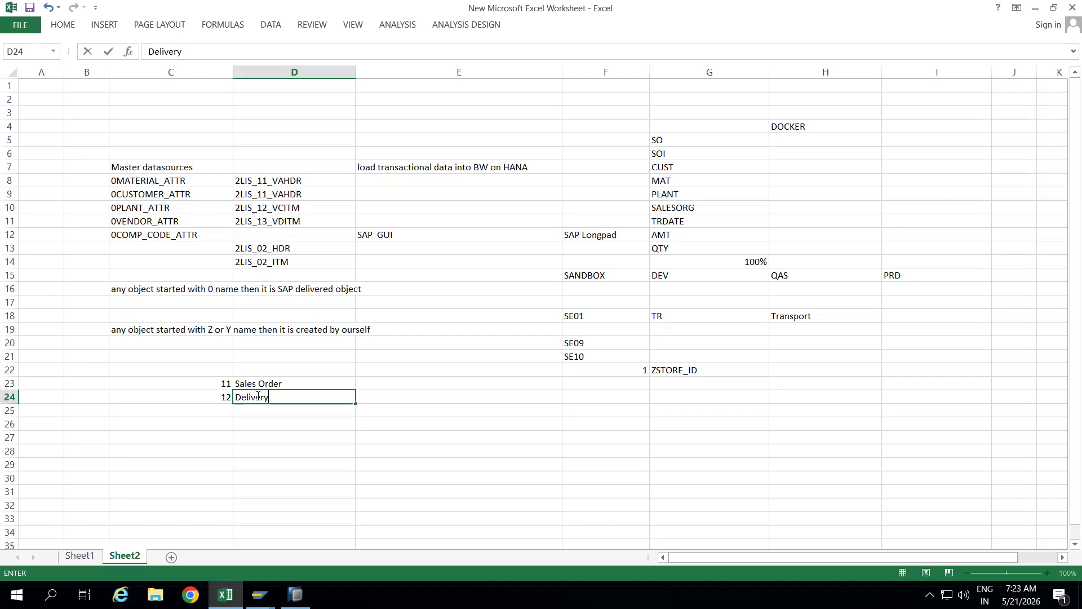
click(212, 406)
text(13)
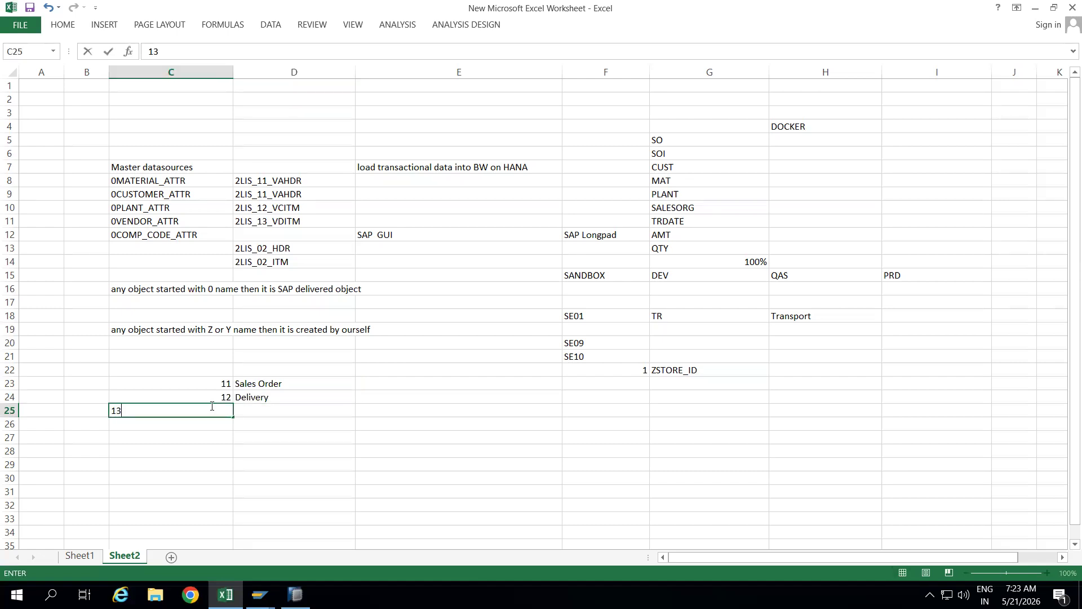
click(266, 410)
text(Billing)
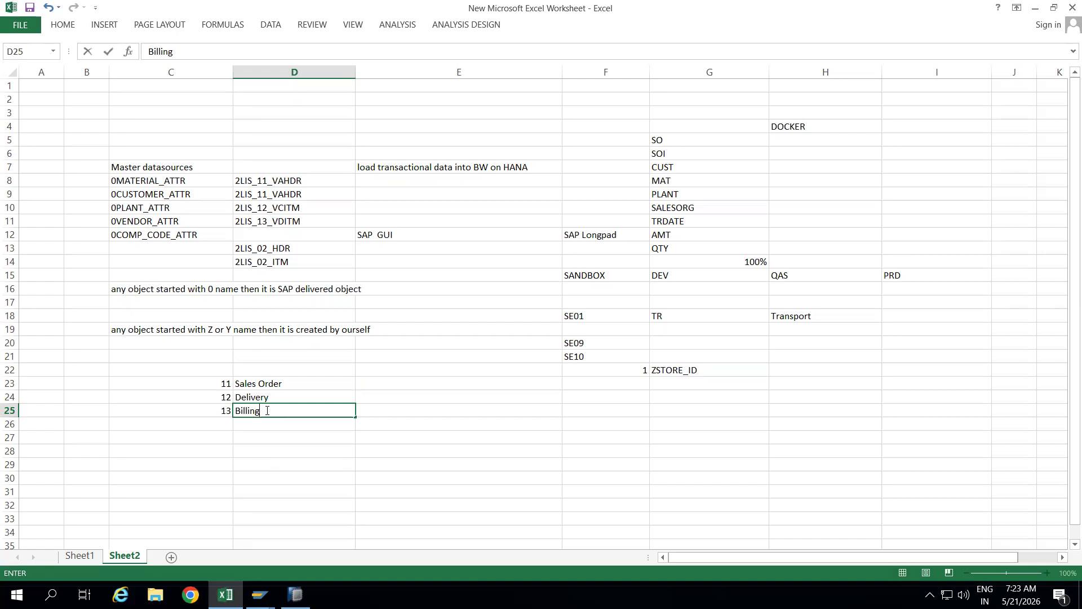
Step: Add 02 Purchase in row 27 and 3 Inventory in row 28, with numbers in column C and names in column D
click(209, 434)
text(02)
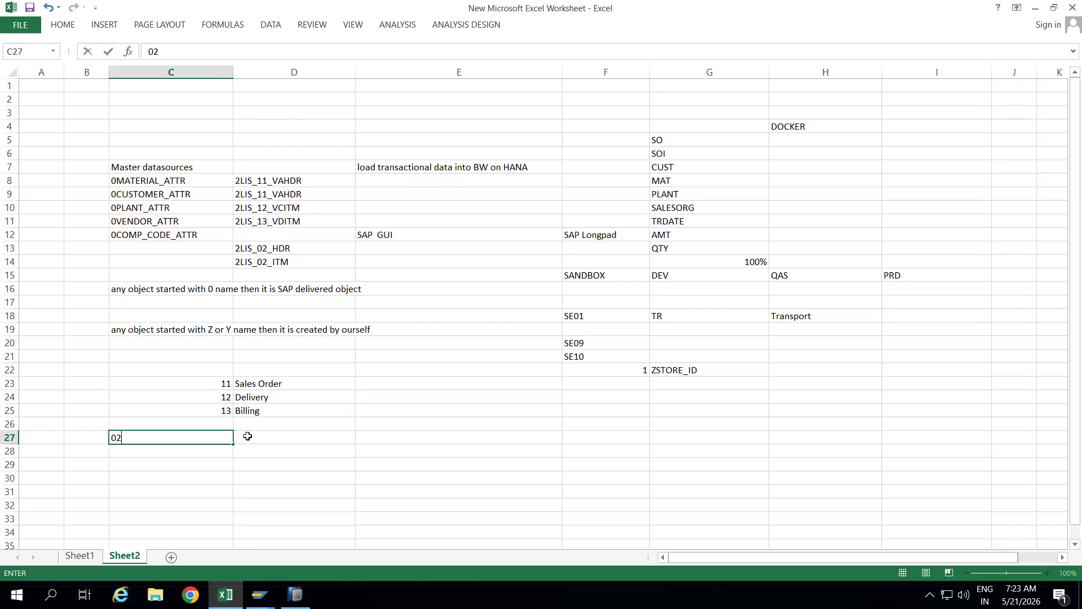
click(259, 436)
text(Purchase)
click(220, 453)
text(3)
click(260, 451)
text(Inventory)
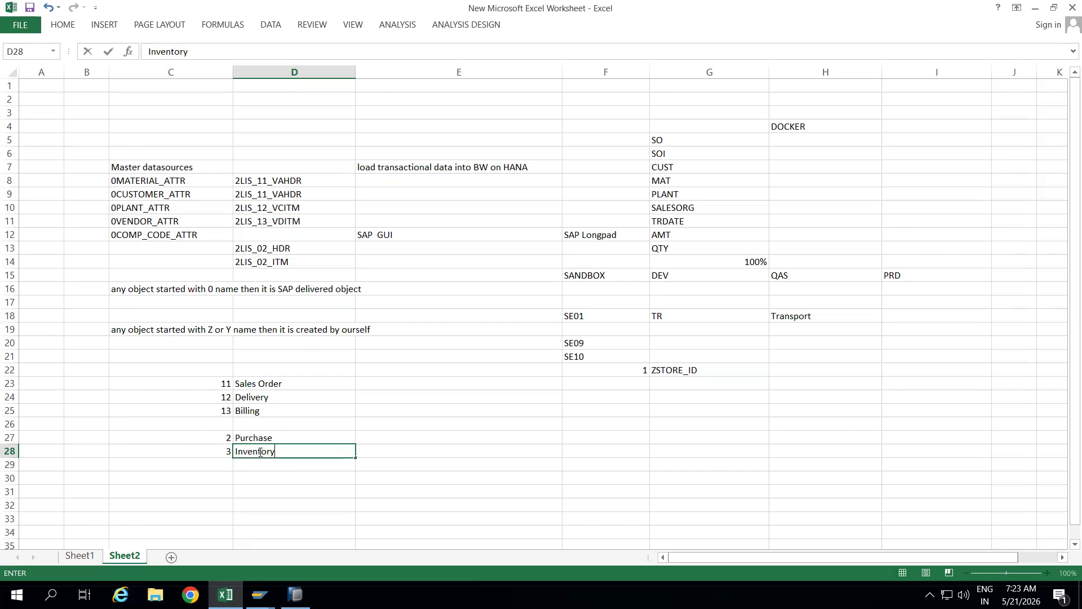
Step: Add 6 Invoice in row 29 and select the complete application number list C23:D29
click(209, 459)
text(6)
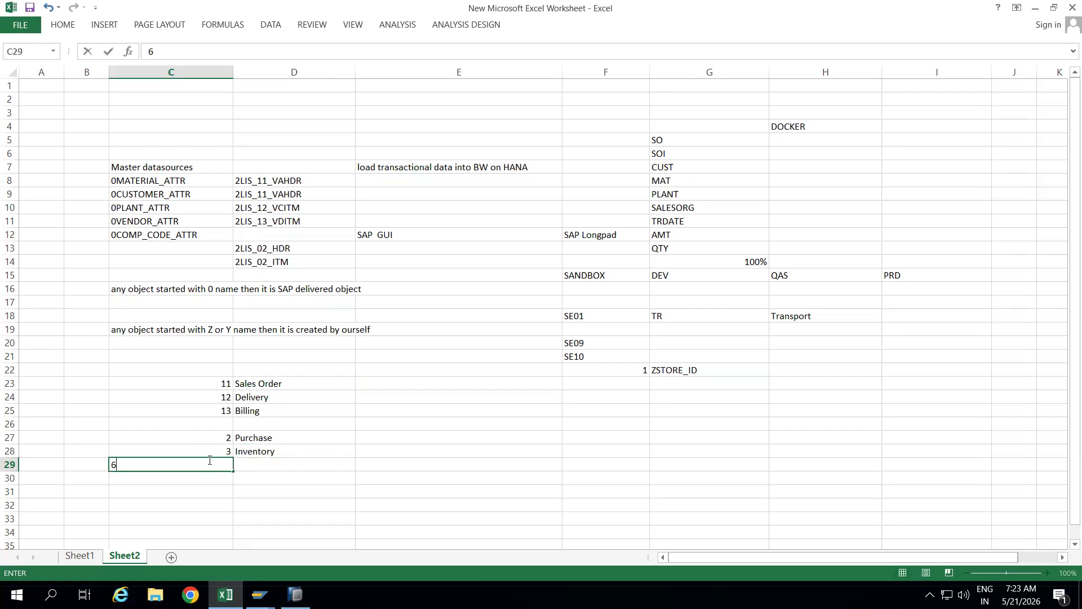
click(262, 466)
text(Invoice)
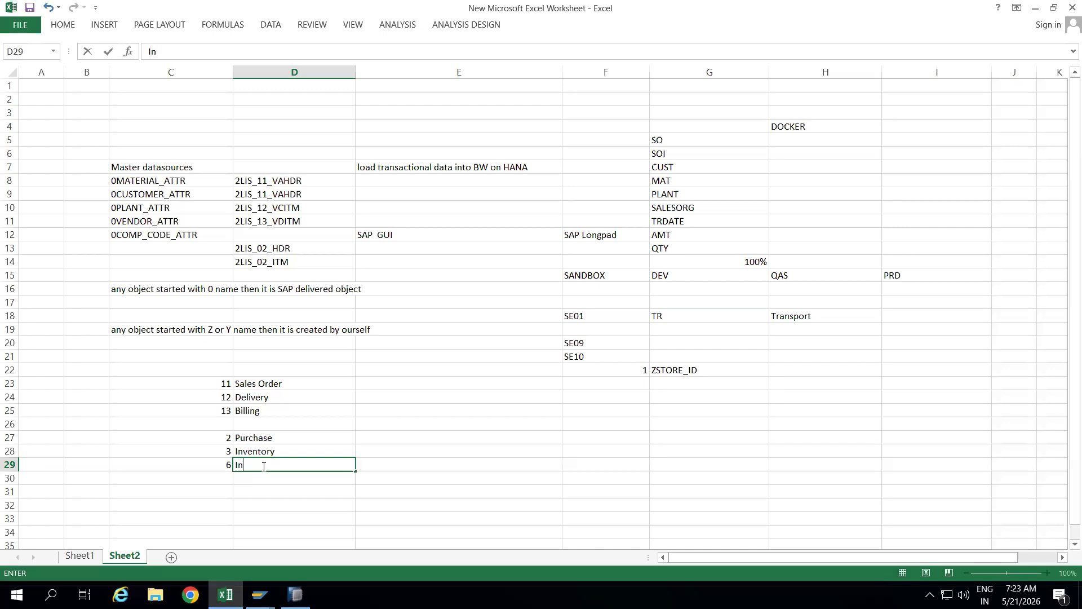
click(346, 495)
drag(209, 382, 295, 463)
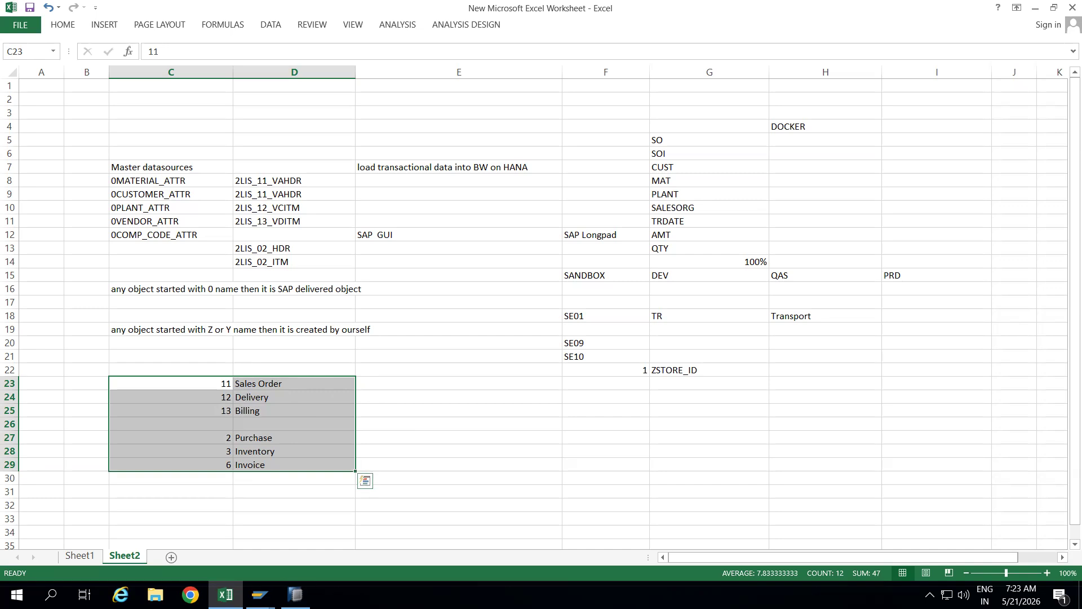
Step: Switch to the S4HANA2020 RSA5 session and expand SAP-R/3 and its Sales and Distribution component to list the DataSources
click(259, 594)
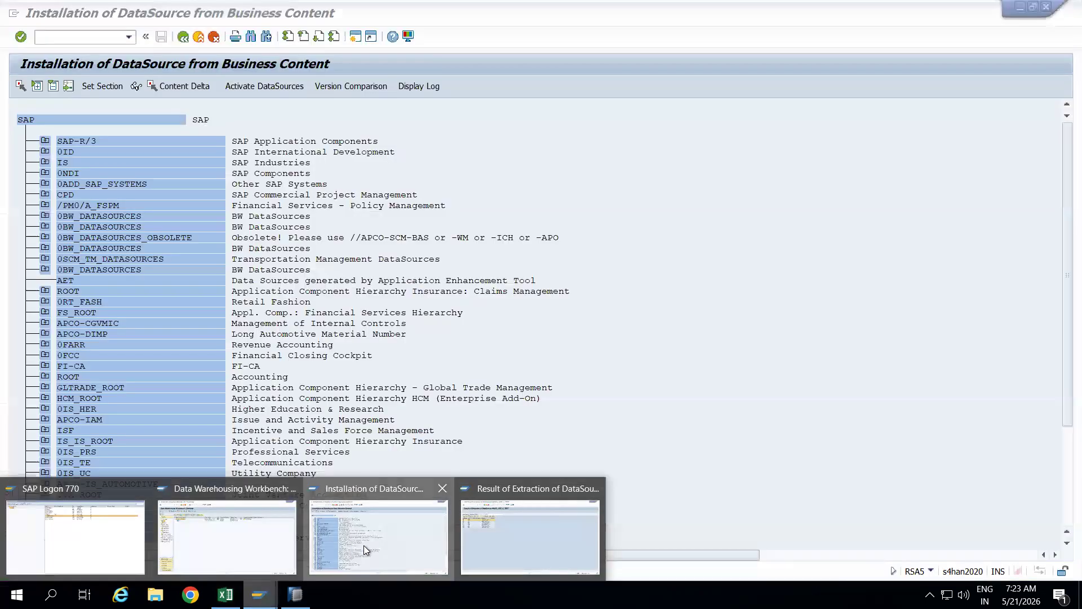
click(364, 546)
click(45, 142)
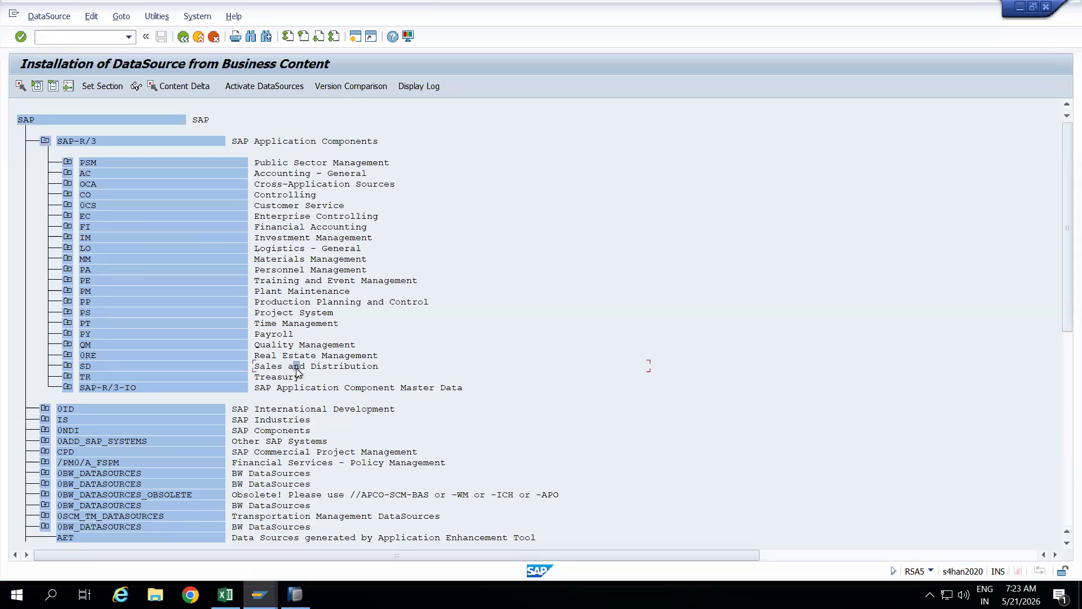
click(67, 366)
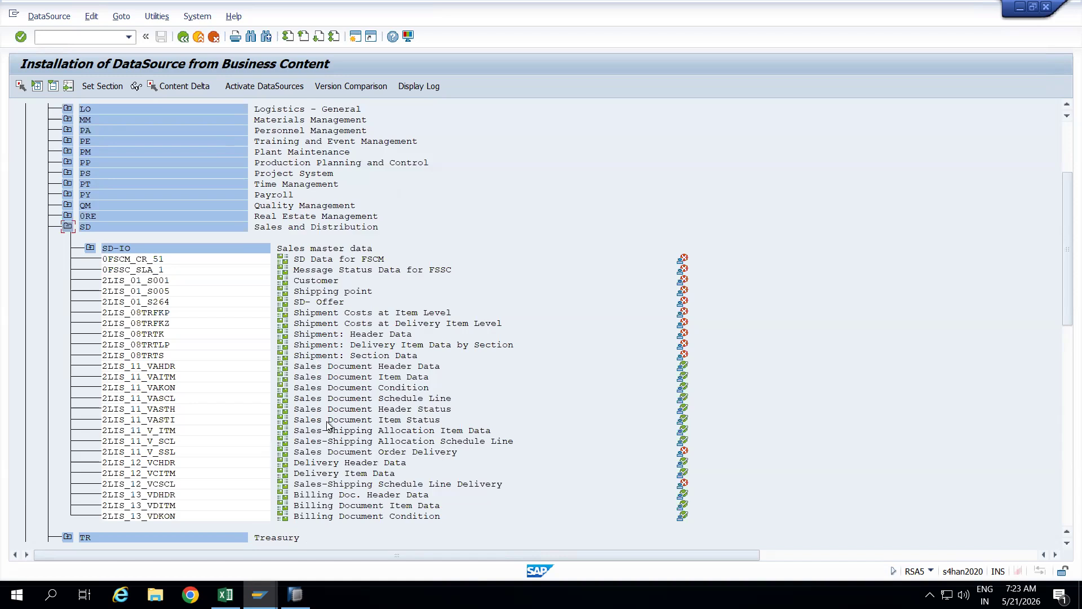
Step: Copy the name of the Delivery Item Data DataSource 2LIS_12_VCITM and place the cursor on its entry
click(143, 496)
click(152, 376)
key(ctrl+y)
drag(106, 472, 175, 472)
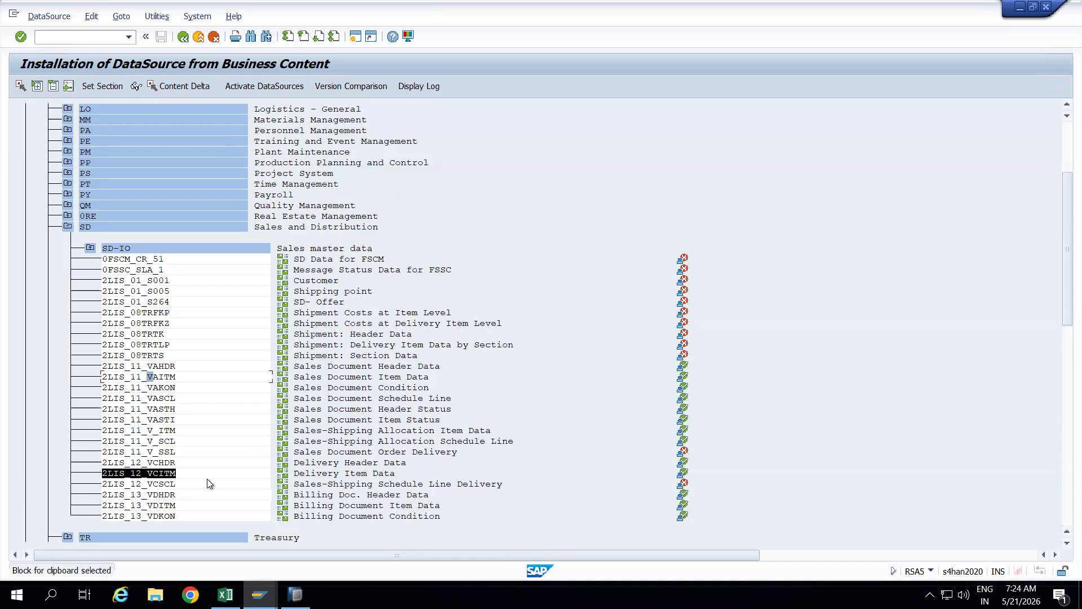
key(ctrl+c)
click(157, 473)
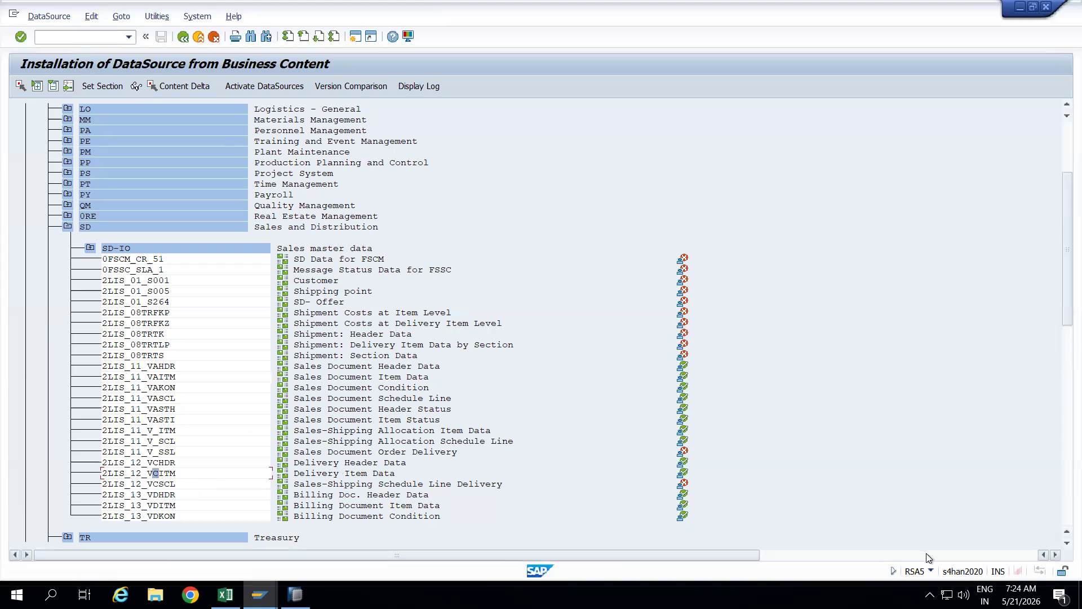
click(173, 473)
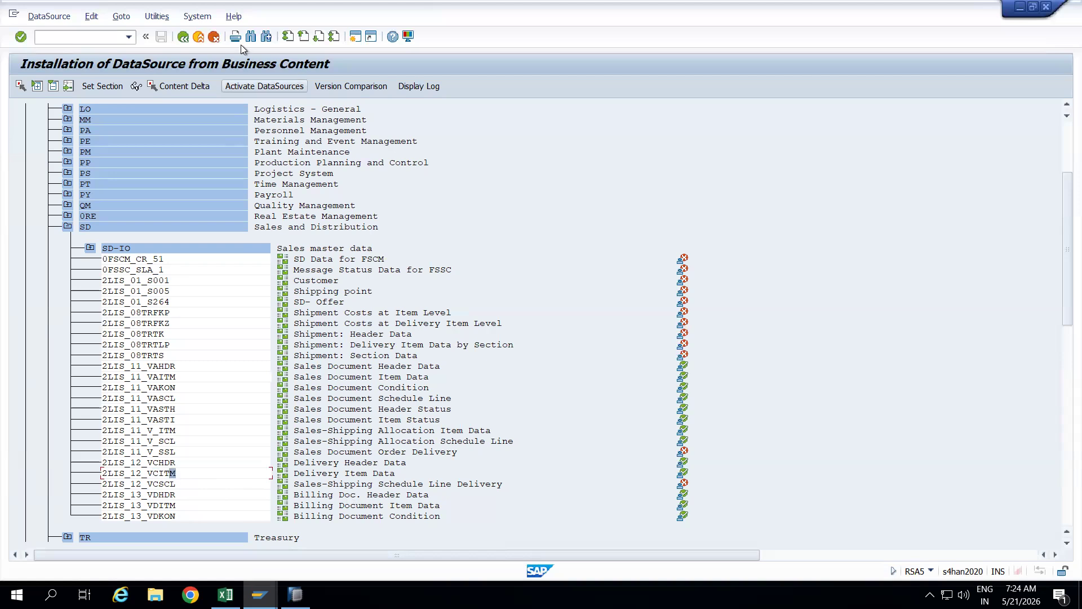
Step: Activate the Delivery Item Data DataSource 2LIS_12_VCITM and go to transaction RSA6
click(268, 88)
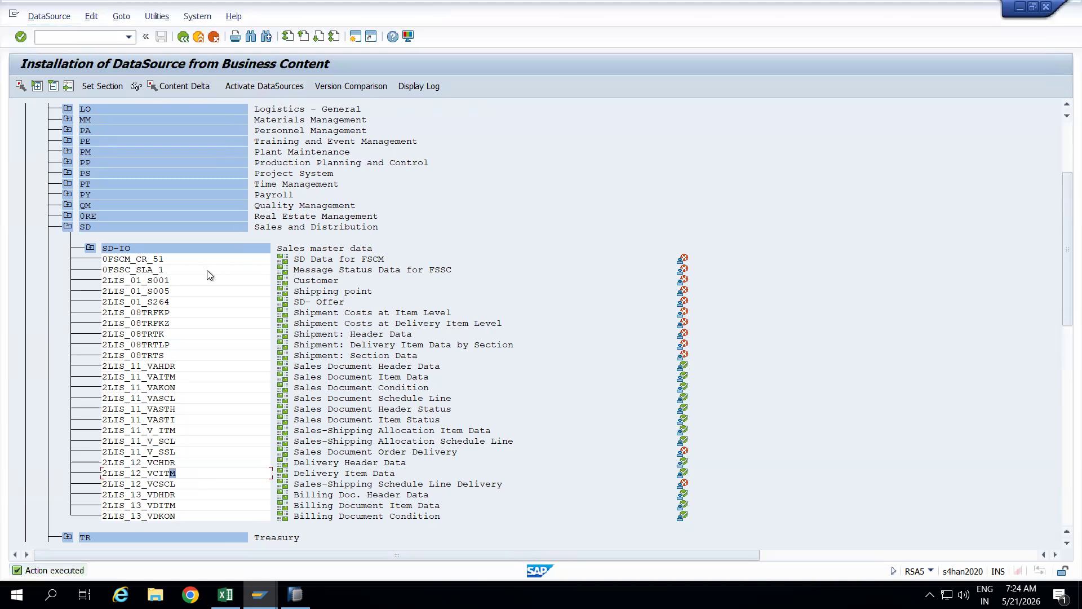
click(93, 39)
text(/nrsa6)
key(Return)
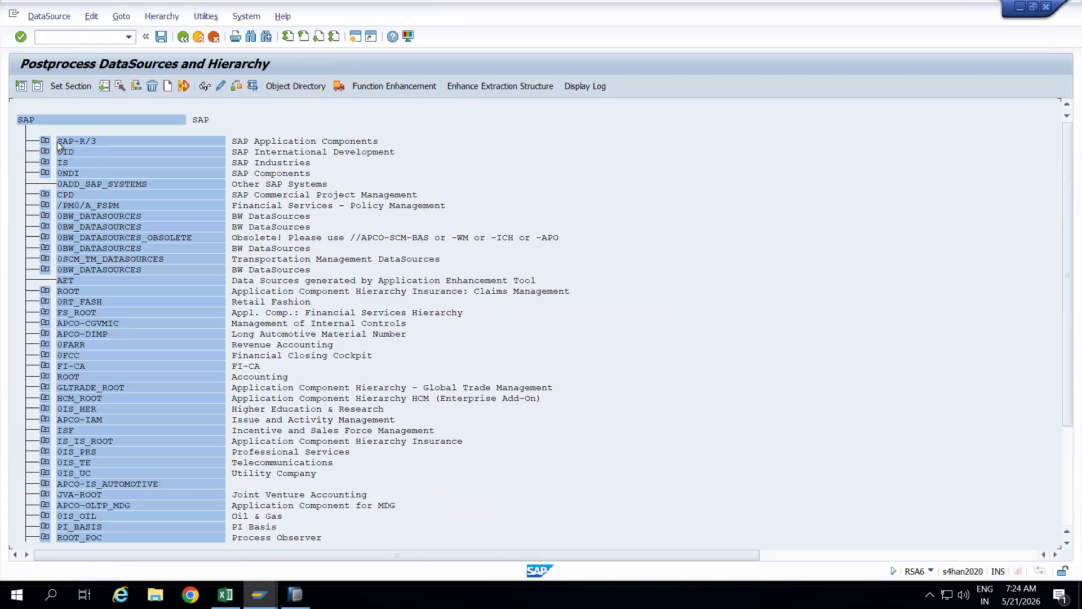
Step: Expand the entire SAP component hierarchy, find DataSource 2LIS_12_VCITM and jump to its entry
click(26, 118)
click(23, 87)
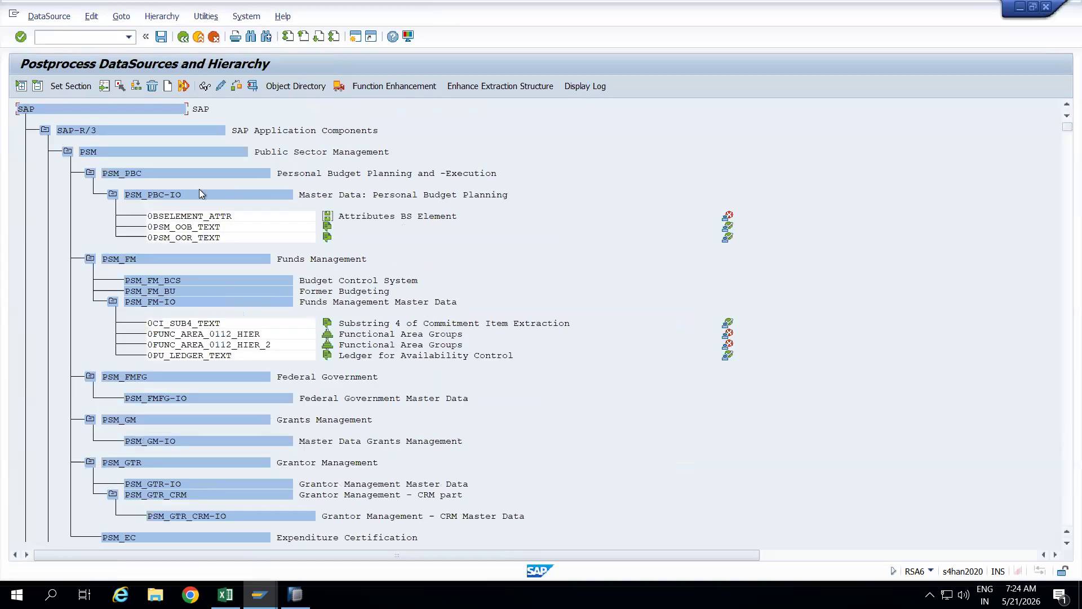
key(ctrl+v)
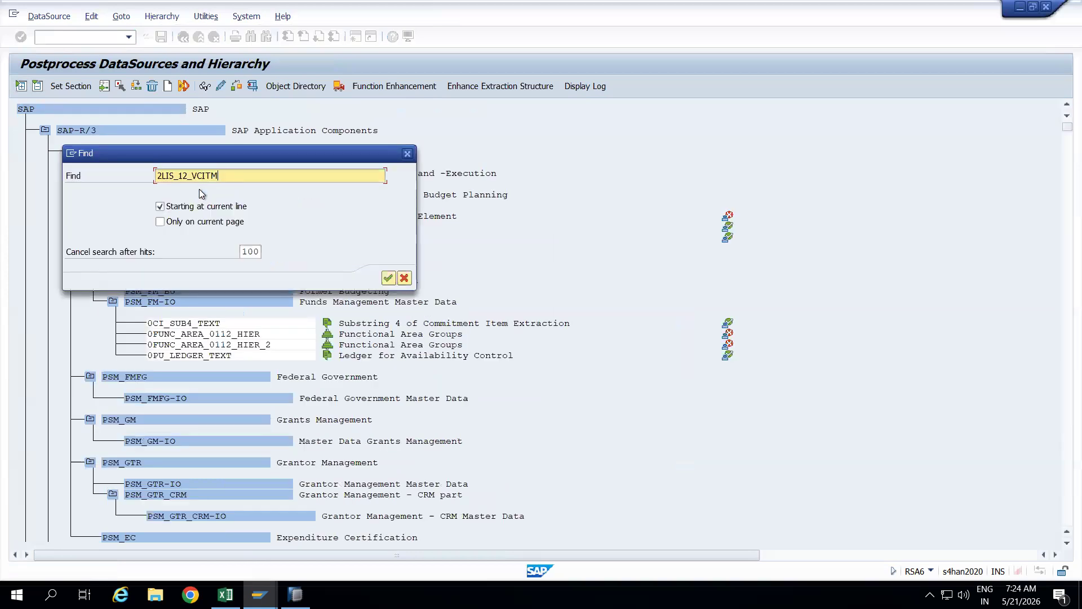
key(Return)
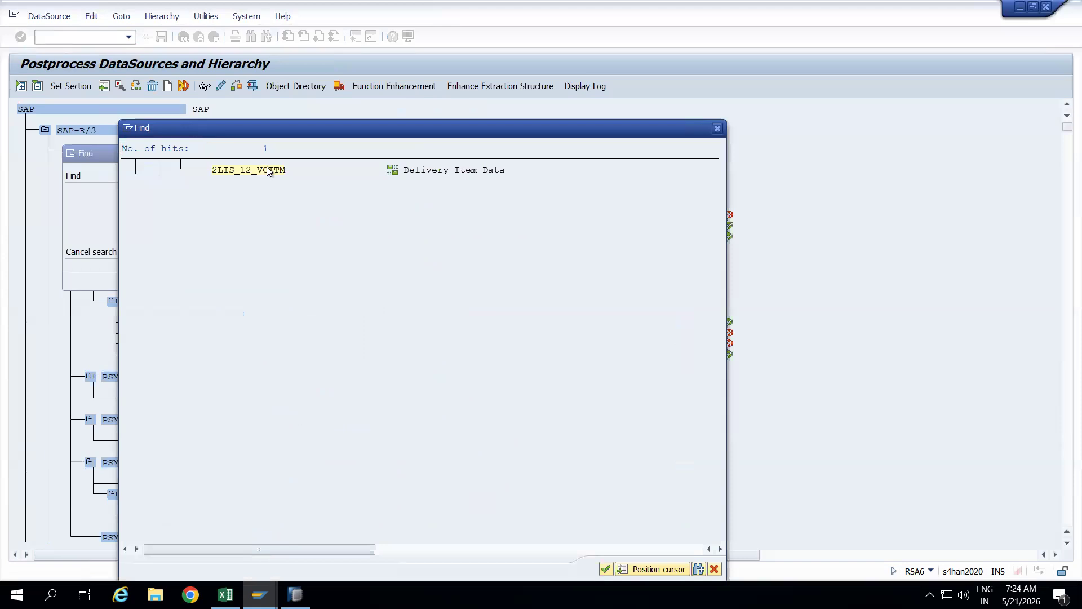
double_click(269, 171)
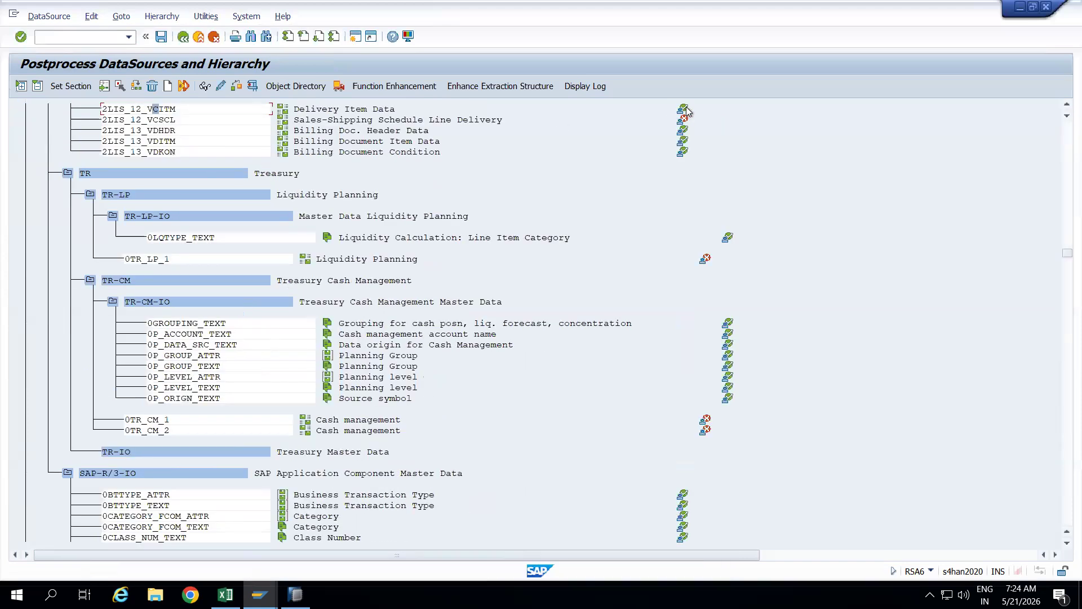
Step: Display the customer version of DataSource 2LIS_12_VCITM and review its extraction field list down to the delivery fields
click(171, 111)
click(160, 110)
double_click(160, 111)
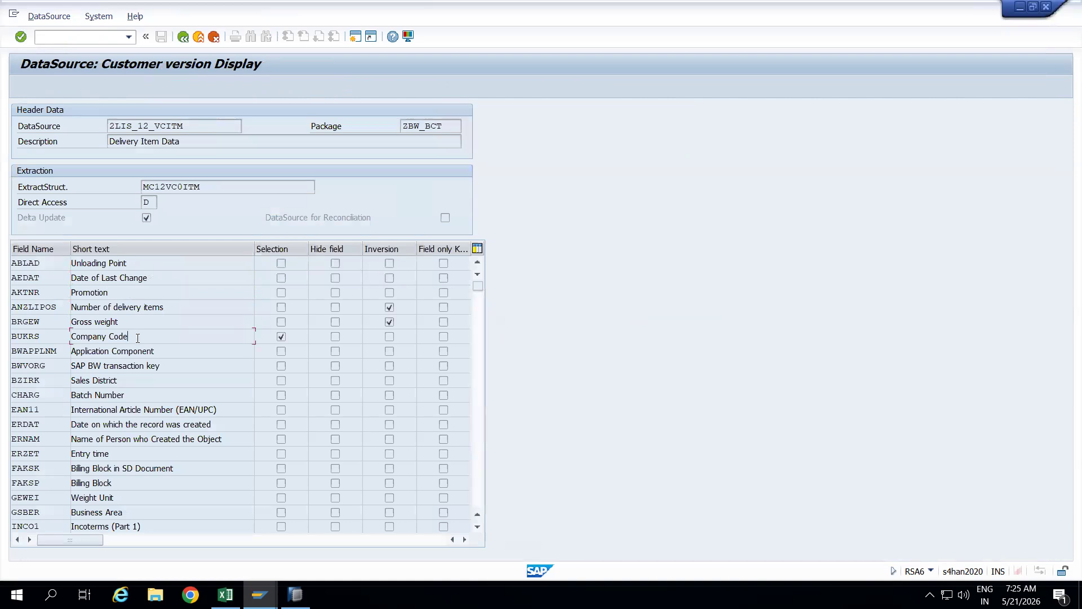
click(136, 400)
click(126, 483)
click(473, 442)
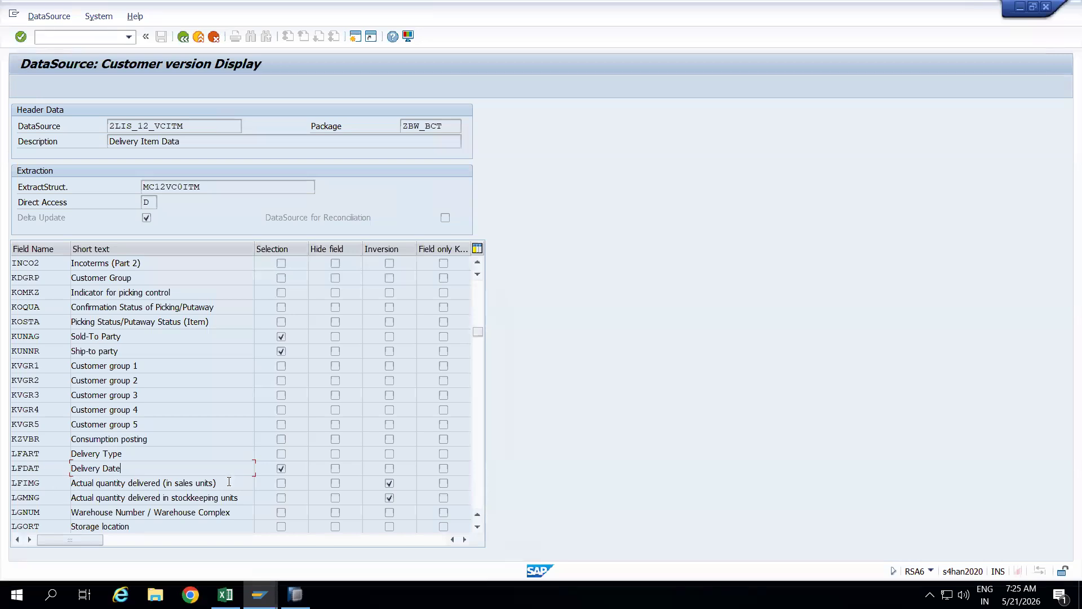
Step: Examine the actual delivered quantity field in sales units (LFIMG) in the DataSource's field list
drag(168, 479, 63, 483)
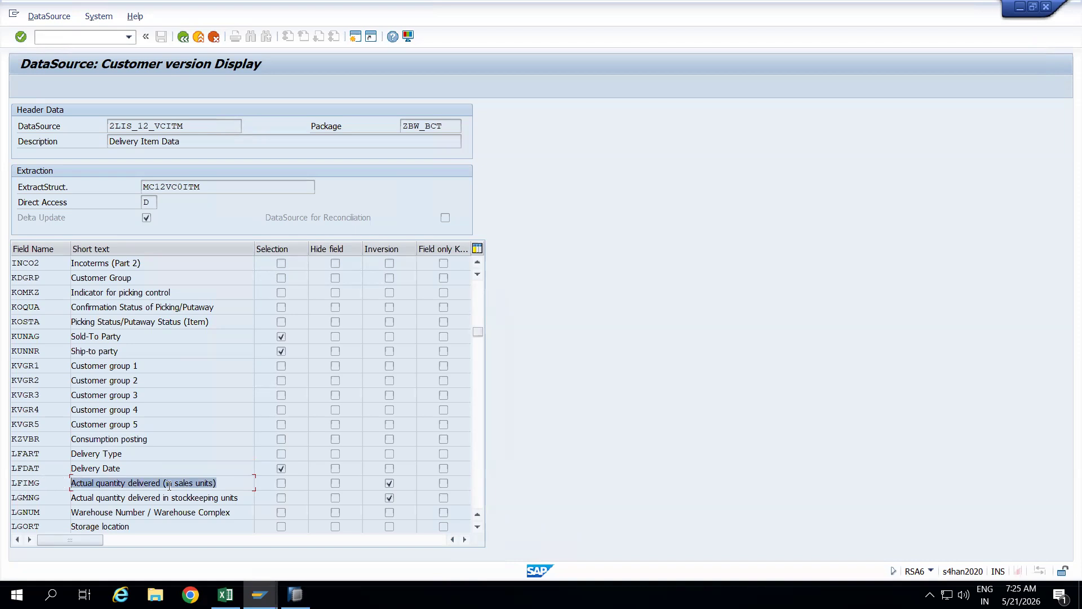
click(478, 527)
click(478, 527)
click(479, 527)
click(479, 527)
click(478, 527)
click(478, 527)
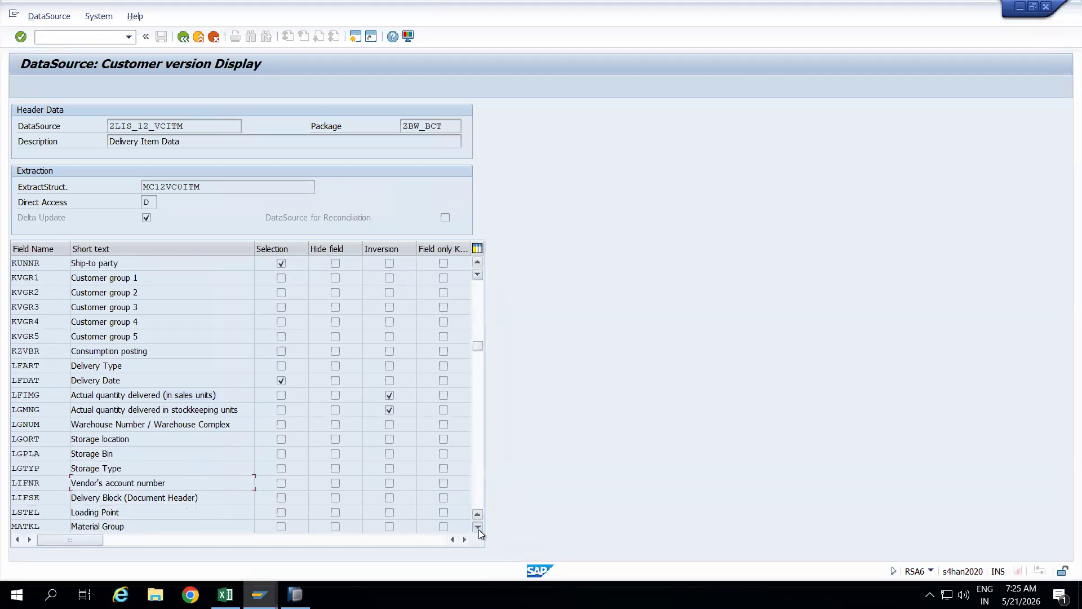
click(478, 528)
click(479, 528)
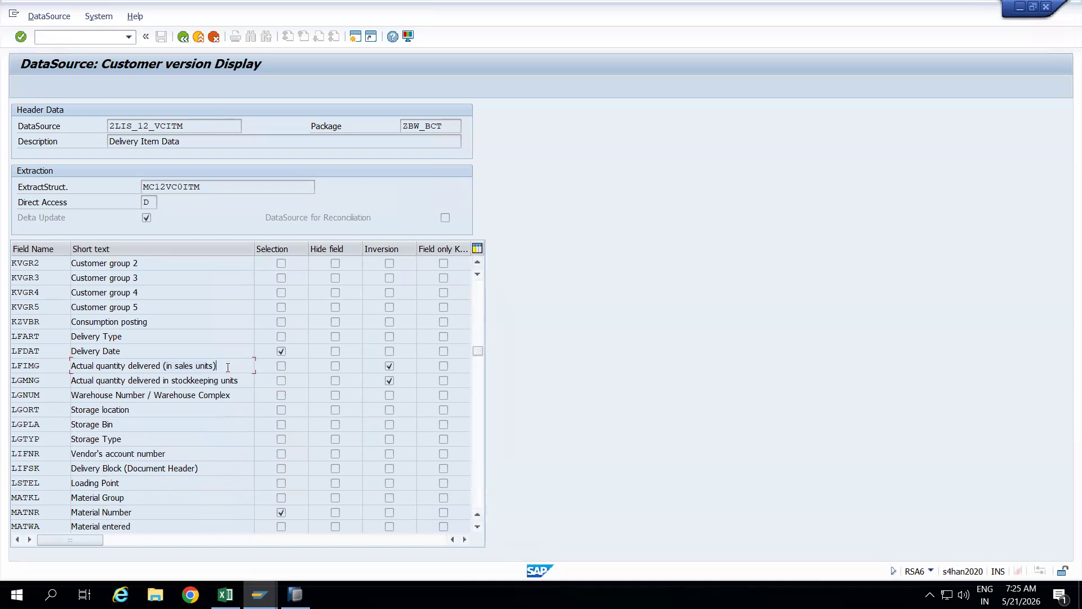
drag(228, 367, 63, 375)
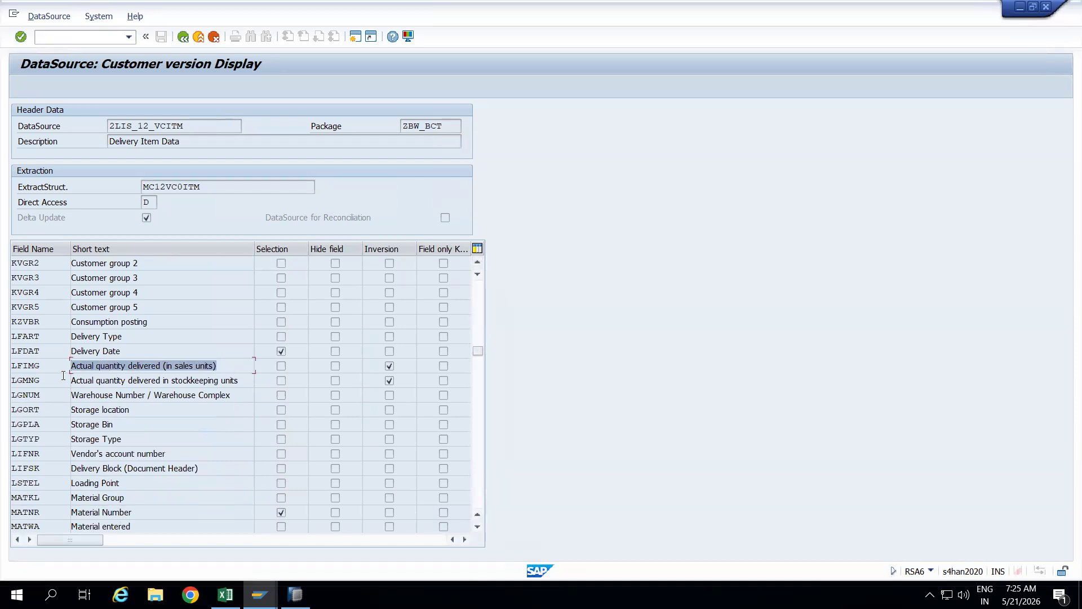
Step: Review the storage location, storage type, vendor account, loading point, material group and material number fields of the DataSource
click(144, 409)
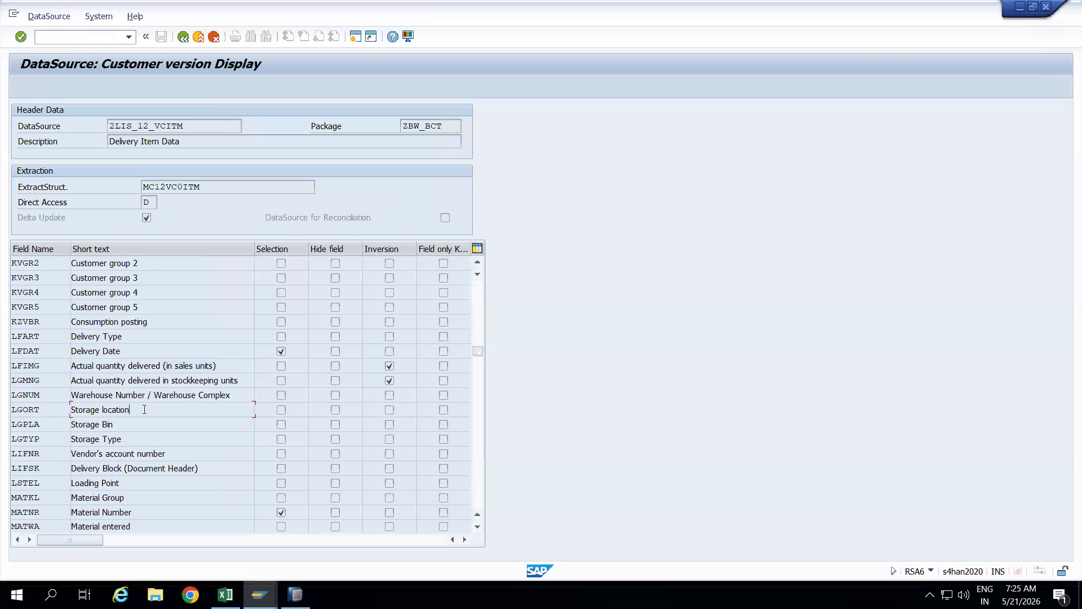
click(145, 441)
drag(181, 457, 67, 463)
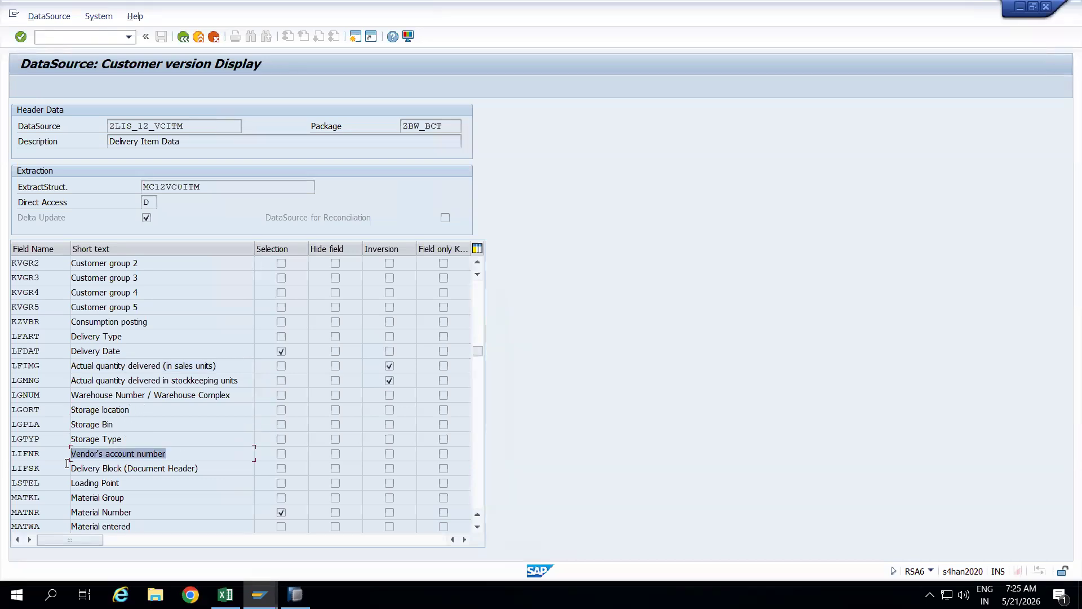
drag(131, 486, 56, 487)
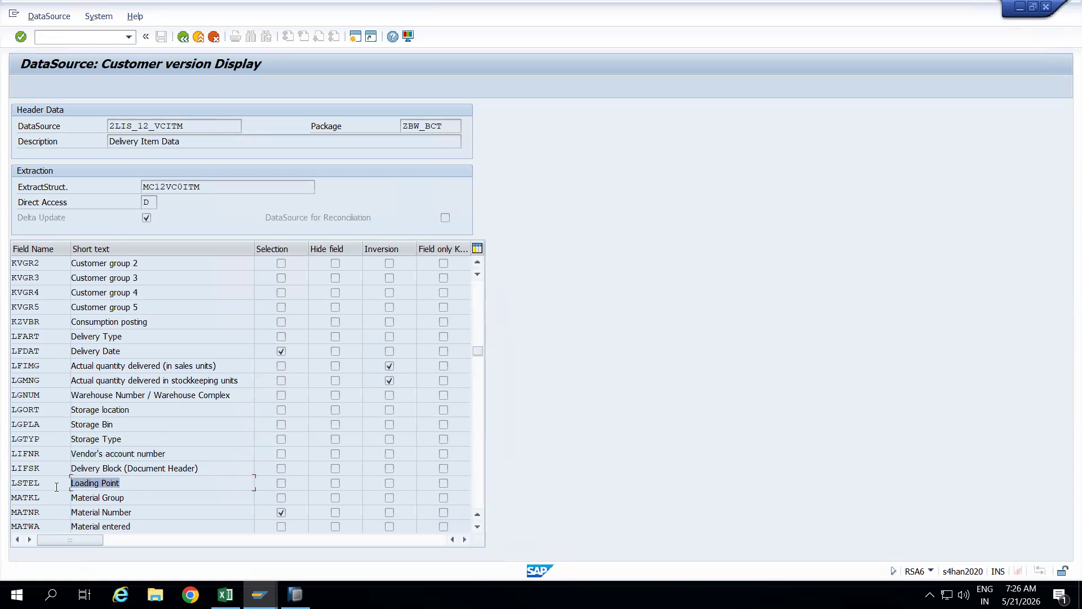
double_click(145, 499)
click(144, 510)
drag(144, 511, 77, 514)
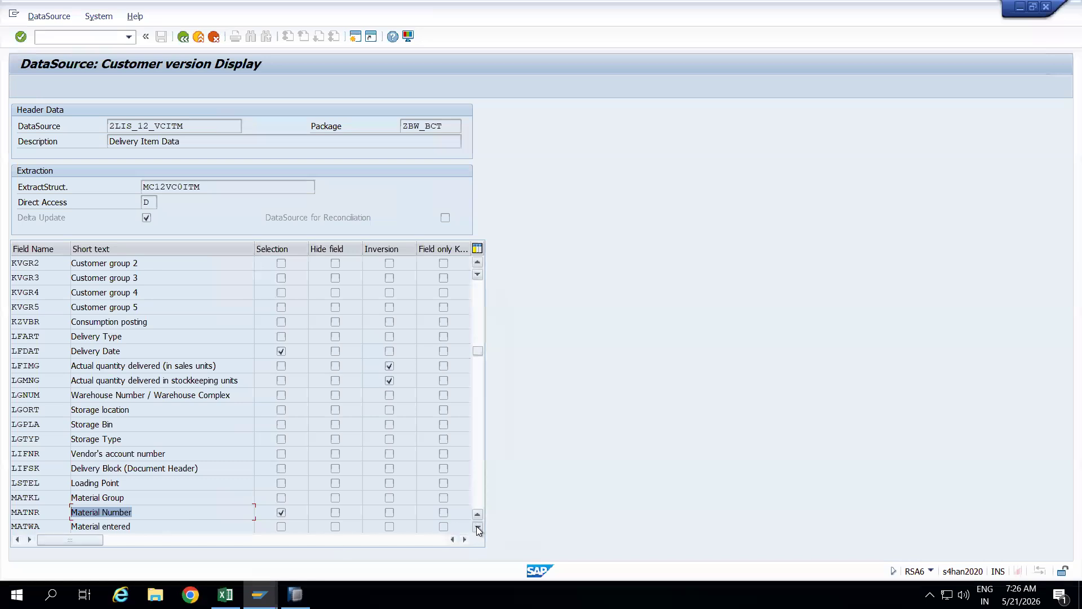
Step: Review the bill-to party, payer, item type, product hierarchy and delivery item category fields of the DataSource
click(478, 531)
click(476, 528)
click(477, 528)
click(477, 528)
click(476, 527)
click(476, 527)
click(476, 526)
click(476, 527)
click(476, 526)
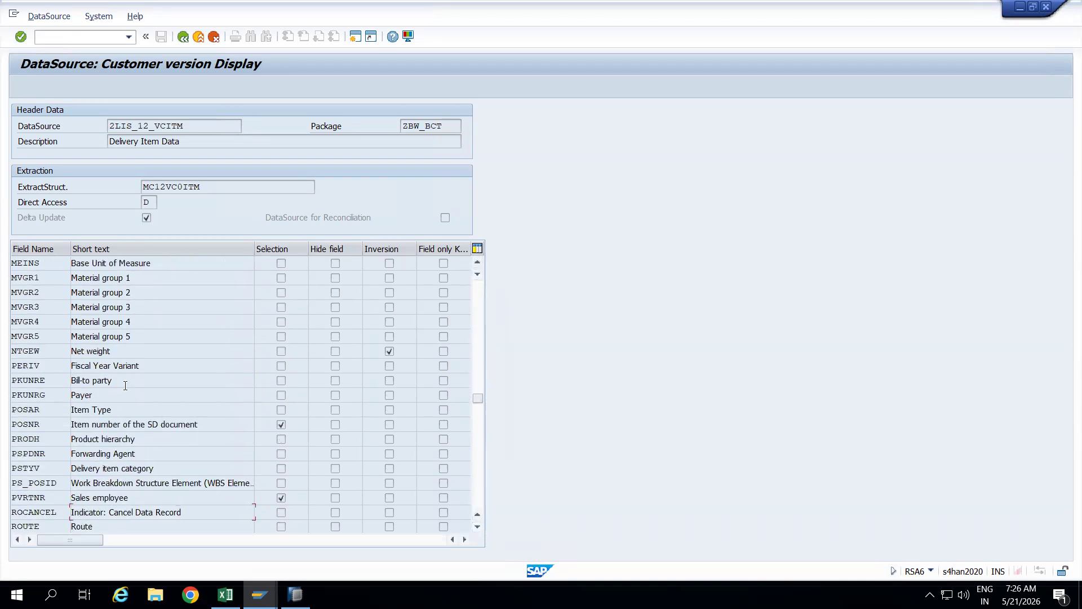
drag(125, 385, 47, 388)
drag(127, 395, 41, 396)
drag(126, 411, 45, 411)
drag(126, 439, 33, 435)
click(164, 468)
Step: Review the SD document category VBTYP, division for order header, sales office and sales group fields
click(474, 473)
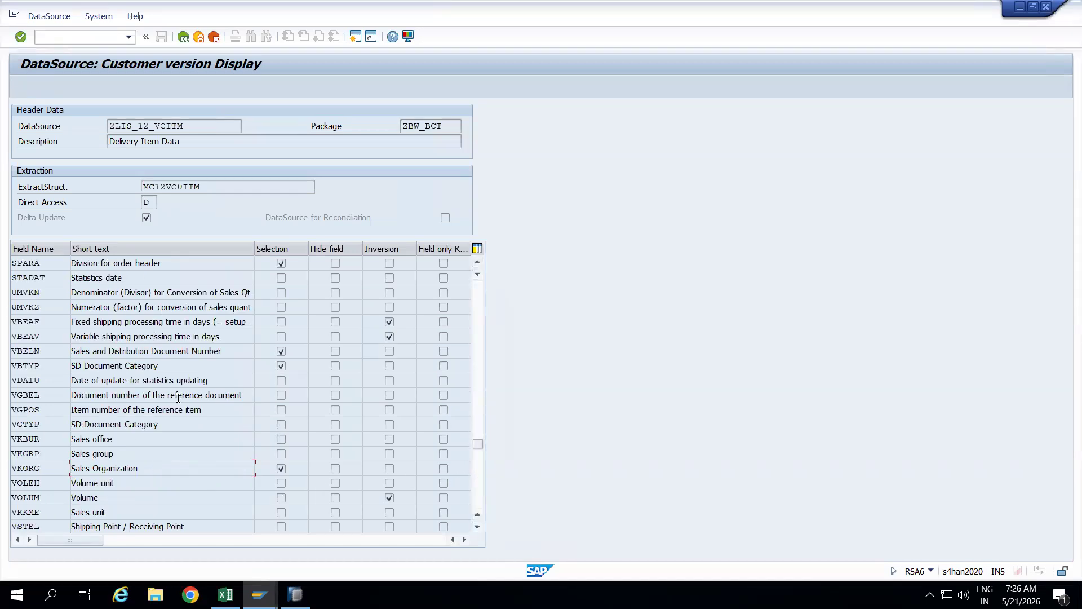
drag(172, 367, 58, 365)
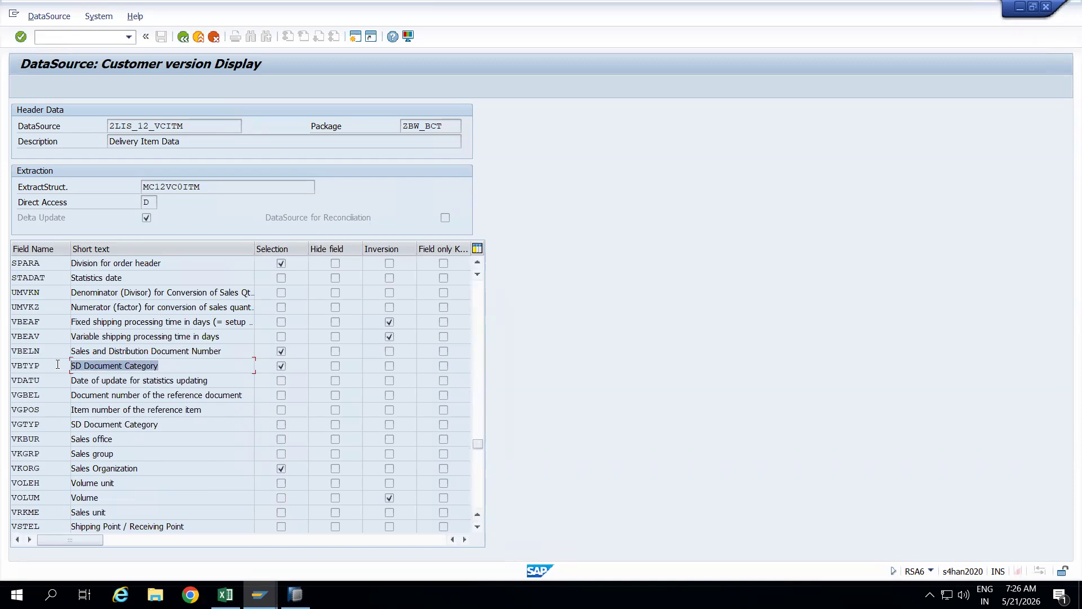
click(182, 360)
drag(176, 362, 70, 365)
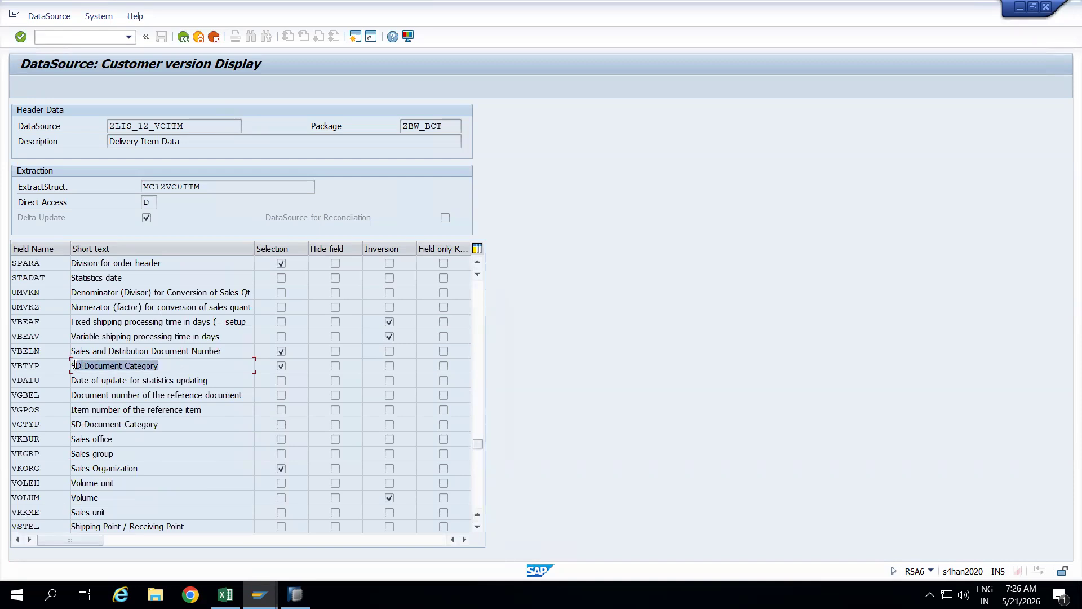
click(136, 280)
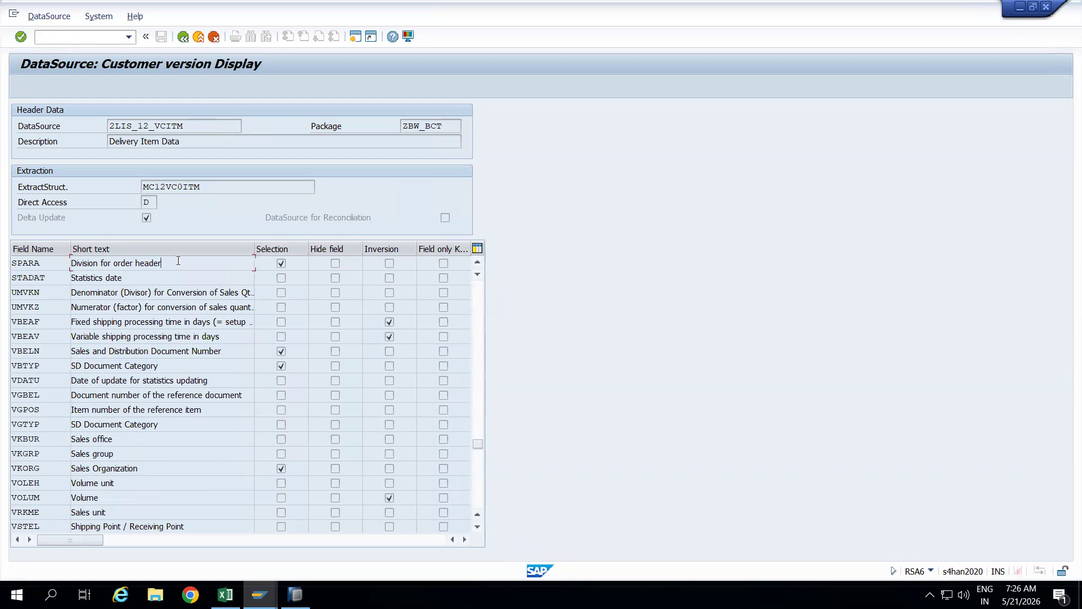
click(135, 440)
click(134, 453)
Step: Review the goods movement status, actual goods movement date and distribution channel fields at the end of the field list
click(481, 486)
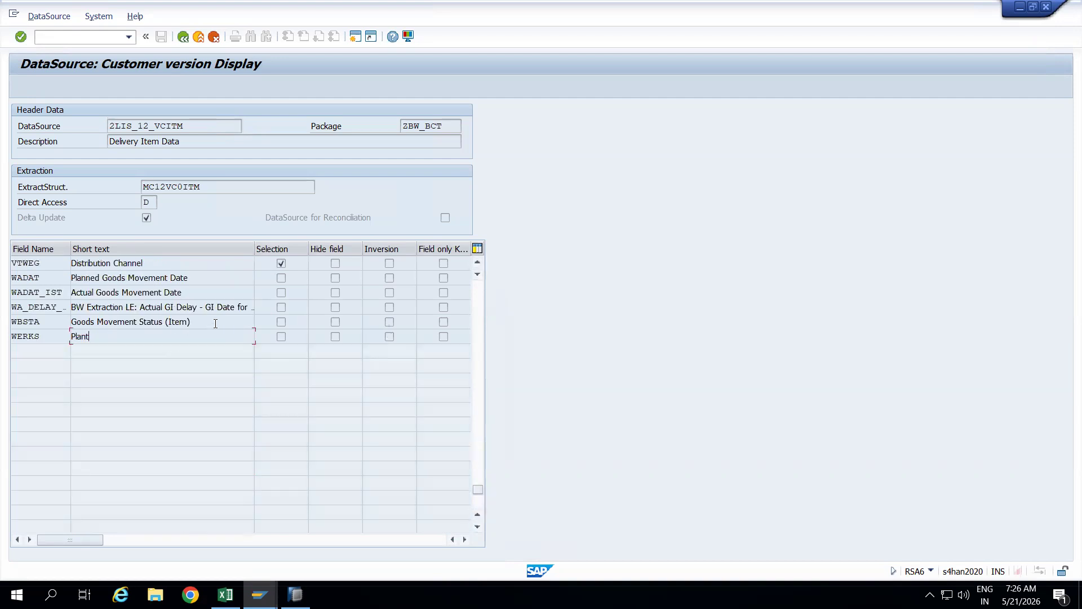
drag(216, 323, 59, 325)
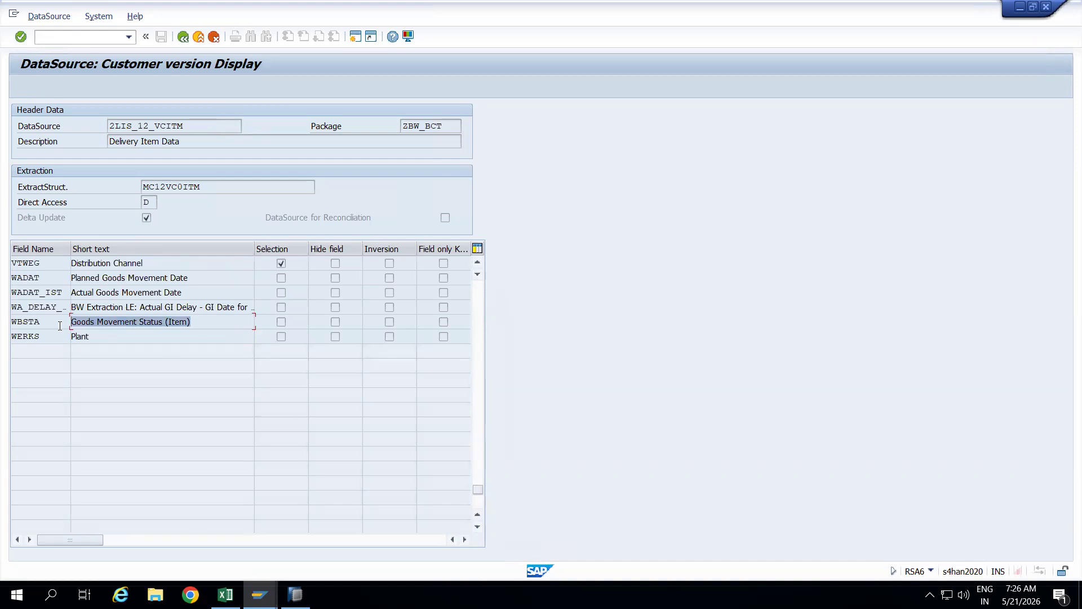
click(212, 325)
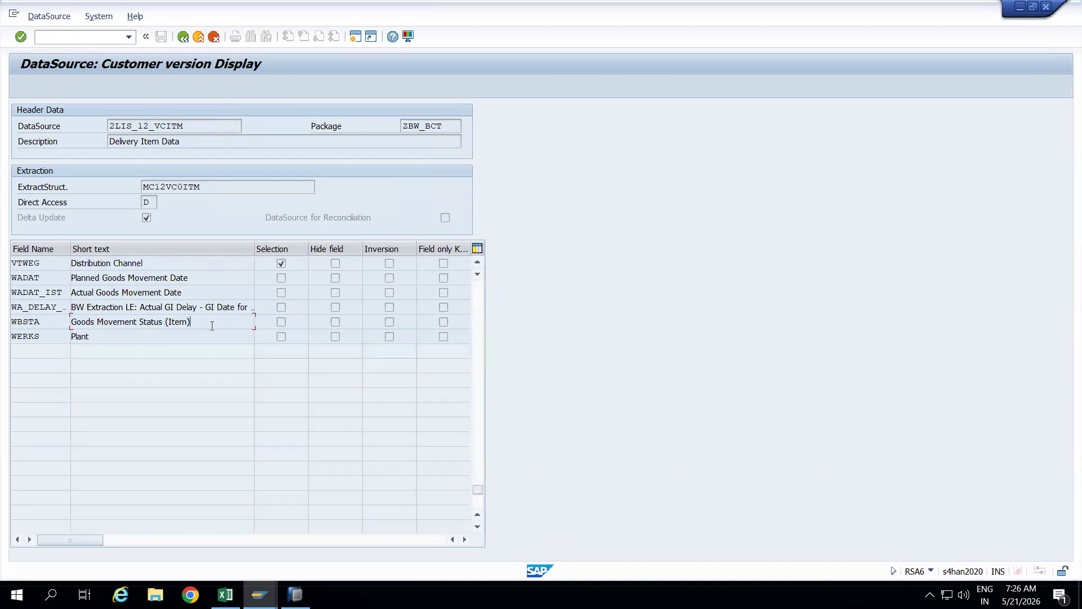
drag(212, 325, 68, 323)
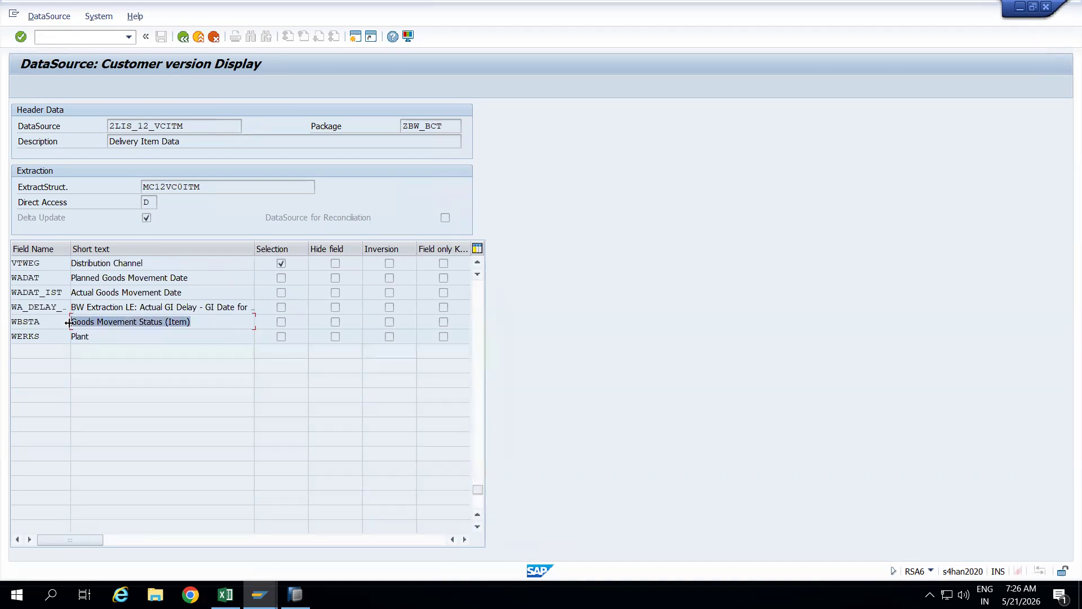
click(213, 320)
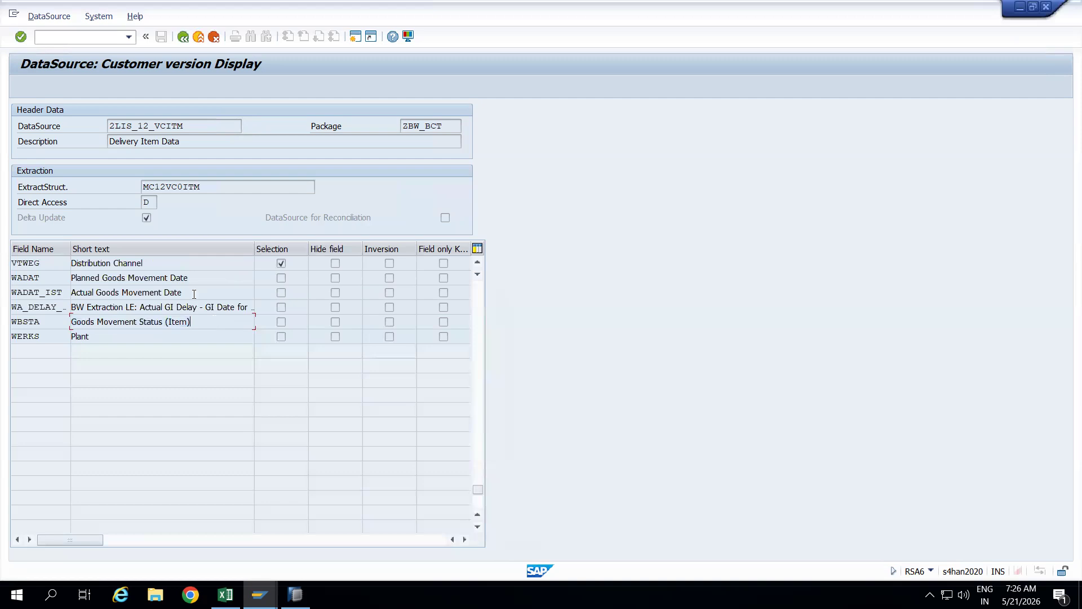
drag(194, 294, 59, 290)
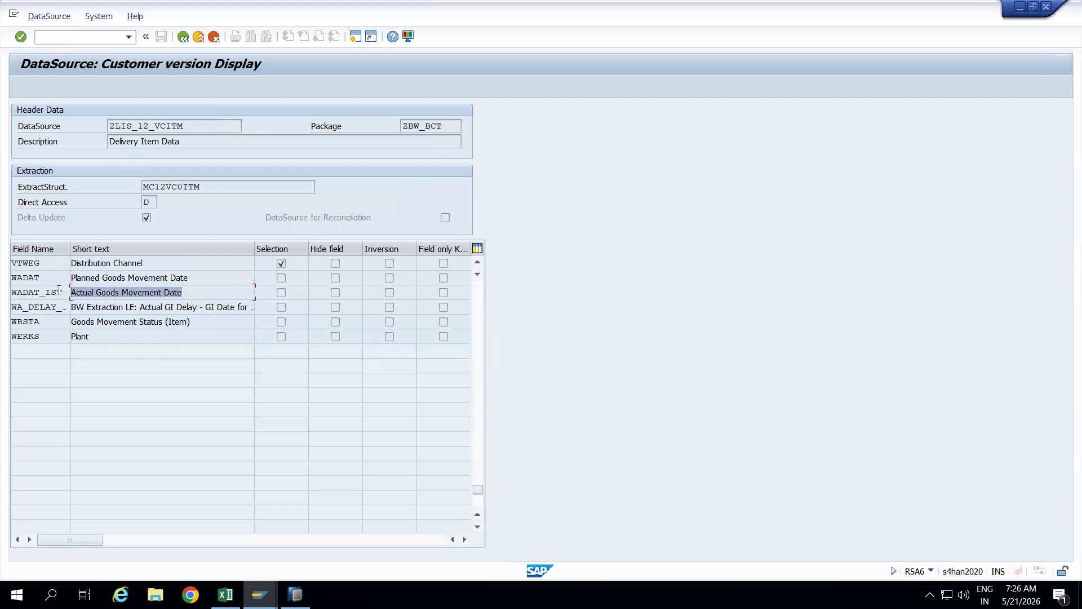
click(168, 264)
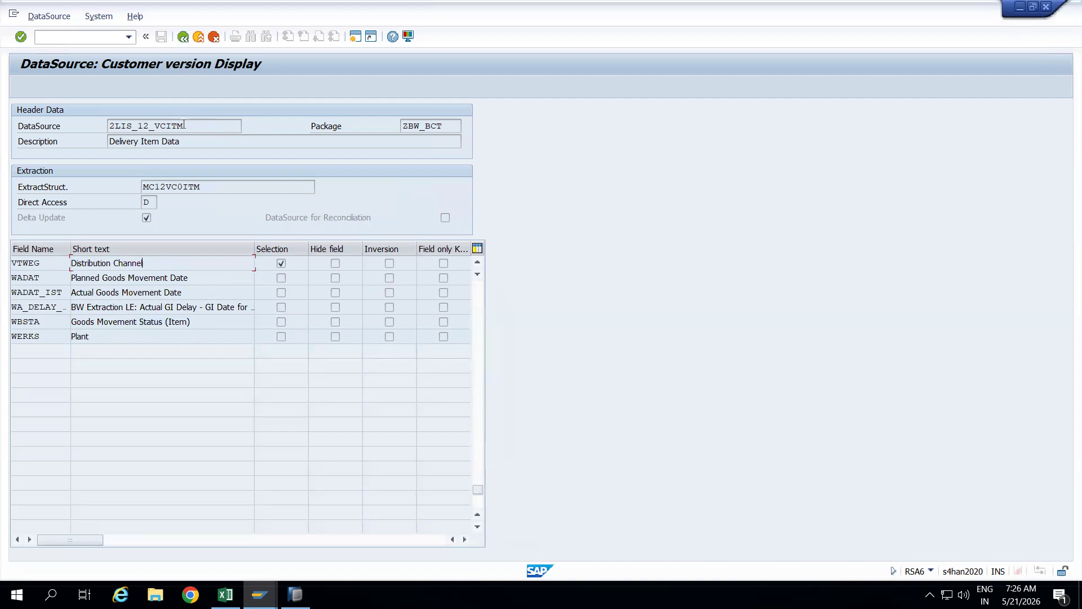
Step: Copy the DataSource name 2LIS_12_VCITM and go to transaction RSA3 in the same session
drag(183, 124, 81, 133)
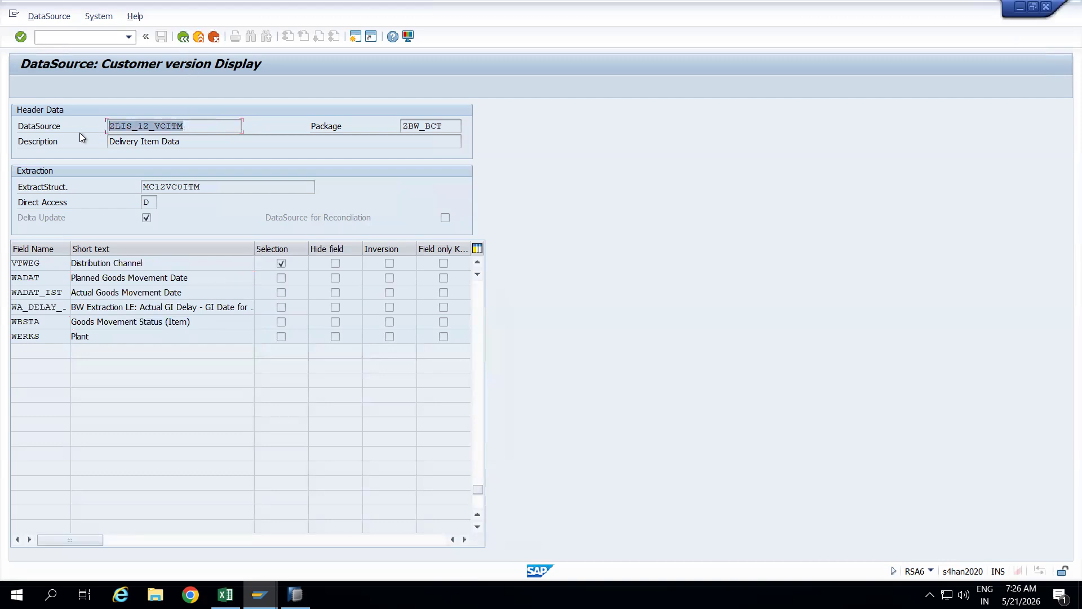
key(ctrl+c)
click(64, 37)
text(/)
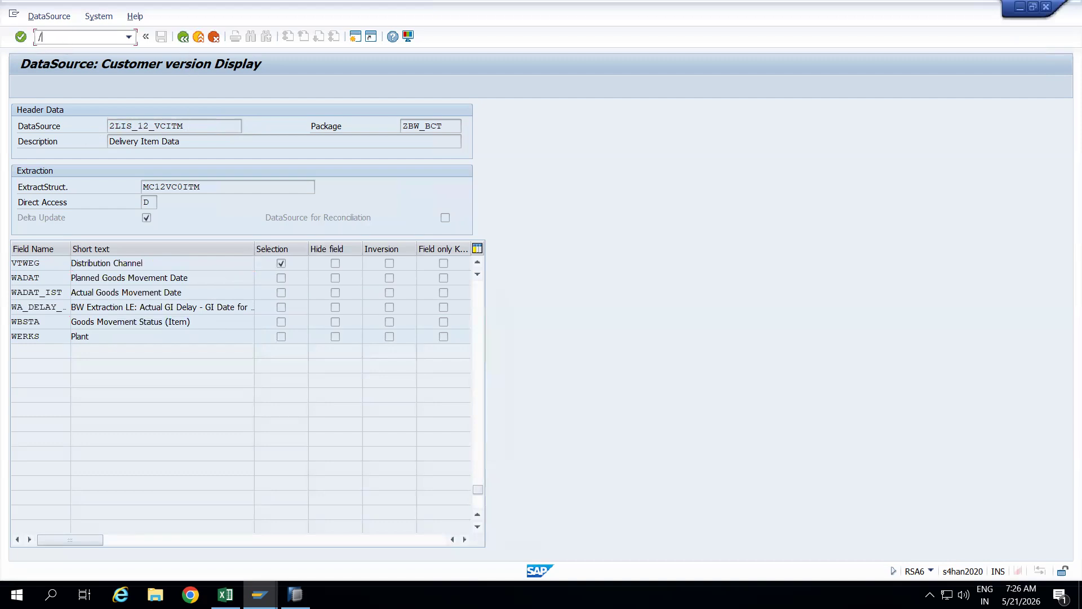
text(nrsa6)
key(Return)
Step: In the Data Warehousing Workbench session, examine the source systems under BW, including T90CLNT090, and under ODP - BW
click(258, 594)
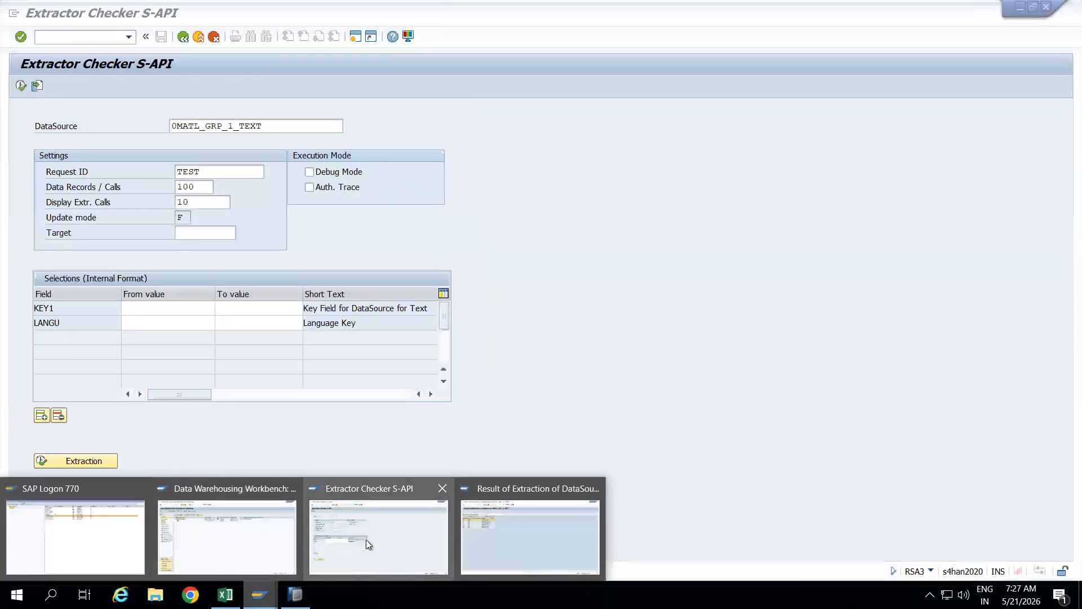
mouse_move(475, 532)
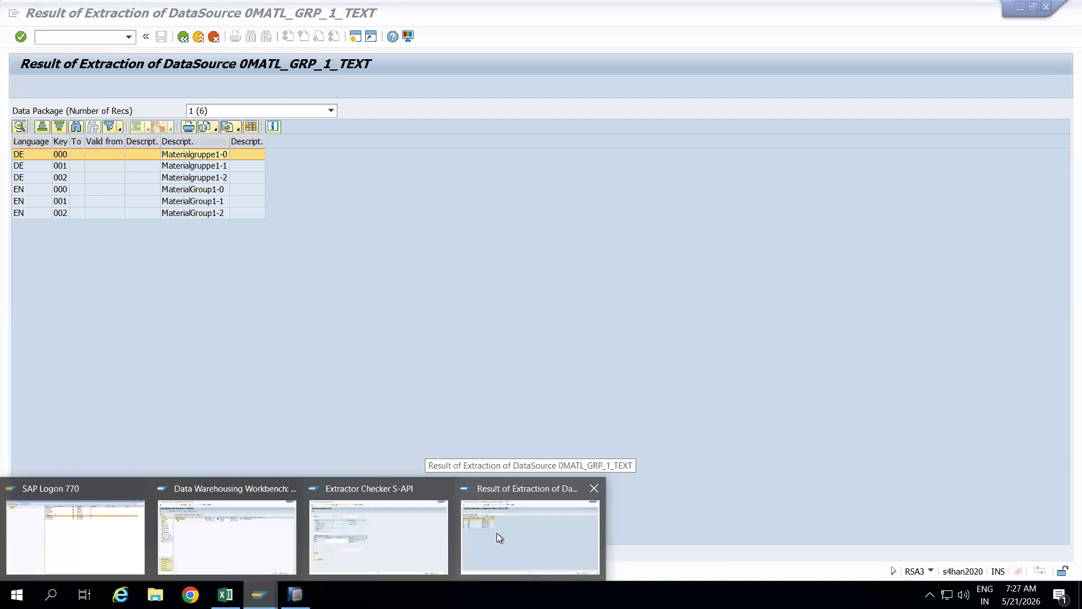
mouse_move(387, 536)
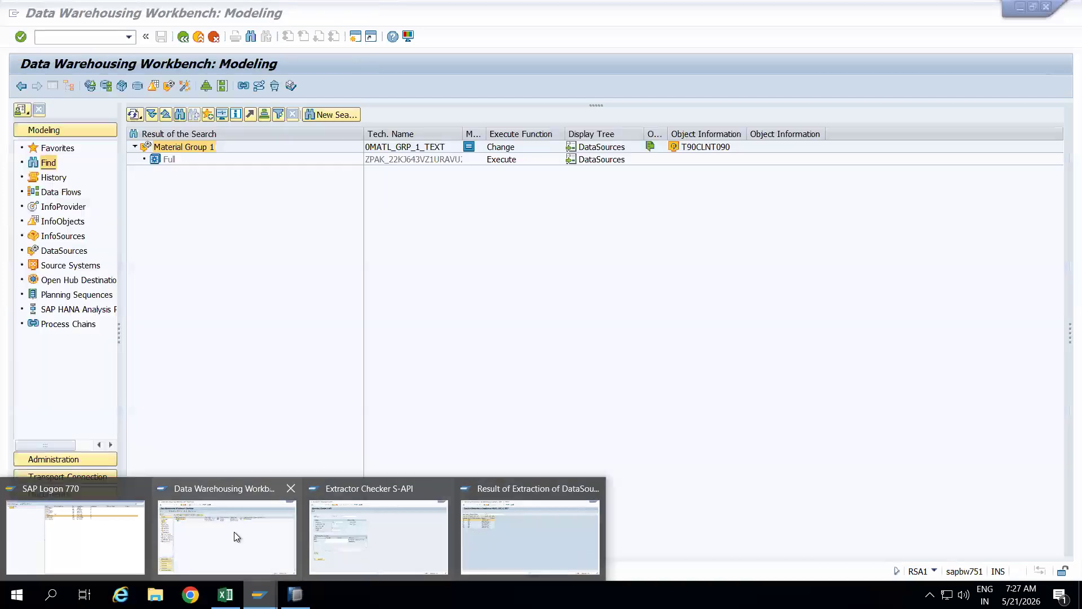
click(235, 532)
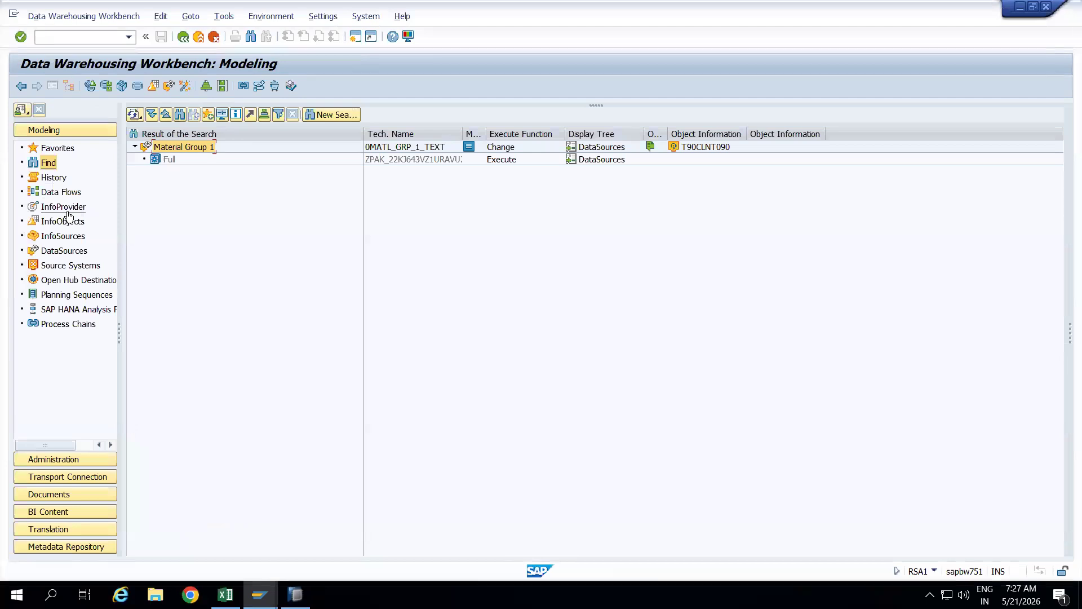
click(70, 266)
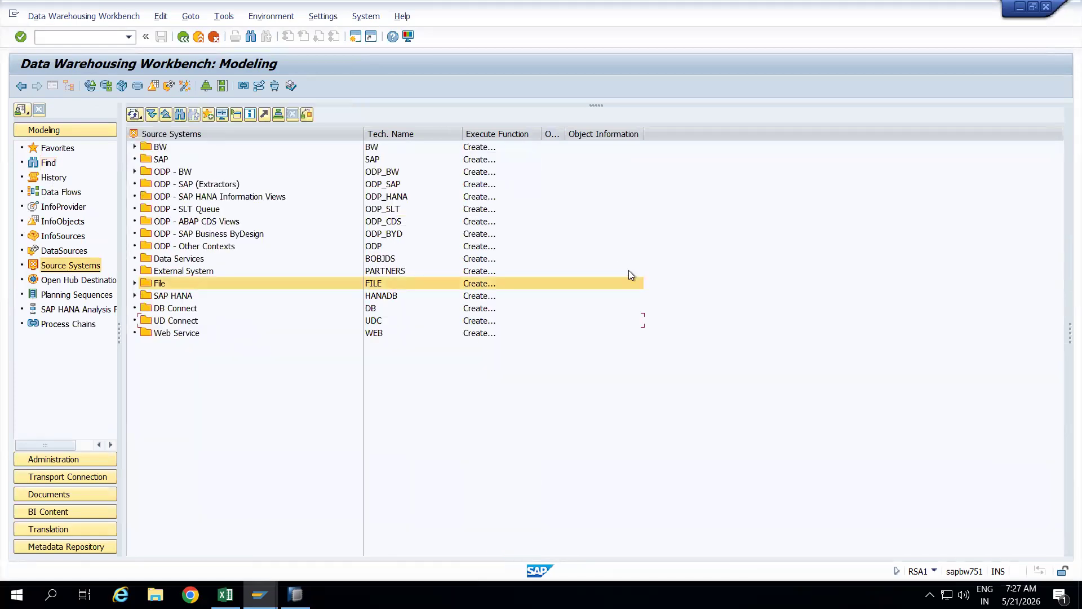
click(135, 147)
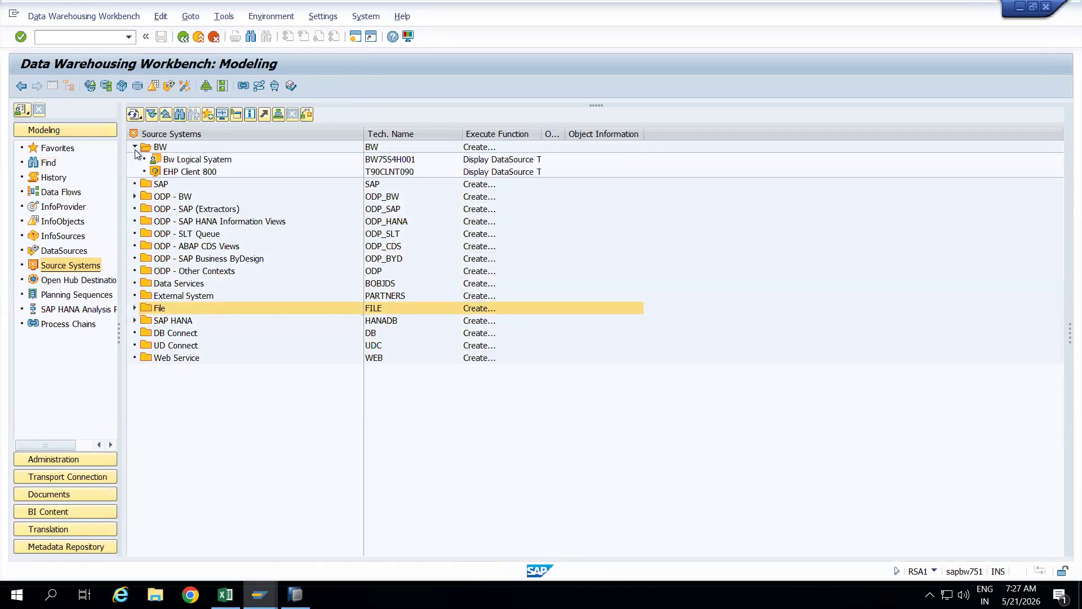
click(390, 173)
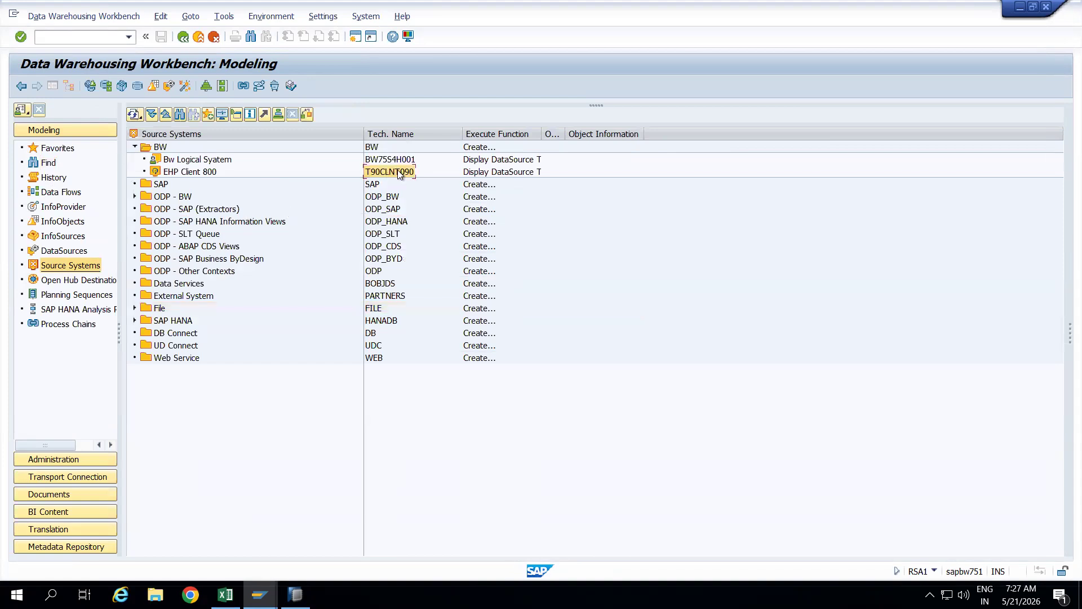
click(134, 196)
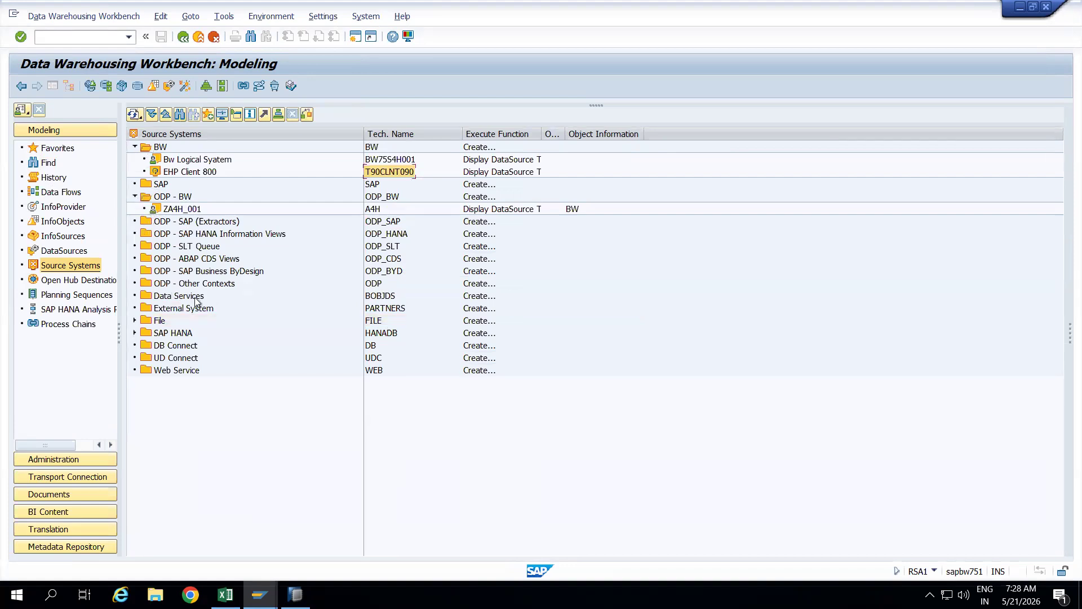
click(228, 410)
Step: Switch to the Extractor Checker session, replace the DataSource with 2LIS_12_VCITM and run its extraction
key(alt+Tab)
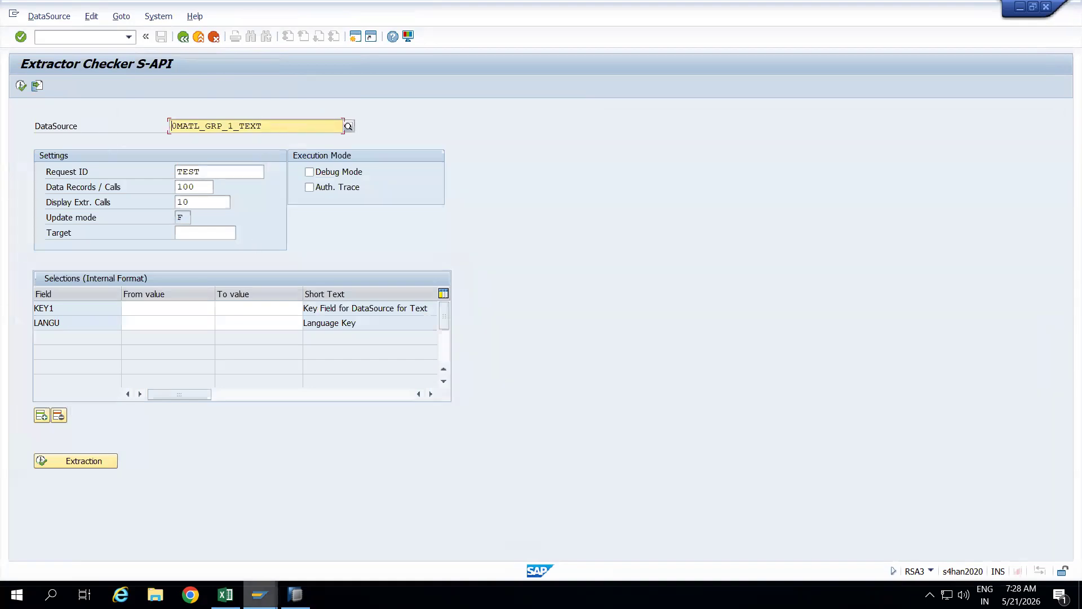
mouse_move(259, 594)
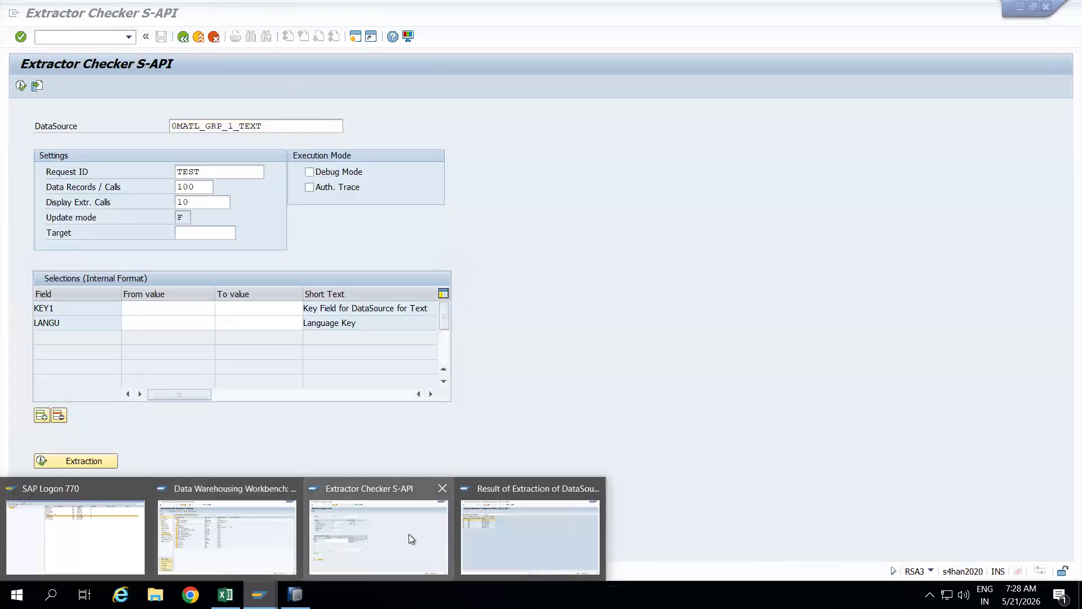
click(398, 535)
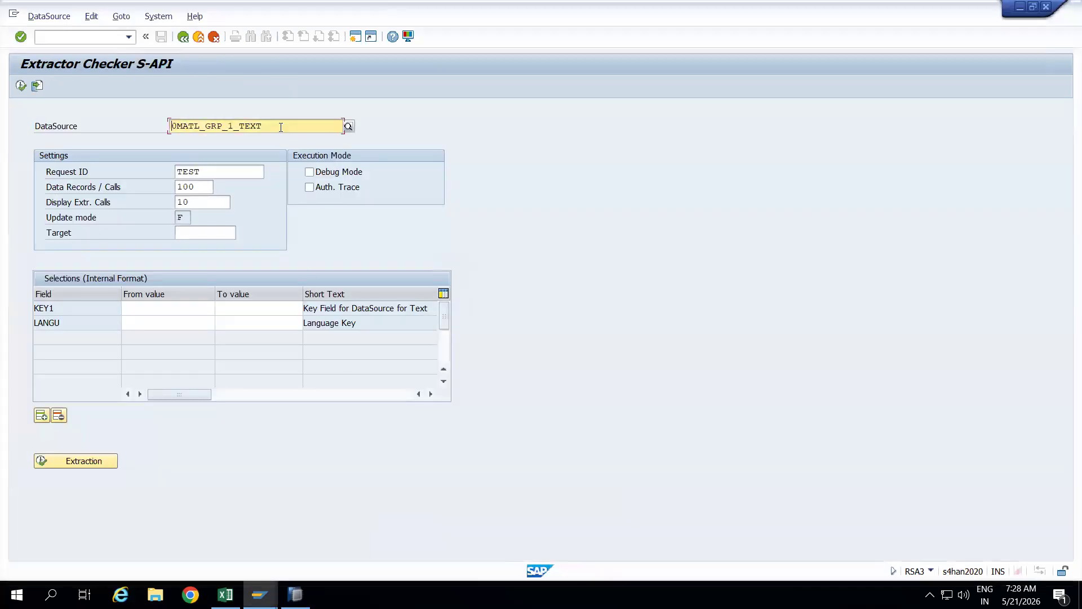
key(ctrl+a)
key(ctrl+v)
key(Return)
click(21, 85)
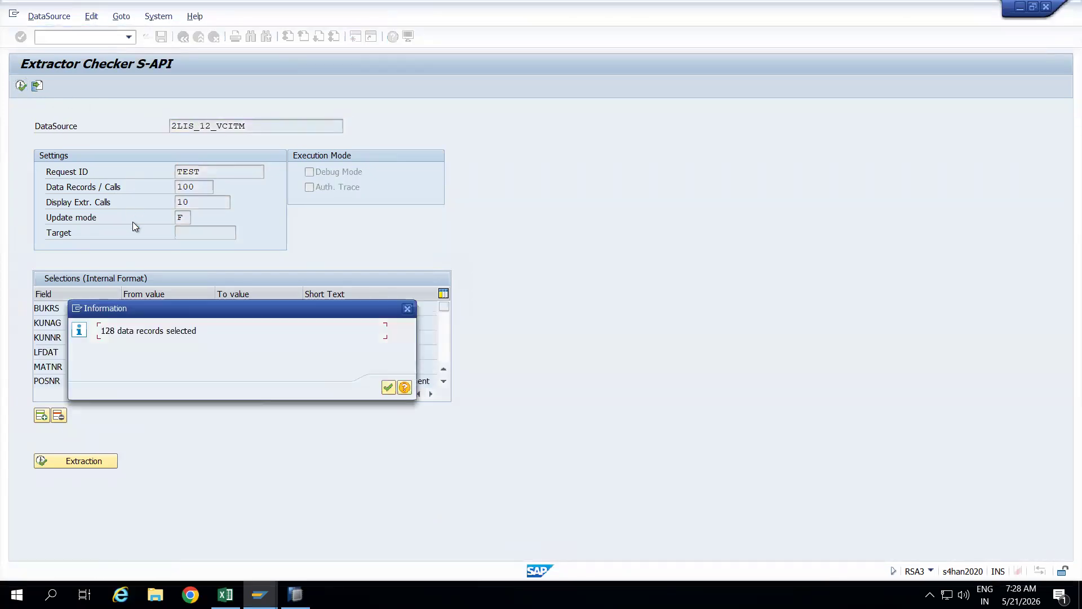
click(391, 386)
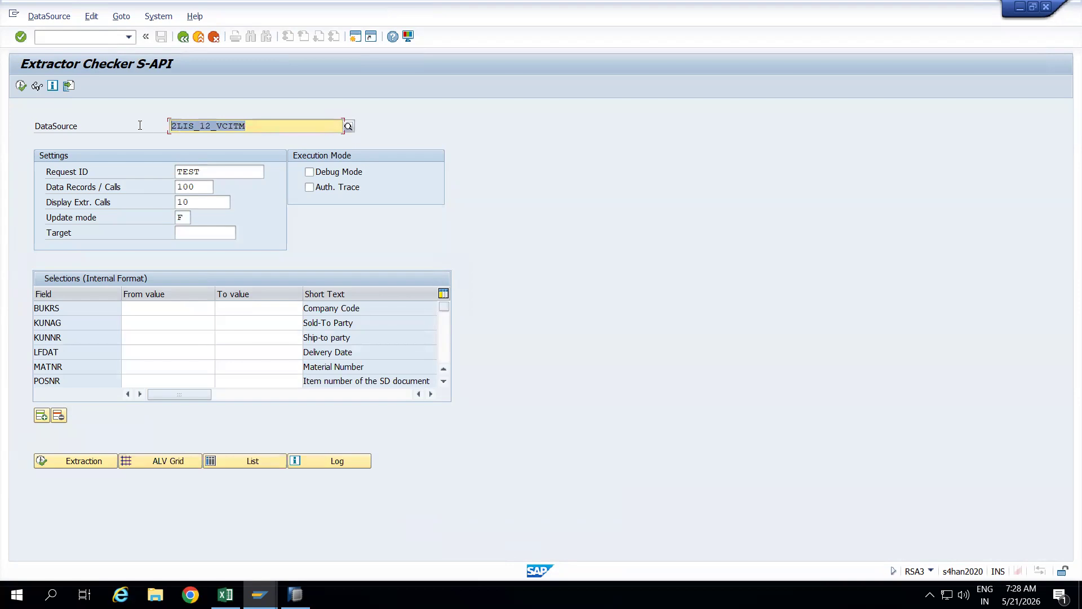
Step: Copy the DataSource name 2LIS_12_VCITM and go to transaction RSDS in the Data Warehousing Workbench session
key(ctrl+c)
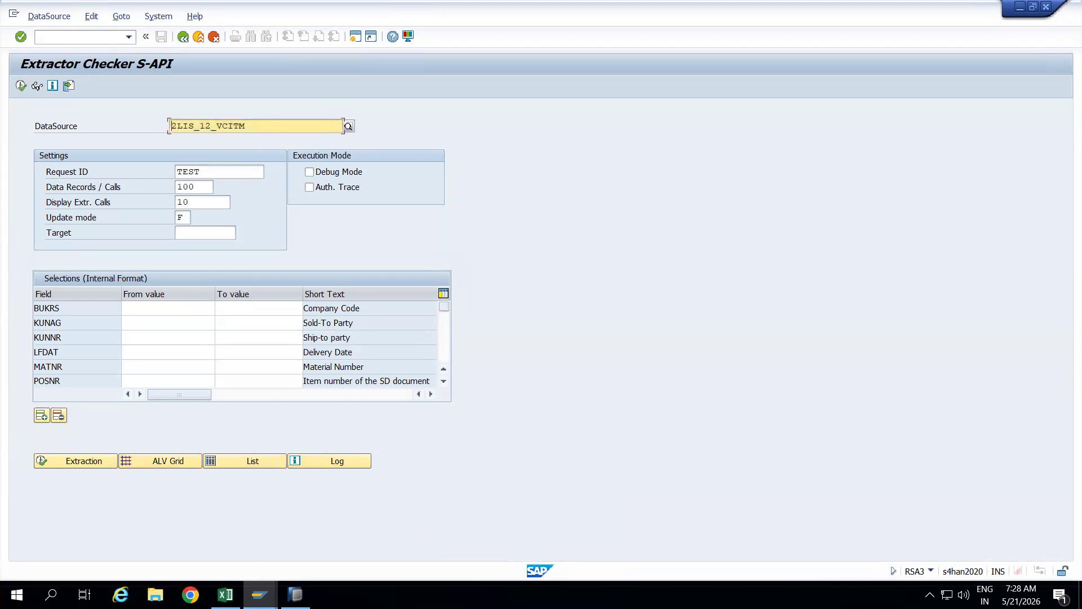
click(259, 594)
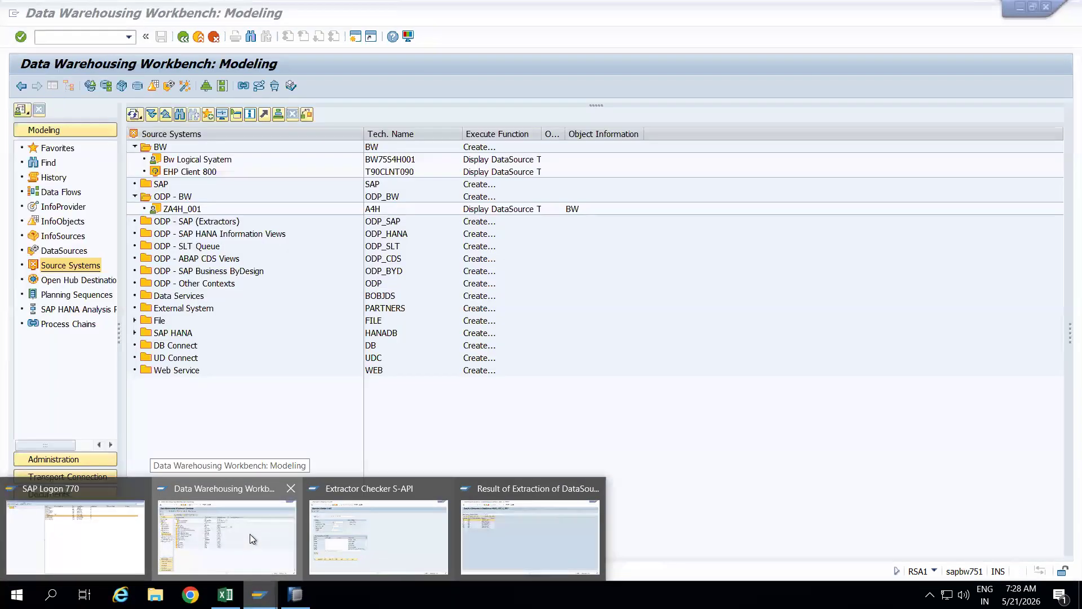
click(250, 534)
click(63, 36)
text(/NRSDS)
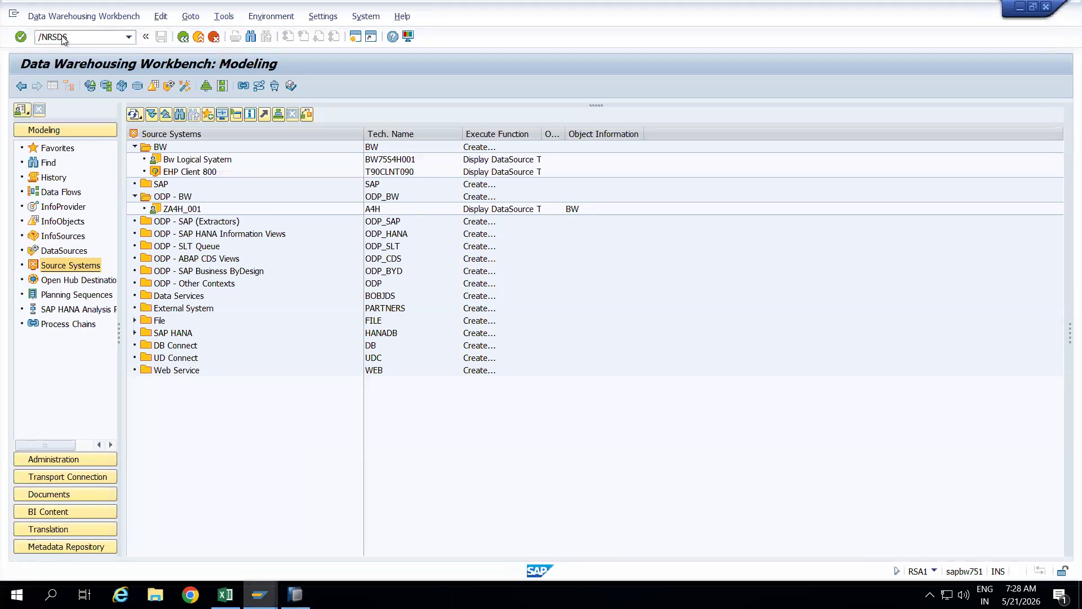
key(Return)
Step: Enter DataSource 2LIS_12_VCITM with source system T90CLNT090 and replicate the DataSource
key(ctrl+v)
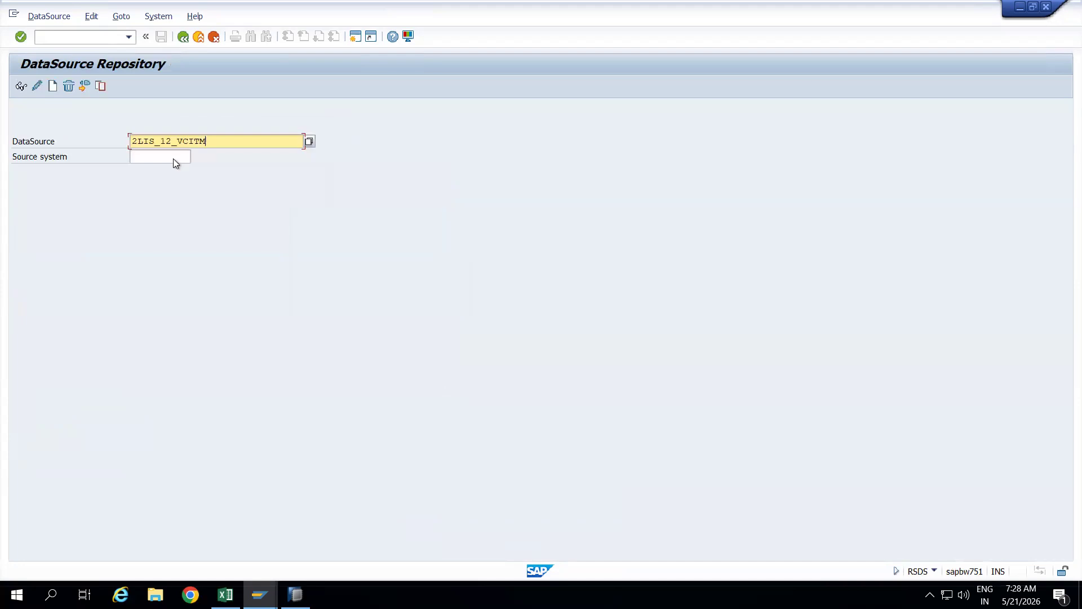
click(174, 159)
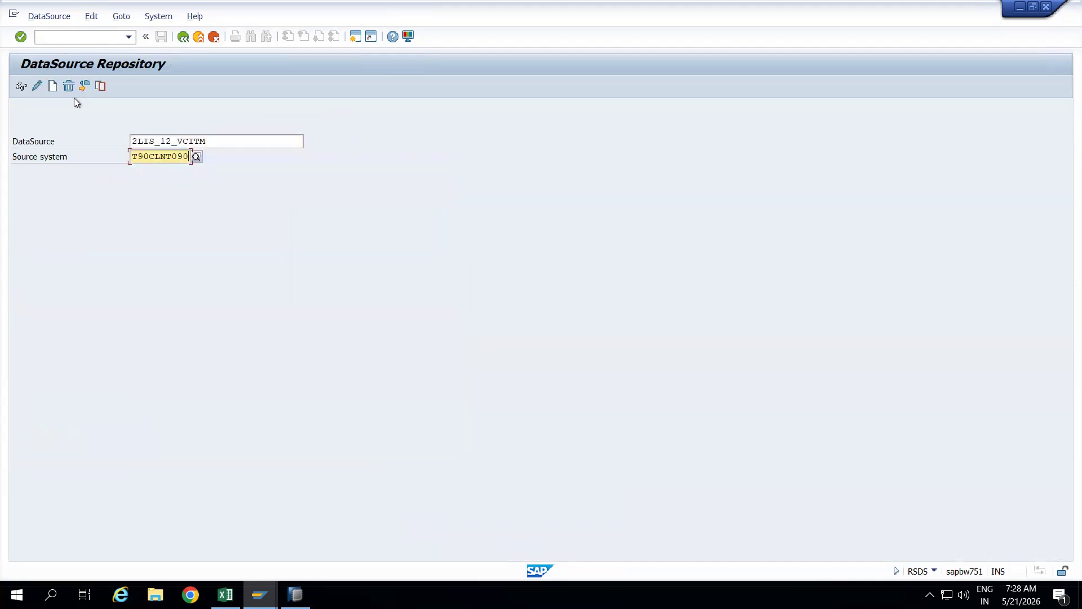
click(49, 16)
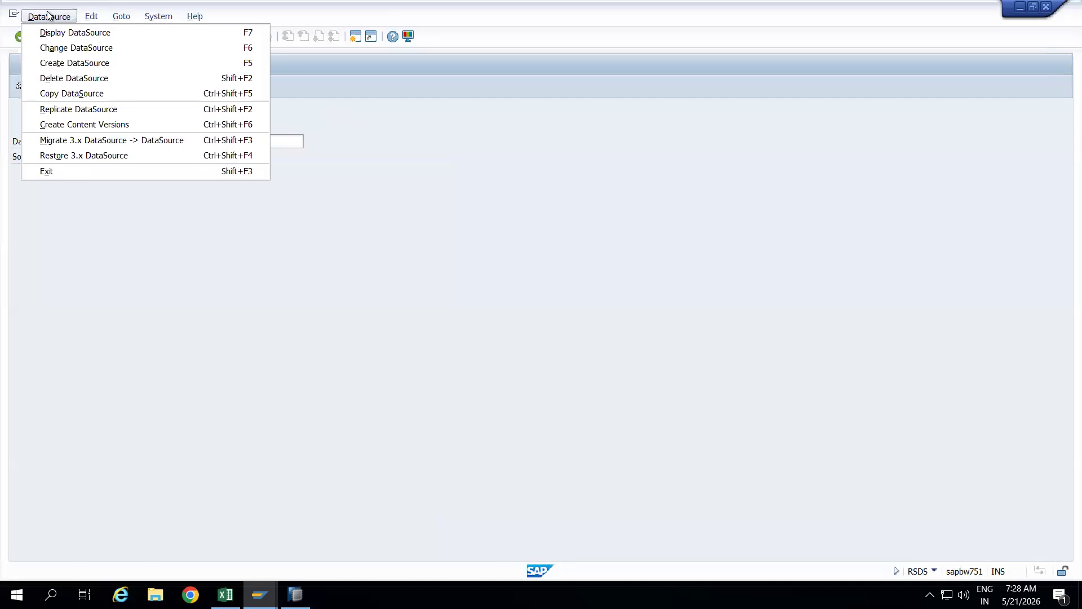
click(60, 108)
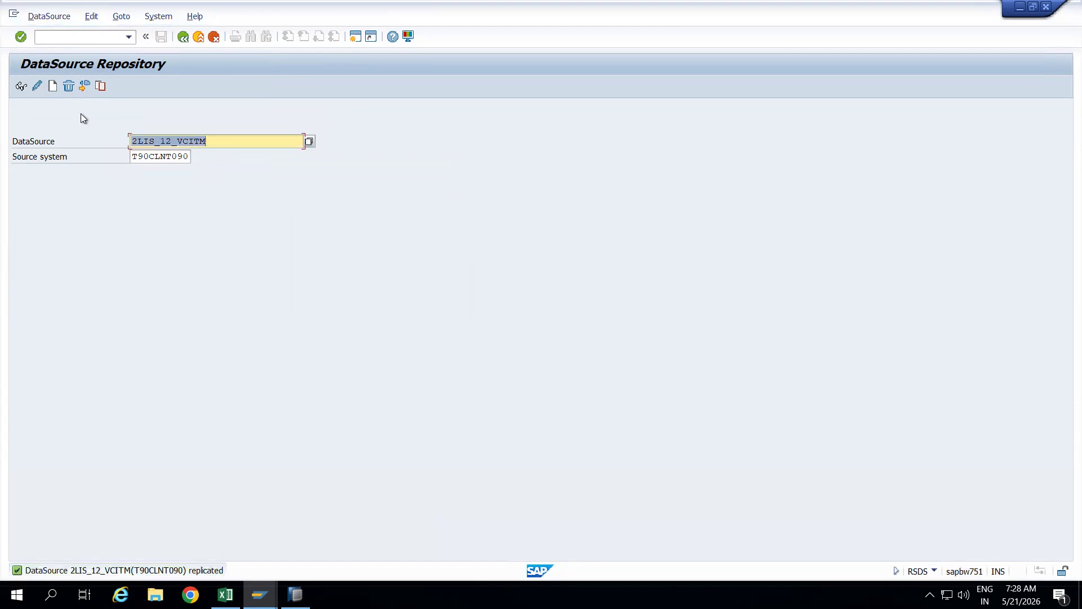
Step: Copy the DataSource name 2LIS_12_VCITM and return to transaction RSA1 in the same session
drag(232, 141, 104, 143)
key(ctrl+c)
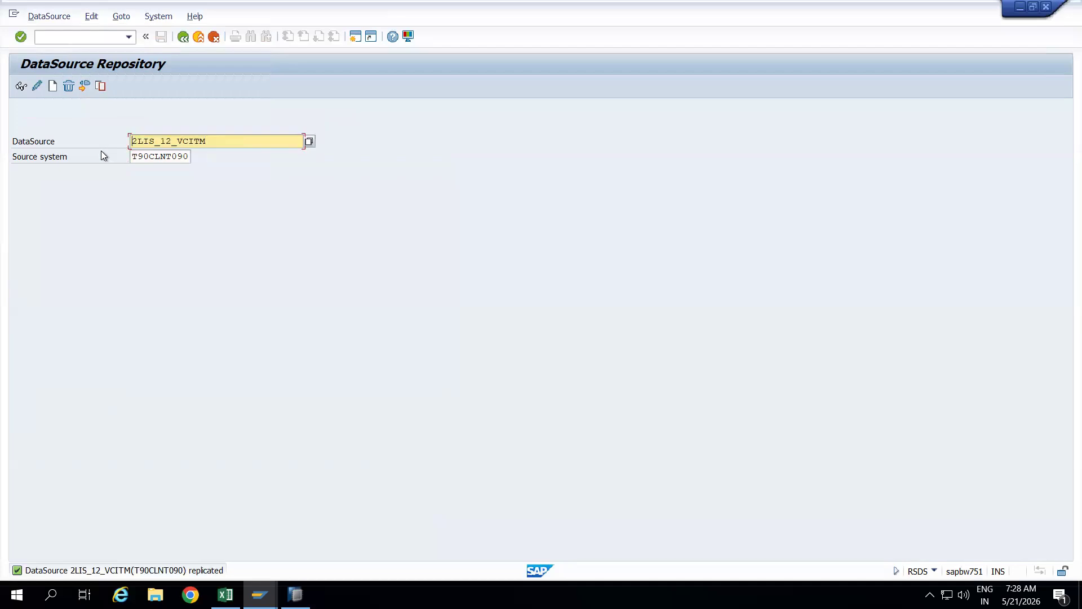
click(60, 36)
text(/nrsa1)
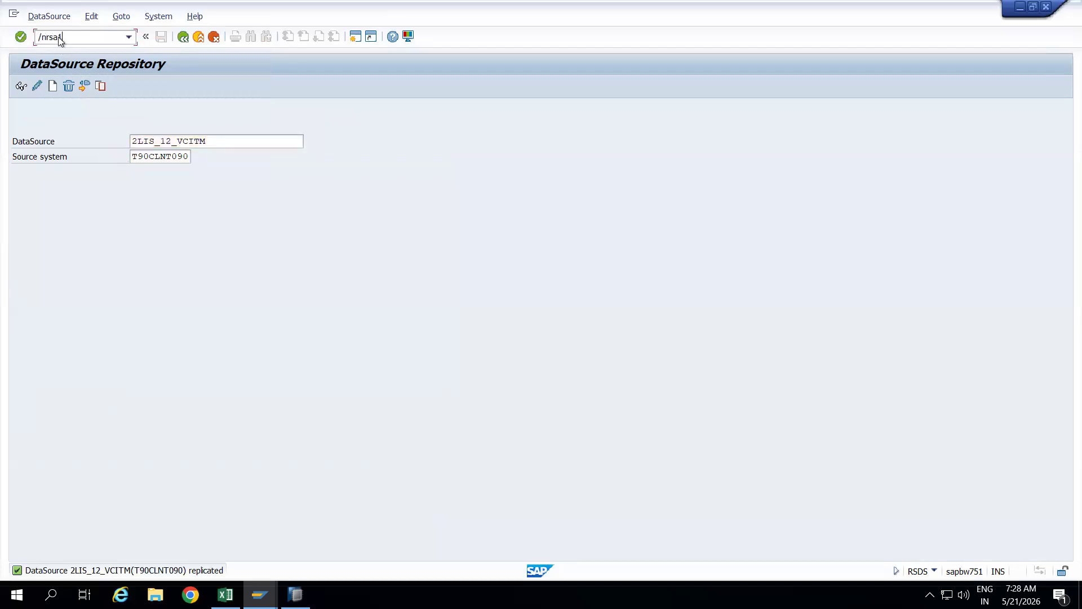
key(Return)
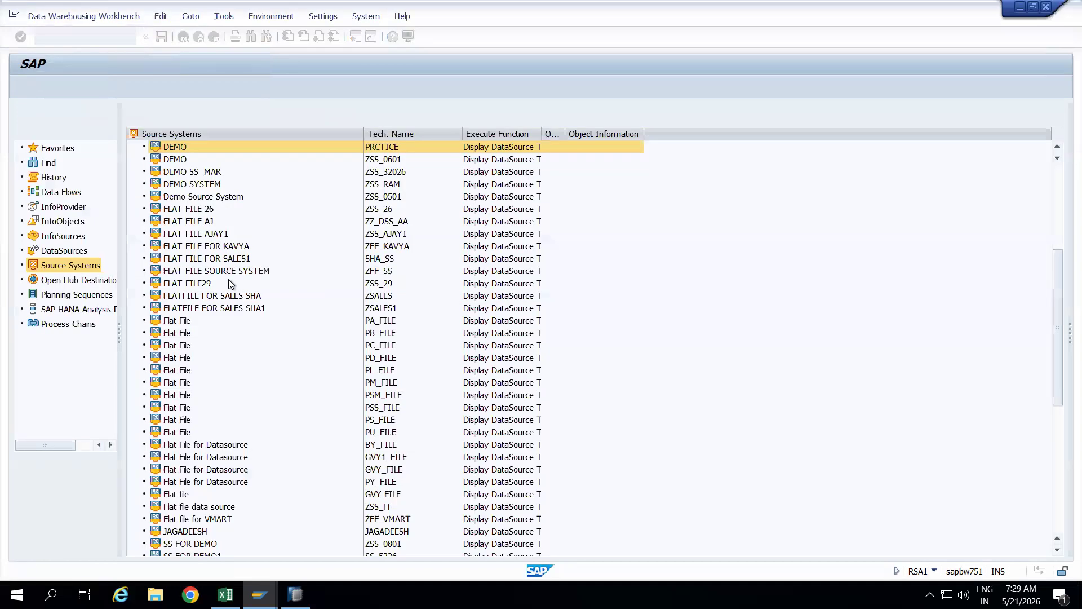
Step: Search the Data Warehousing Workbench for 2LIS_12_VCITM, restricted to the DataSources object type
click(52, 165)
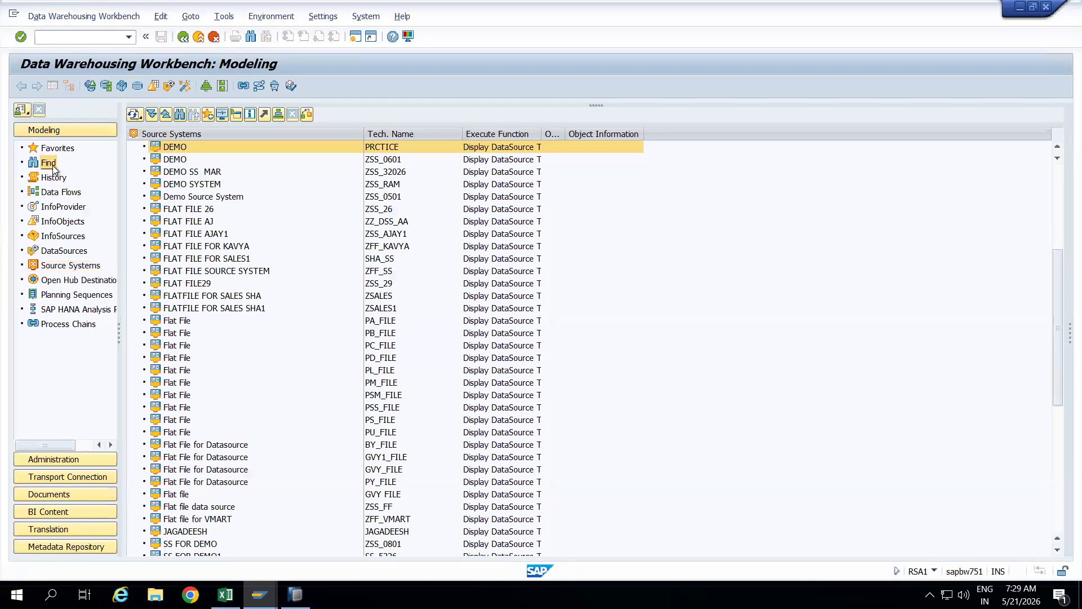
key(ctrl+v)
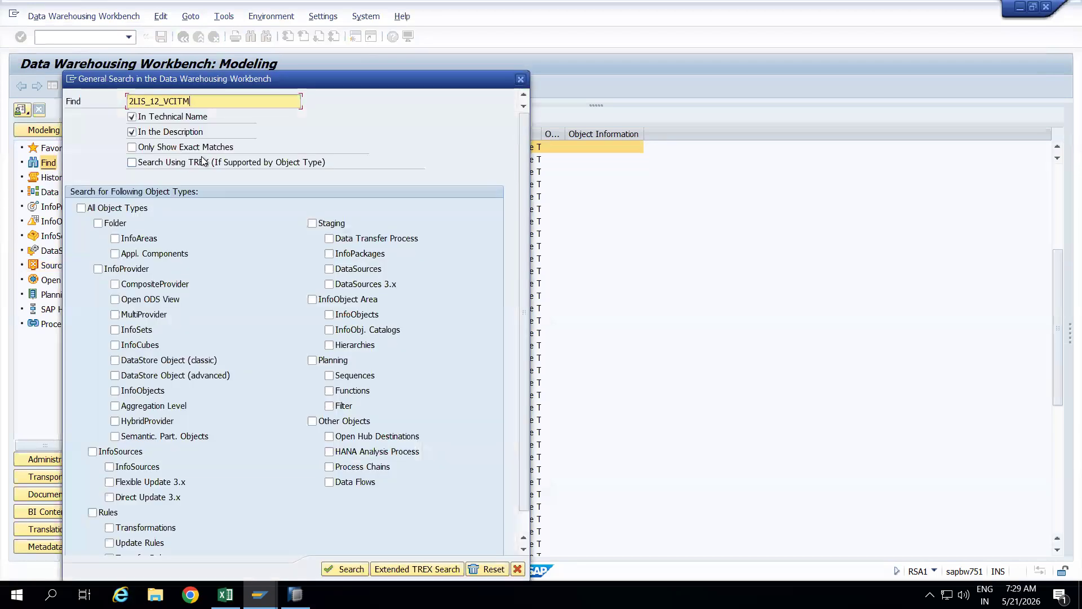
click(339, 275)
click(352, 567)
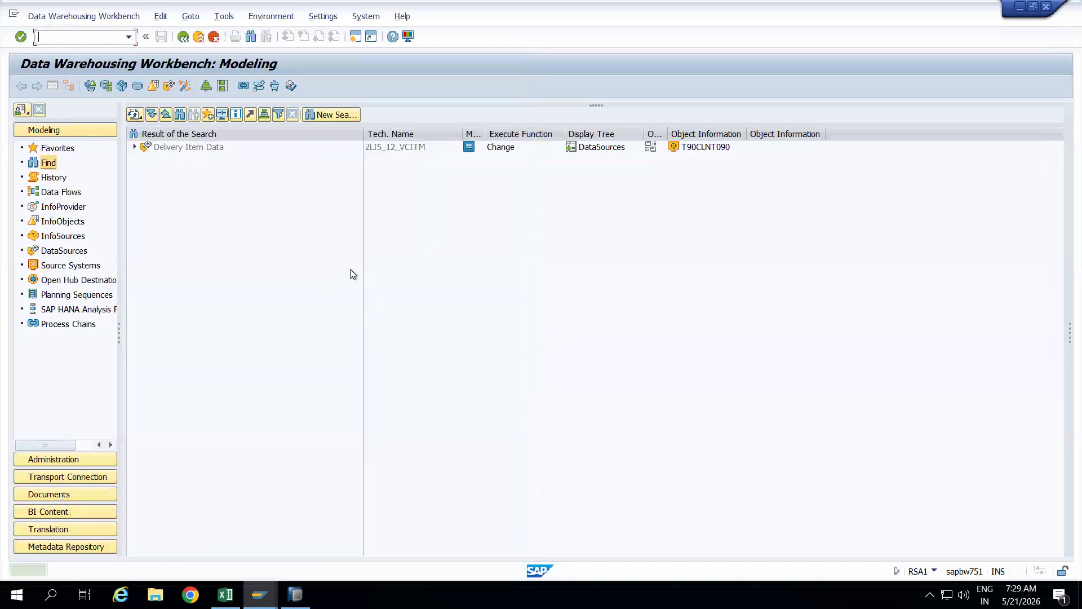
Step: Open the Delivery Item Data DataSource from the search results in change mode and activate it
click(191, 146)
double_click(191, 147)
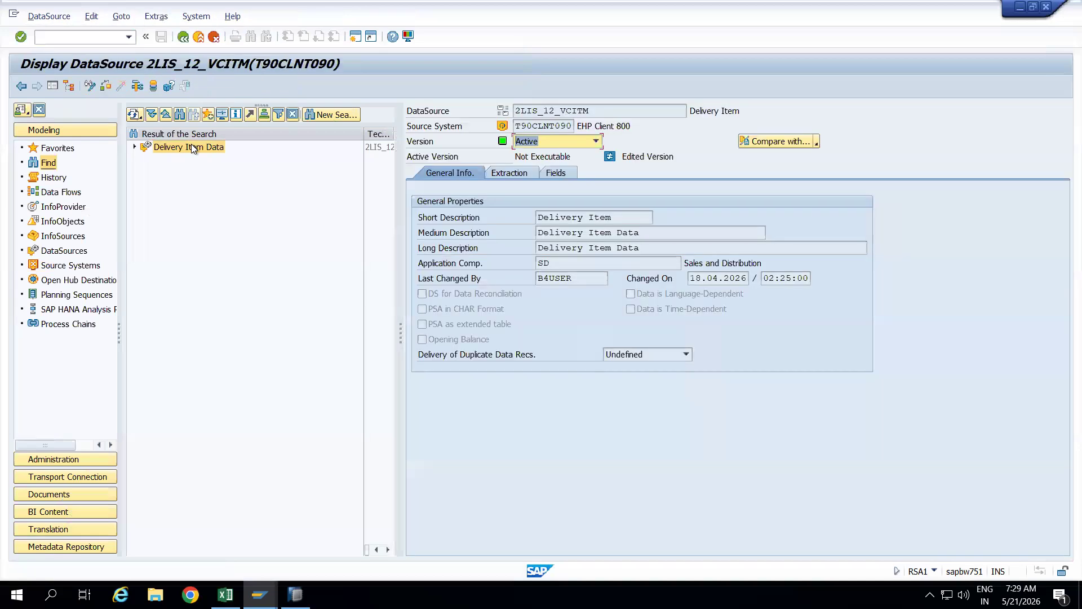
click(89, 87)
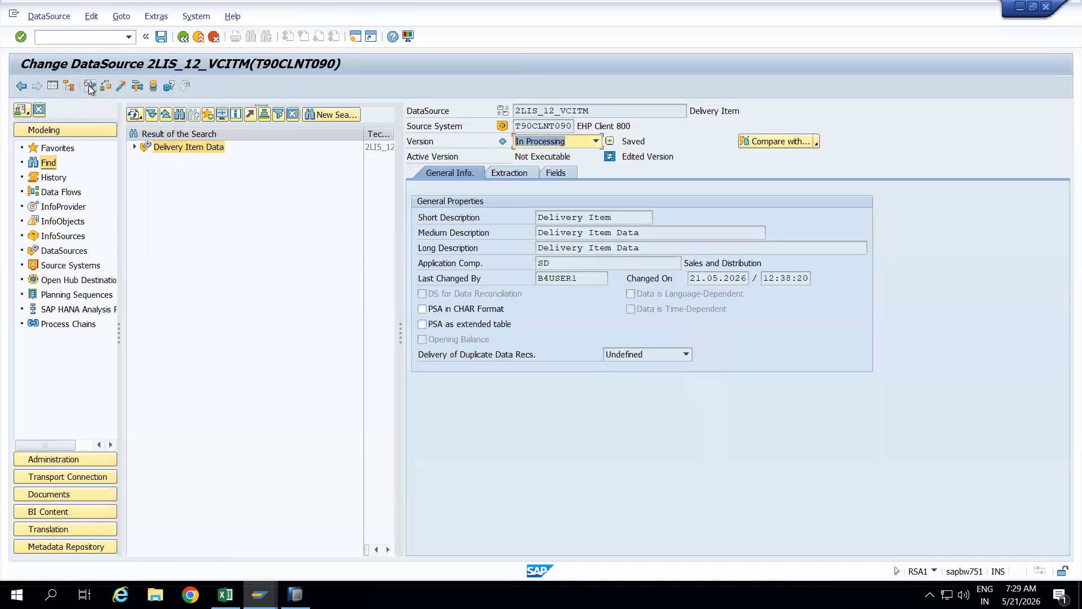
click(120, 85)
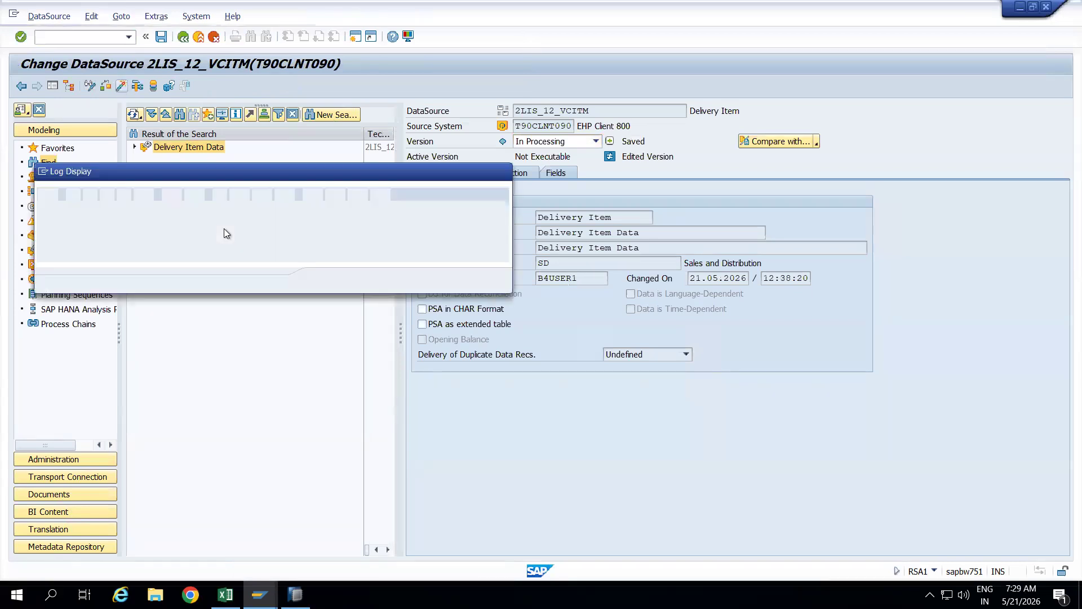
click(324, 282)
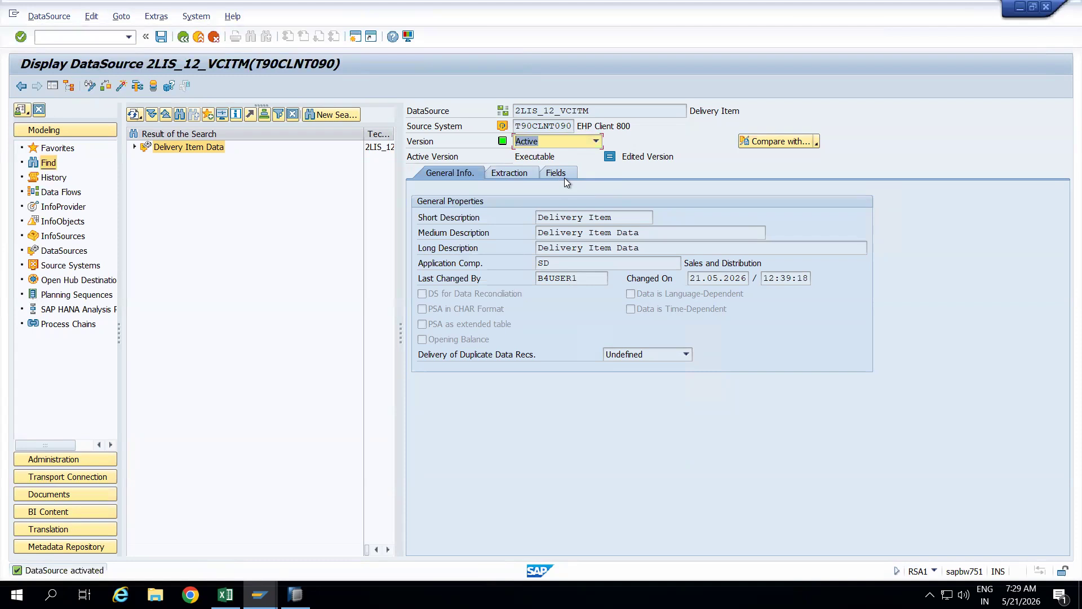
Step: Show the DataSource's fields, widen the description column and mark VBELN, KOQUA, POSNR, BUKRS, WBSTA, LIFNR and KUNAG for review
click(563, 175)
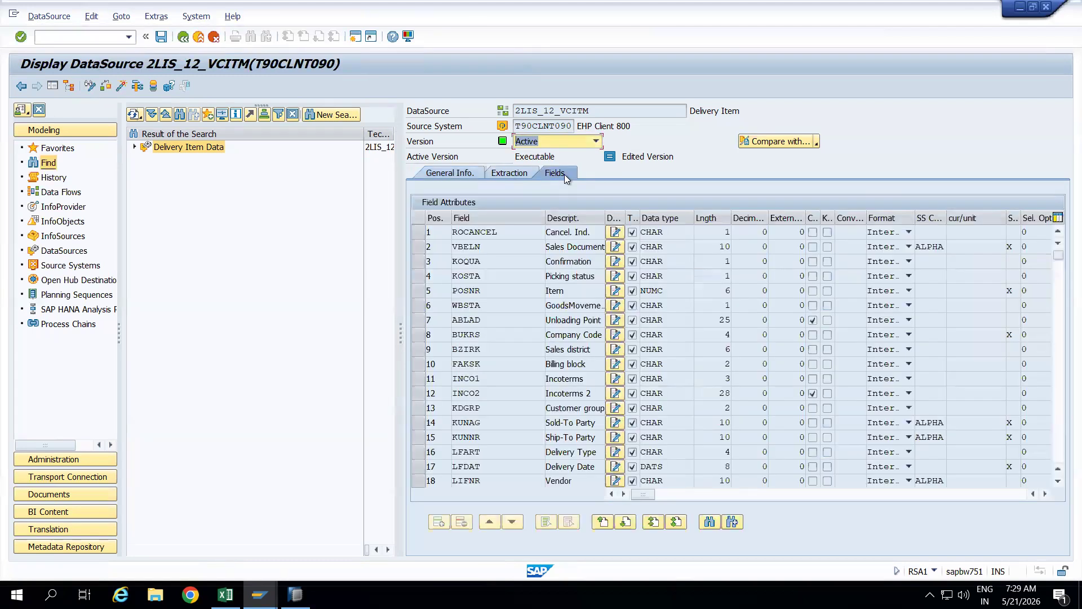
click(512, 231)
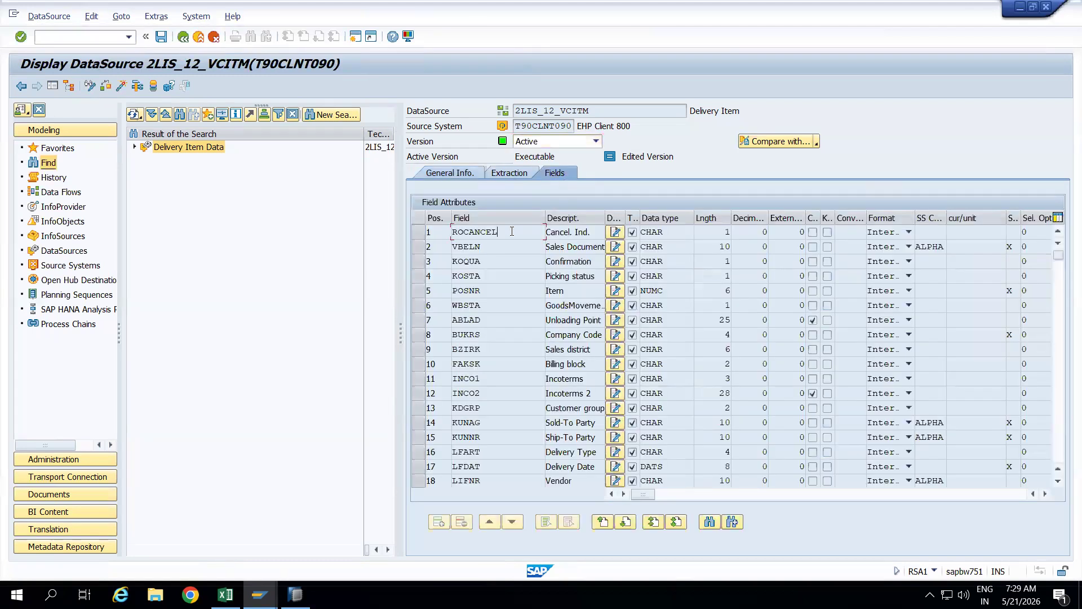
click(418, 248)
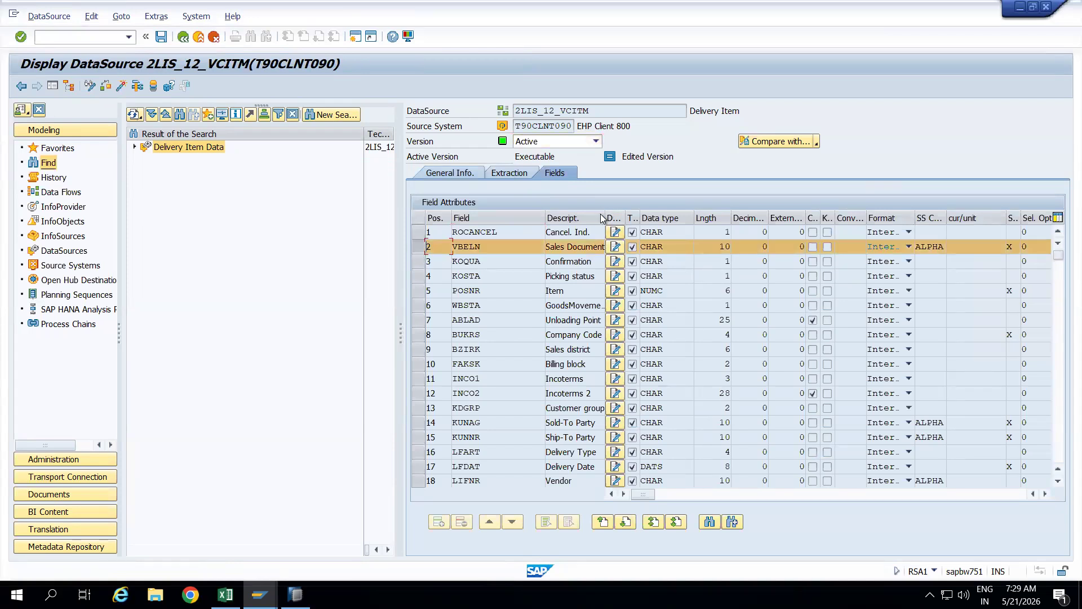
drag(605, 219, 652, 218)
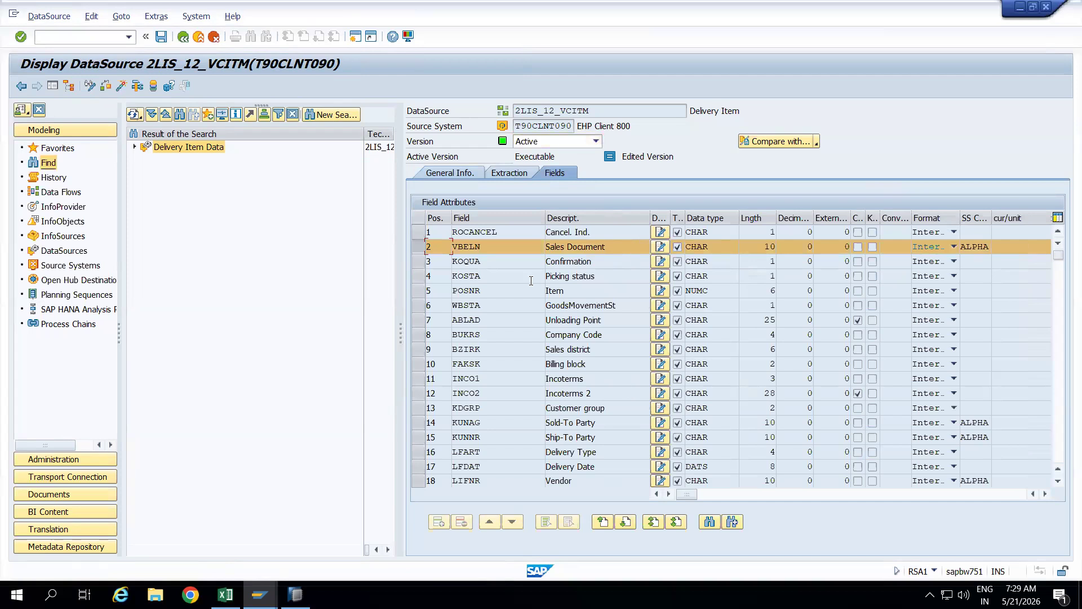
click(417, 262)
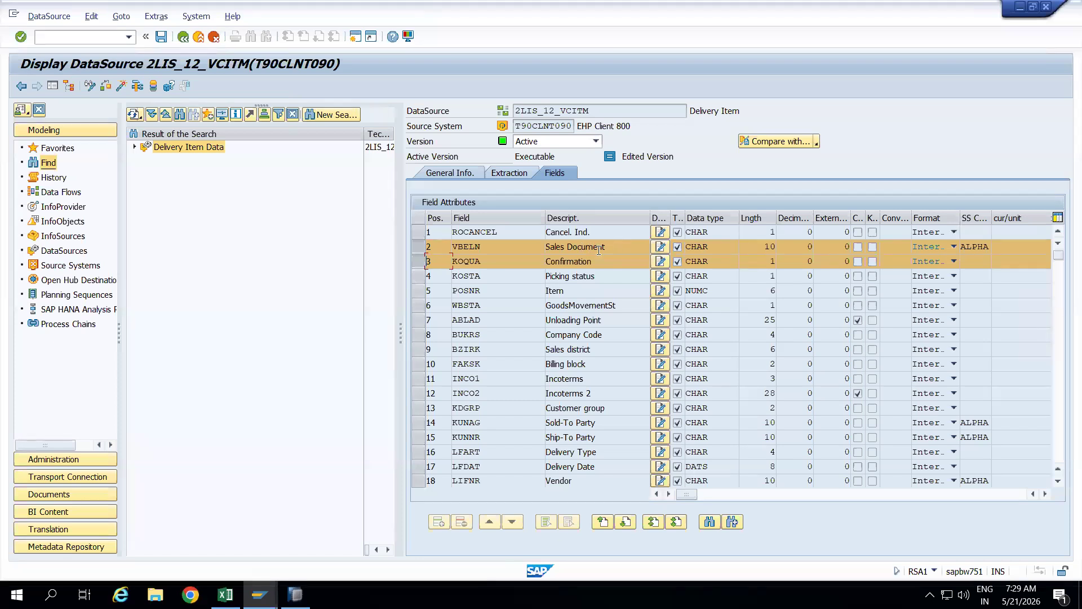
ctrl+click(418, 290)
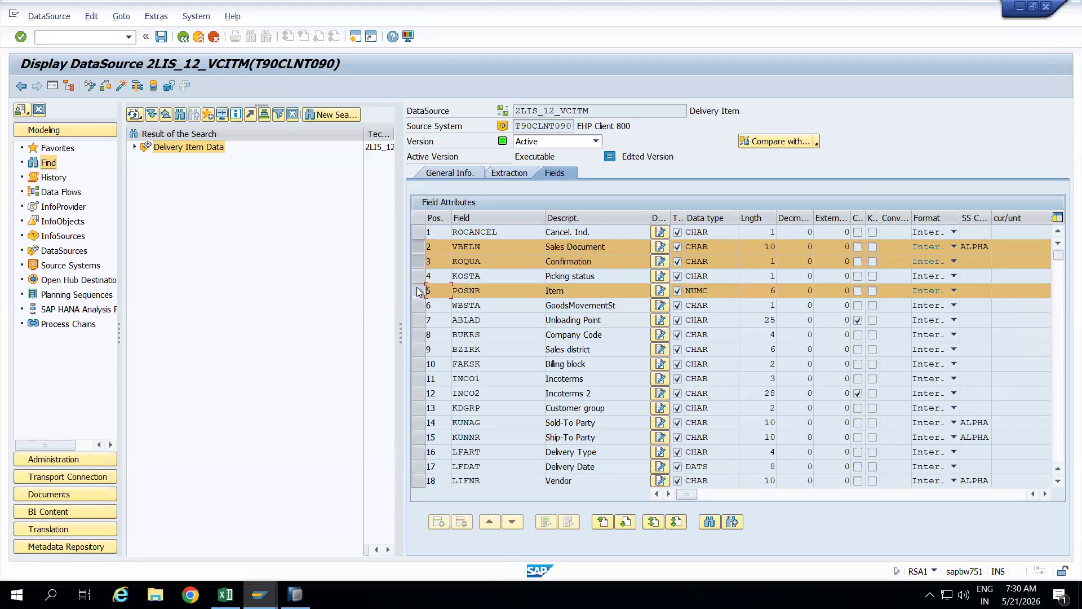
ctrl+click(418, 335)
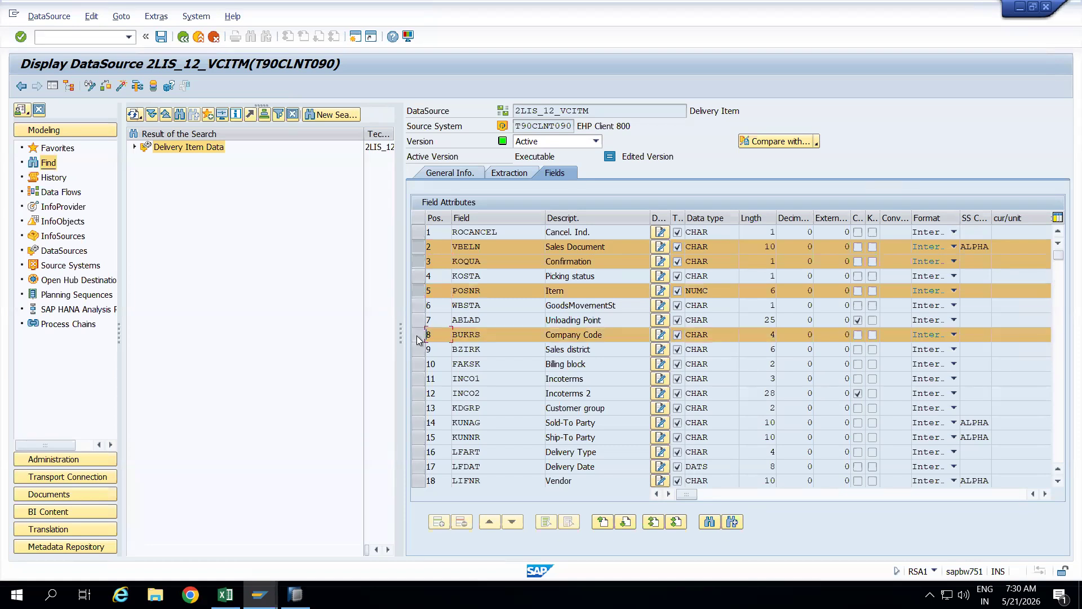
ctrl+click(418, 305)
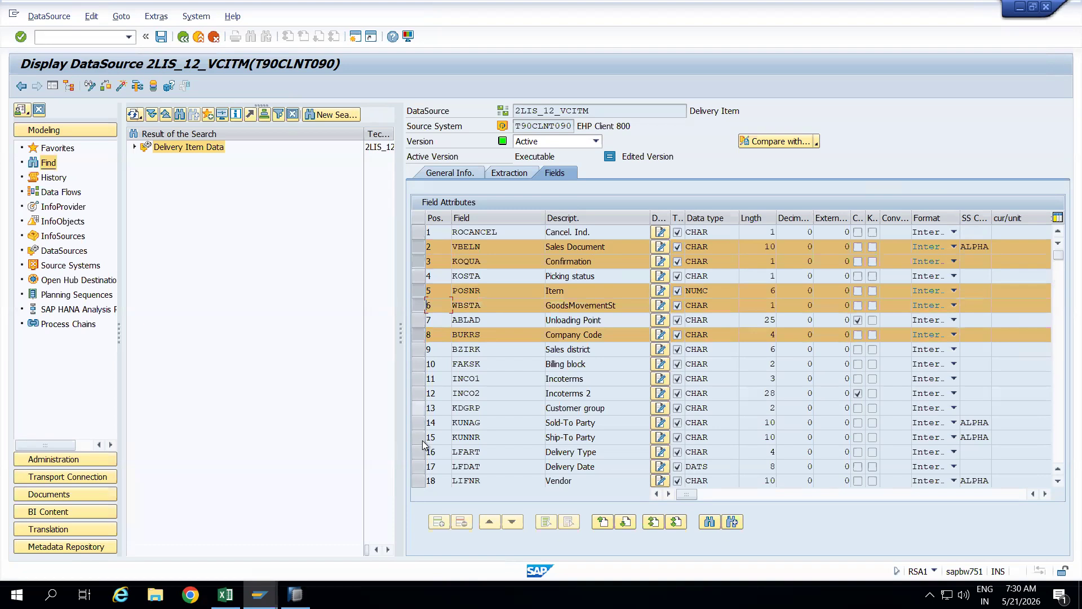
ctrl+click(418, 481)
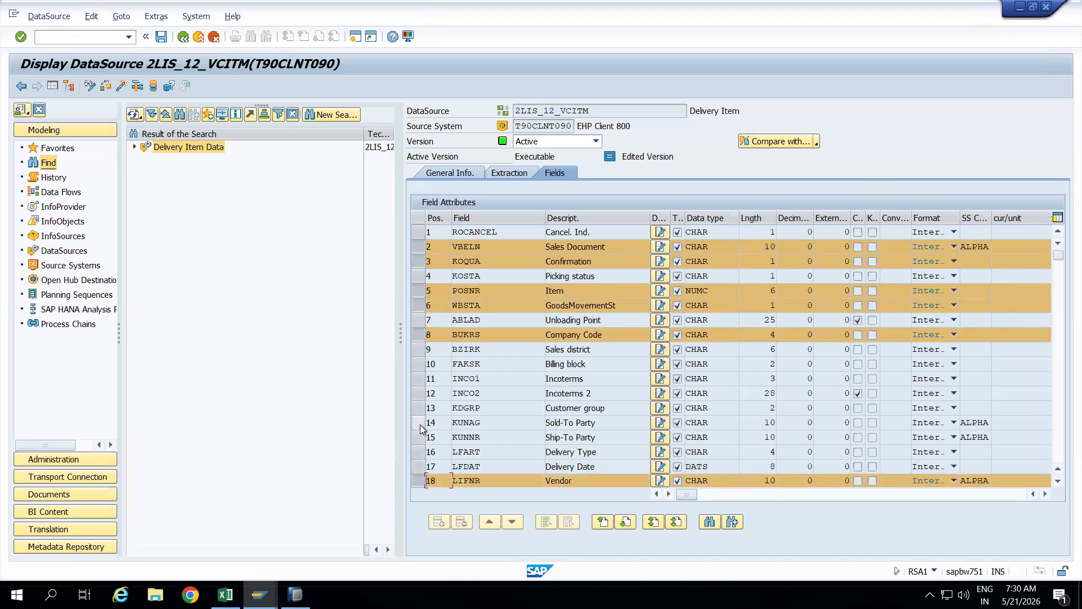
ctrl+click(420, 424)
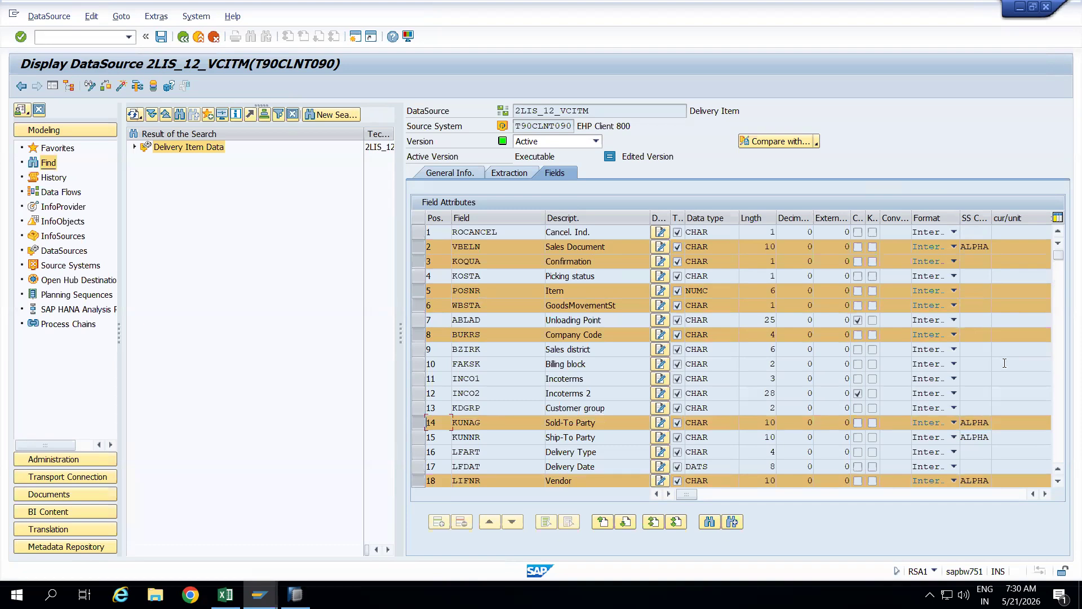
Step: Further down the field list, mark VKORG, AEDAT, VBTYP, CHARG and ERDAT for review
click(1057, 365)
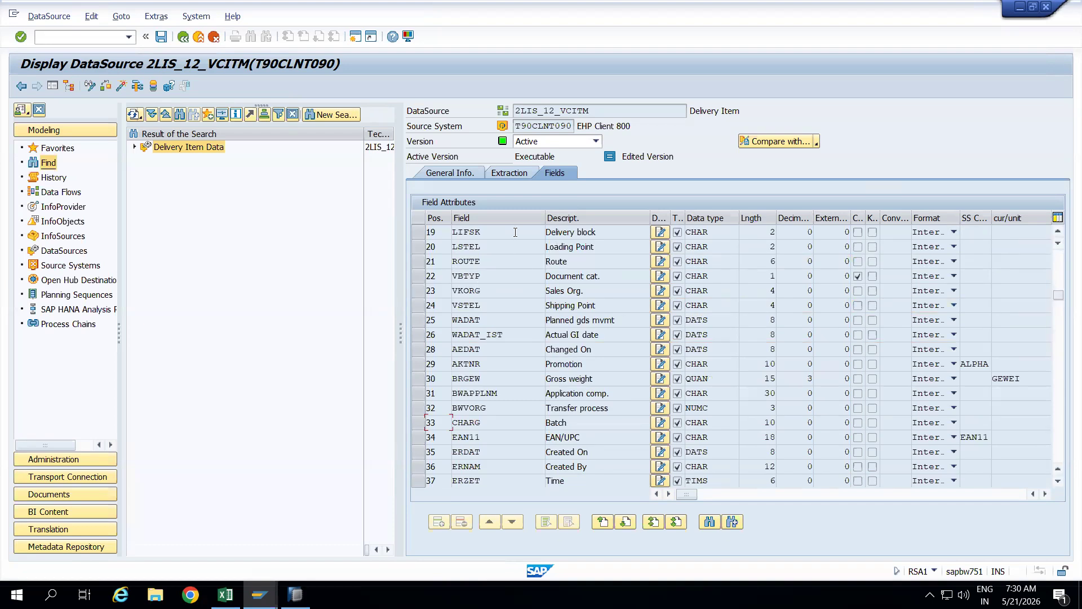
click(418, 291)
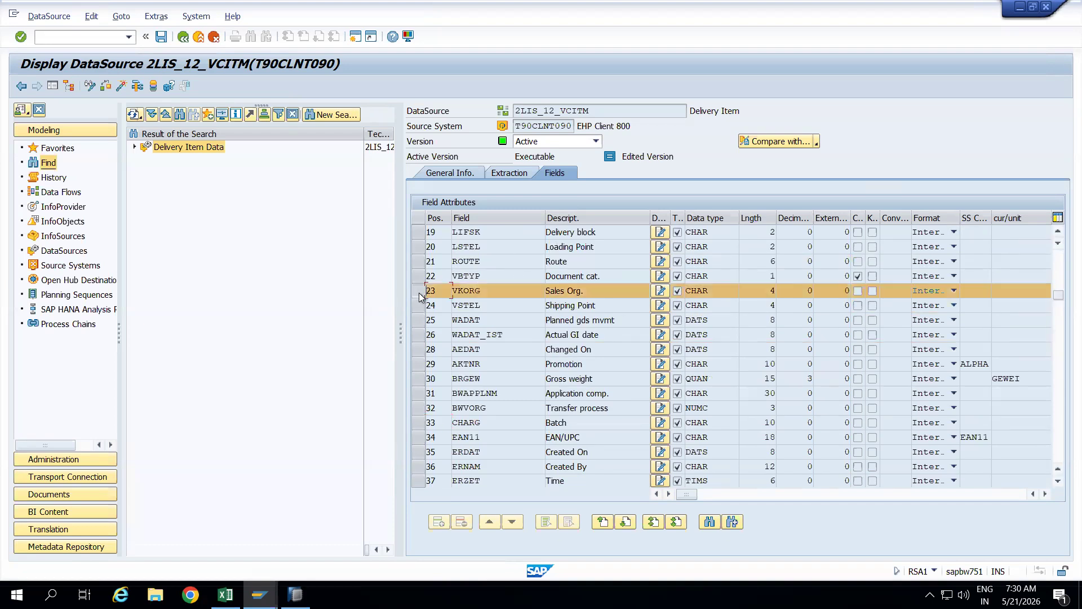
click(418, 350)
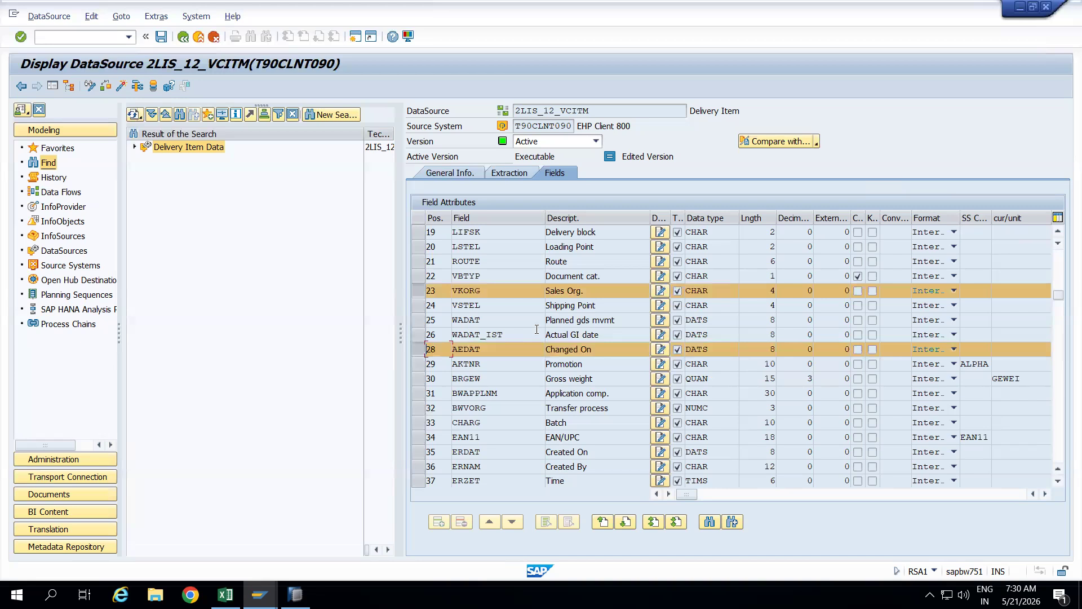
click(421, 278)
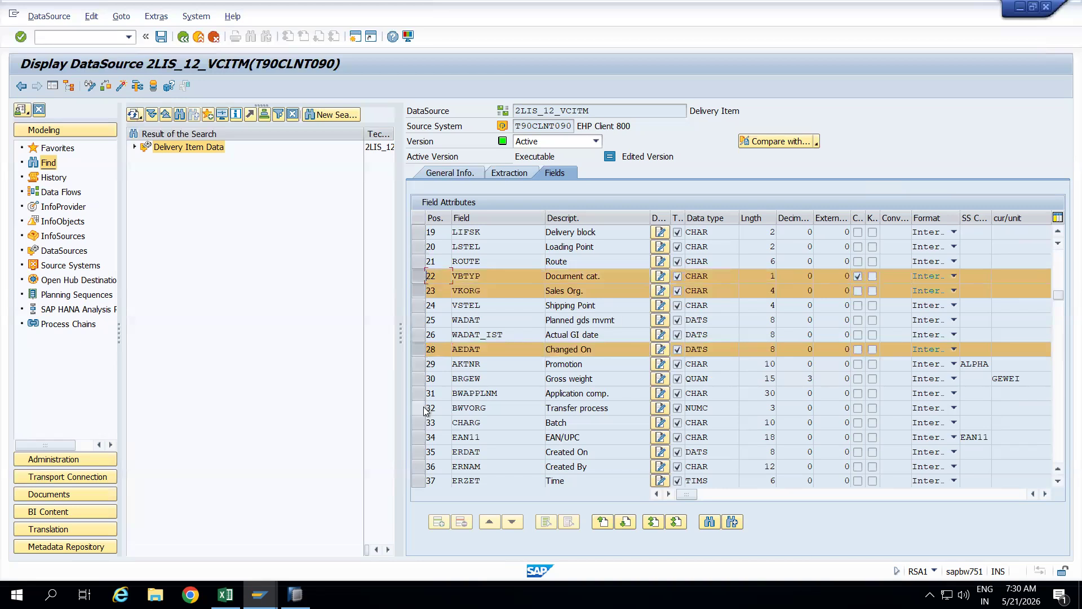
click(423, 427)
click(419, 452)
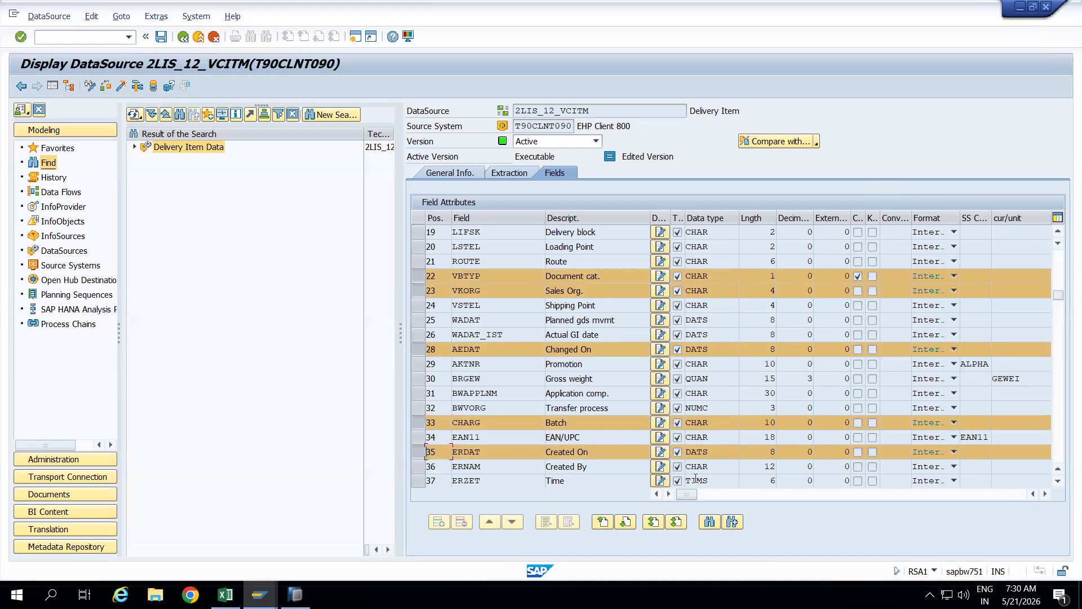
Step: Mark the delivery quantity field LFIMG for review, and leave the DataSource display for the search results
click(1060, 418)
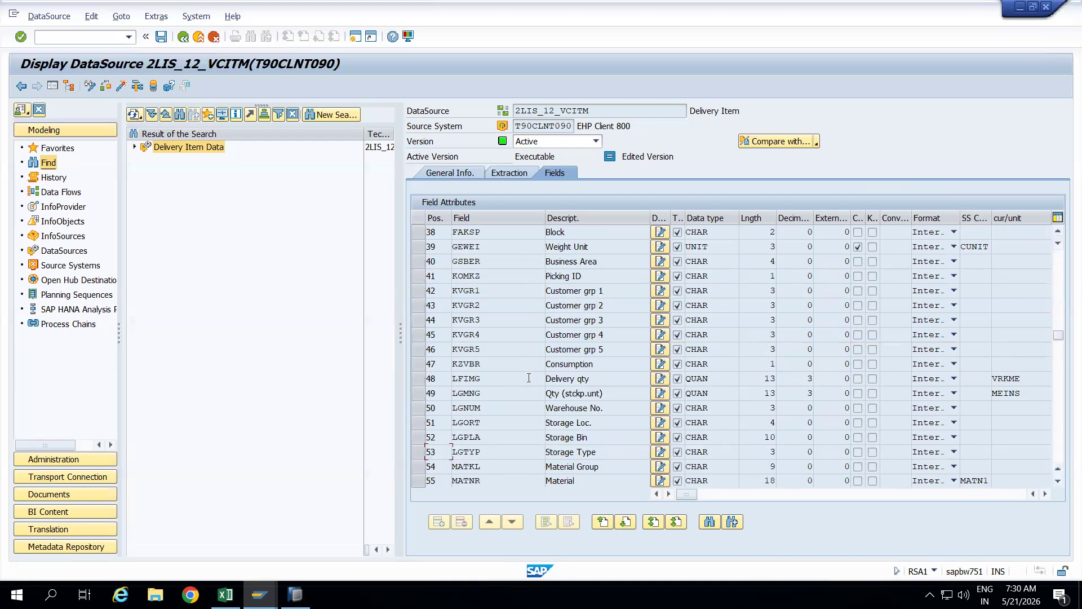
click(420, 380)
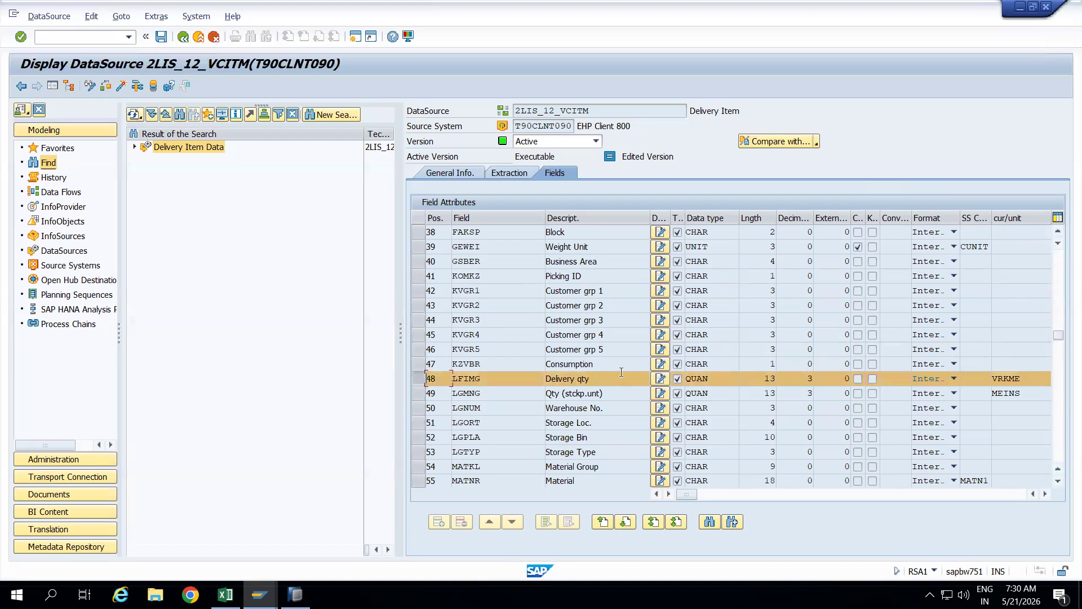
click(198, 36)
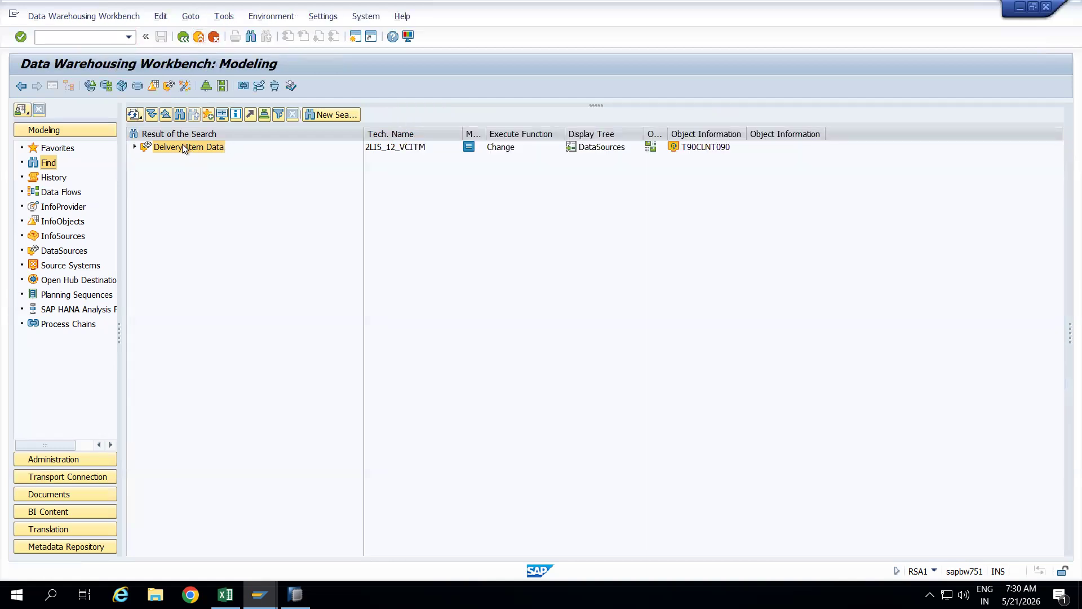
Step: Delete the InfoPackages 2LIS_12_VCITM_DELTA_ERP and 2LIS_12_VCITM_INIT_ERP under the Delivery Item Data DataSource
right_click(183, 146)
click(136, 147)
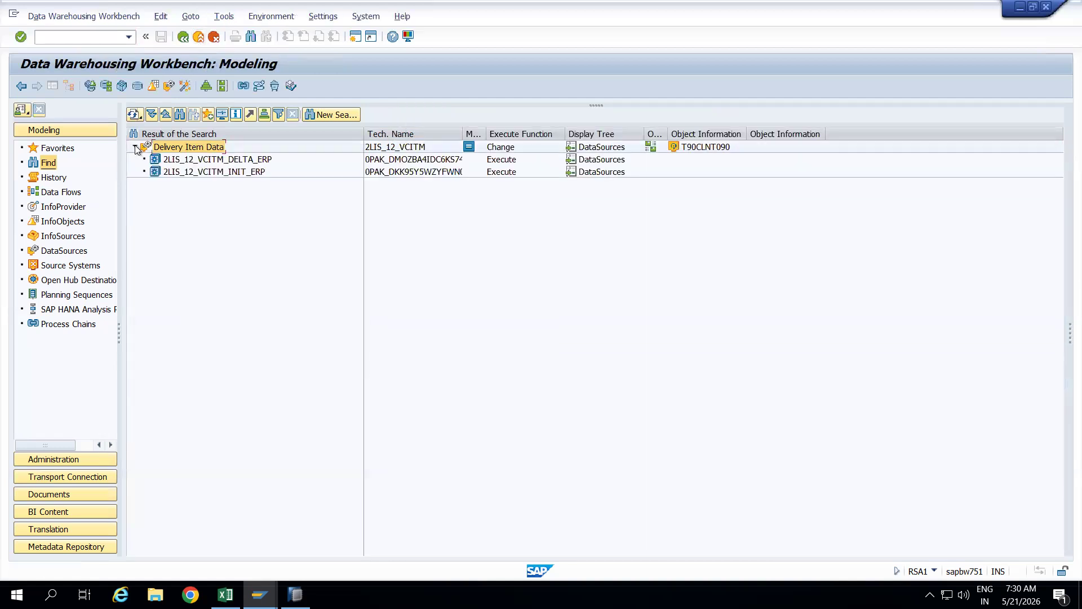
click(209, 163)
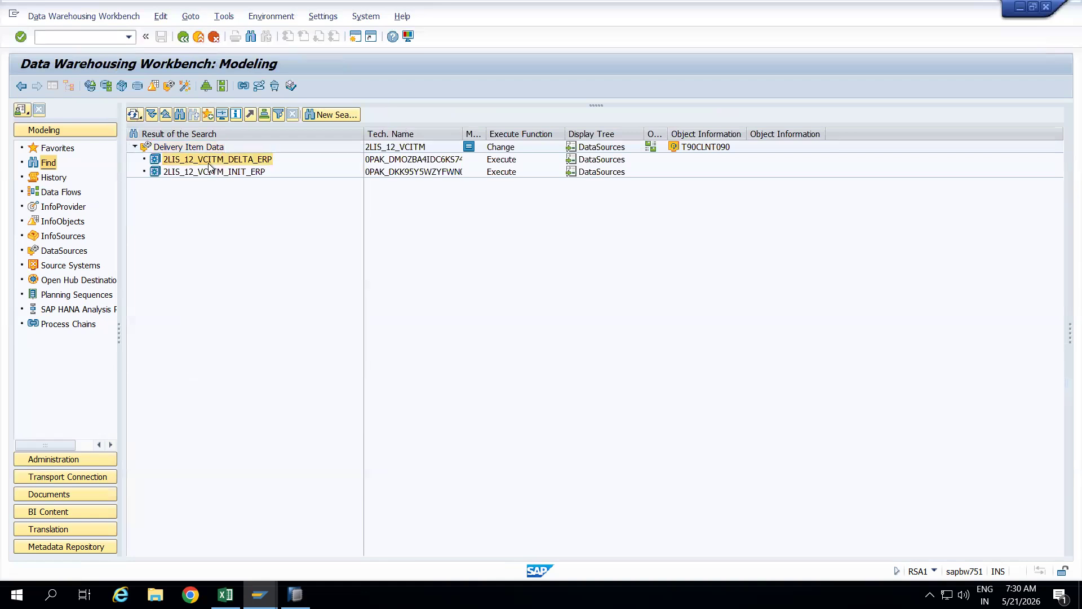
right_click(210, 164)
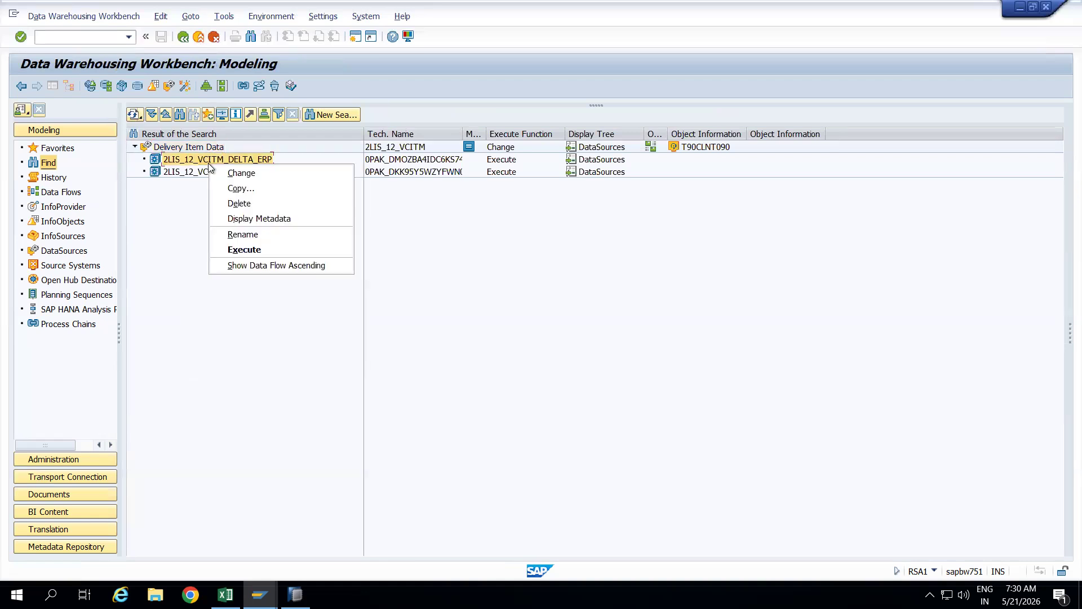
click(244, 204)
click(231, 273)
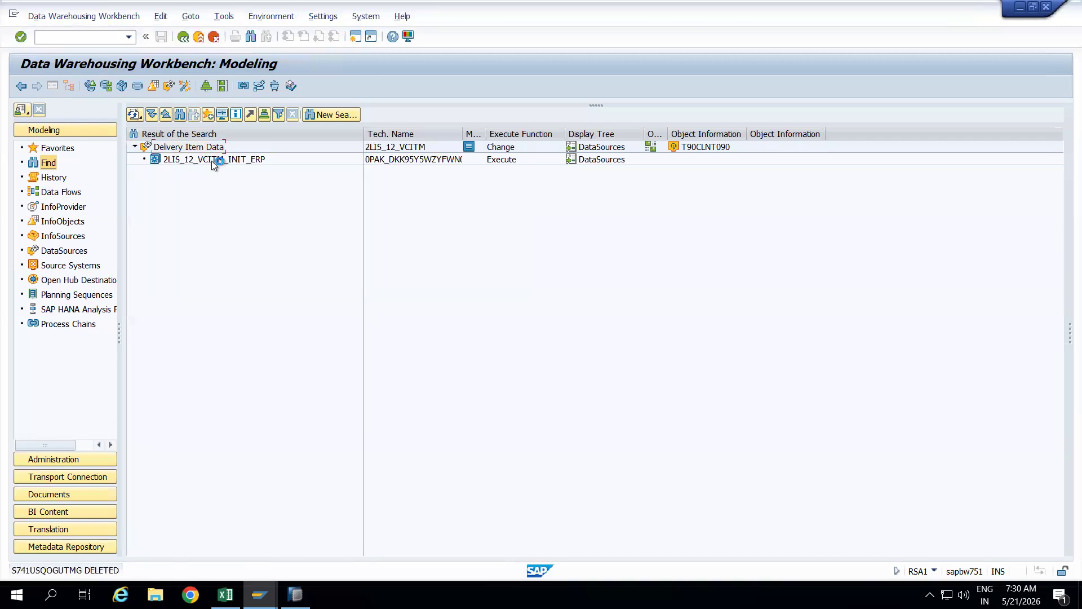
right_click(211, 161)
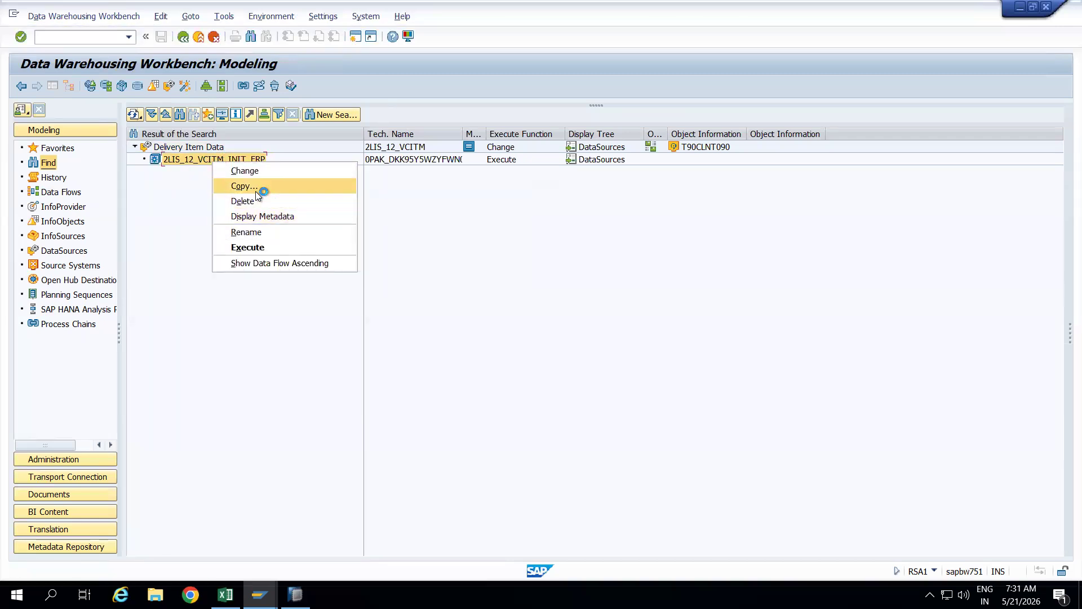
click(252, 200)
click(244, 268)
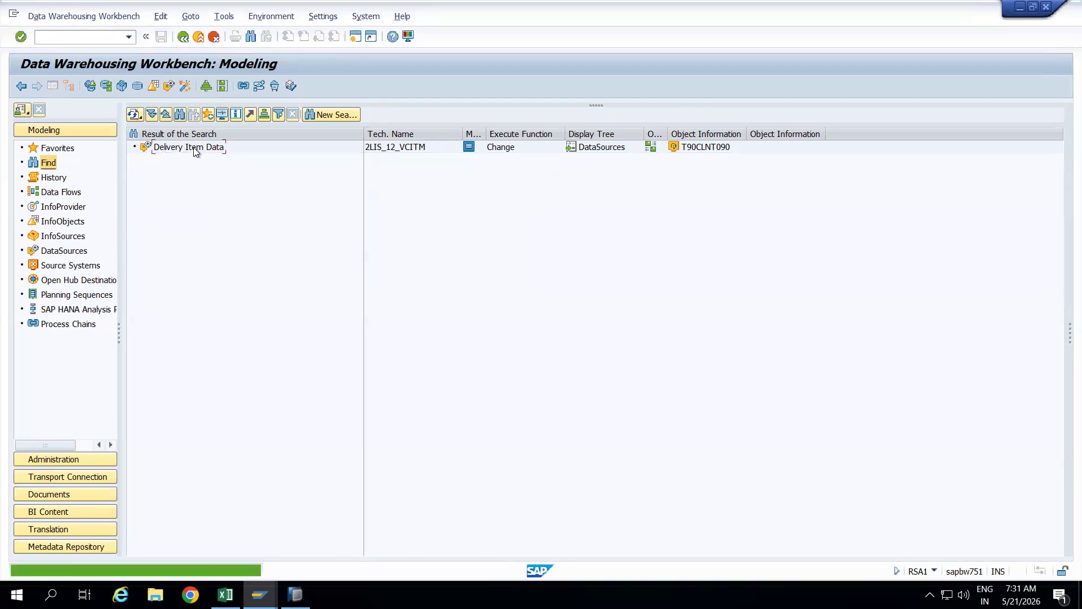
Step: Create and save an InfoPackage with the description Init for the Delivery Item Data DataSource
right_click(195, 151)
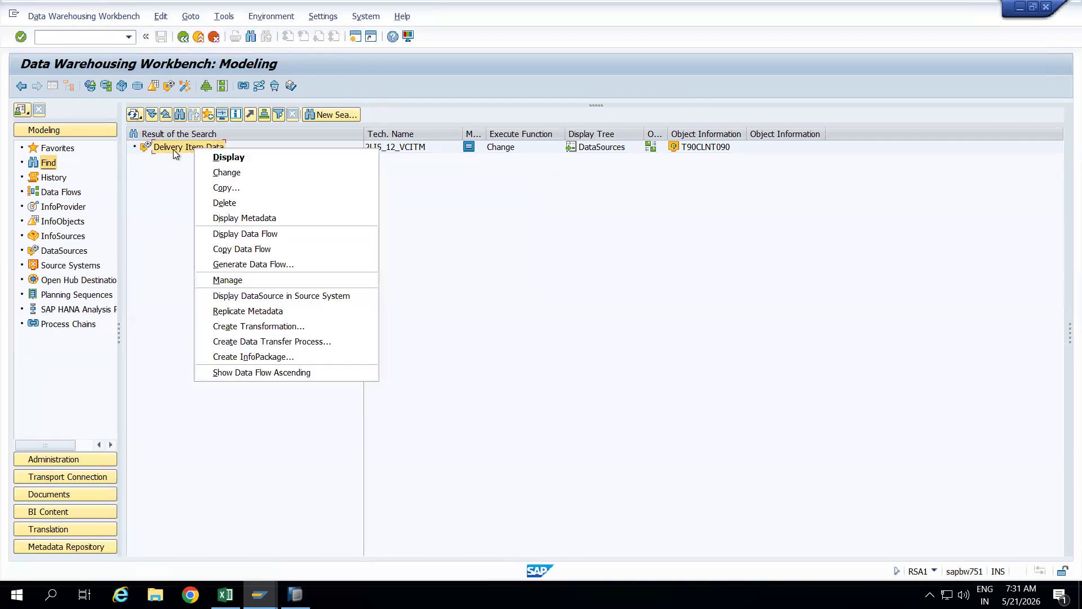
click(260, 357)
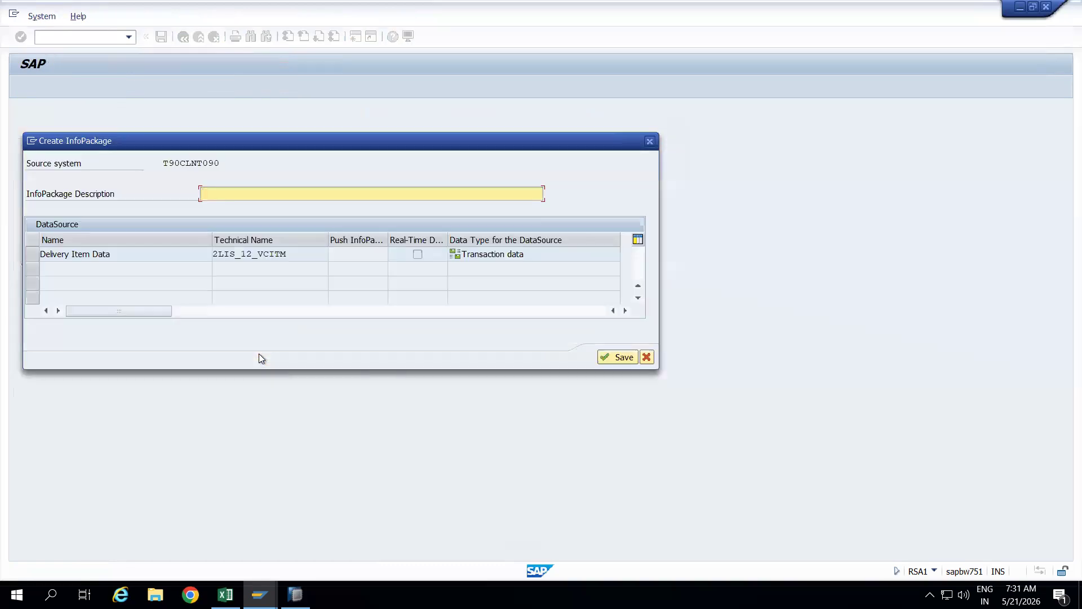
text(Init)
click(614, 357)
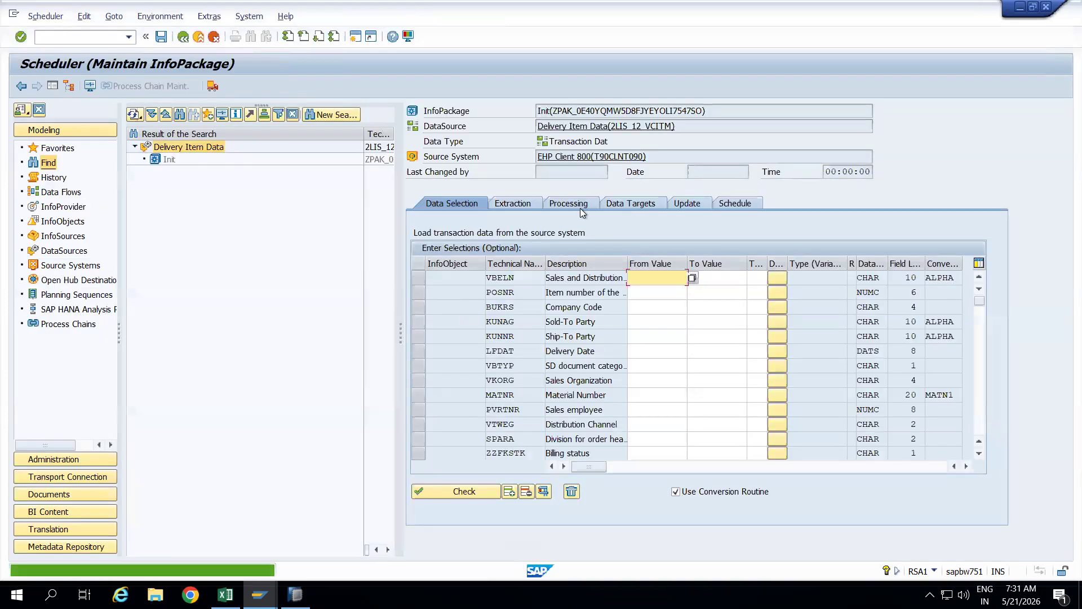
Step: Review the InfoPackage's extraction, processing and data target settings, and set its update mode to Initialize Delta Process, Initialization with Data Transfer
click(529, 204)
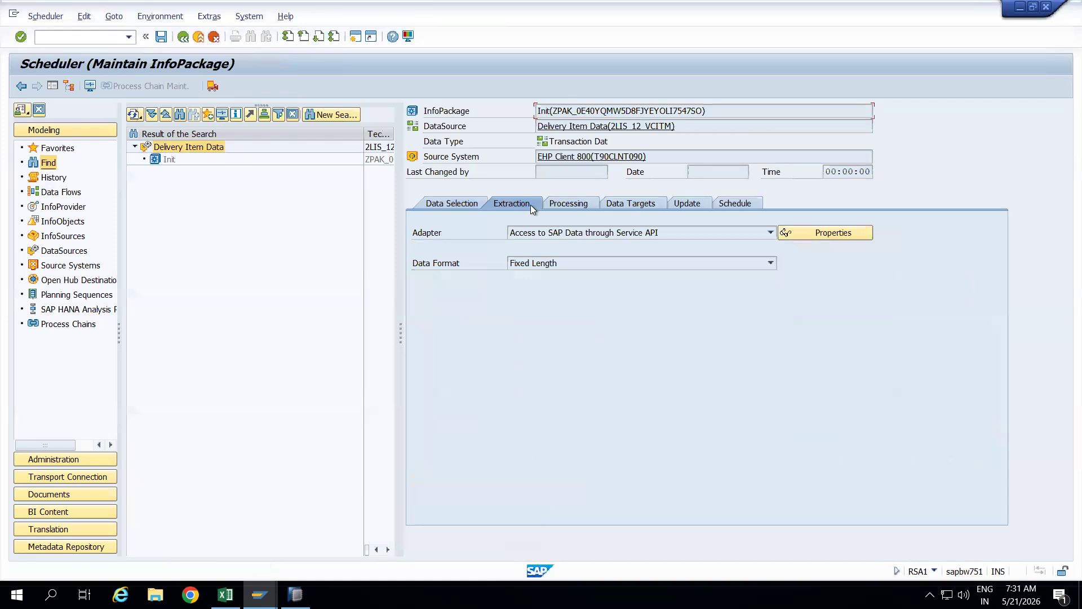
click(579, 204)
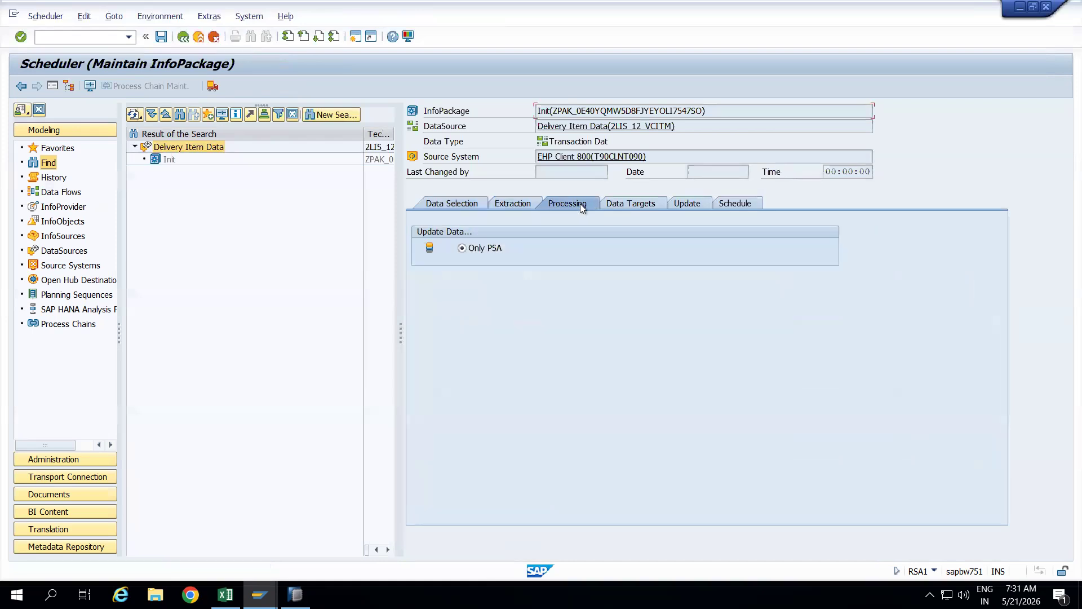
click(631, 206)
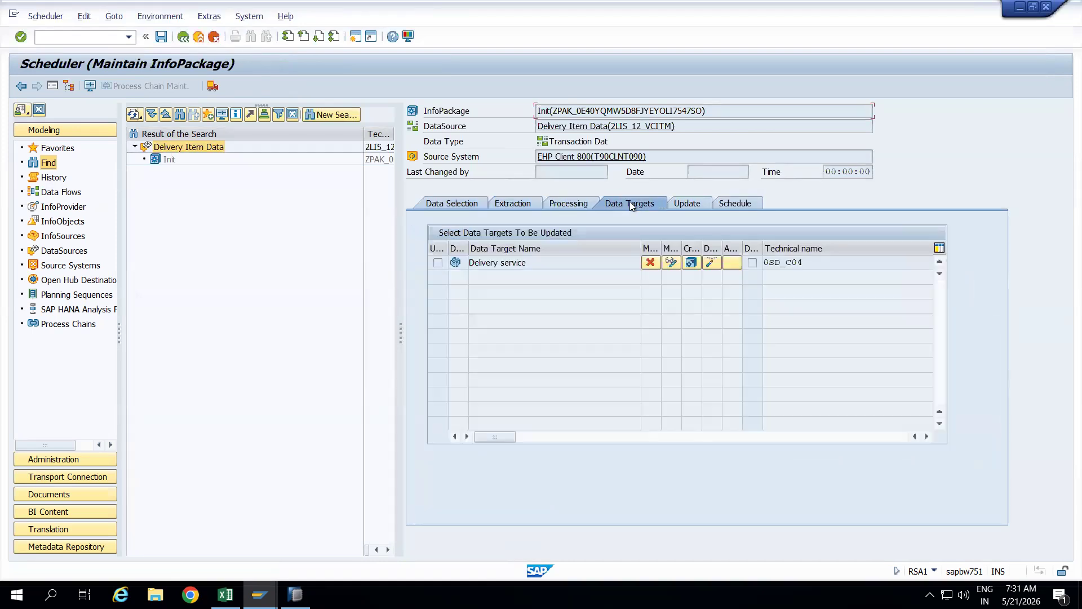
click(695, 204)
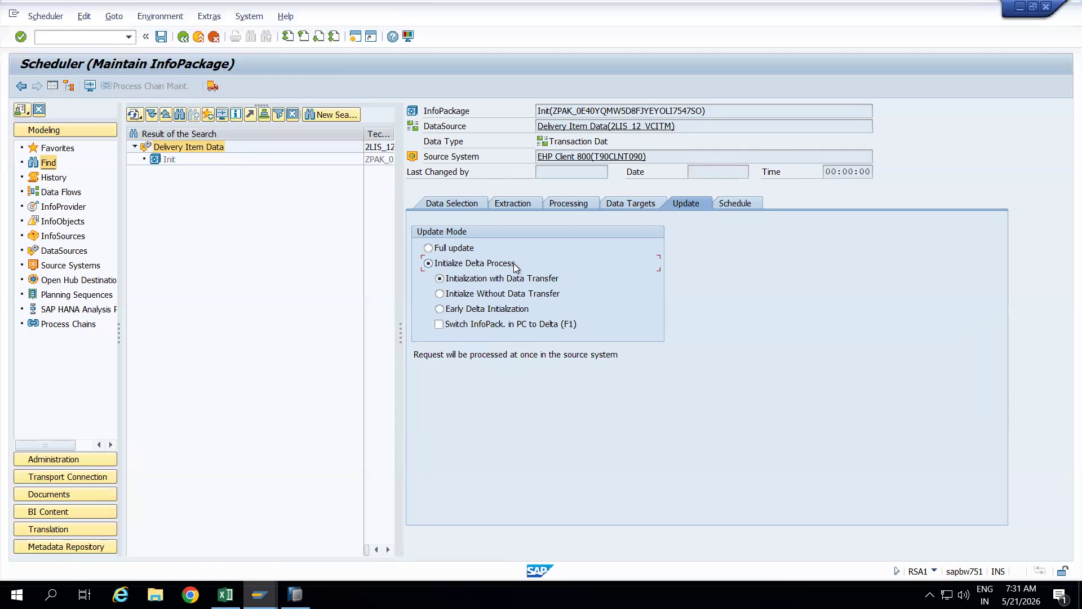
click(429, 248)
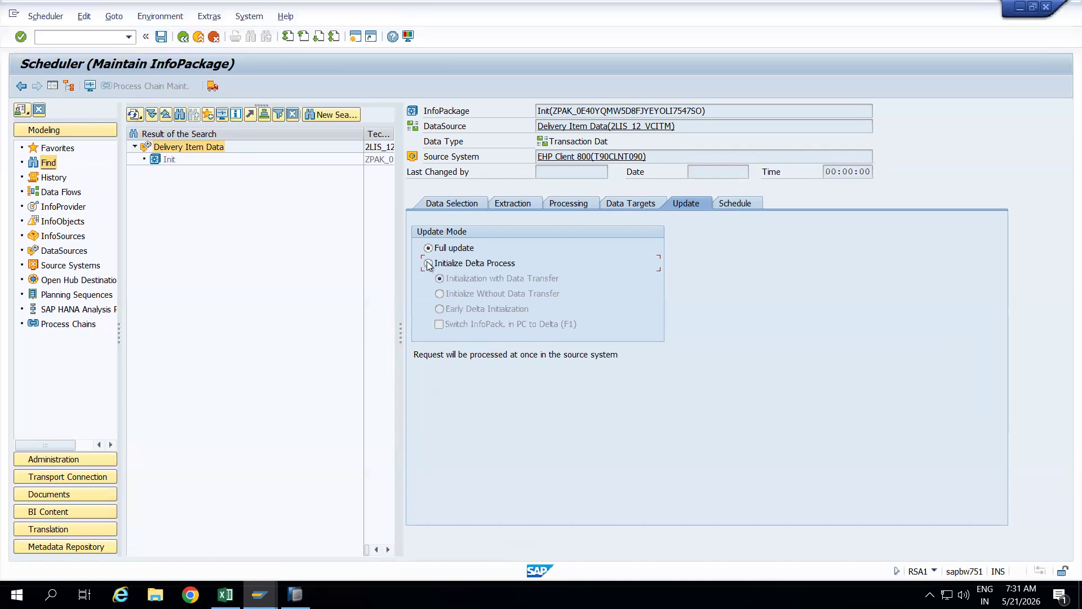
click(429, 264)
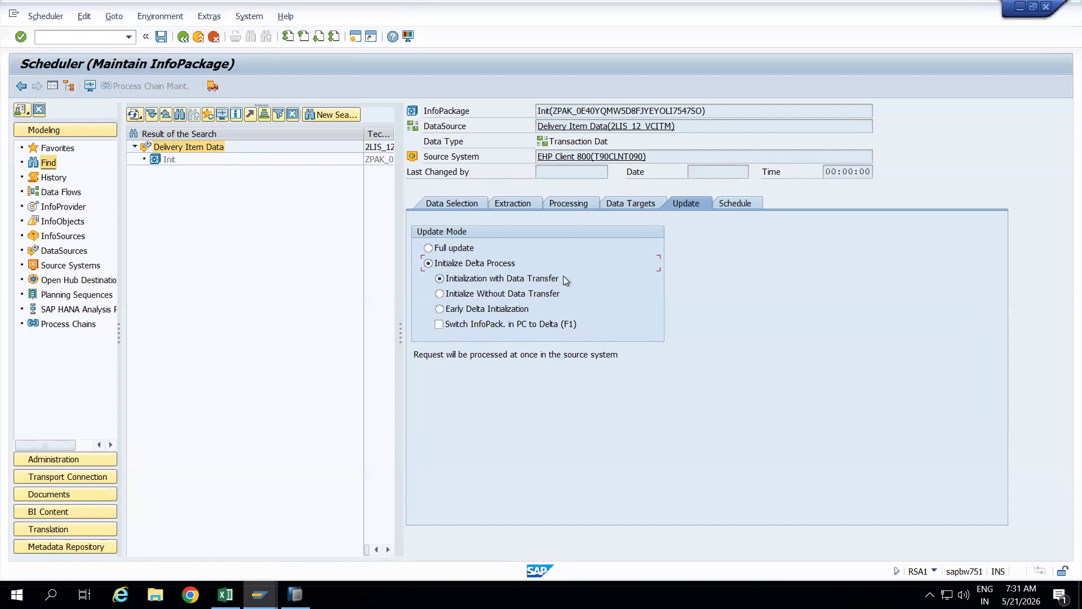
click(428, 247)
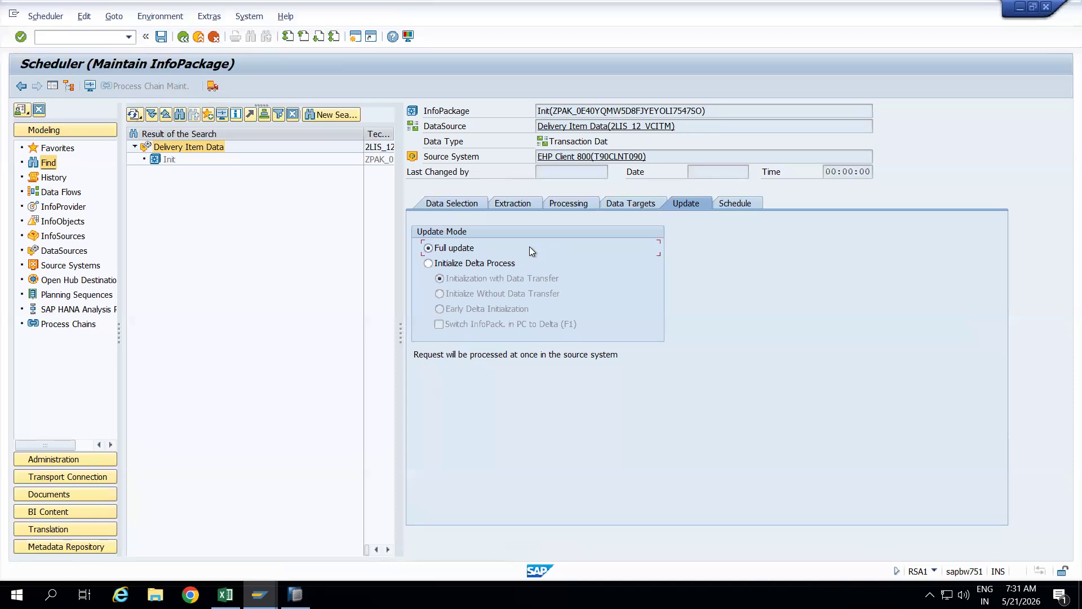
click(428, 263)
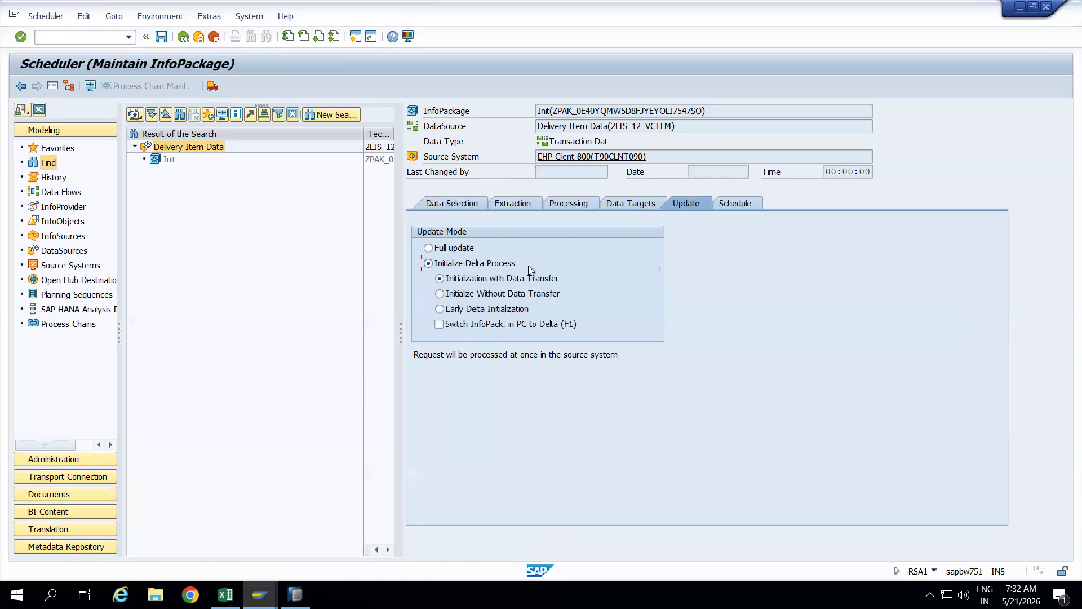
Step: Check the source system for existing initializations, and run the Init InfoPackage with the data load starting immediately
click(728, 204)
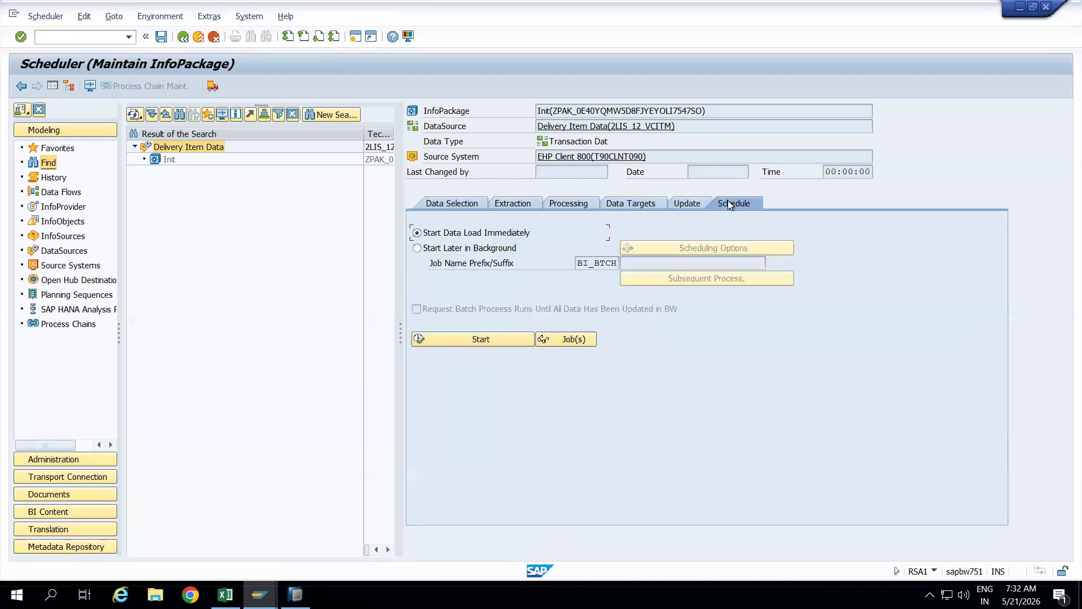
click(45, 16)
click(65, 80)
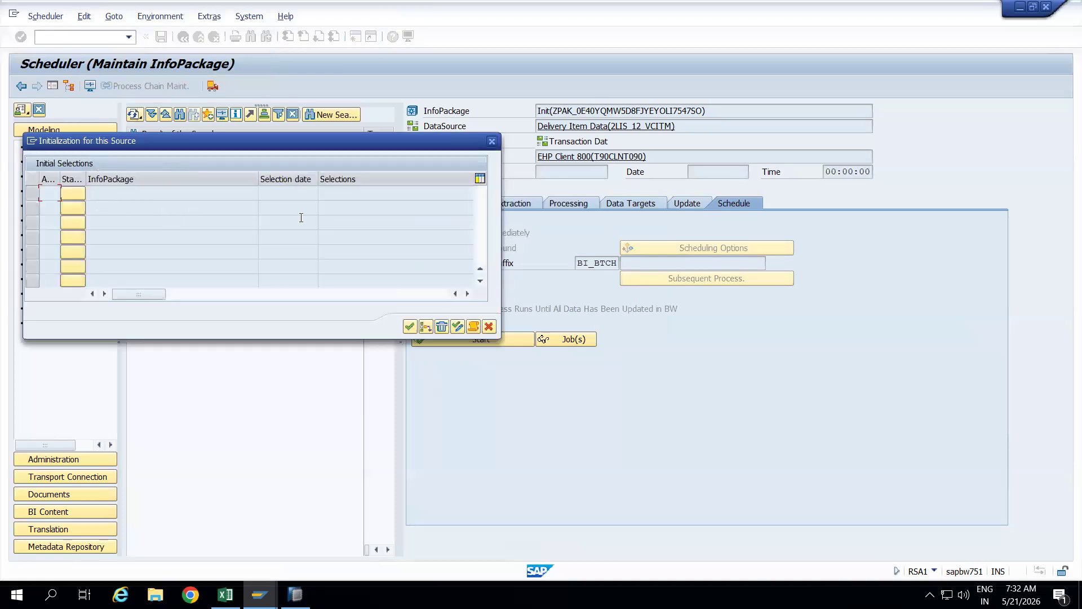
click(491, 141)
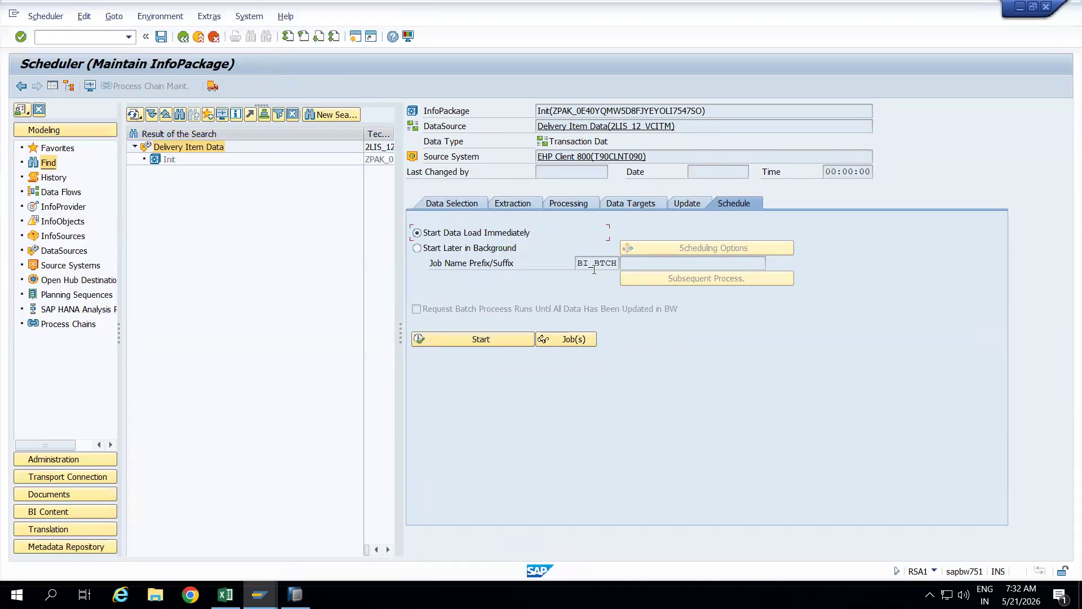
click(505, 336)
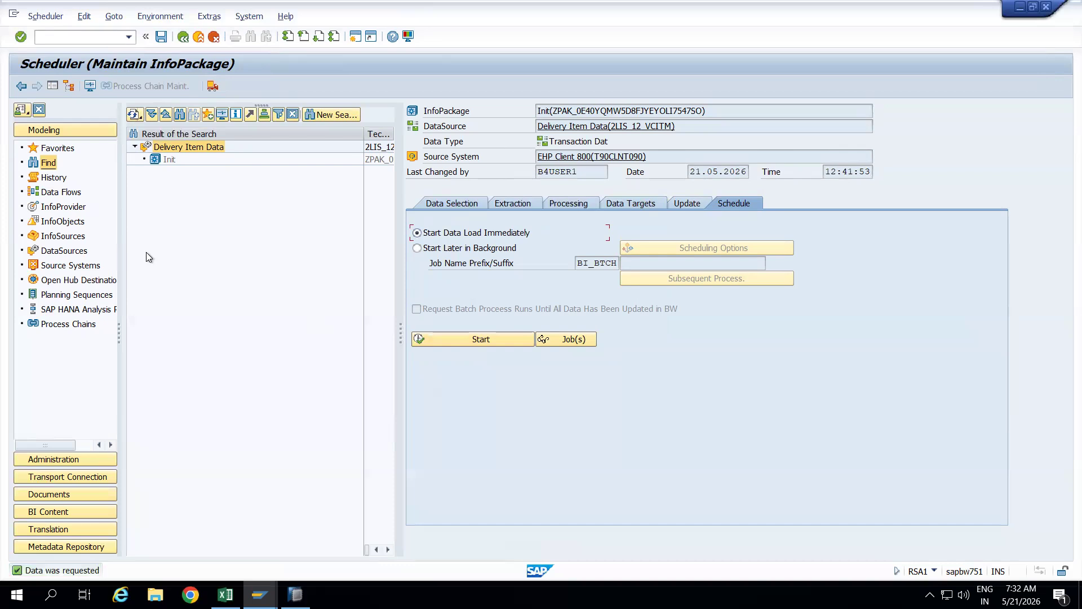
Step: Monitor the Init load request, refreshing its status and record count until the load to PSA ends
click(89, 86)
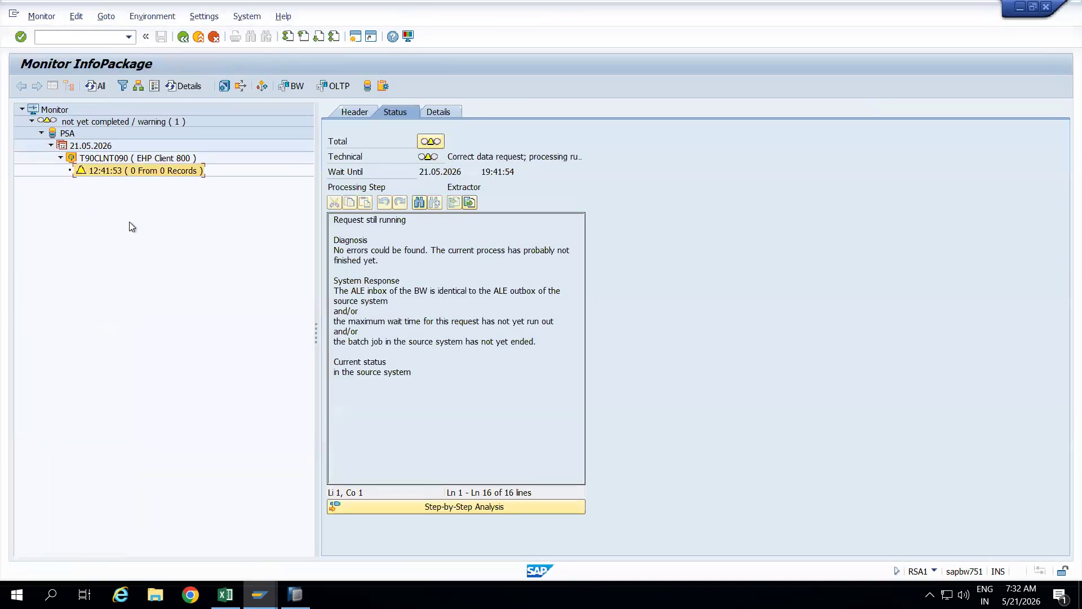
click(92, 88)
click(148, 172)
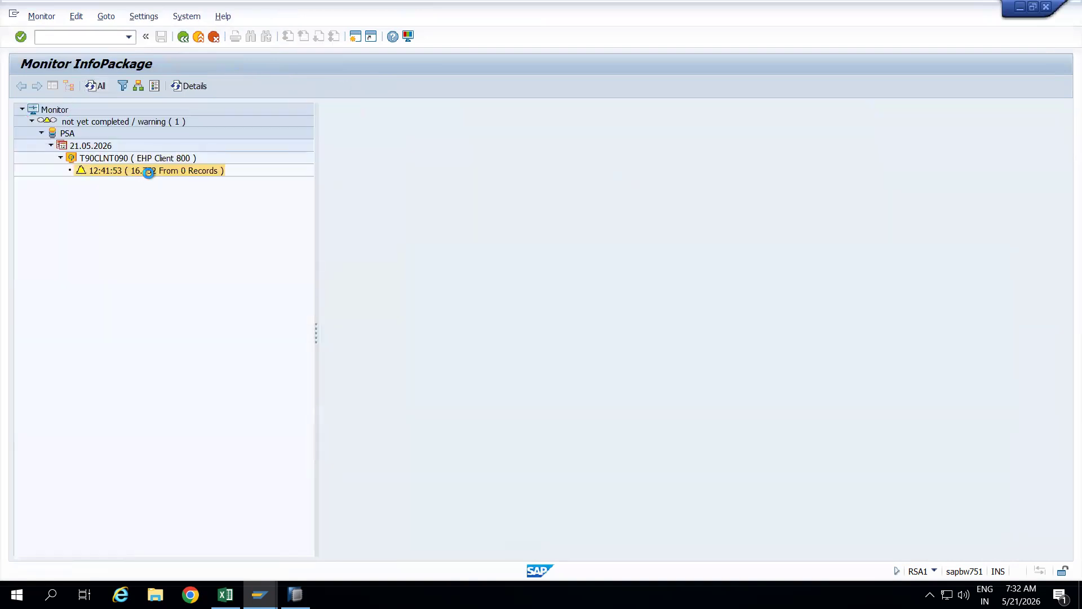
click(92, 87)
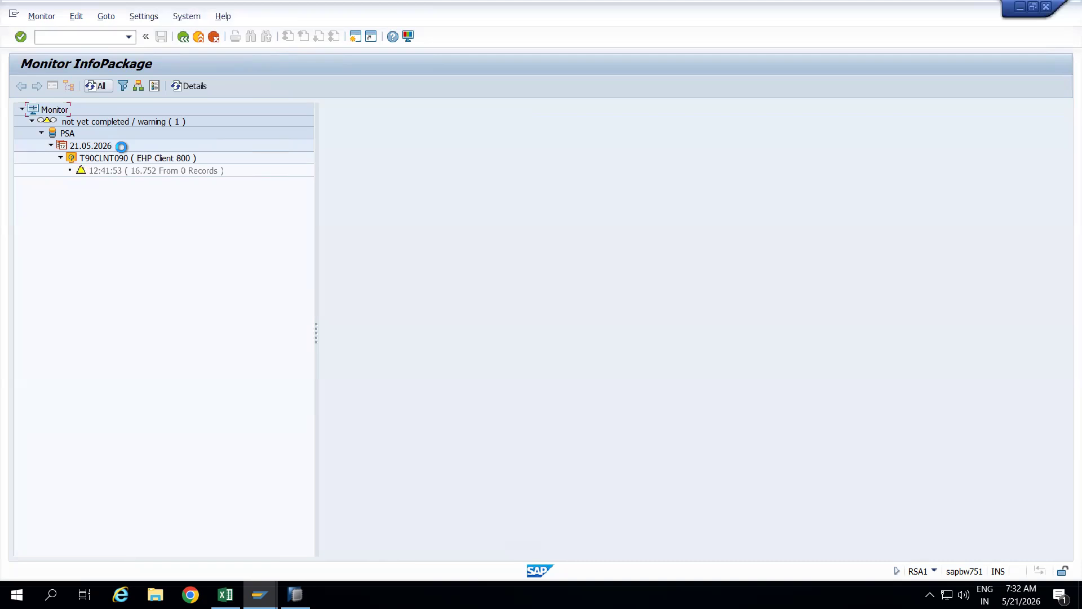
click(143, 171)
click(92, 87)
click(155, 170)
click(92, 87)
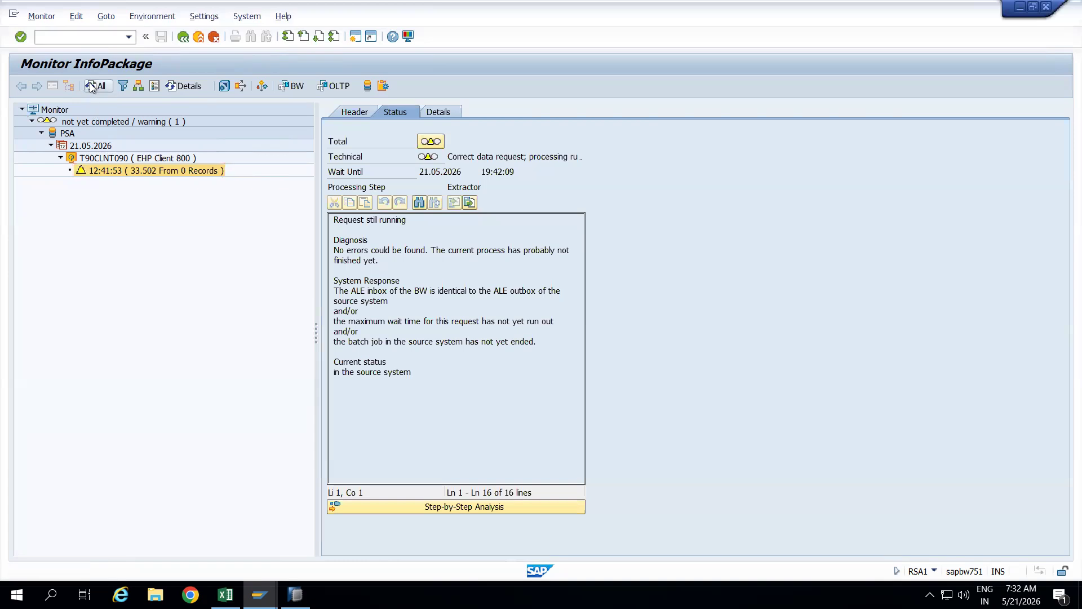
click(164, 169)
click(92, 86)
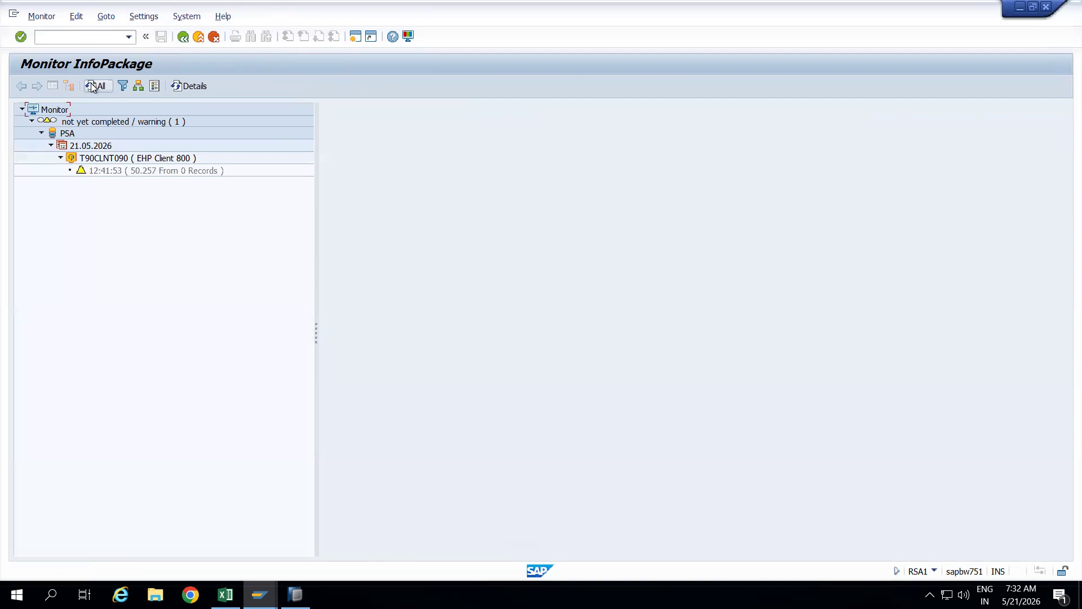
click(154, 174)
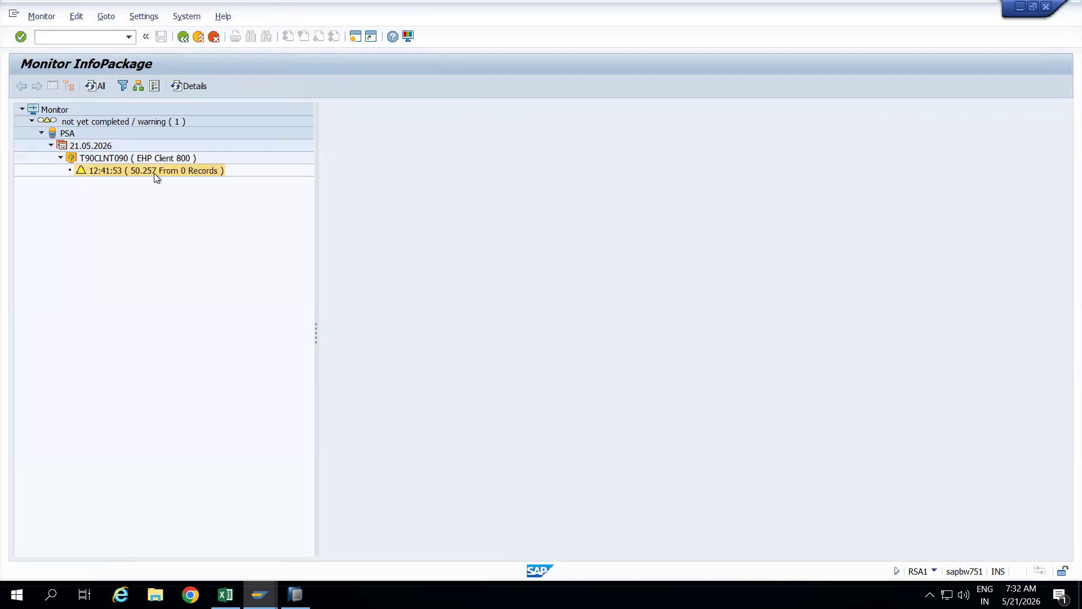
click(92, 87)
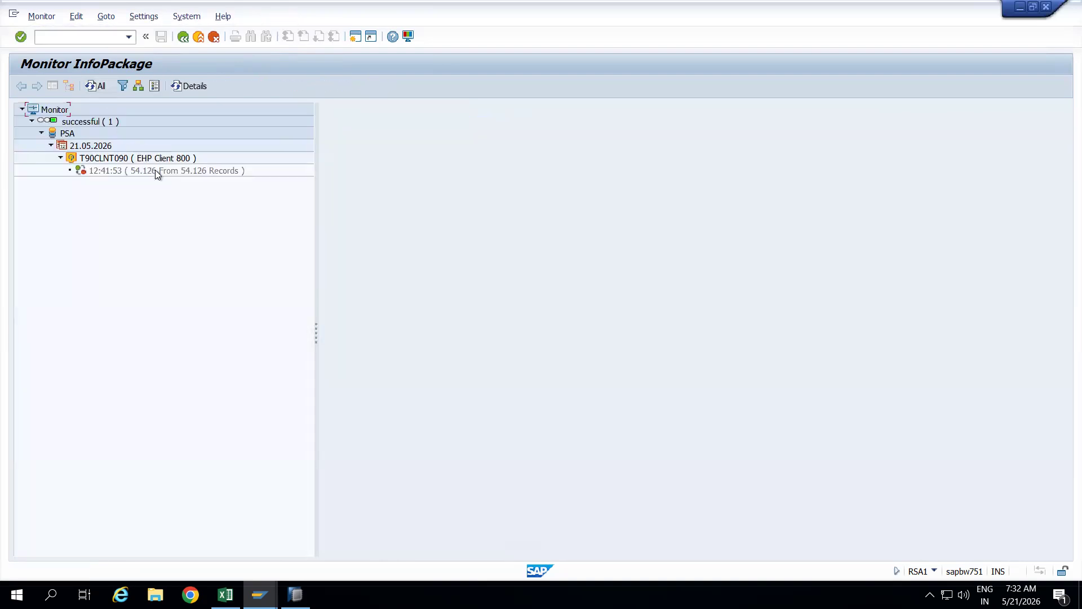
click(156, 170)
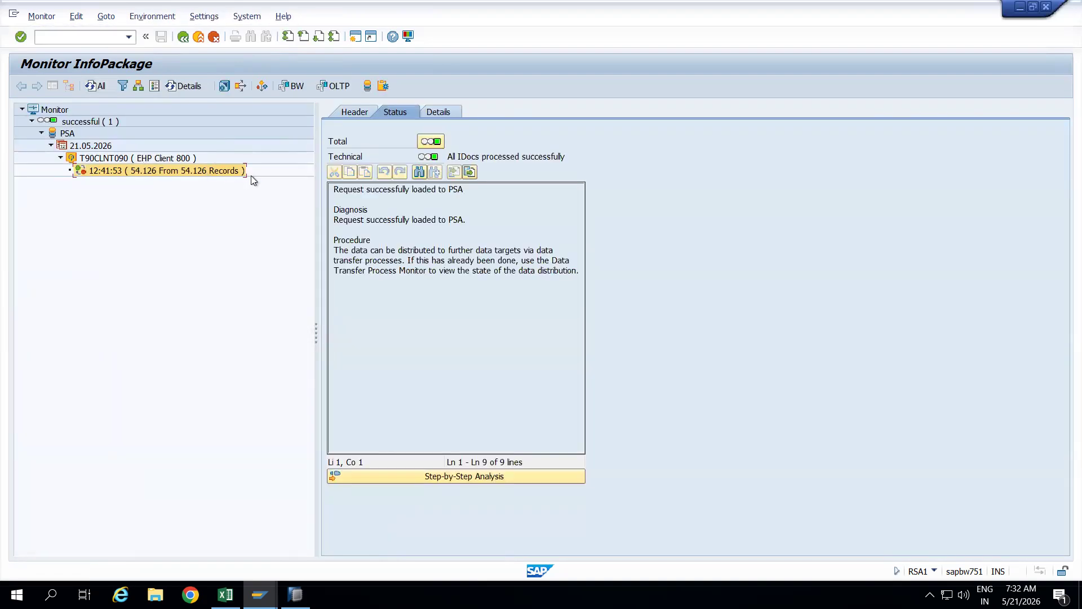
Step: Examine the request's header, user information and status, and expand the Extraction and Transfer messages in its details
click(348, 113)
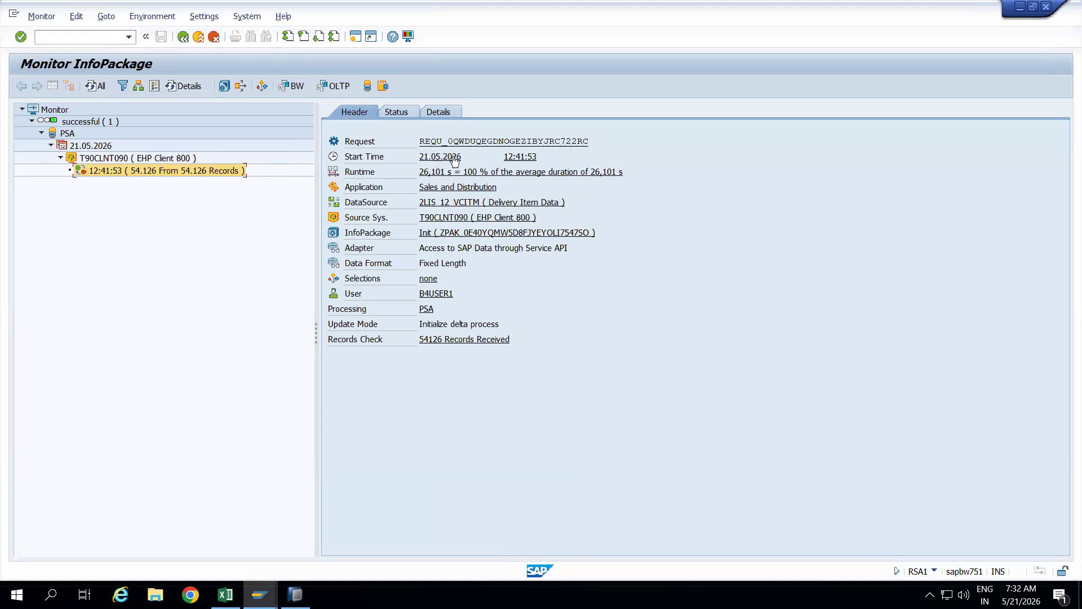
click(437, 293)
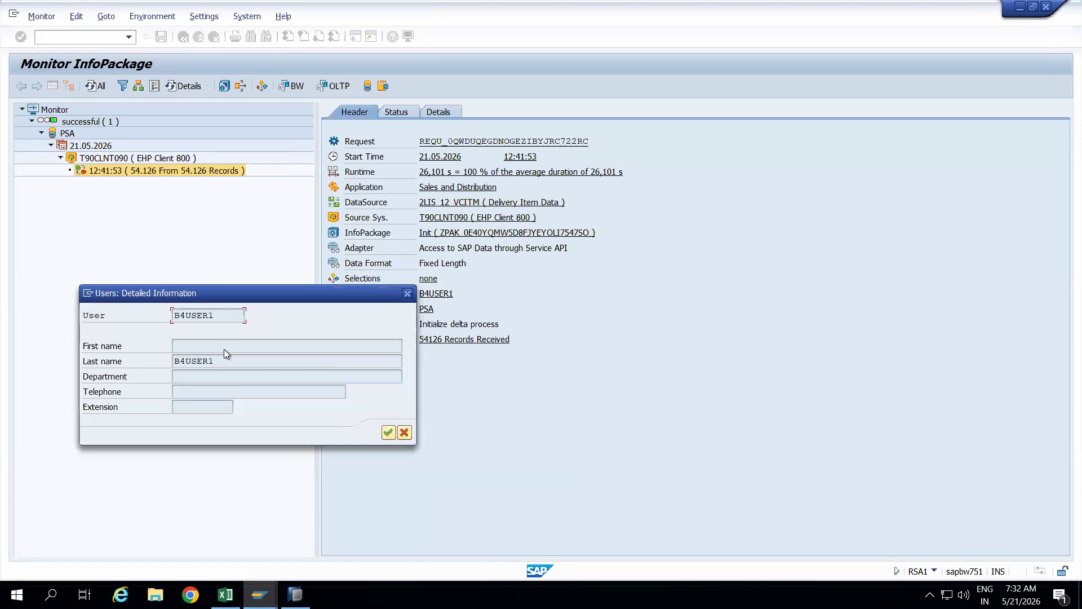
click(407, 294)
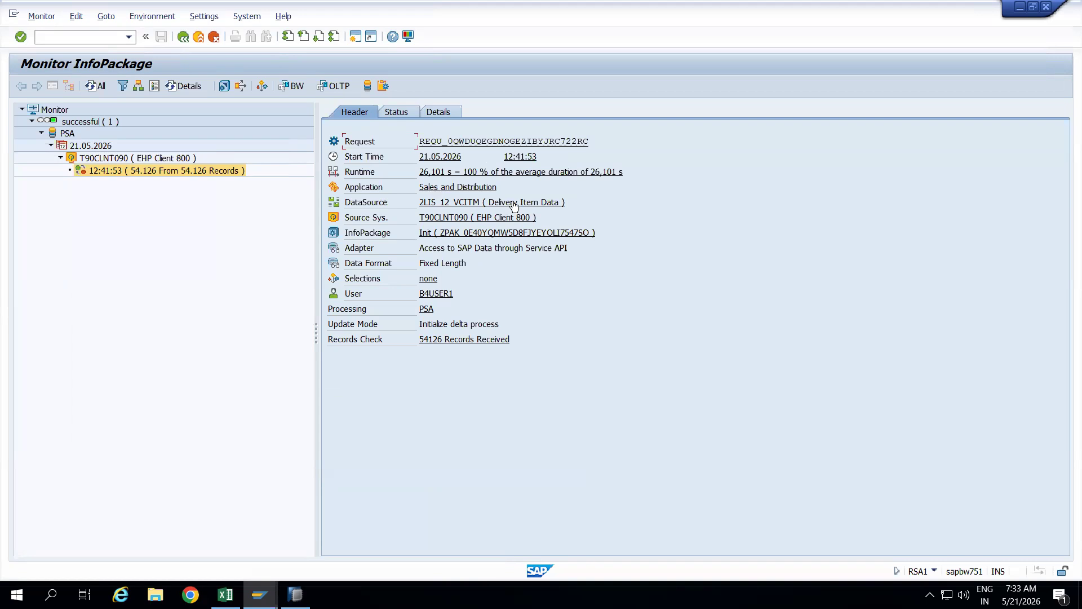
click(396, 112)
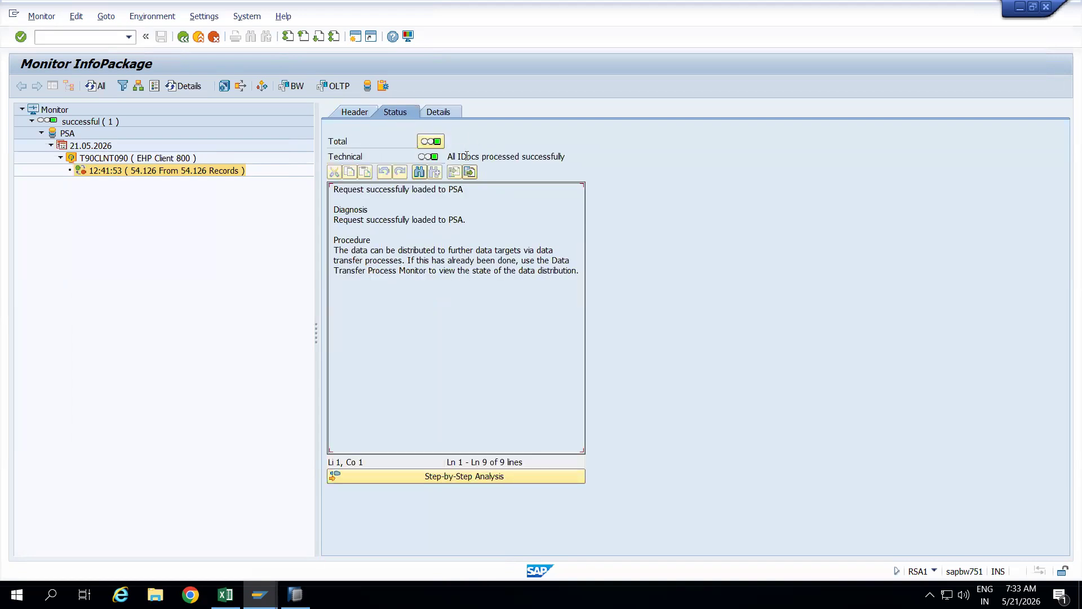
click(436, 112)
click(345, 166)
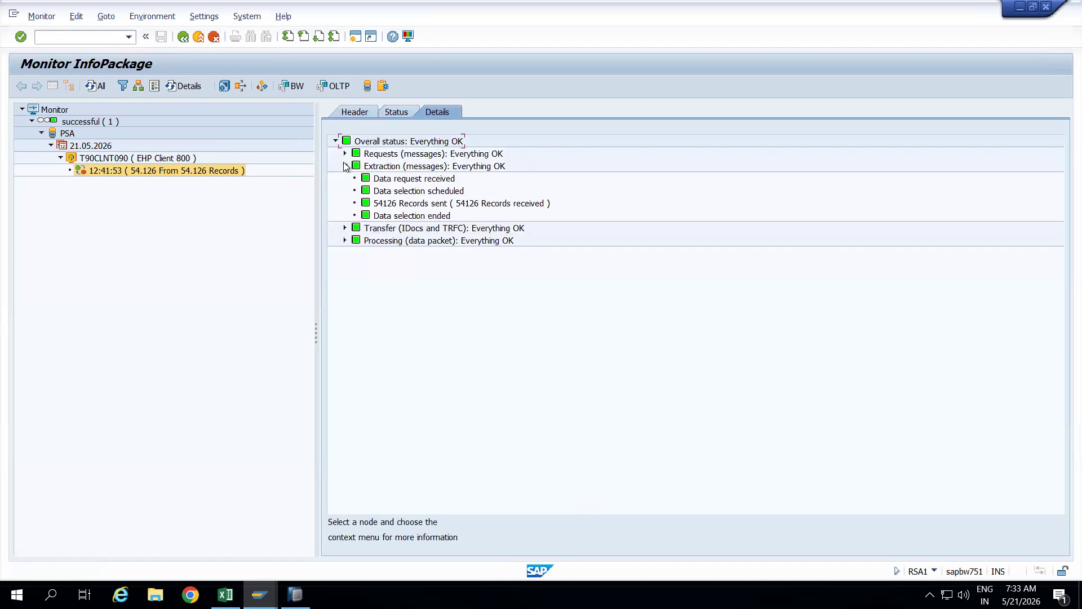
click(345, 227)
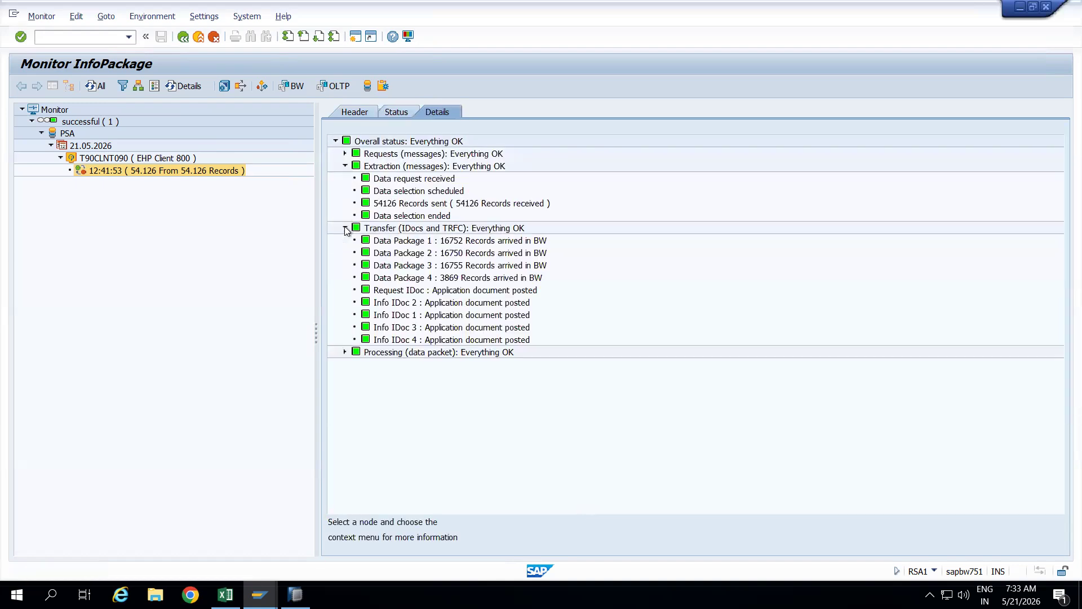
Step: Expand the Processing messages, and reopen the load request's monitor from the PSA request list of the Delivery Item Data DataSource
click(345, 352)
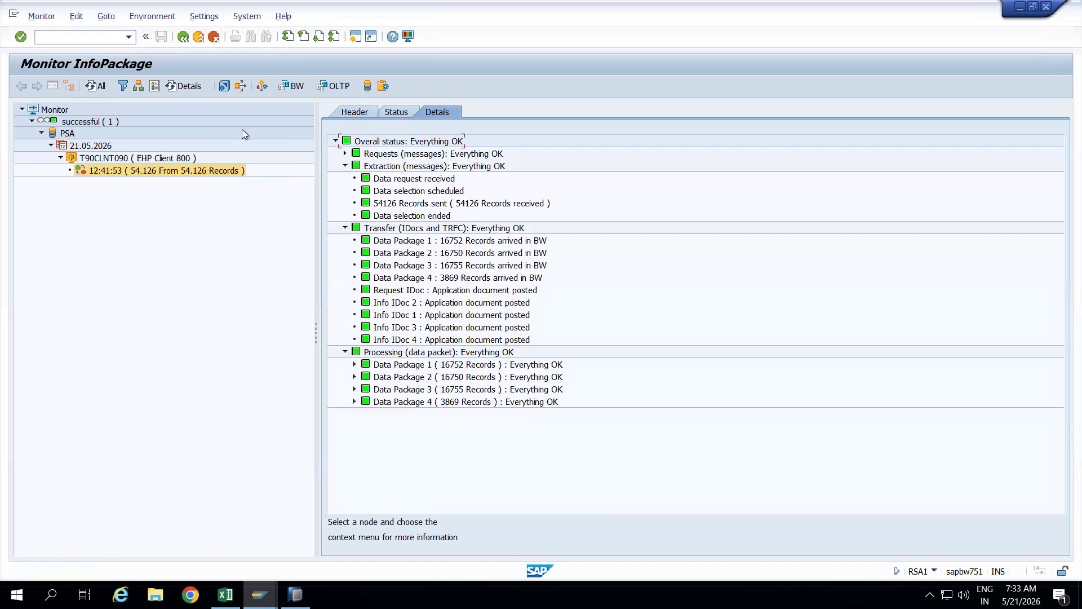
click(199, 37)
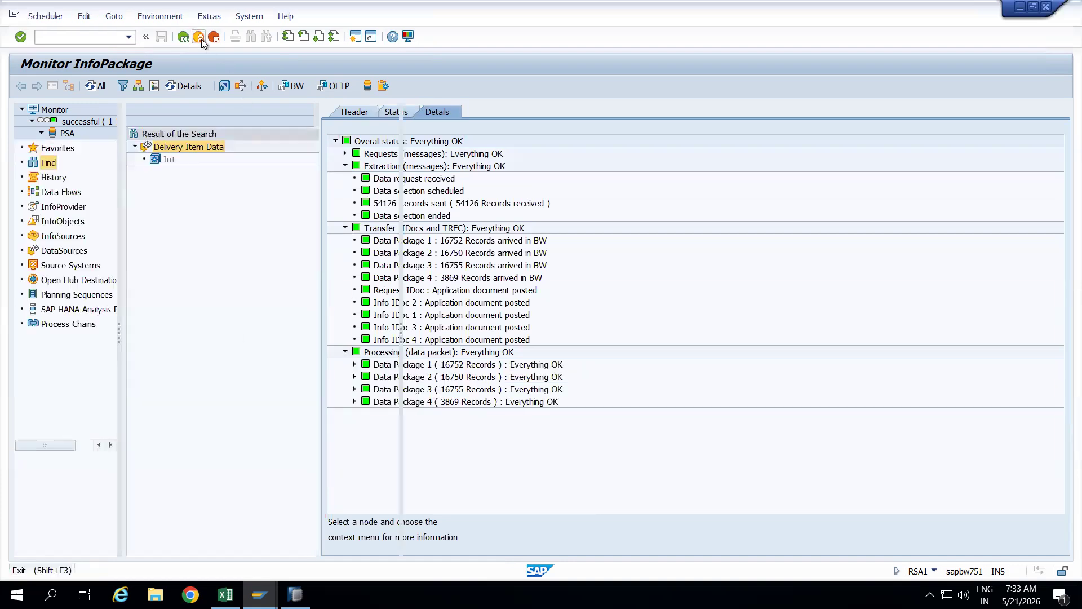
right_click(187, 147)
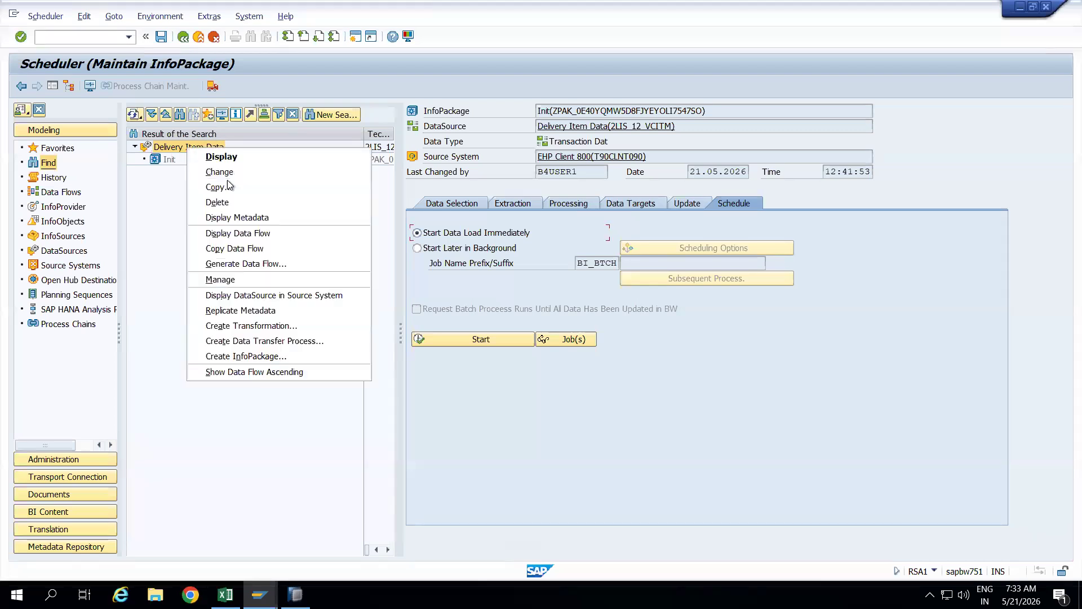
click(234, 279)
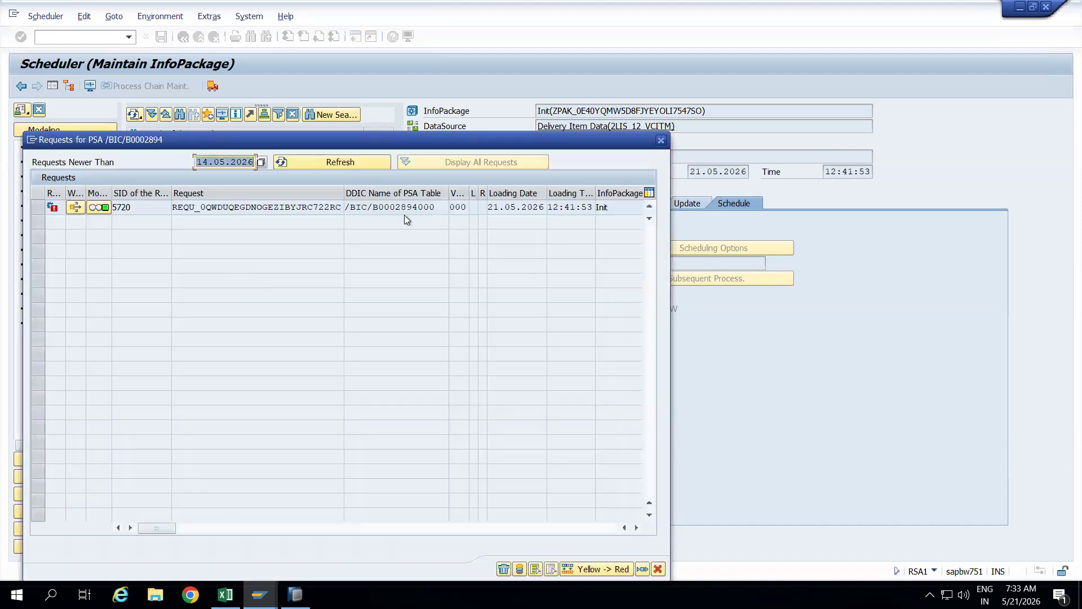
click(96, 207)
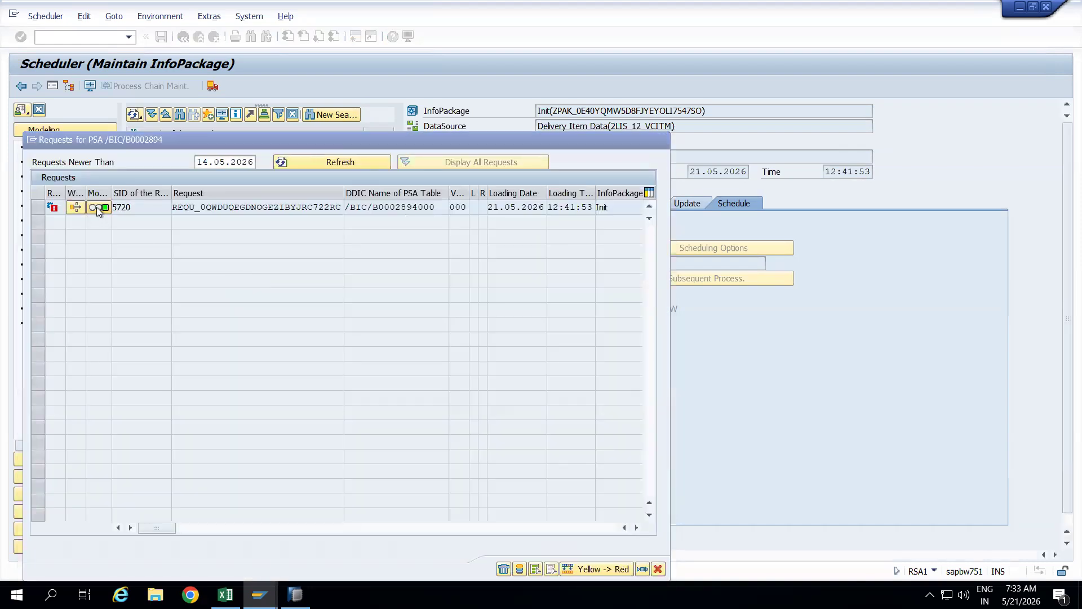
click(144, 171)
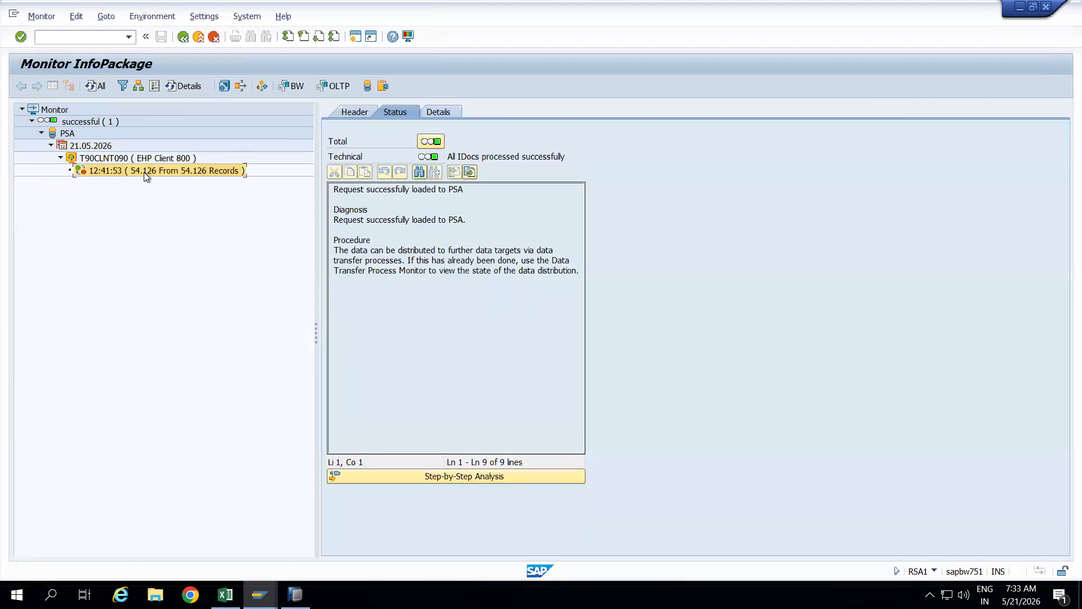
Step: Display the request's PSA data for all four data packages, with the number of records set to 60000 and all record statuses
click(368, 88)
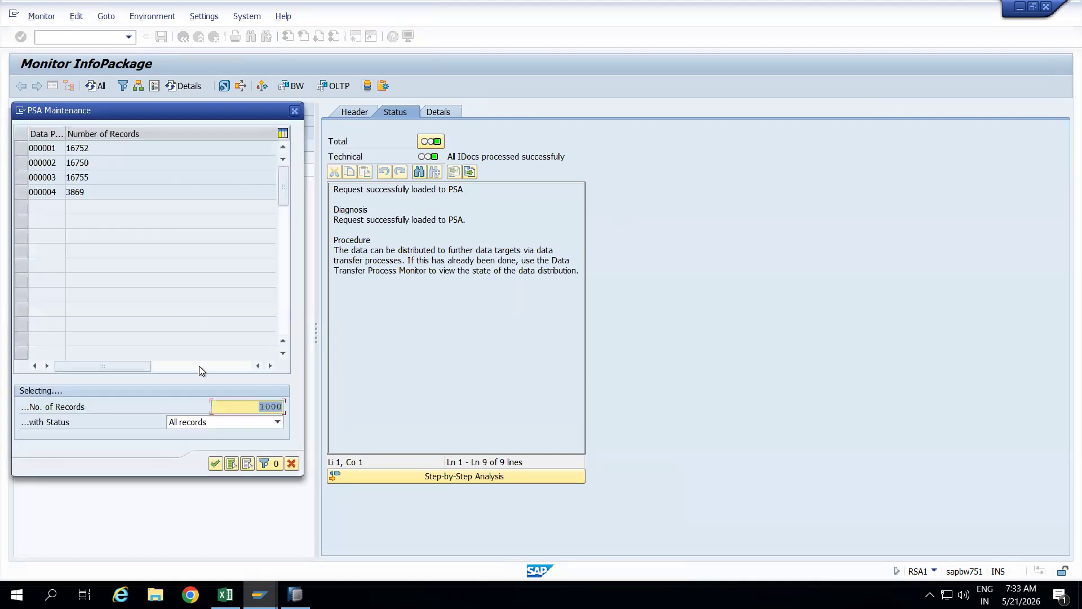
click(242, 401)
key(Delete)
key(Delete)
text(6000)
click(215, 465)
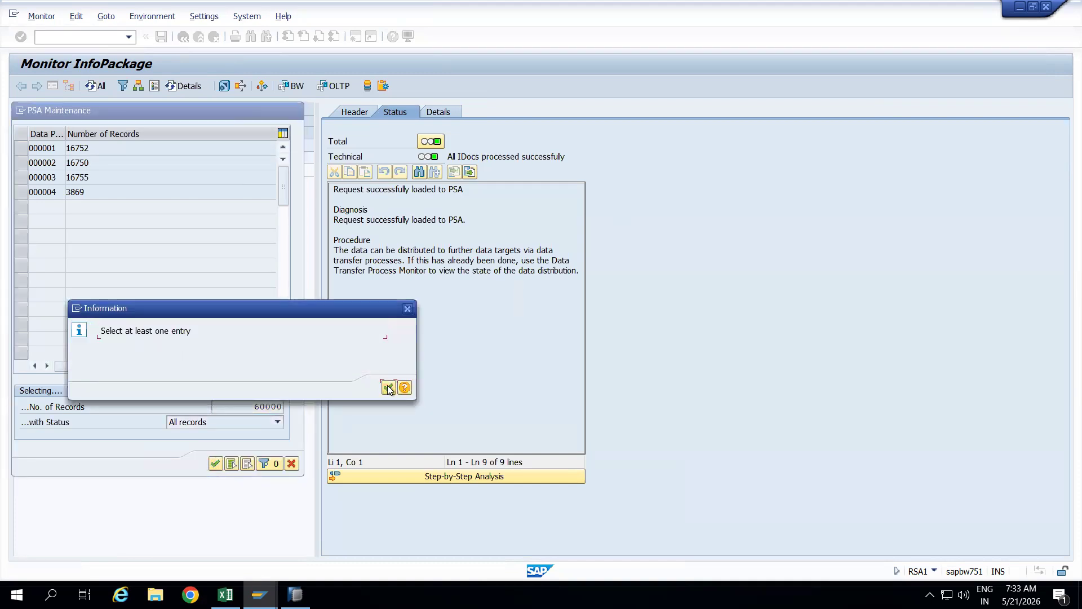
click(387, 389)
click(231, 463)
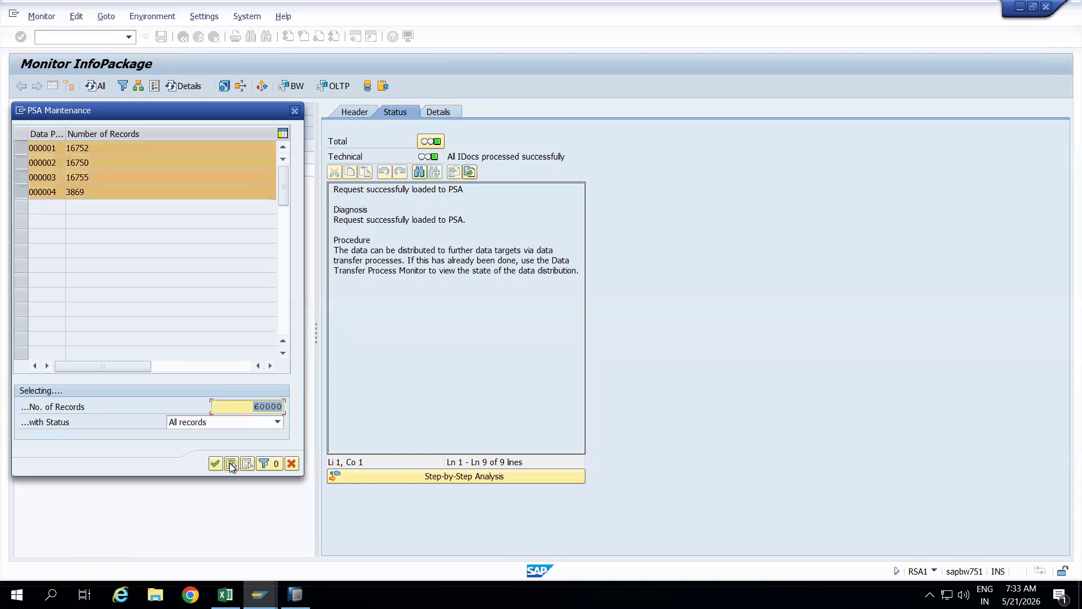
click(219, 462)
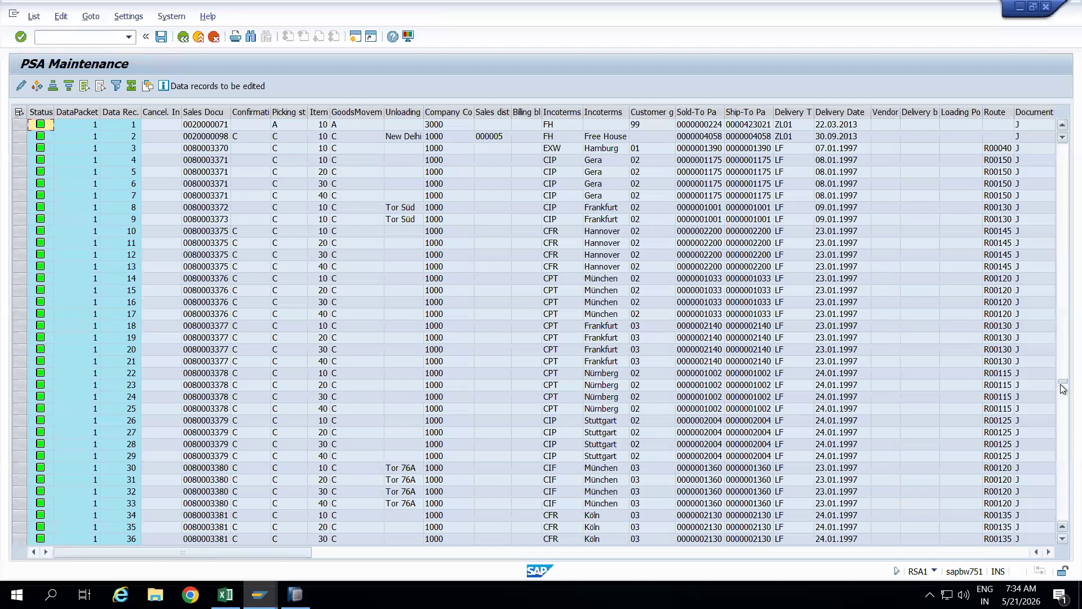
Step: Review the PSA records through to the last one, and return to the InfoPackage scheduler, closing the PSA request list
drag(1063, 497, 1063, 523)
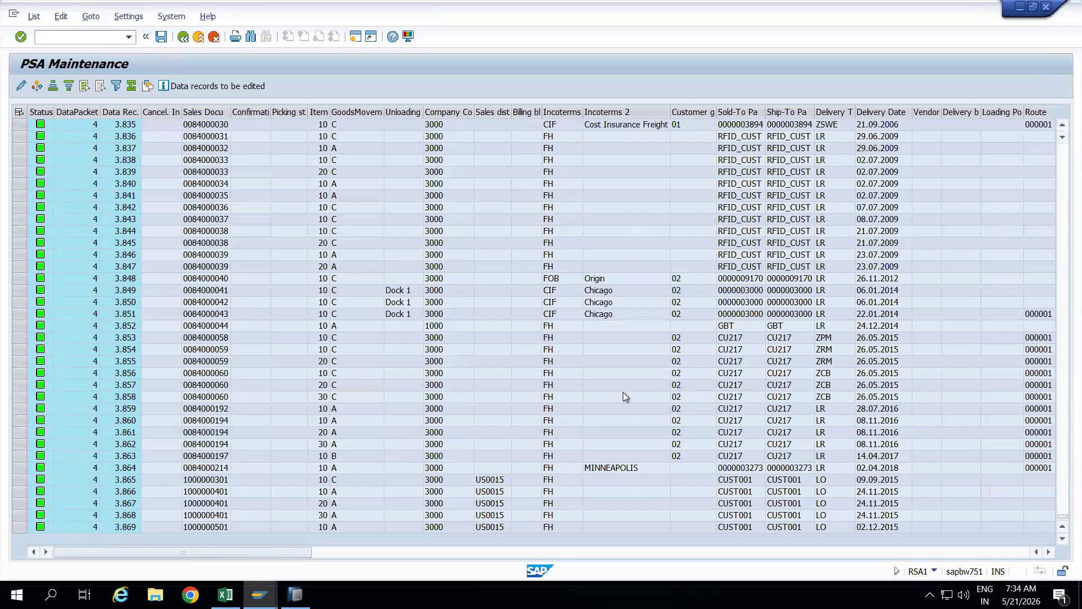
click(199, 37)
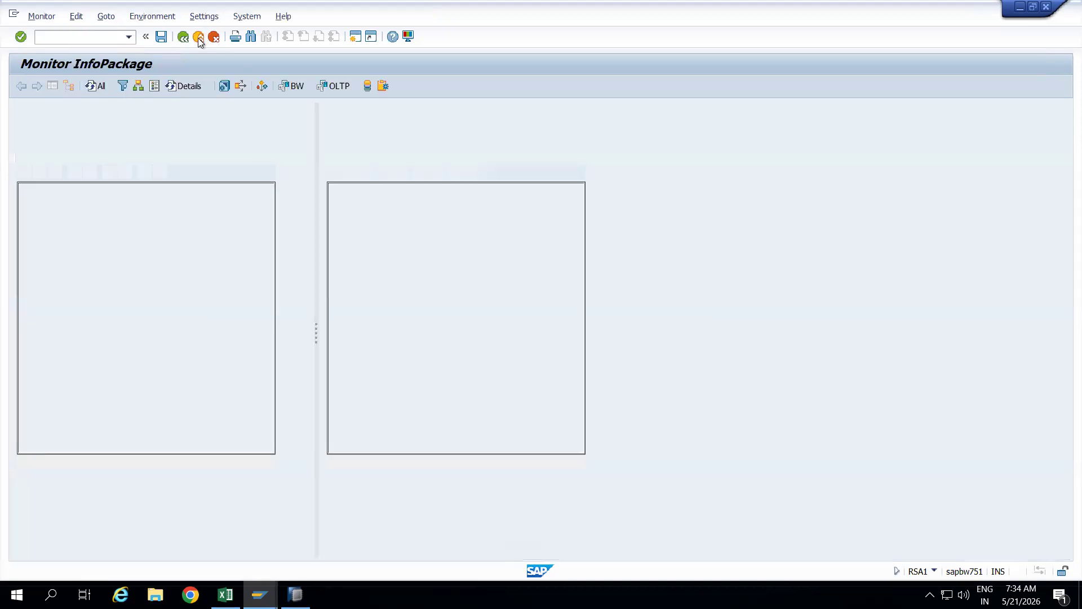
click(198, 37)
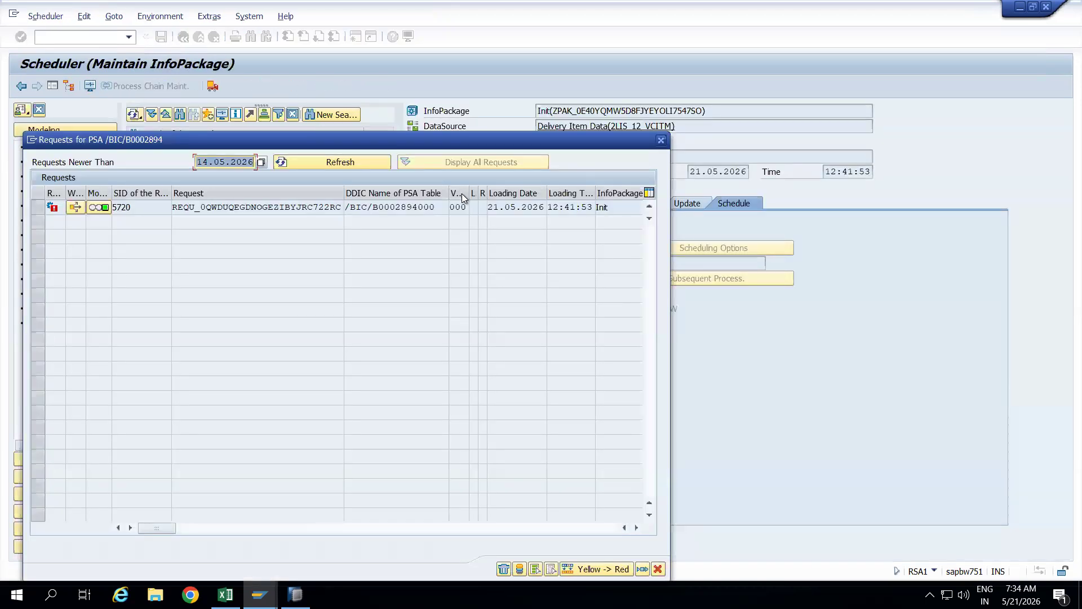
click(661, 139)
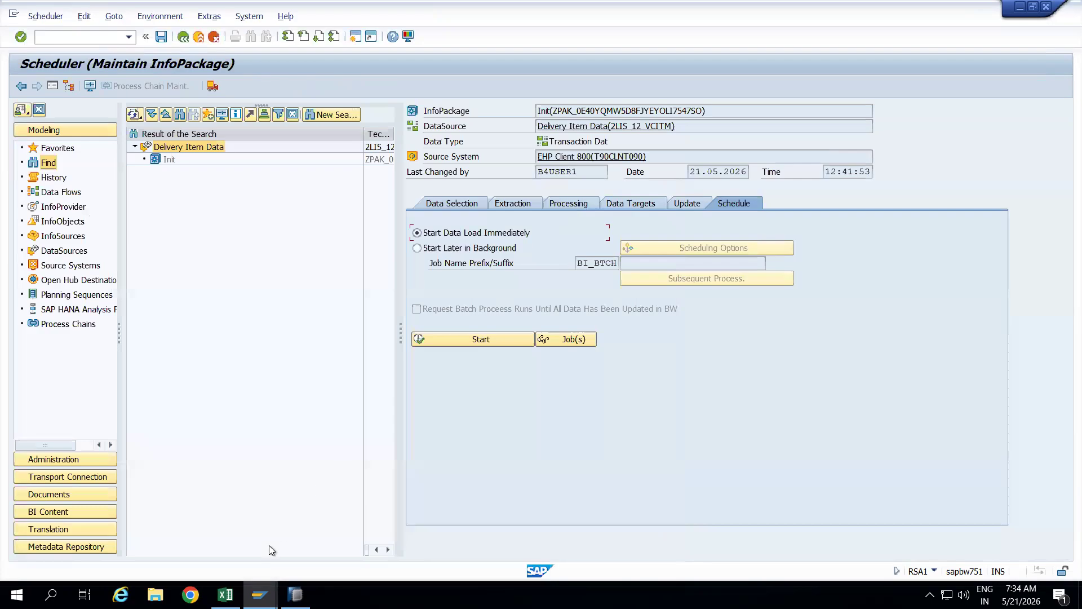
Step: Switch to the Excel worksheet and copy the five master DataSource names in C8:C12 to the cells starting at D31
click(225, 595)
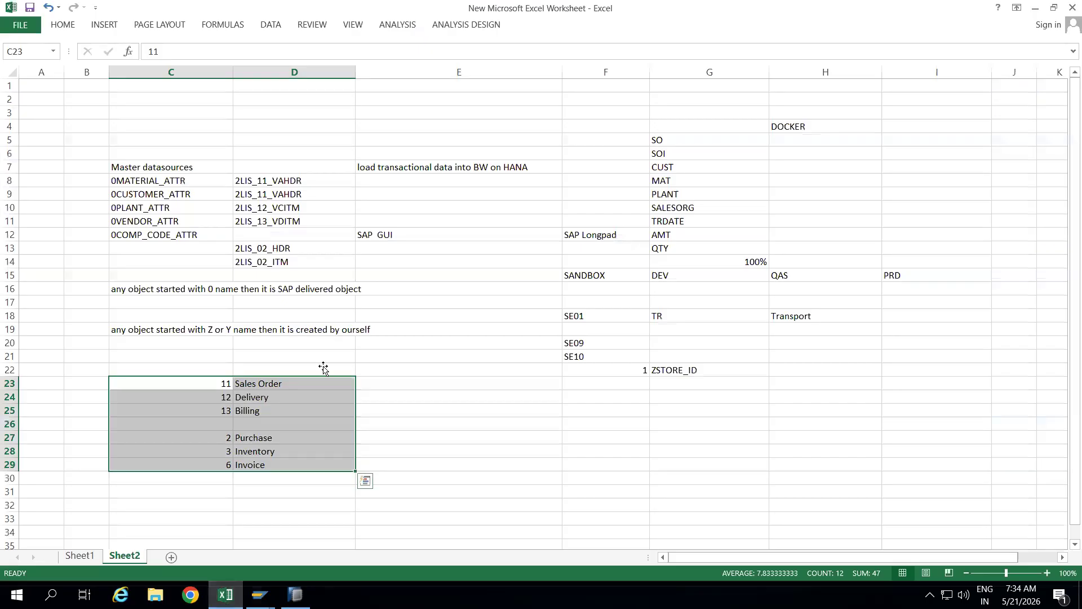
click(421, 394)
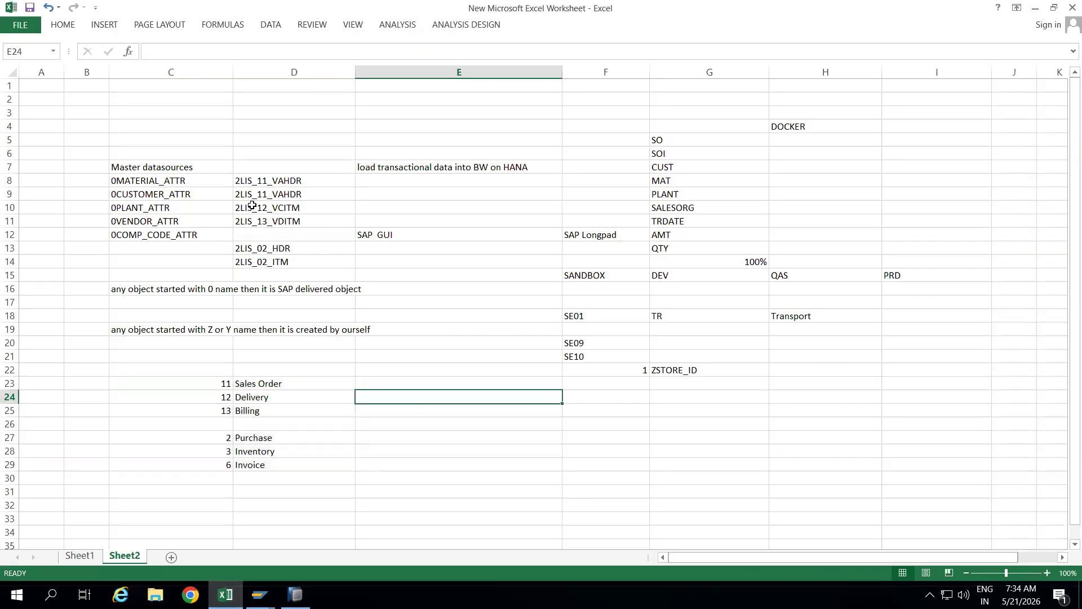
click(185, 182)
key(ctrl+c)
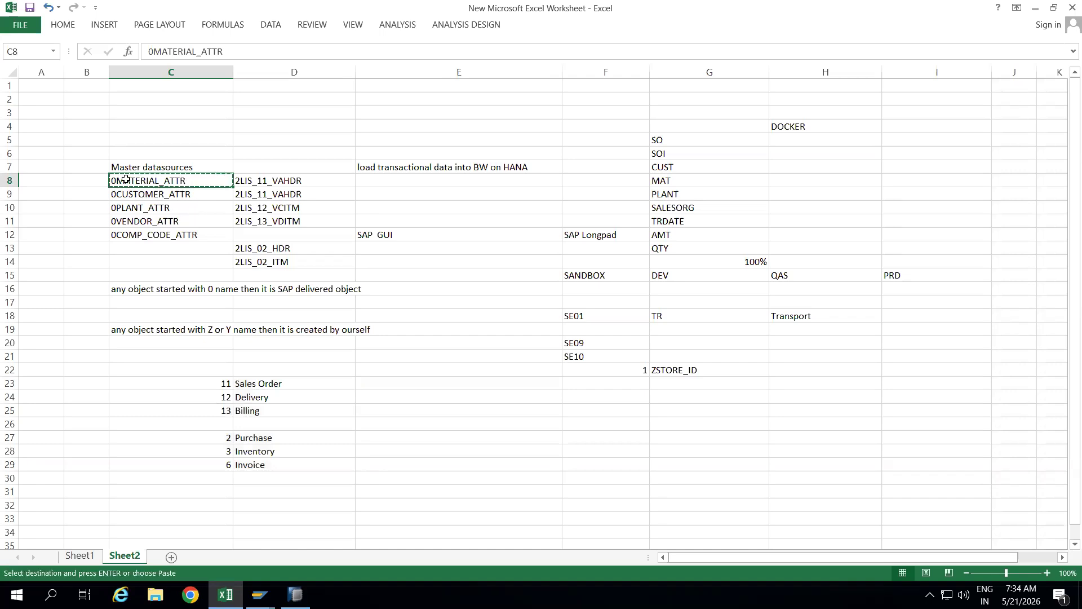
drag(125, 179, 142, 234)
key(ctrl+c)
click(252, 493)
key(ctrl+v)
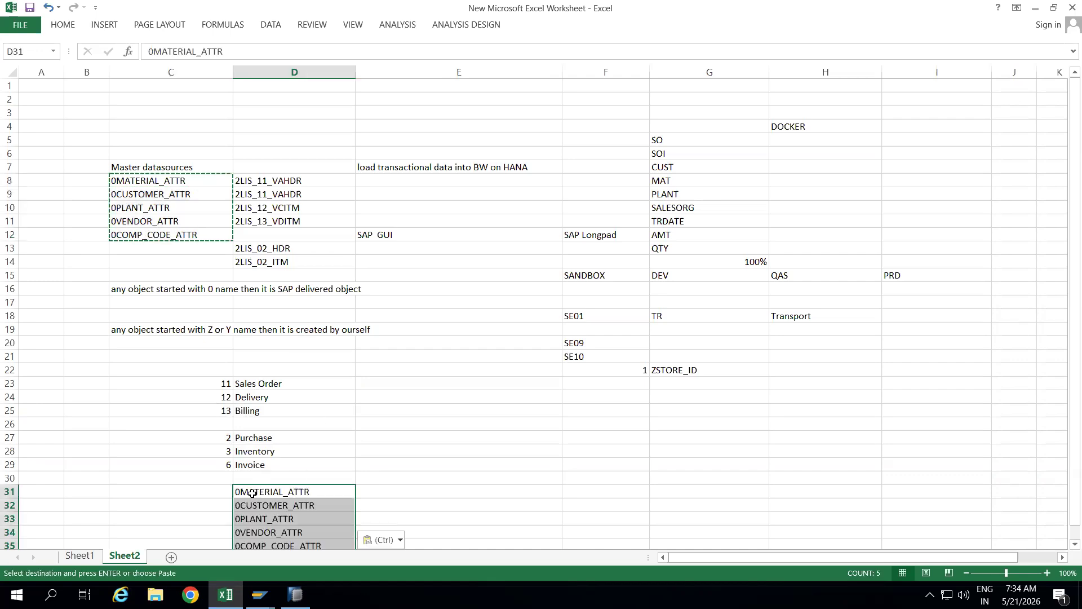
Step: Enter the note "First login source system ECC or S/4HANA" in cell E31
click(428, 492)
text(F)
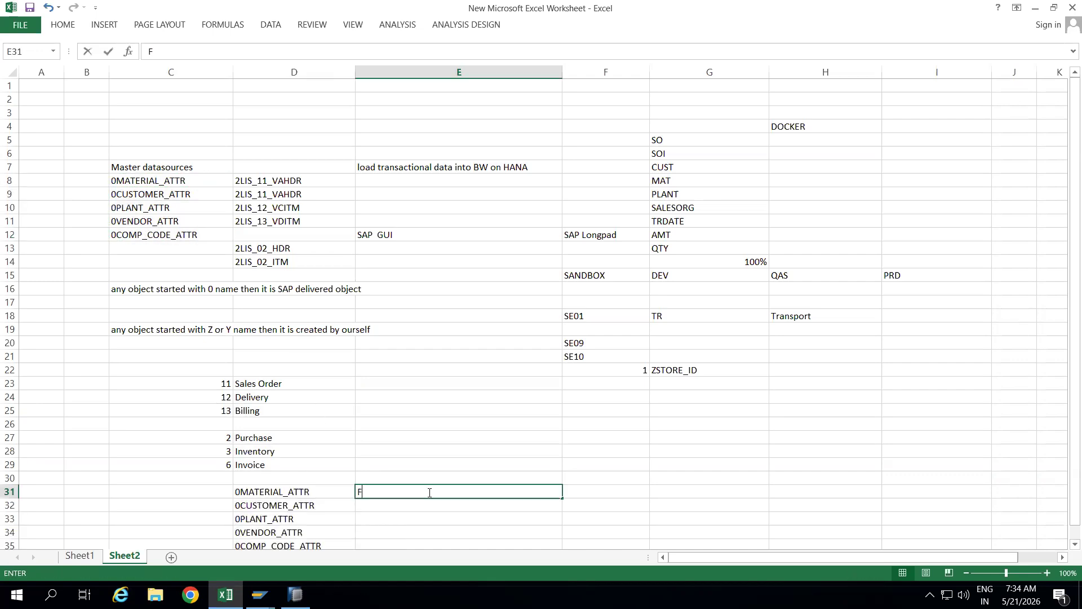
text(irst logi)
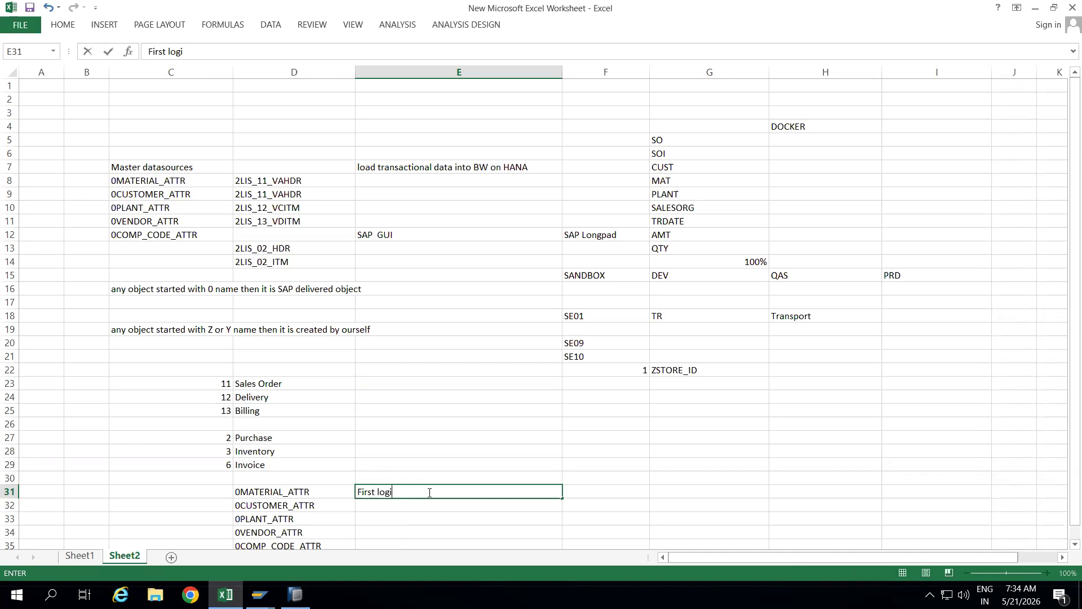
text(n source system ECC)
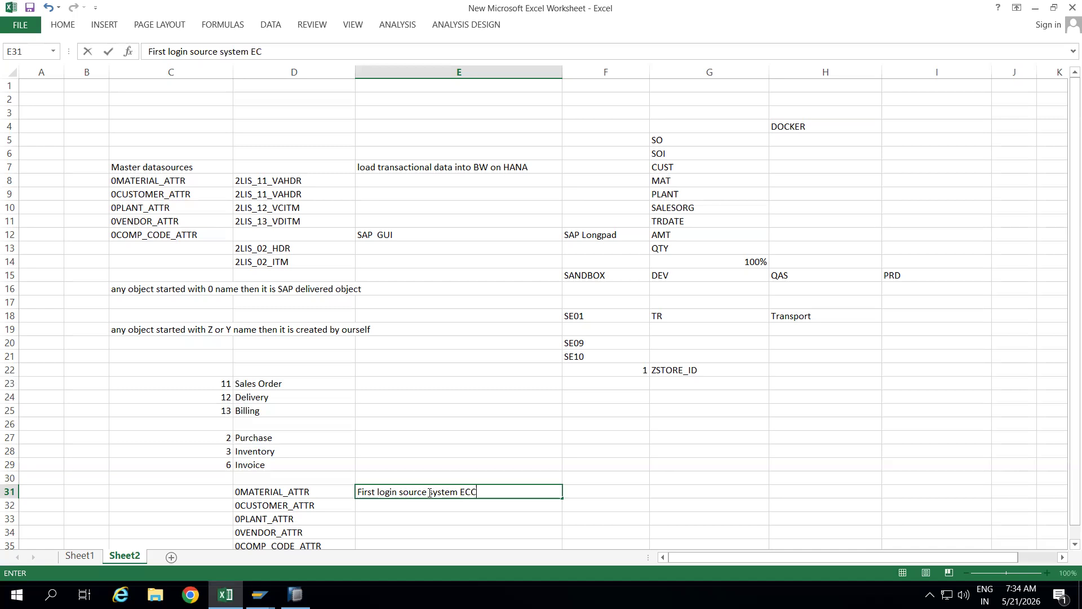
text( or S/4HANA)
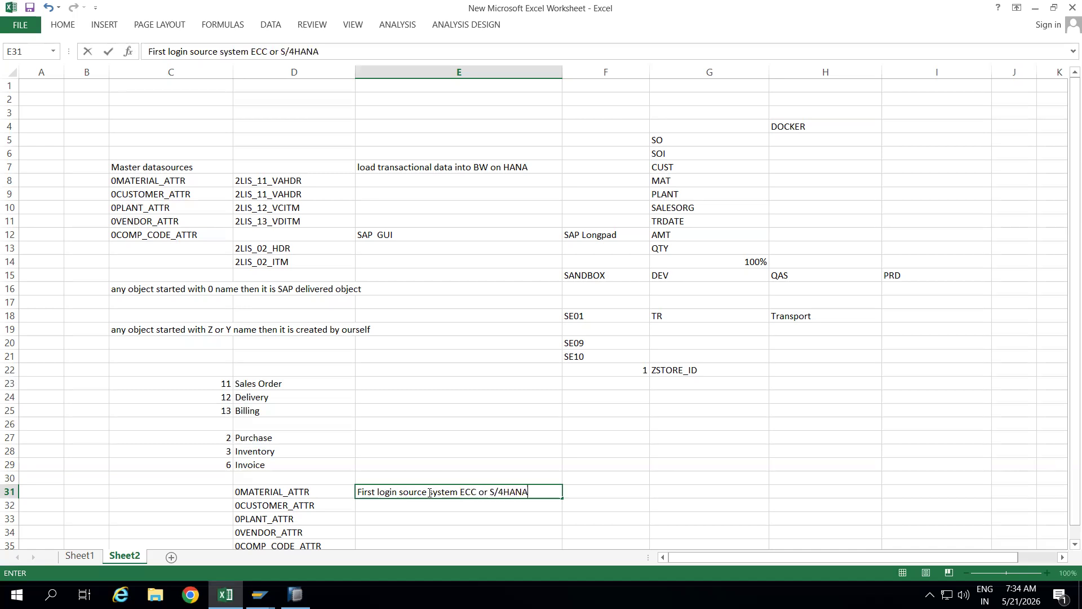
click(592, 490)
Step: Enter the note "goto RSA5 tcode" in cell E32
click(502, 510)
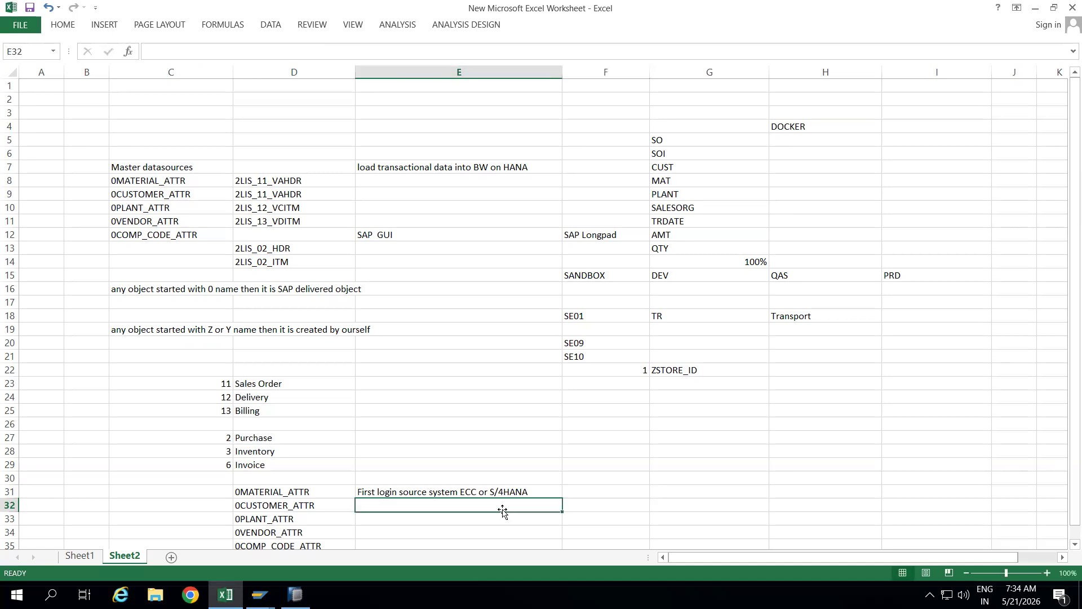
text(goto )
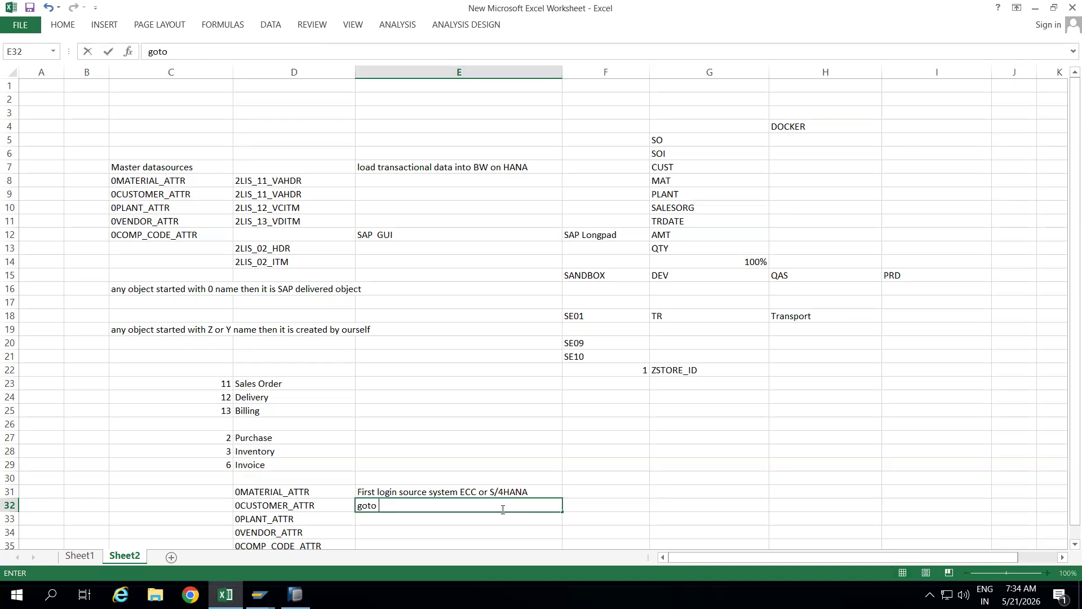
text(SRA%)
key(BackSpace)
key(BackSpace)
key(BackSpace)
key(BackSpace)
text(RSA5 tcode)
key(Return)
Step: Enter the note "choose data source and click on activate button on upside" in cell E33
text(choose d)
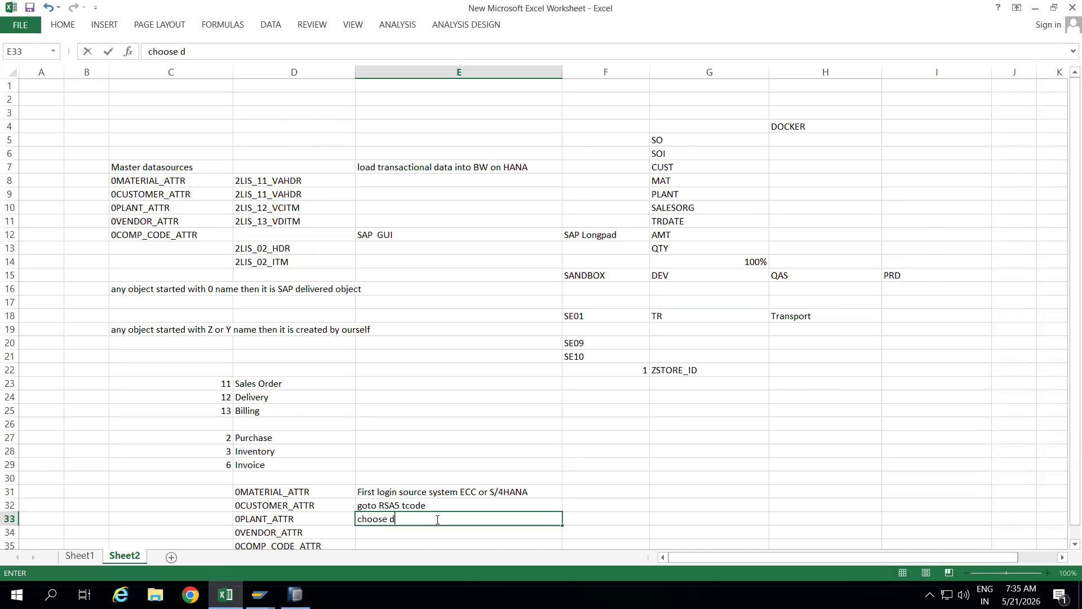
text(ata source and activate i)
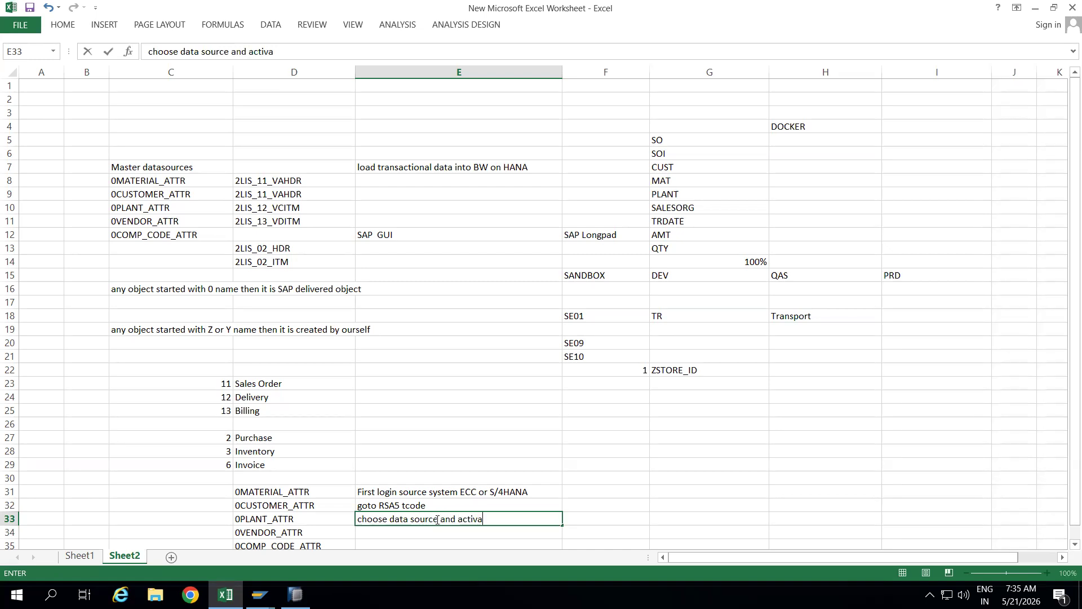
key(BackSpace)
key(BackSpace)
key(BackSpace)
key(BackSpace)
key(BackSpace)
key(BackSpace)
key(BackSpace)
key(BackSpace)
key(BackSpace)
key(BackSpace)
key(BackSpace)
text(click on activate )
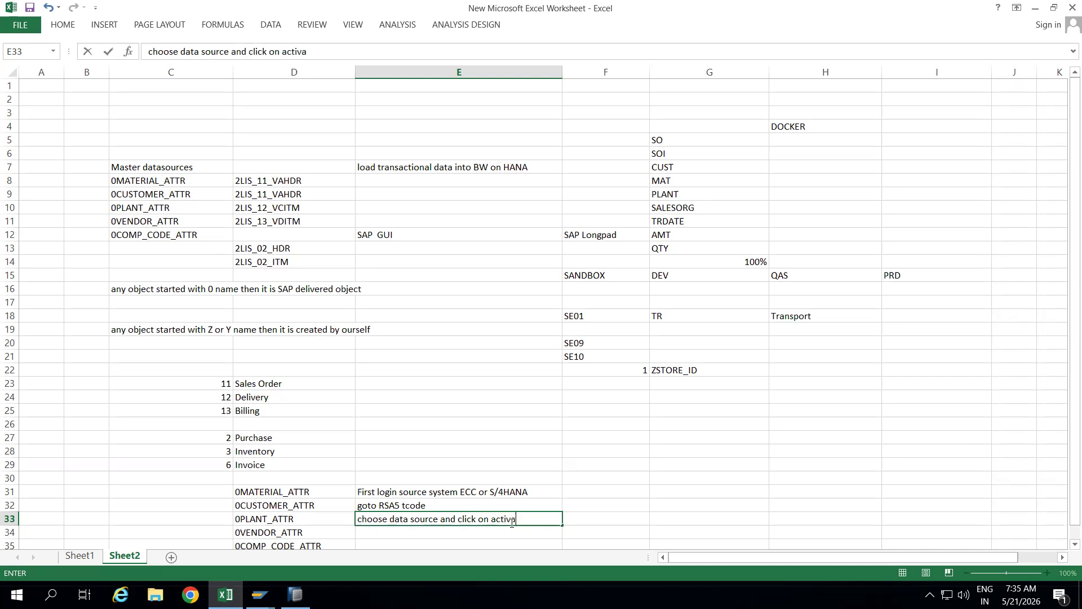
text(button on upside)
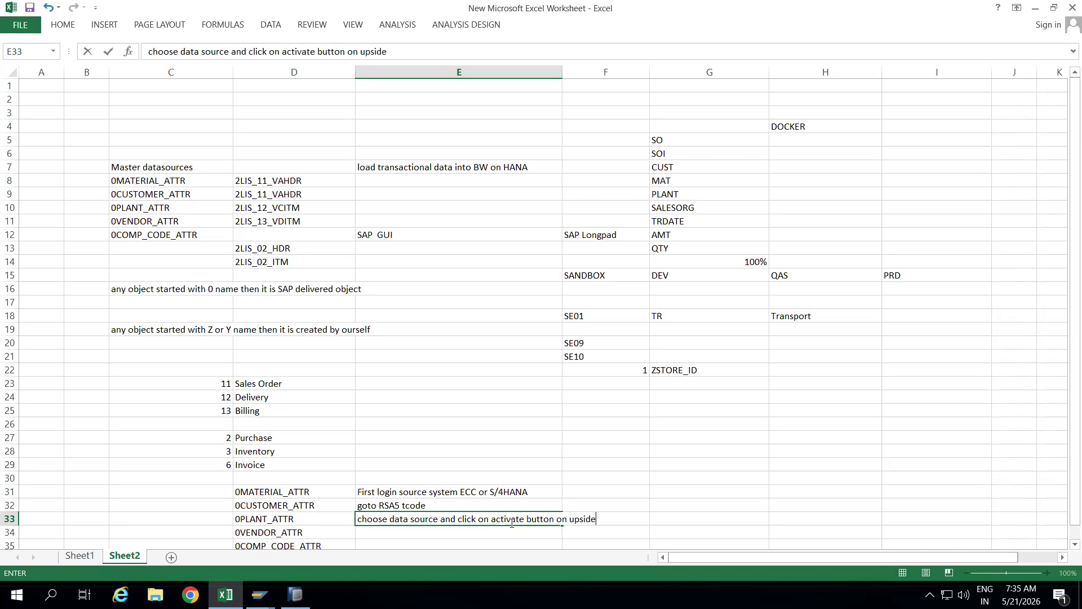
Step: Enter the note "goto RSA6 and search for your data source and review all fieldws avauilable or not" in cell E34
click(410, 538)
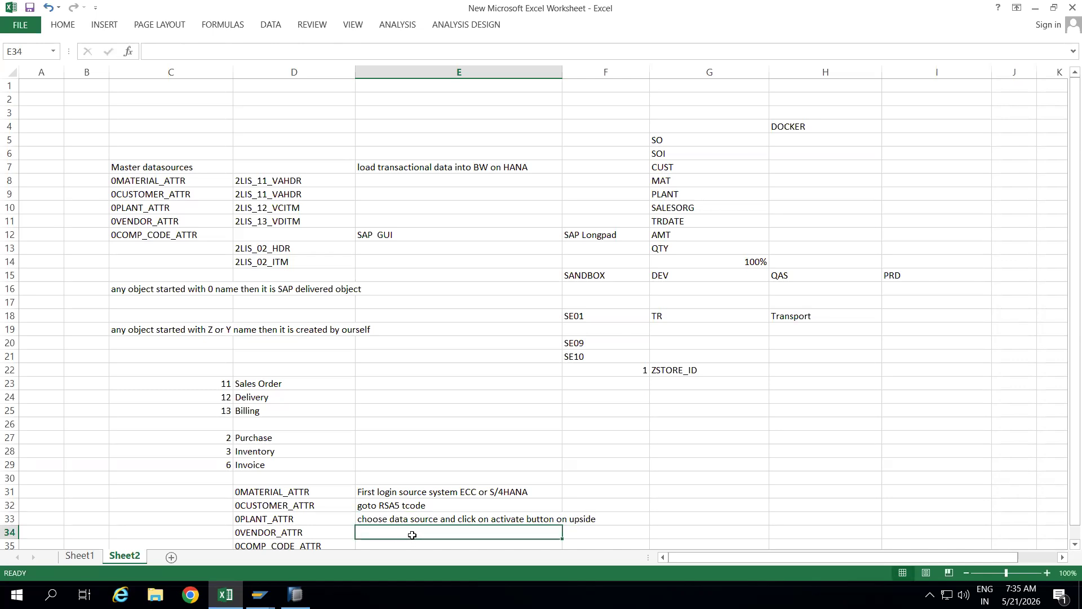
text(goto )
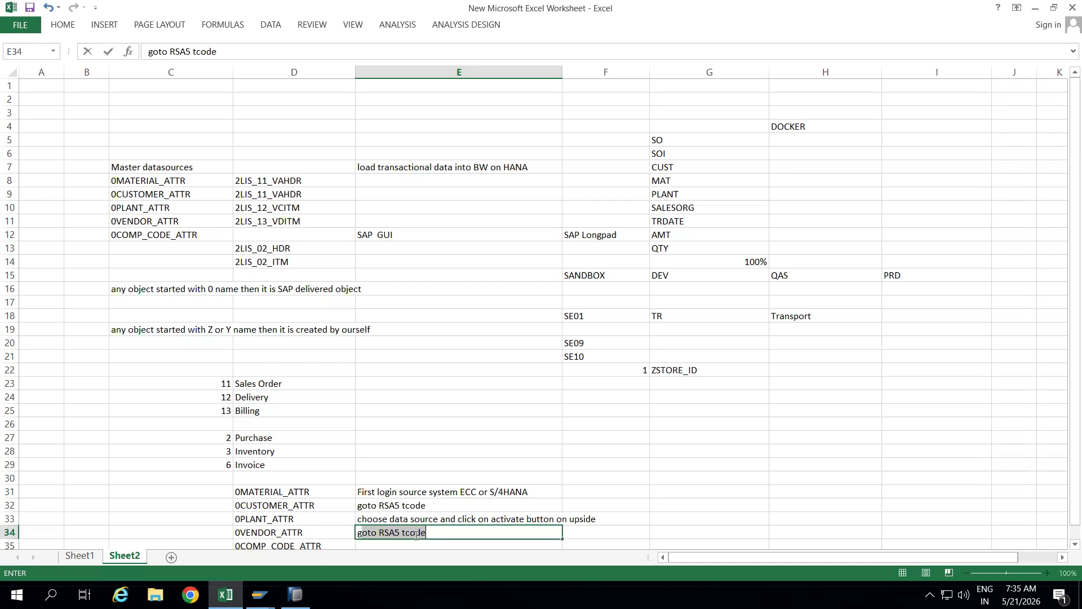
text(RSA6 and search)
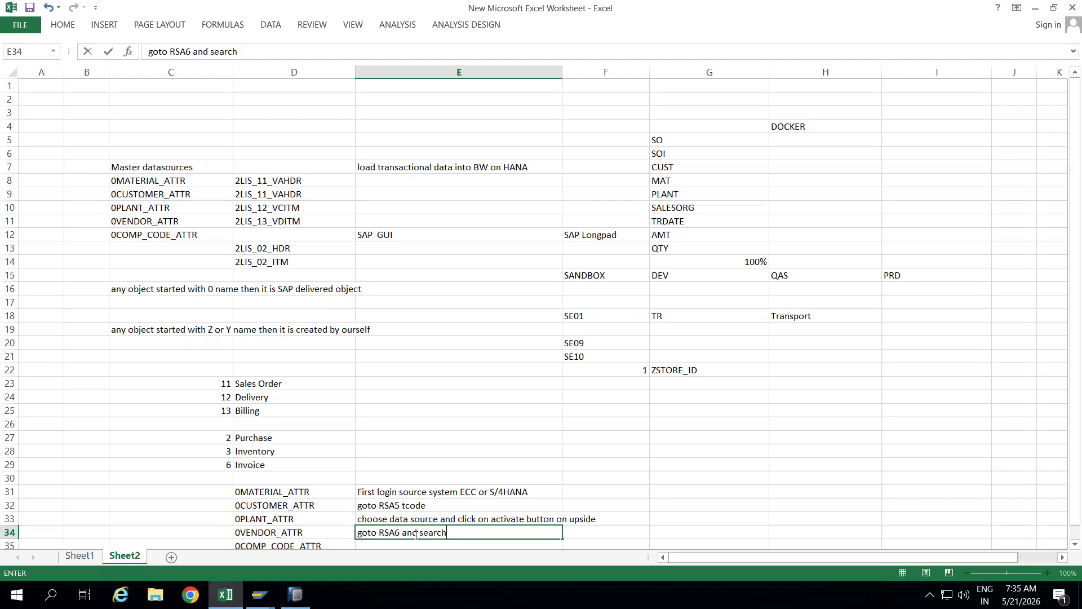
text( for your data source and)
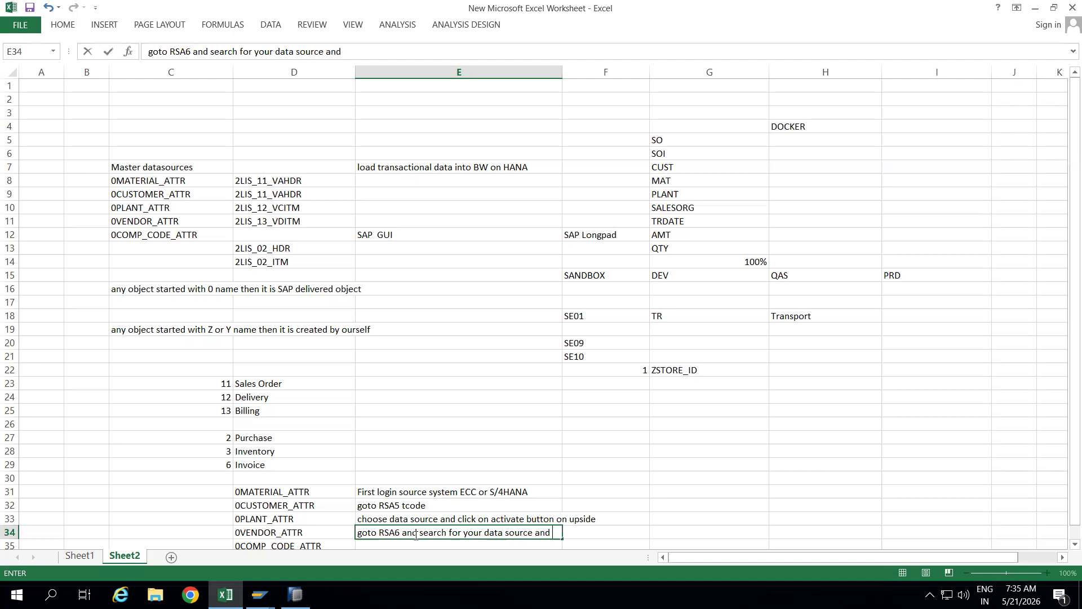
text(review all fie)
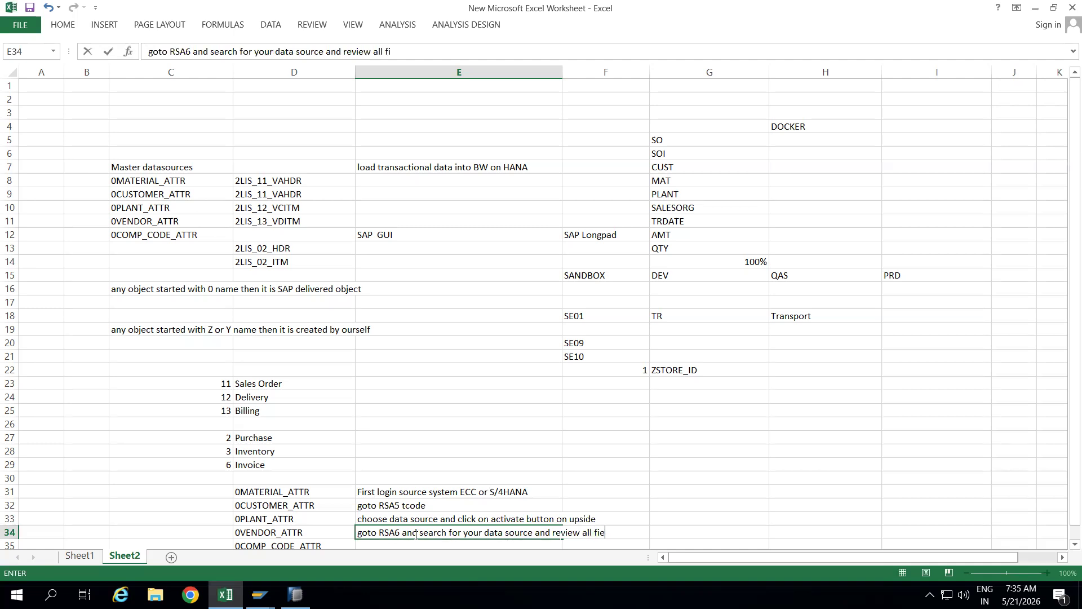
text(ldws avauilable or not)
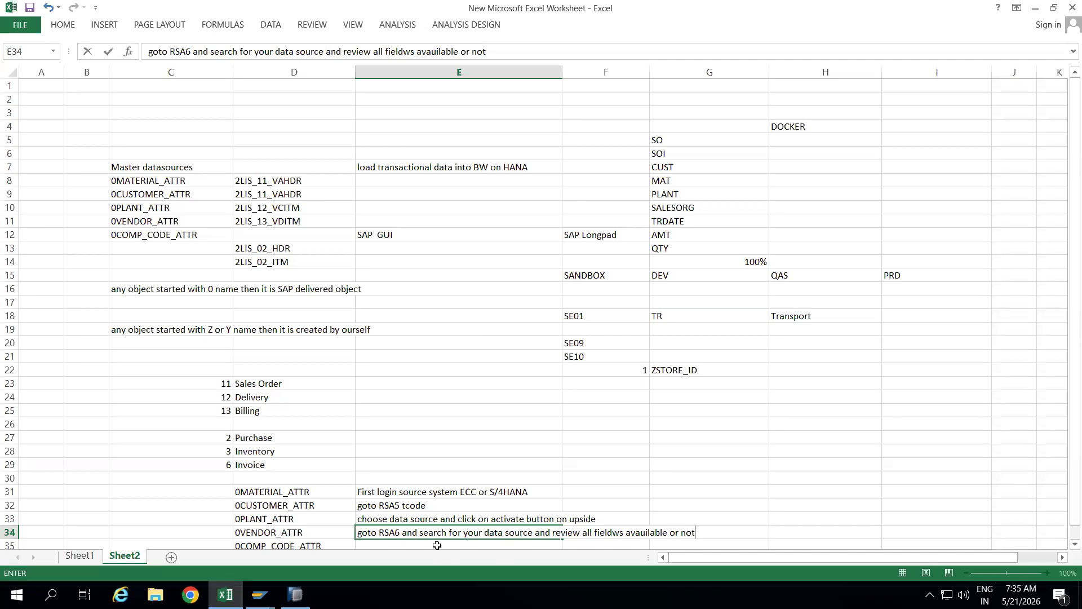
click(443, 542)
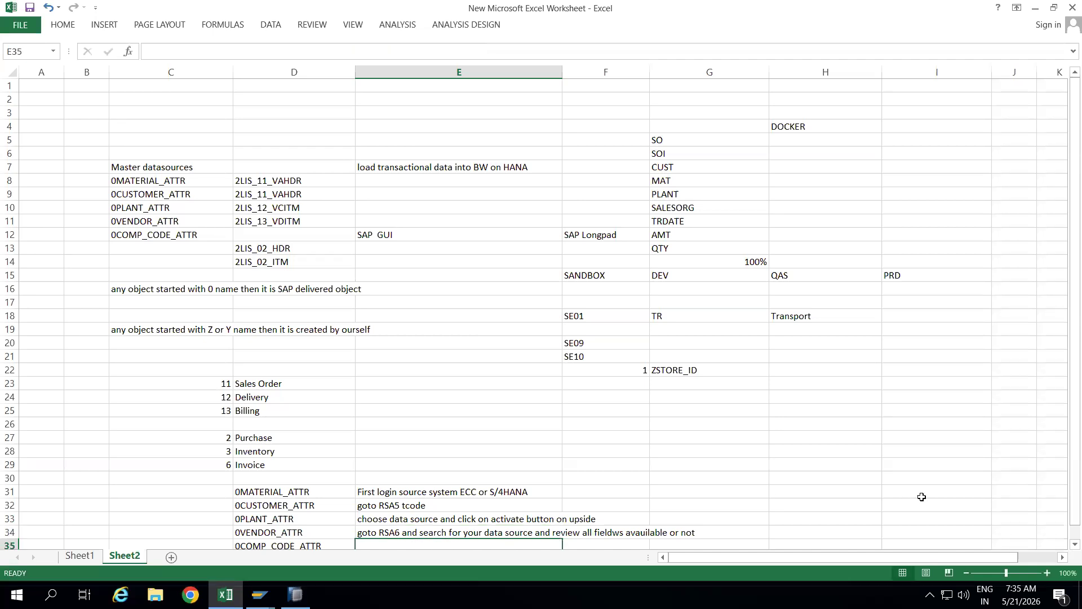
Step: Correct the misspelled word after "review all" in the cell E34 note to "fields"
scroll(1060, 546, down, 3)
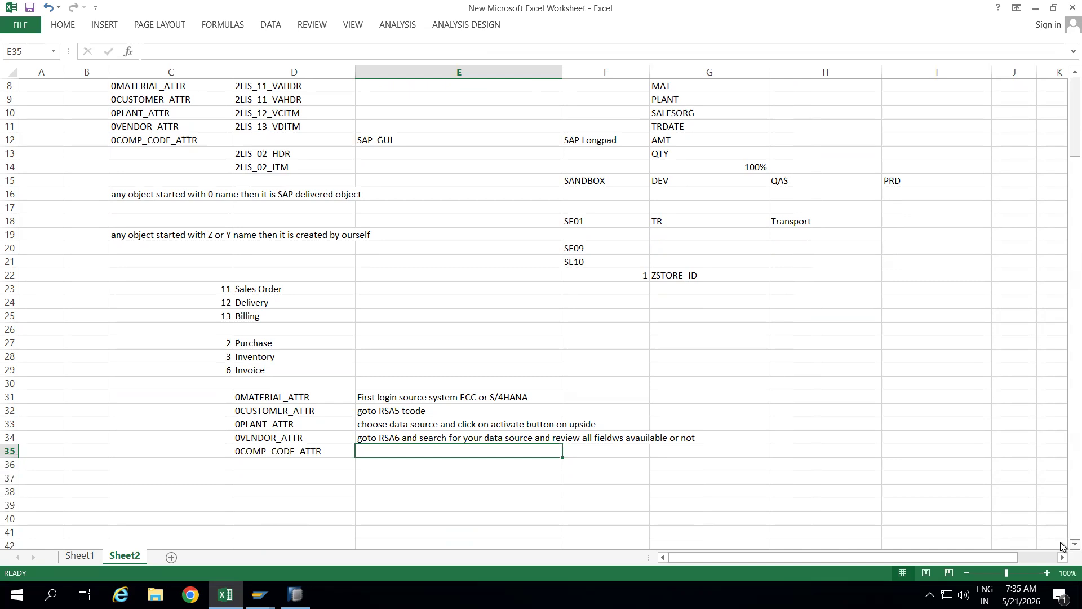
scroll(1060, 545, down, 1)
click(540, 384)
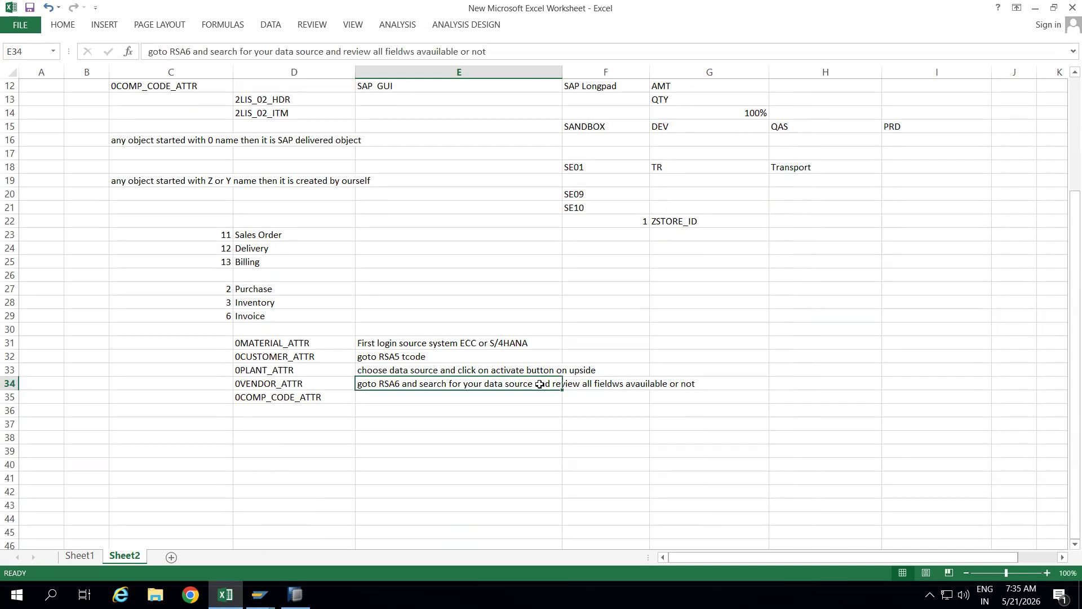
double_click(619, 385)
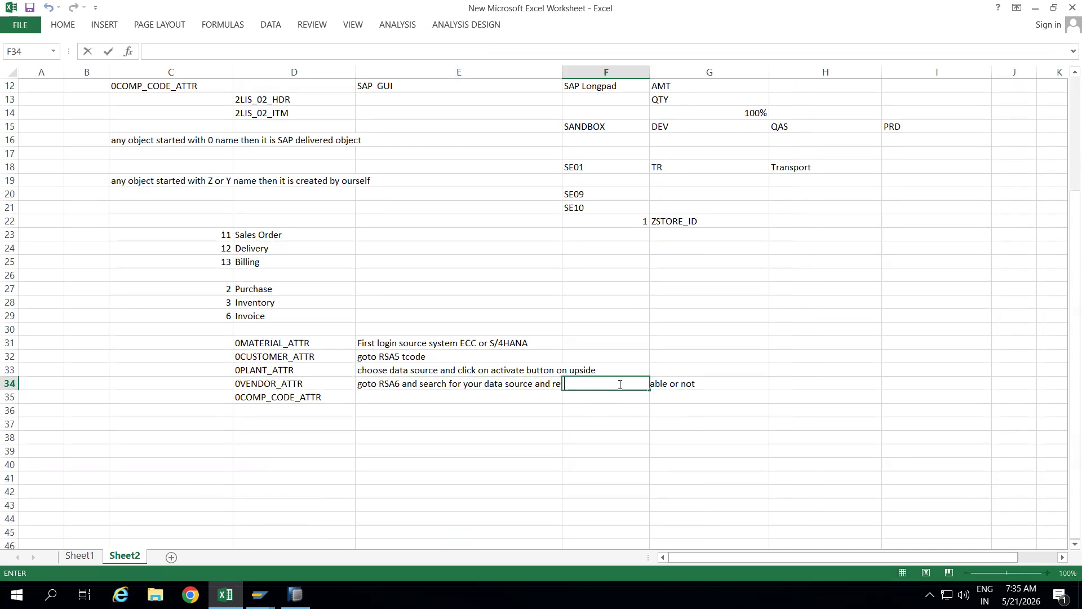
click(536, 383)
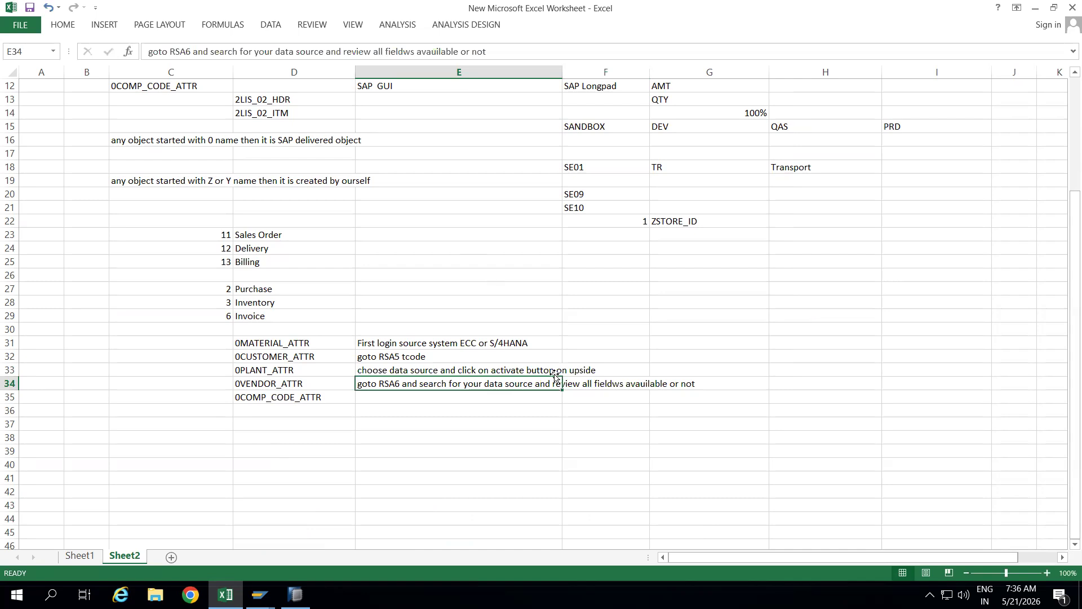
double_click(524, 385)
key(Right)
key(Right)
key(Right)
key(Right)
key(Right)
key(Right)
key(Right)
key(Right)
key(Right)
key(Right)
key(Right)
key(Right)
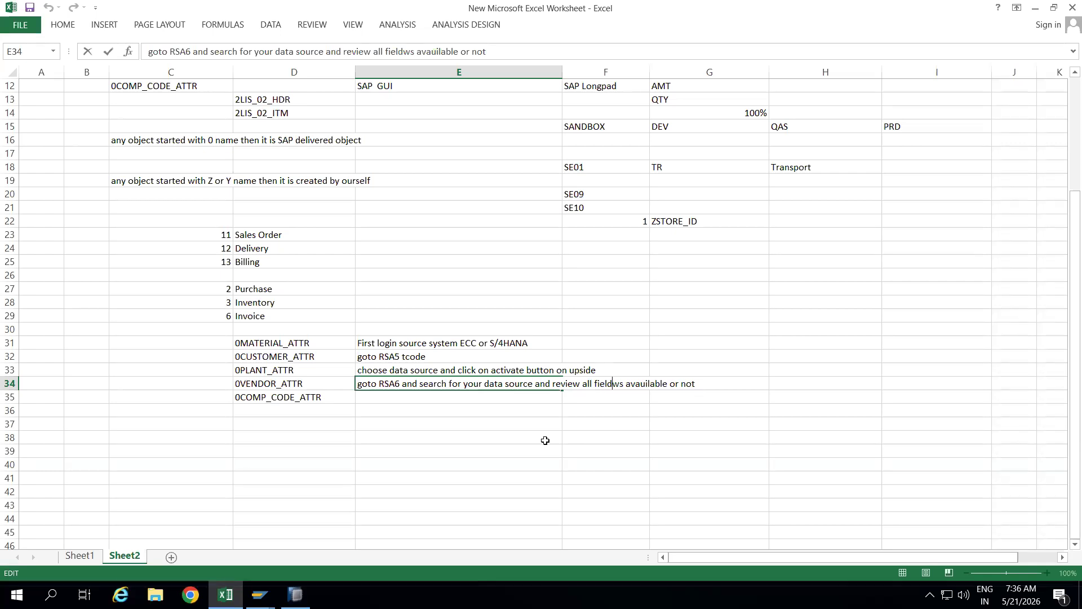
key(BackSpace)
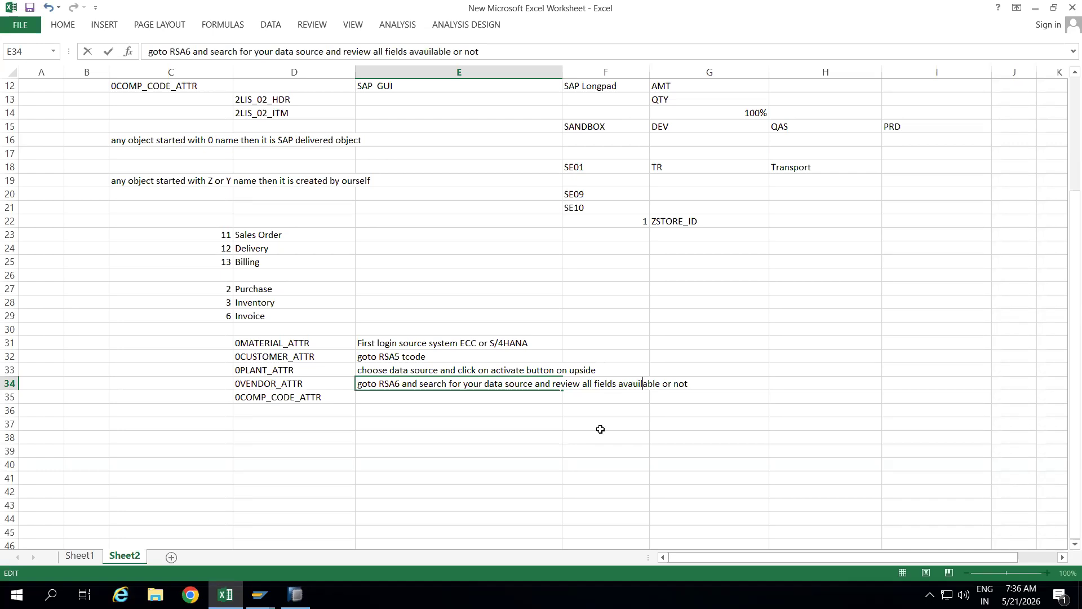
Step: Correct the spelling of the word before "or not" in the E34 note to "available"
key(BackSpace)
key(BackSpace)
key(BackSpace)
key(BackSpace)
key(BackSpace)
key(BackSpace)
key(BackSpace)
text(ilable)
click(494, 472)
Step: Enter the note "RSA3 tcode whethere your data source working or not" in cell E35
click(399, 398)
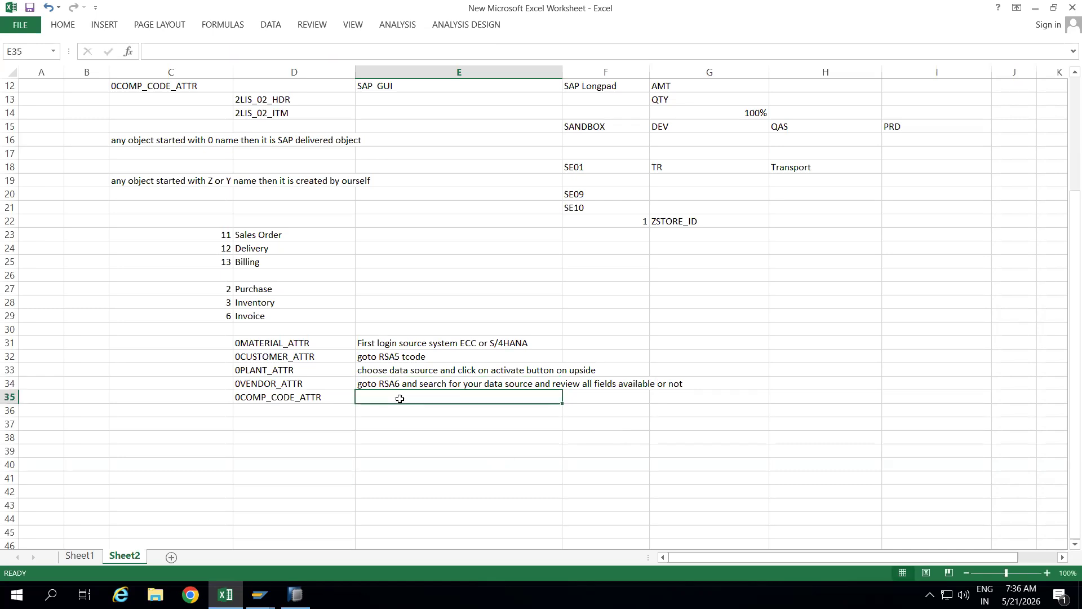
text(RSA#)
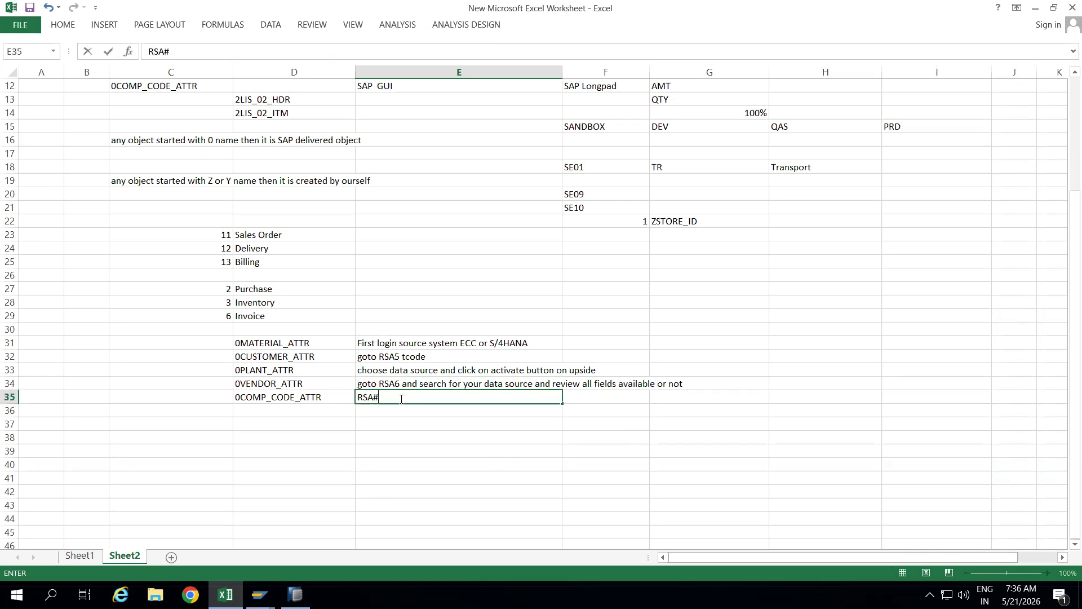
key(BackSpace)
text(3 tcode whethere your data source )
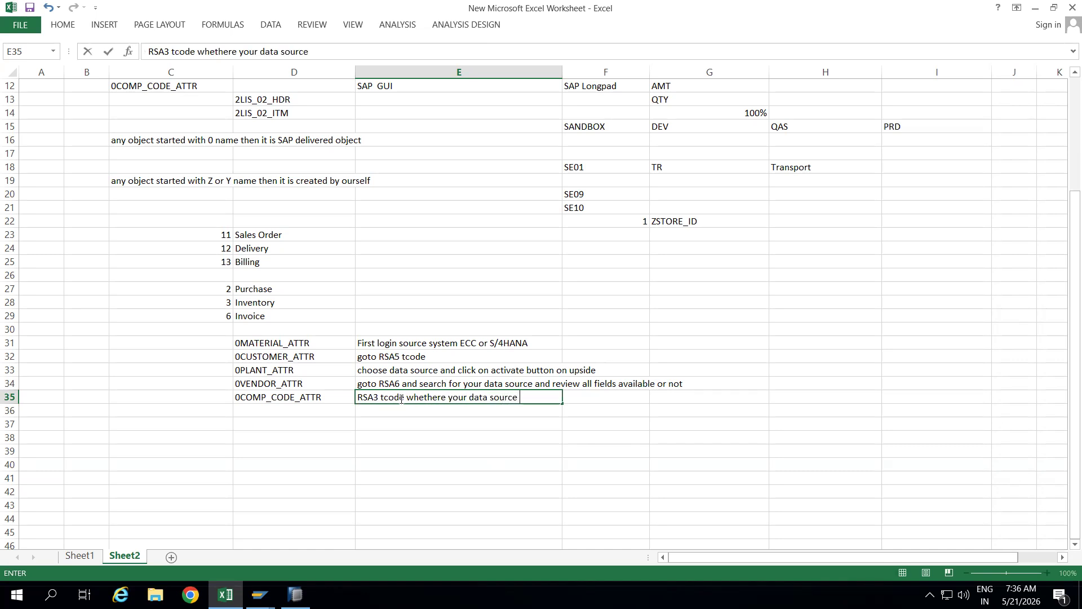
text(working or not)
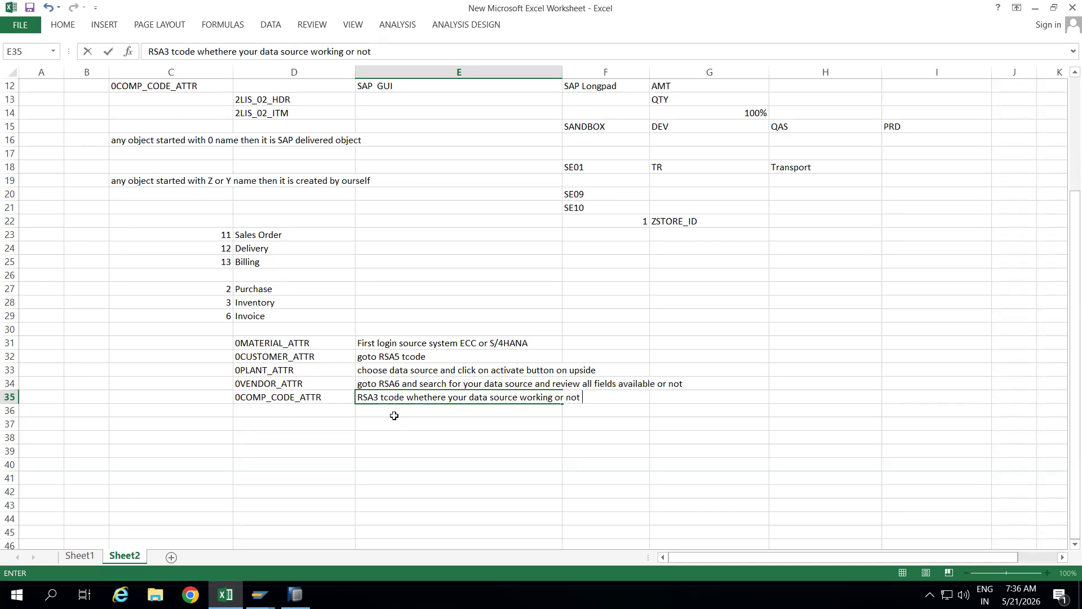
key(Return)
Step: Enter the note "If it is working then replicate into BW by using RSDS tcode" in cell E36
text(I)
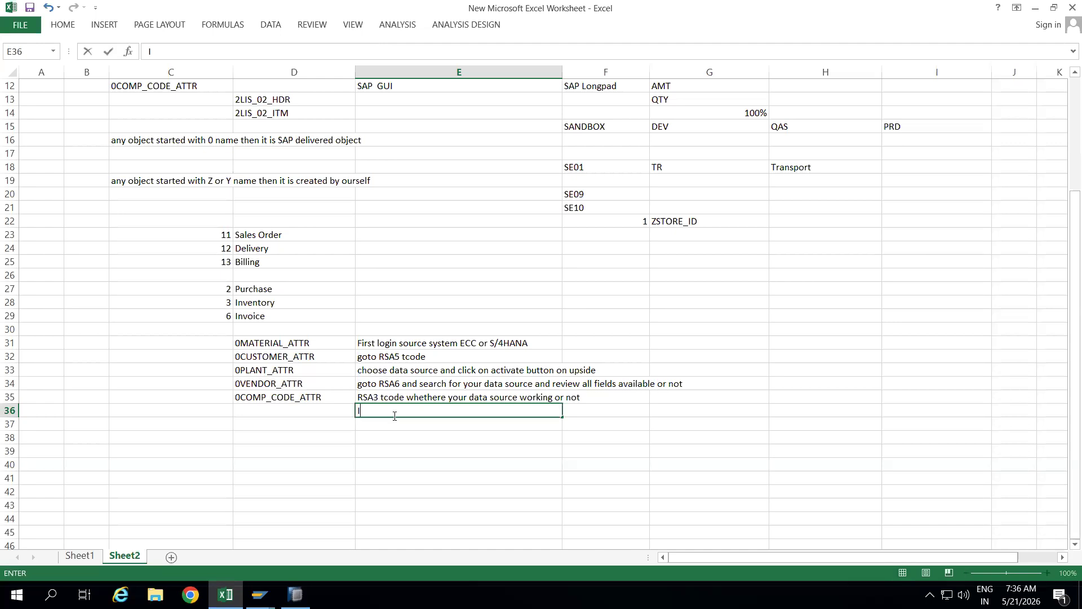
text(f it is working the)
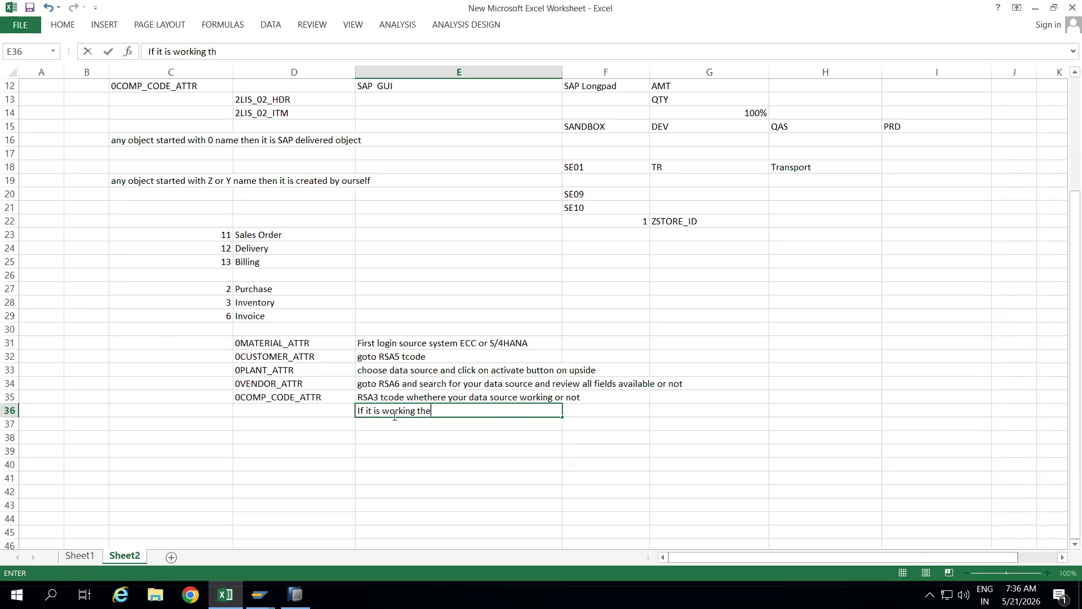
text(n replicate )
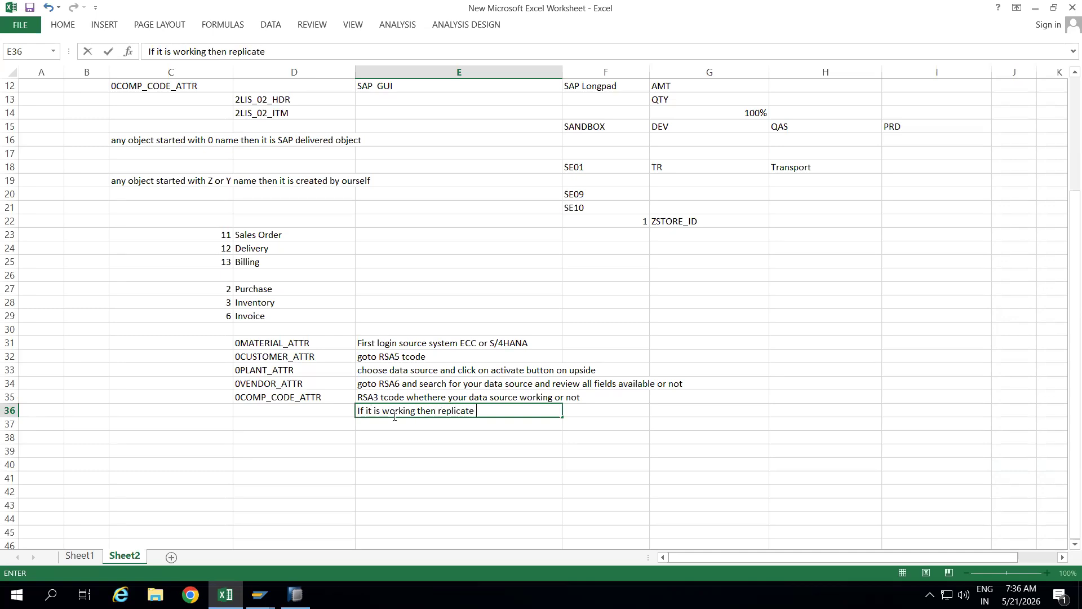
text(into BW by using RSDS tcode)
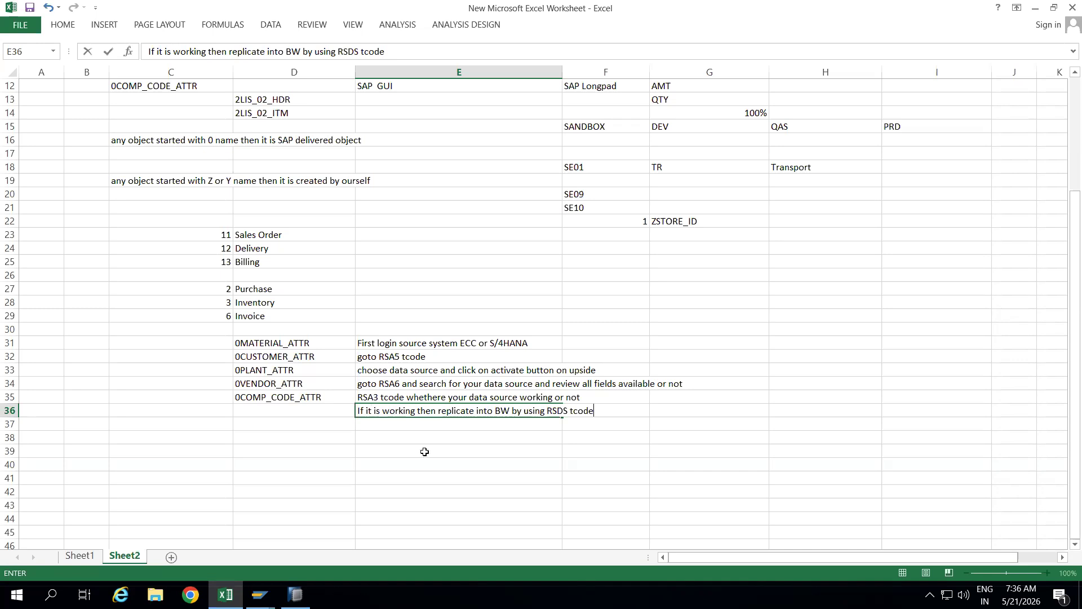
click(433, 455)
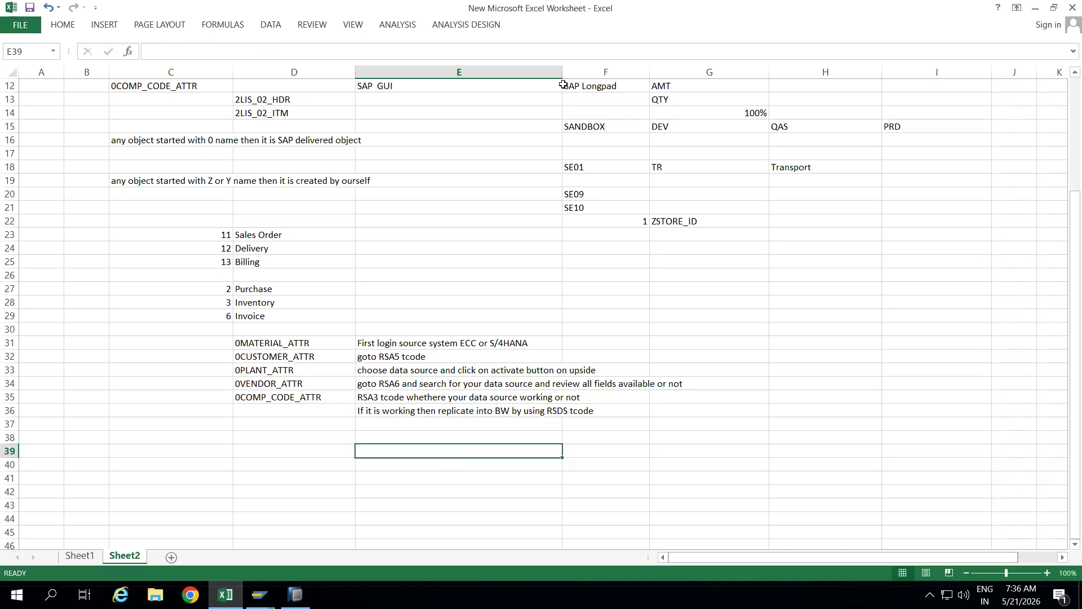
Step: Widen column E and enter the note "Copy your data source and source systen name" in cell E37
drag(562, 76, 625, 85)
click(389, 423)
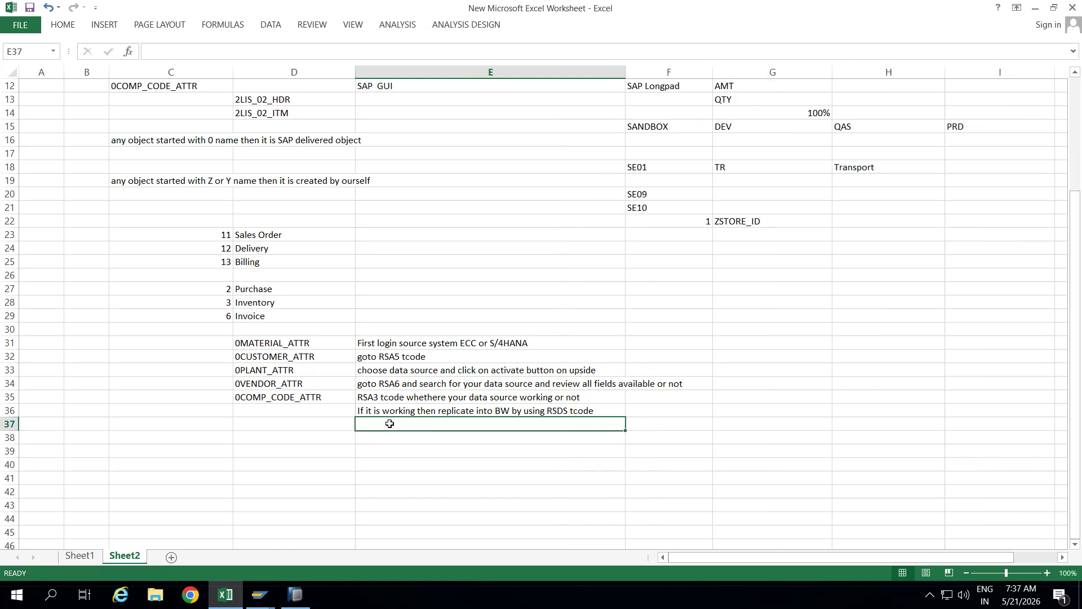
text(Copy )
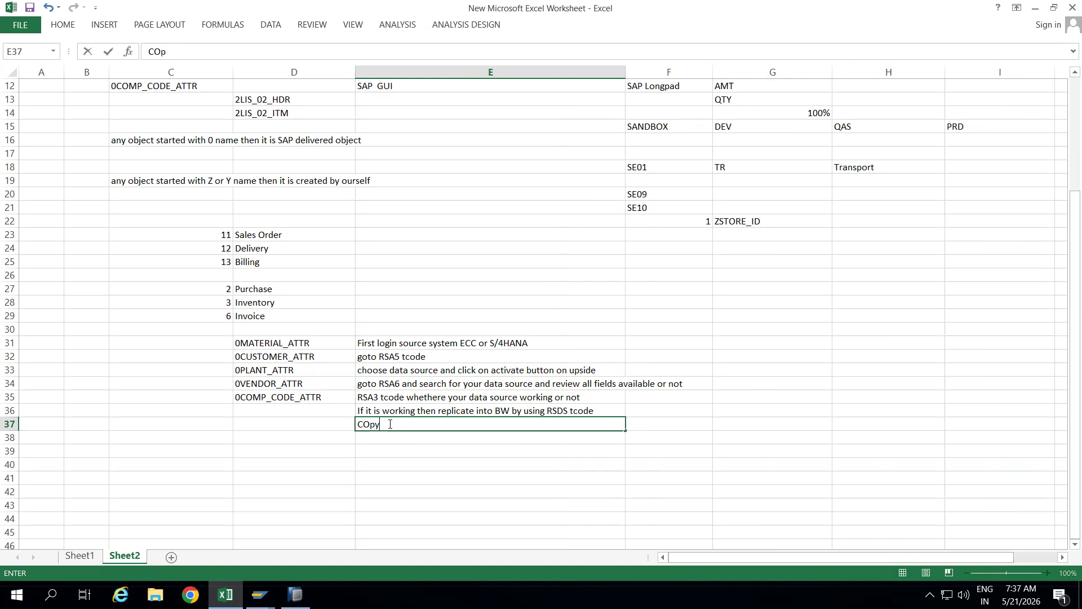
text(your data source and source systen name)
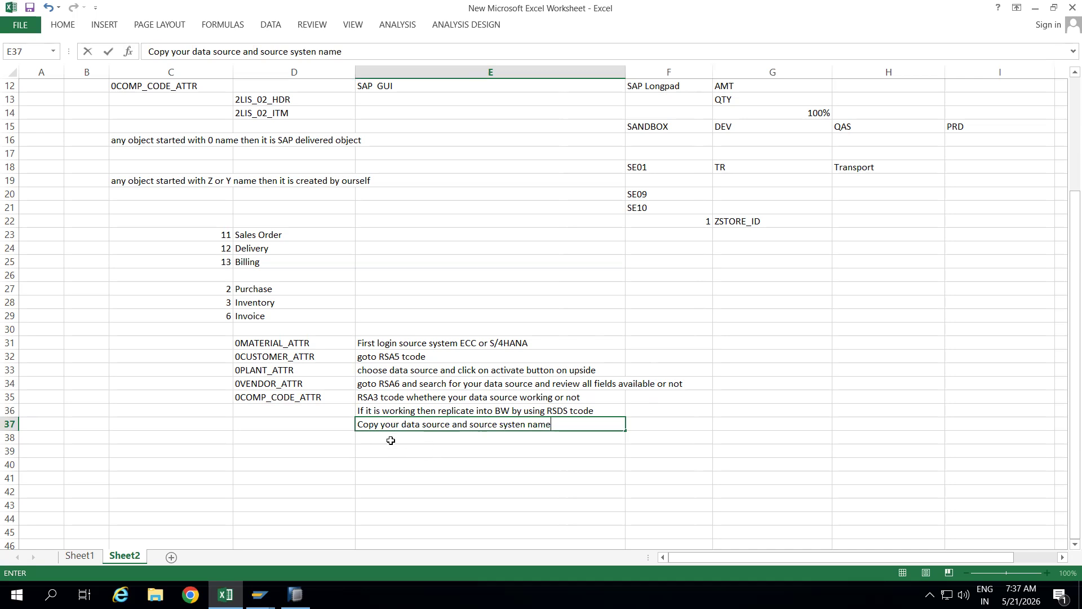
Step: Switch to the SAP BW session, open transaction RSDS, and fill in DataSource 2LIS_12_VCITM with source system T90CLNT090
click(259, 595)
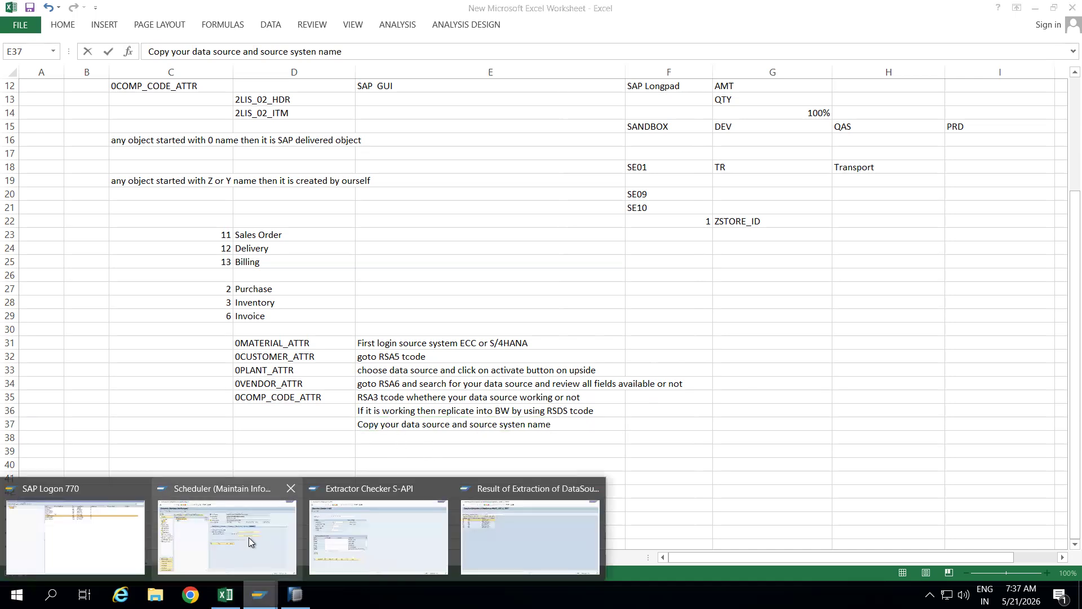
click(249, 536)
text(/nrsd)
key(Return)
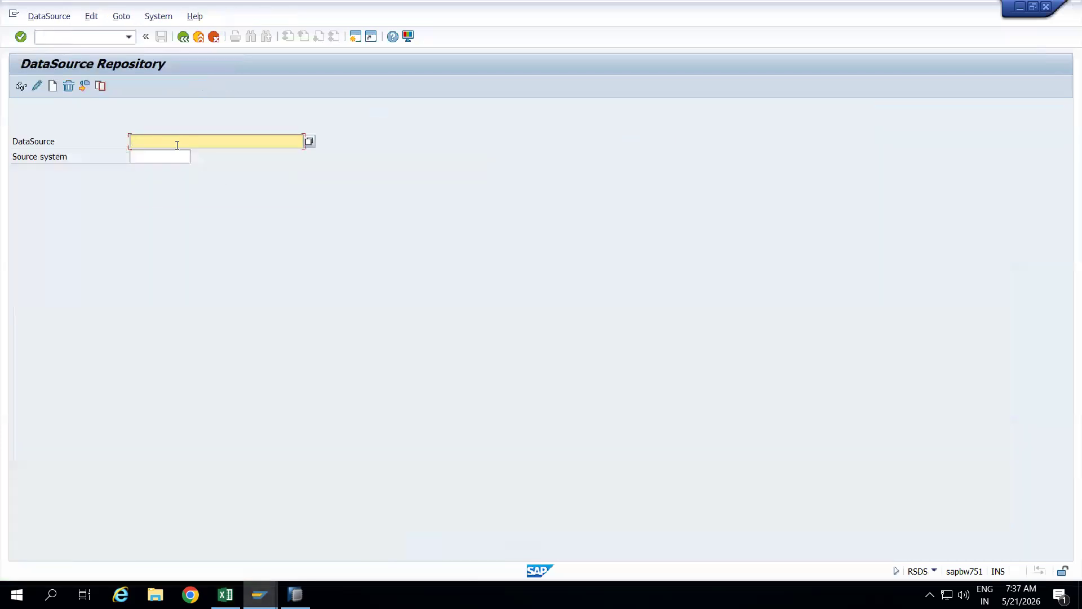
click(177, 145)
click(181, 154)
click(159, 158)
click(165, 165)
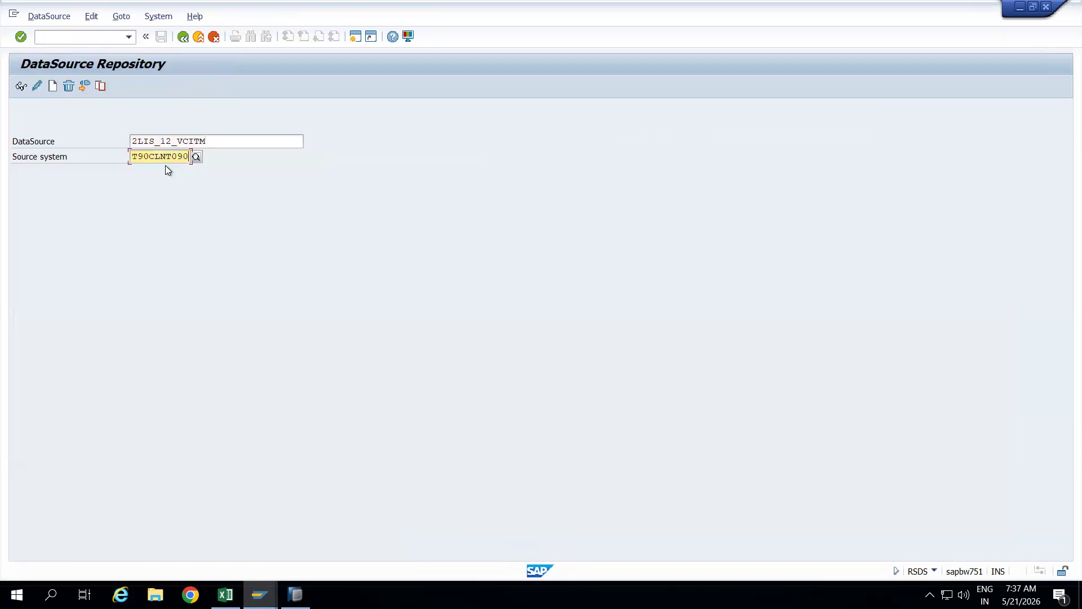
Step: Return to Excel and append "and click on replicate data source" to the note in cell E37
key(alt+Tab)
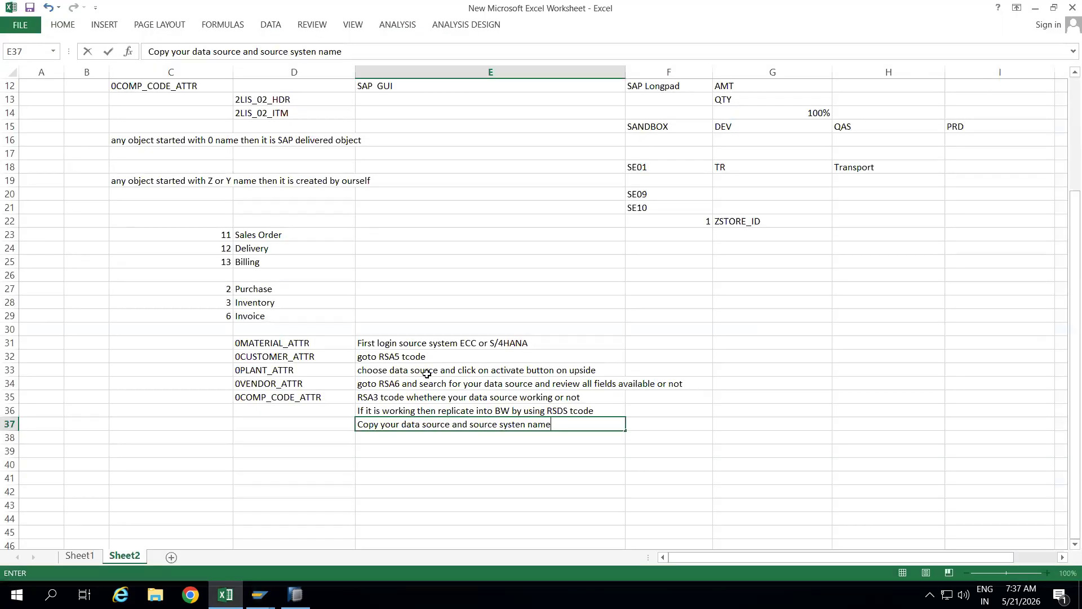
click(411, 440)
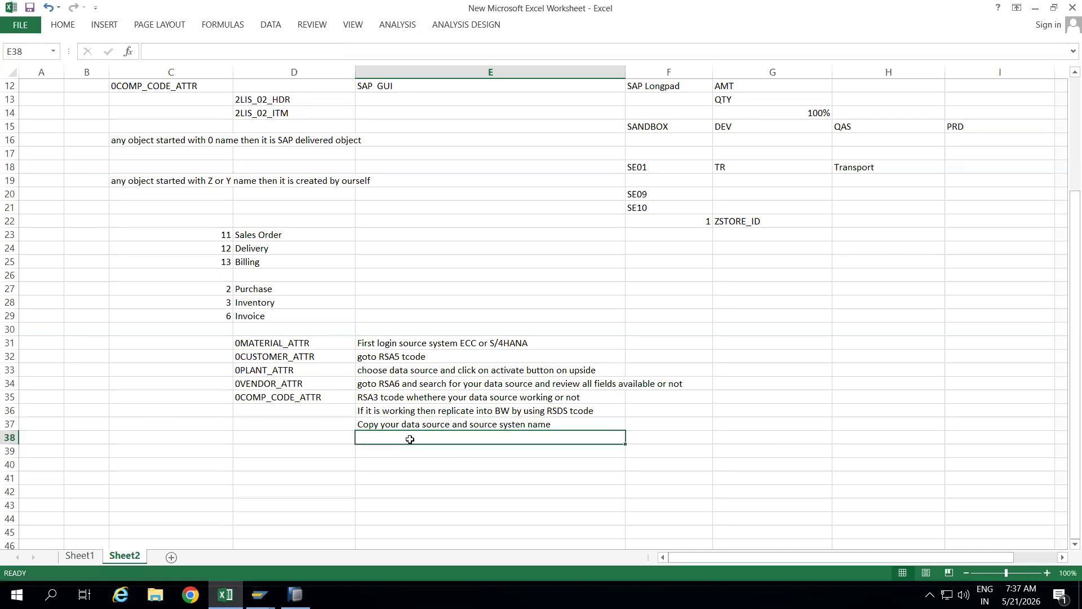
double_click(558, 424)
text(and click on replicate data source)
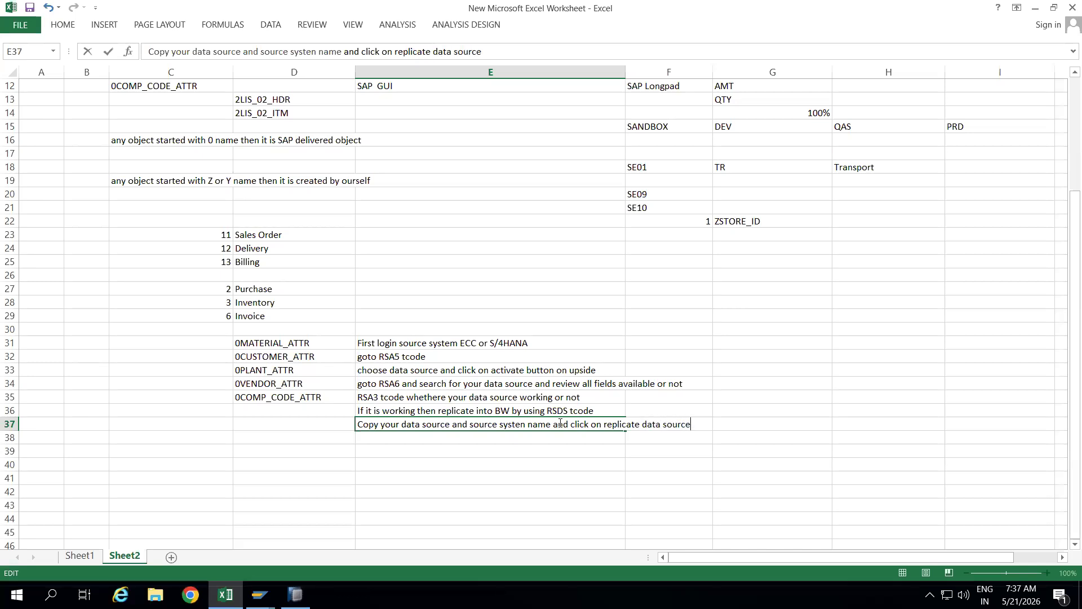
key(Return)
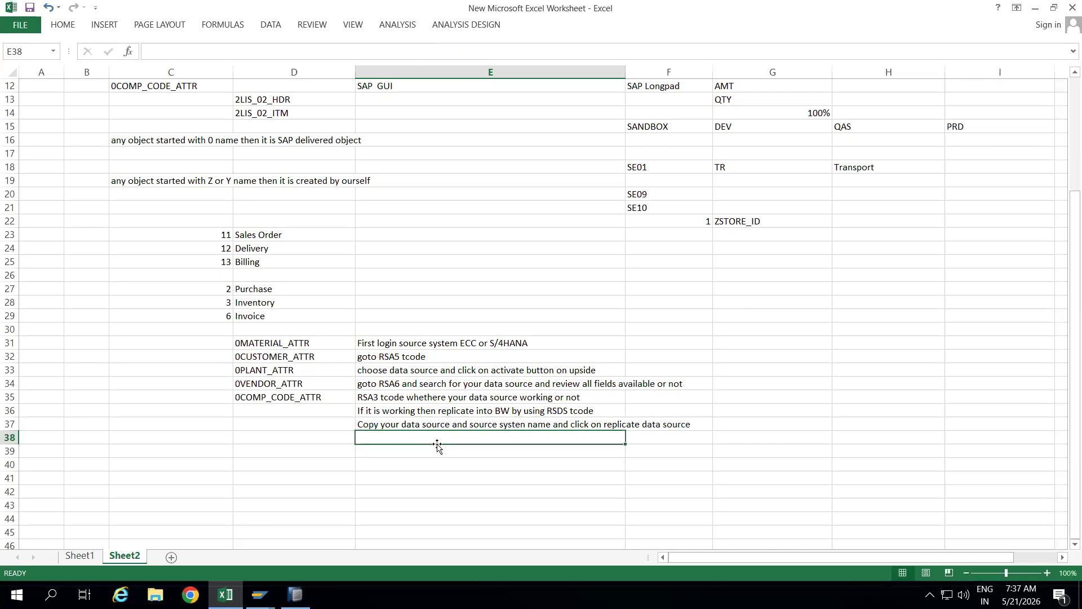
Step: Enter the note "goto RSA1 tcode under modeling choose find option" in cell E38
text(goto )
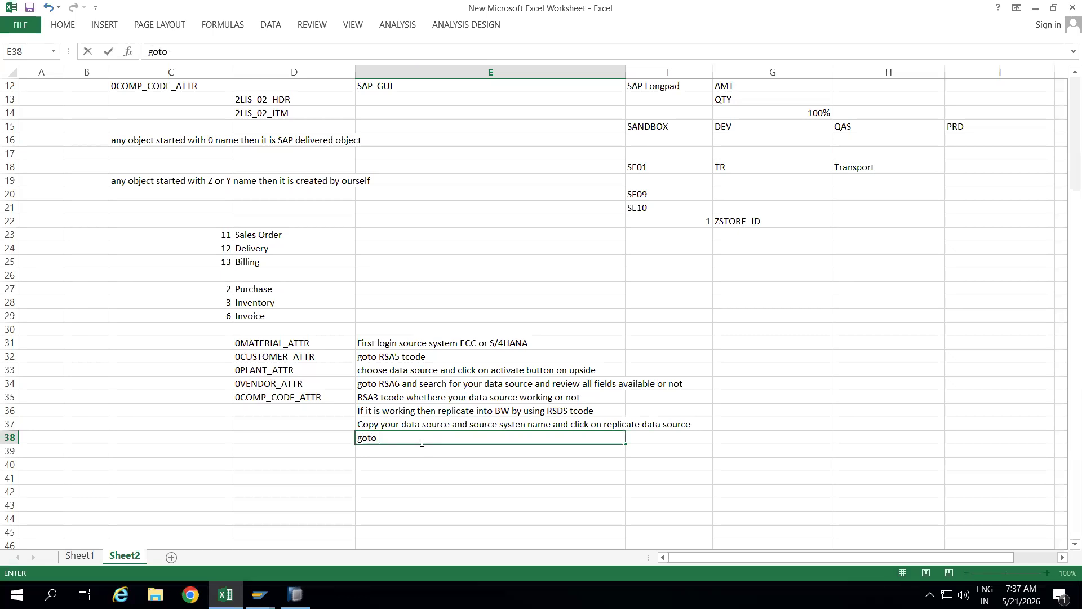
text(RSA1 tcode un)
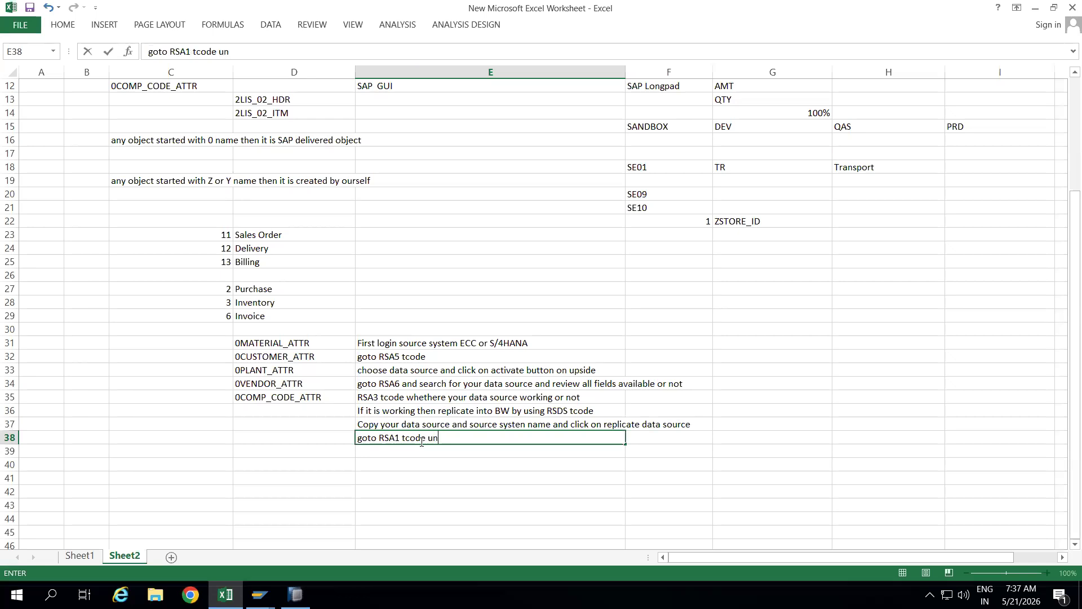
text(der modeling choos)
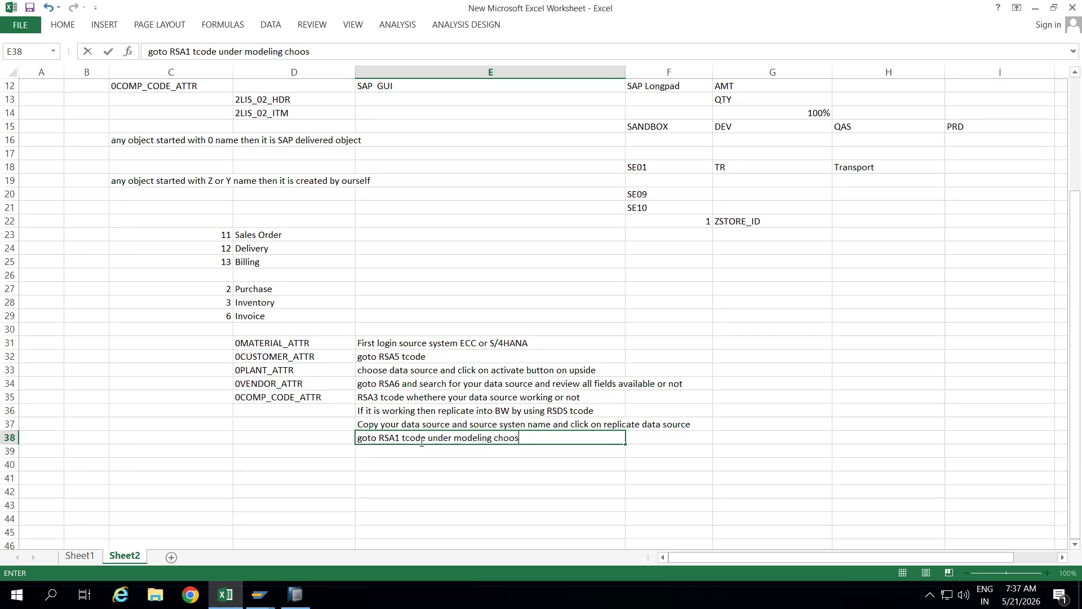
text(e find option)
click(468, 477)
Step: Enter the note "paste your data source and check the checbk box of data source" in cell E39
click(460, 451)
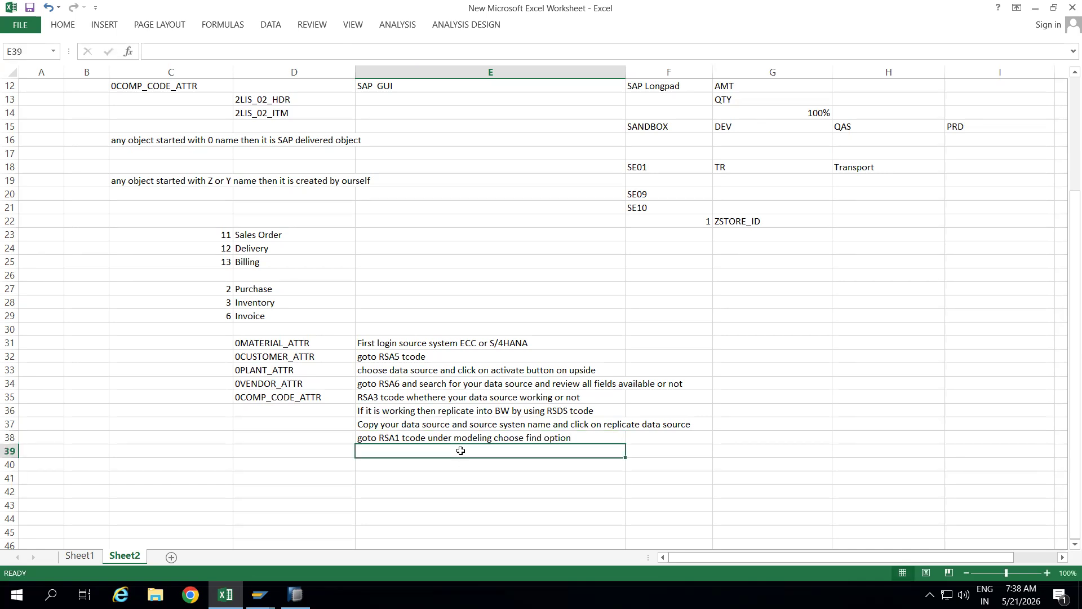
text(past)
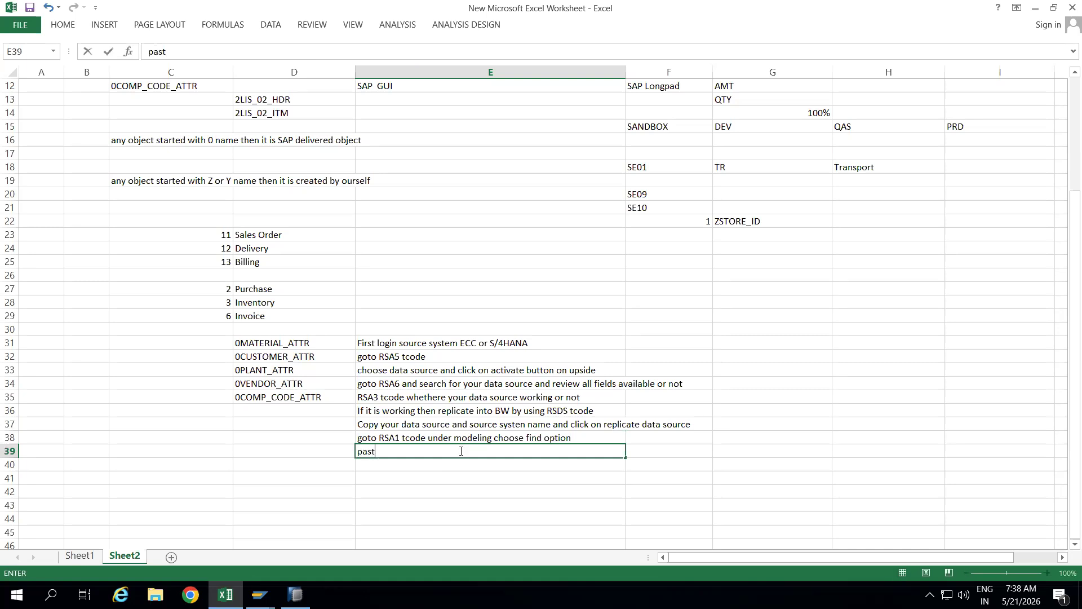
text(e your data source)
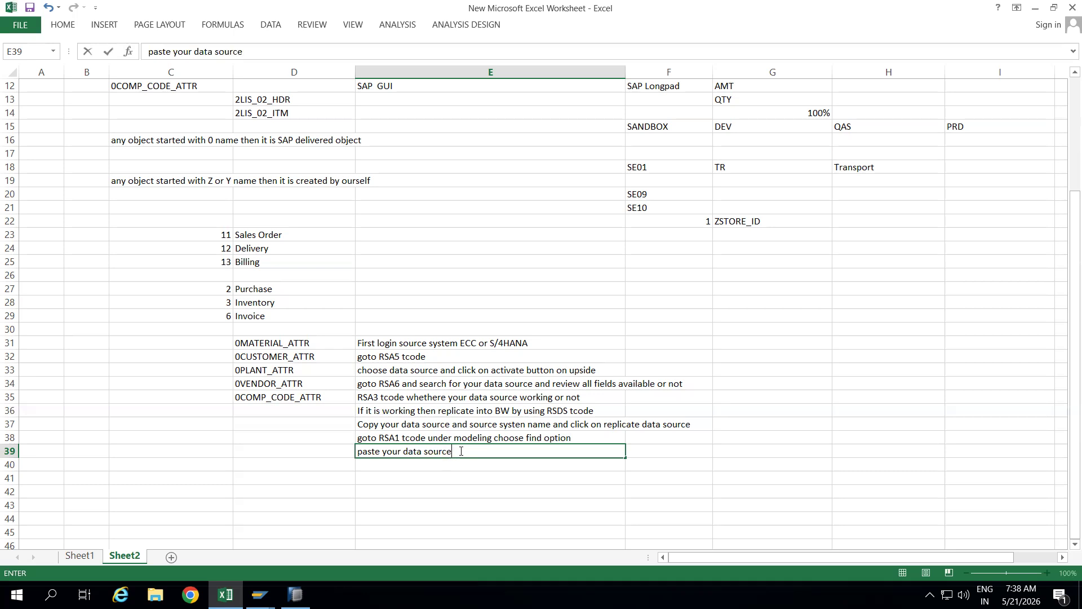
text( and check the)
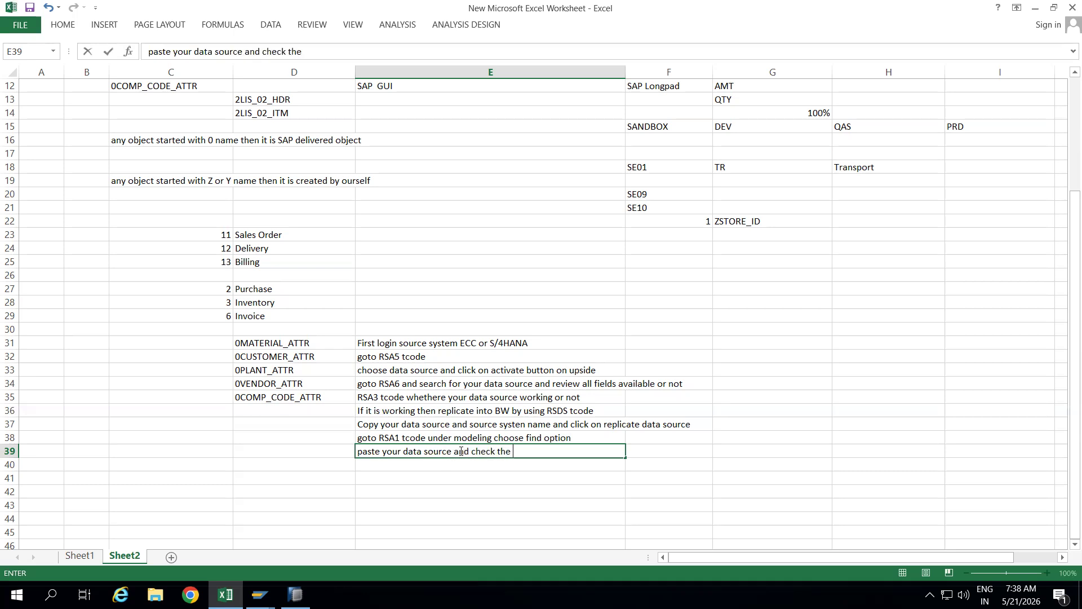
text( checbk box of data source)
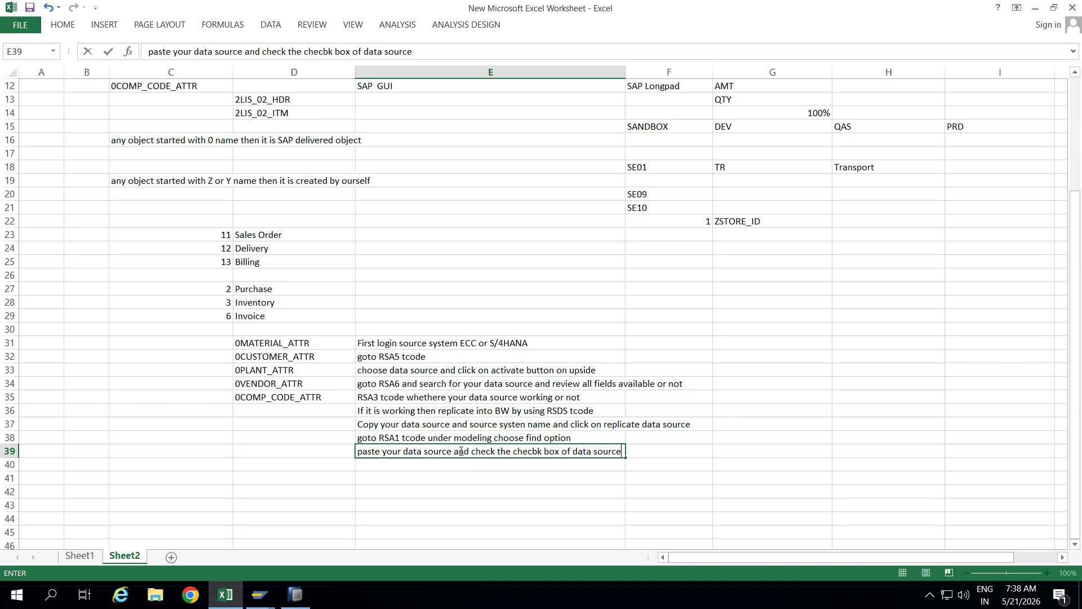
click(458, 486)
Step: Switch to the SAP BW session and open transaction RSA1
key(alt+Tab)
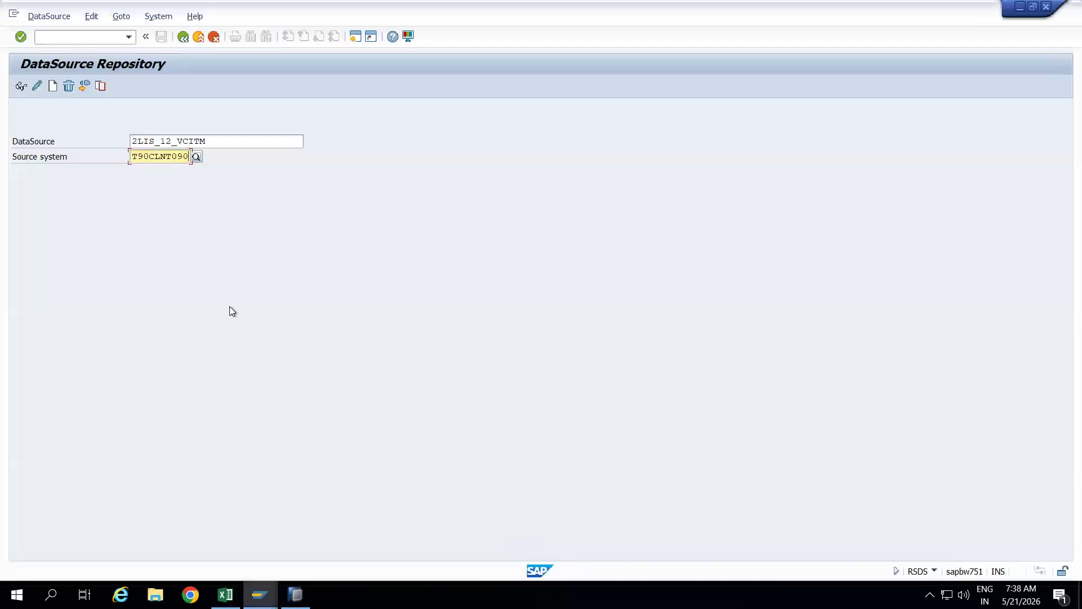
click(76, 36)
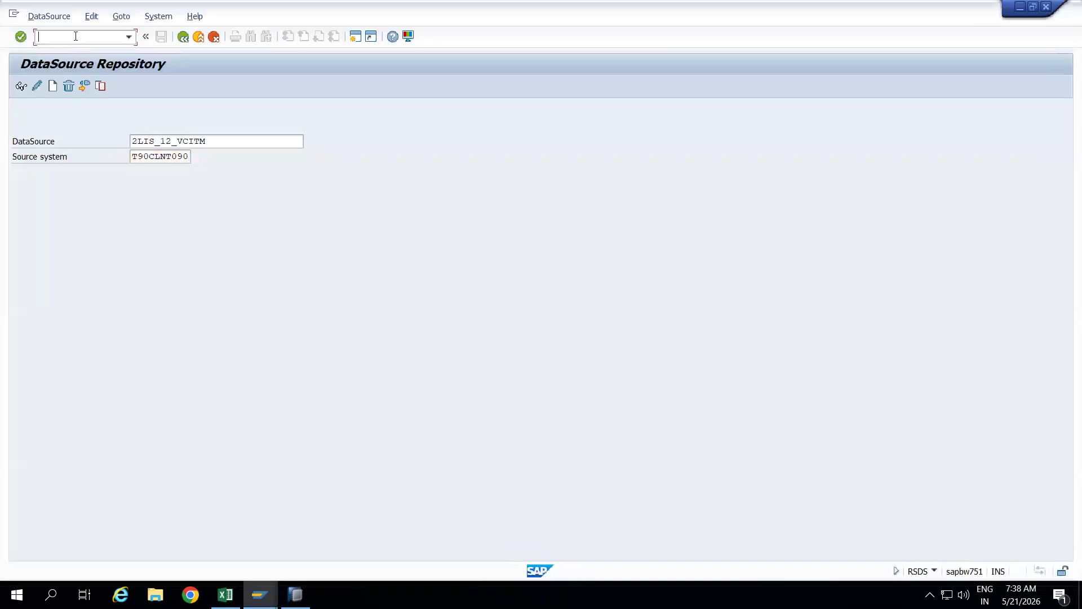
text(/nrsa1)
key(Return)
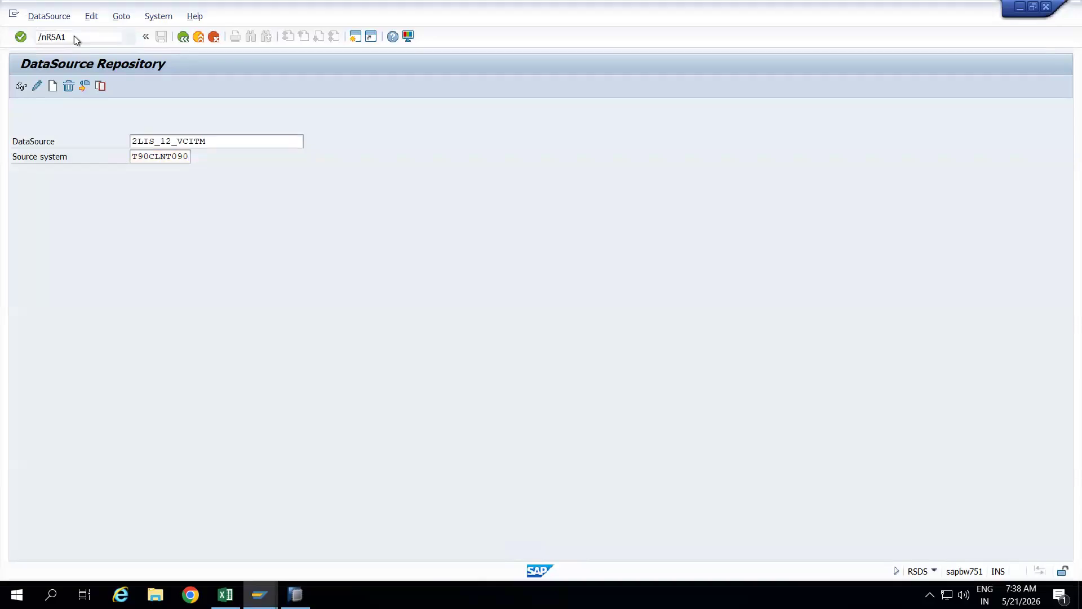
click(384, 403)
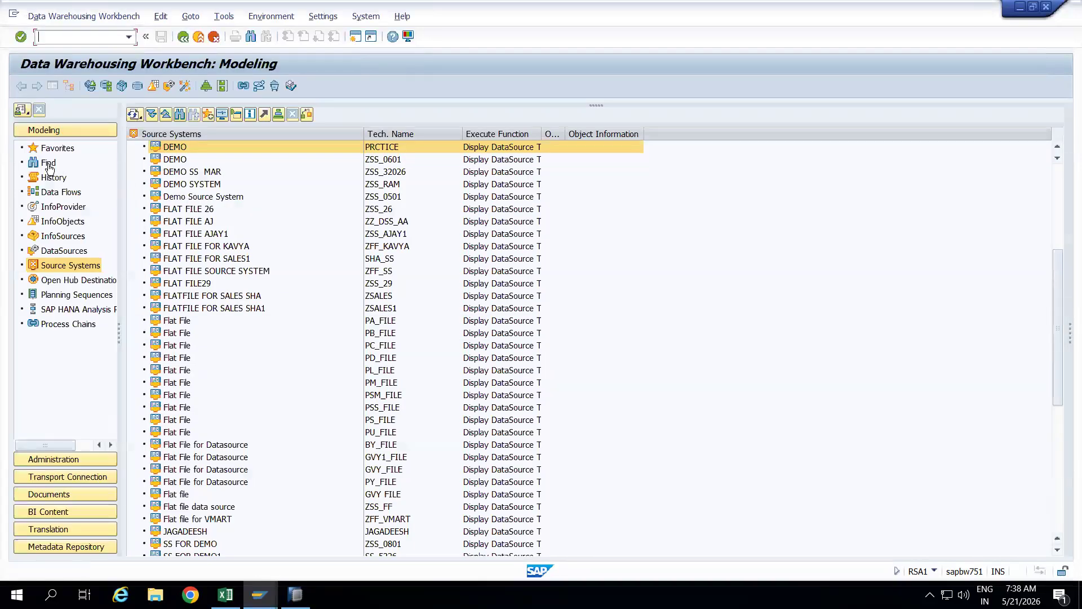
Step: Search the workbench for 2LIS_12_VCITM among DataSources only and display the Delivery Item Data DataSource
click(48, 163)
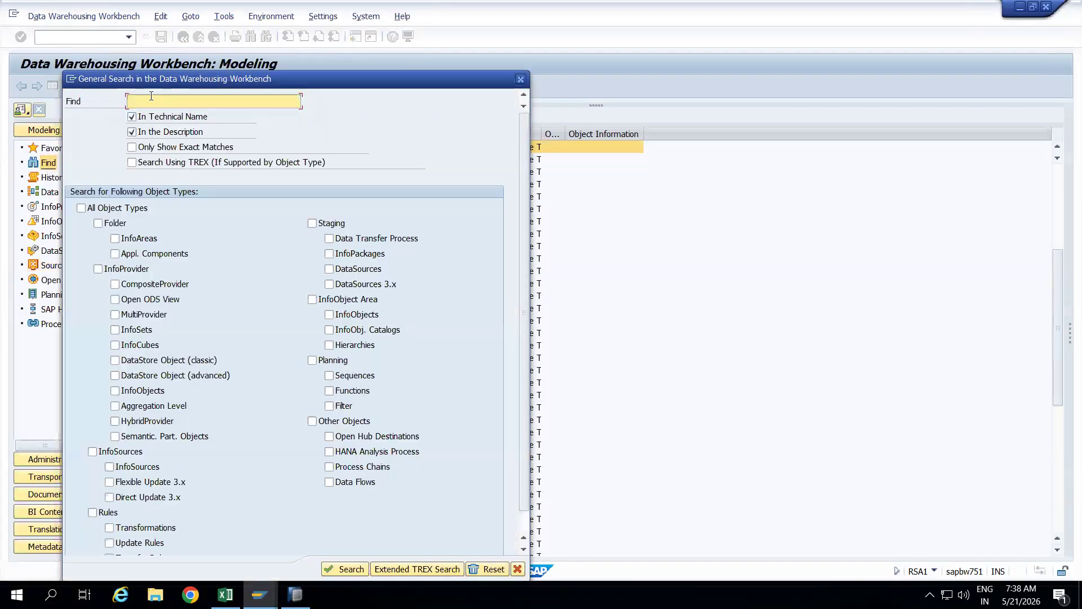
click(328, 269)
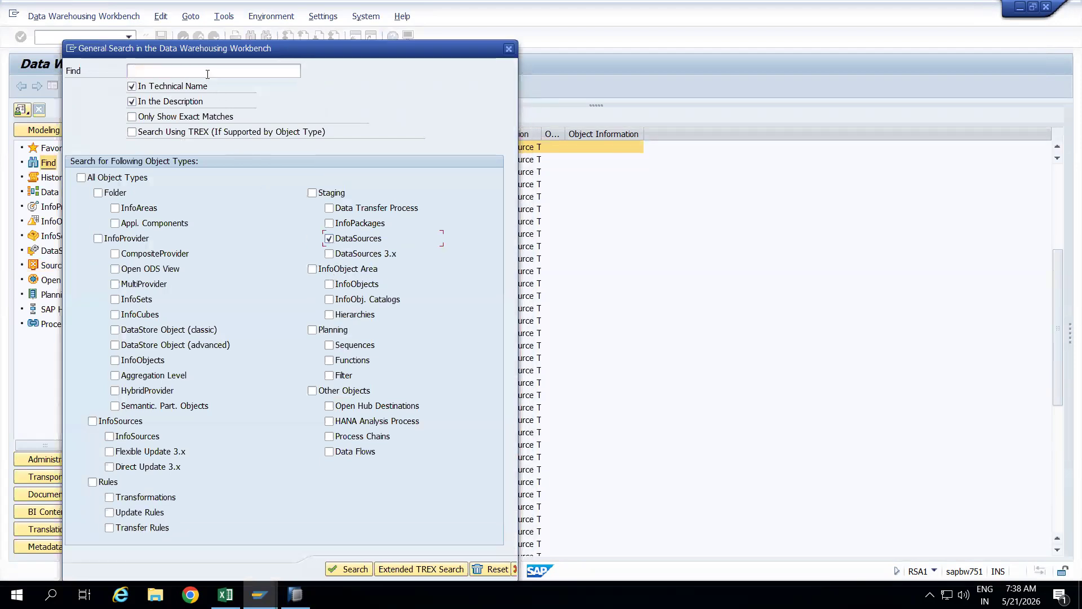
click(207, 72)
text(2LI)
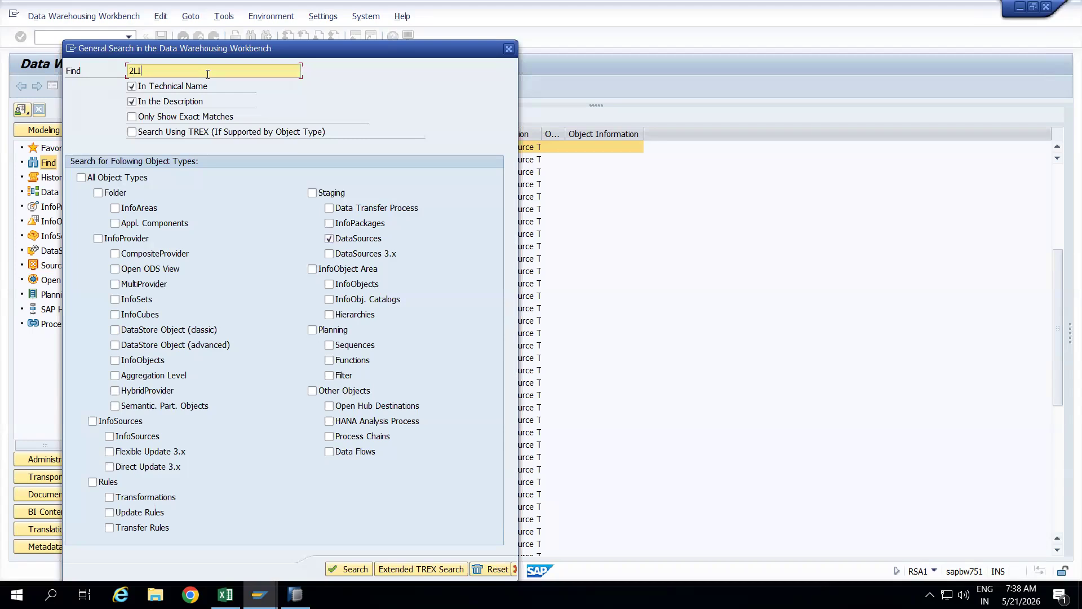
text(S_12_VCITM)
click(353, 567)
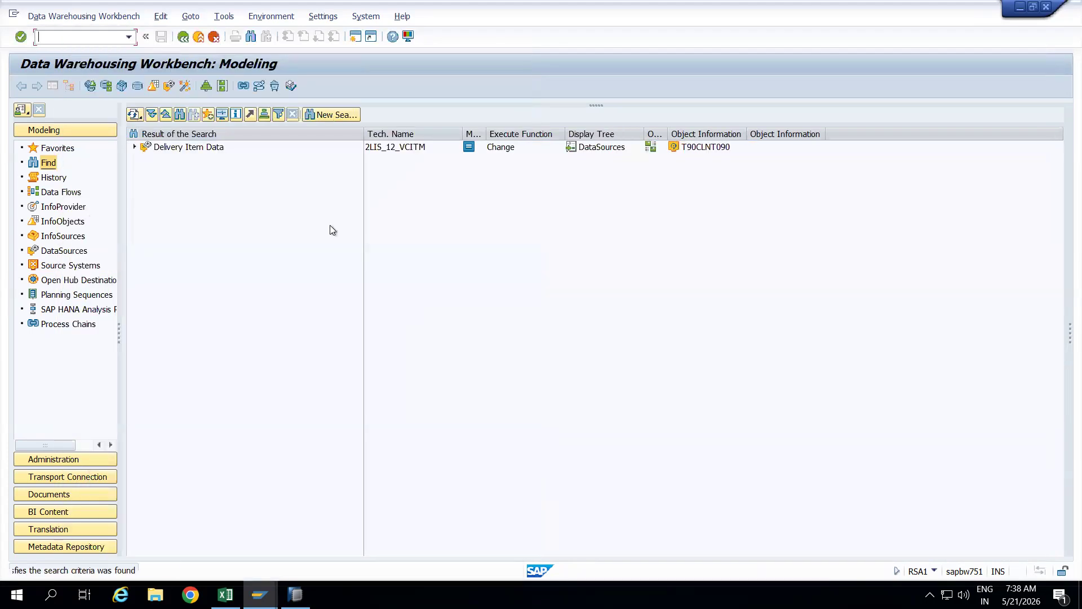
double_click(205, 148)
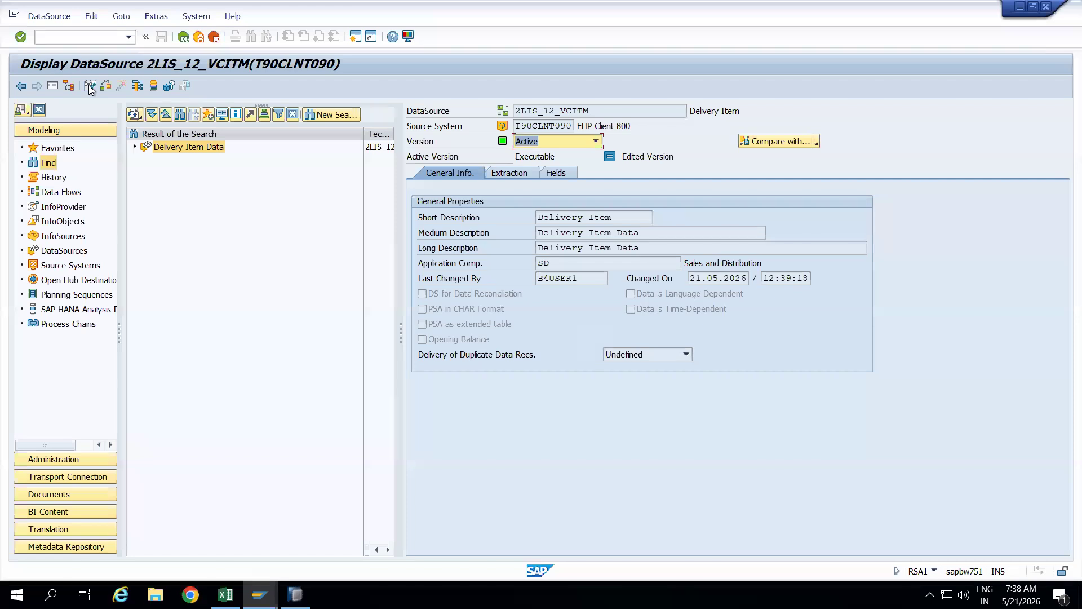
Step: Return to Excel and enter the note "double click on the source and activate it" in cell E40
key(alt+Tab)
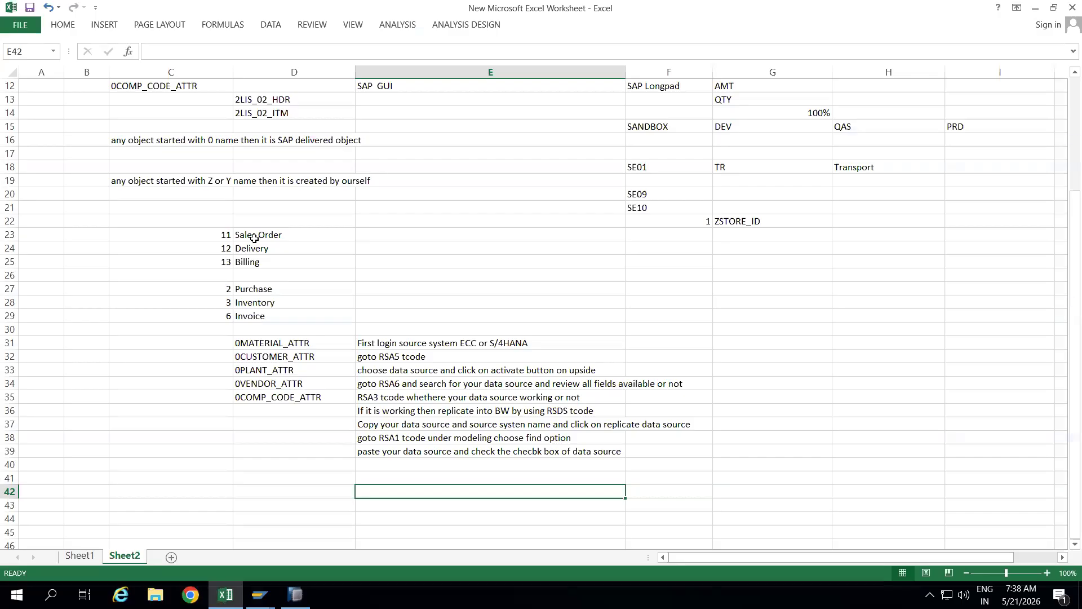
click(435, 462)
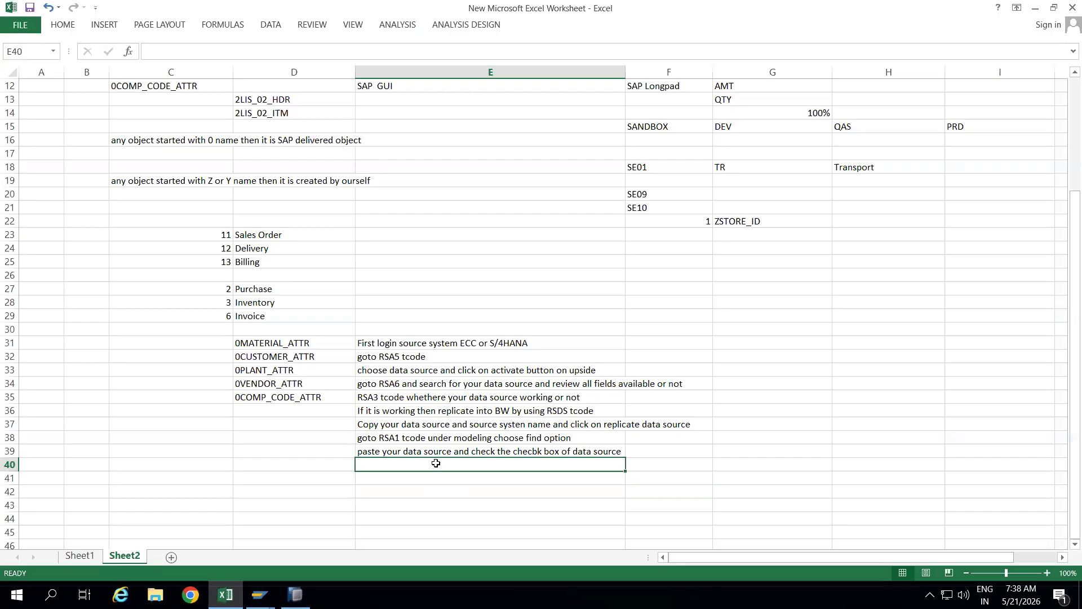
text(double)
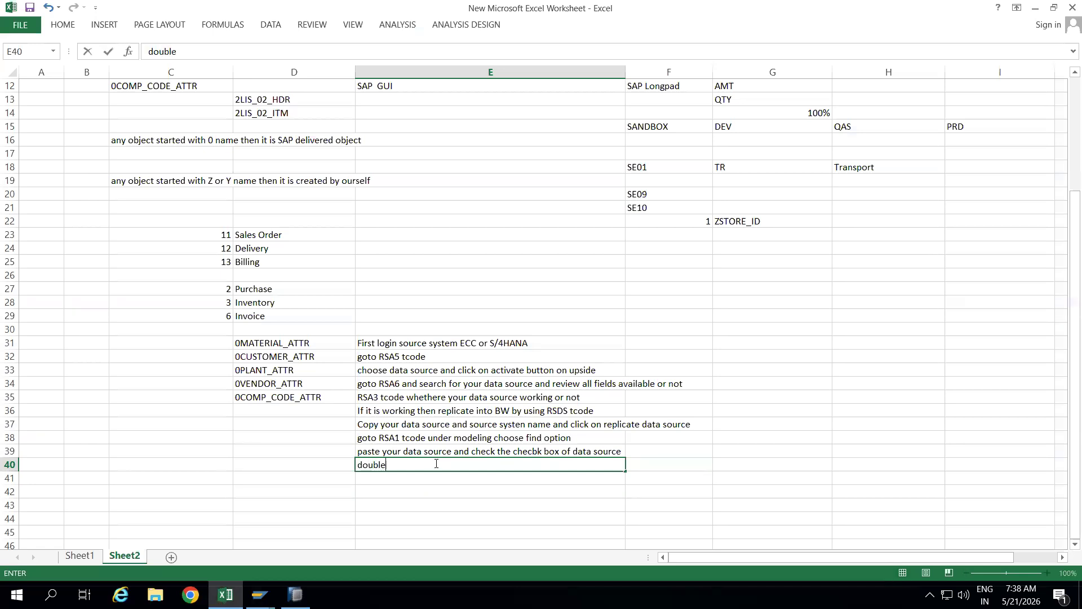
text( click on the source and )
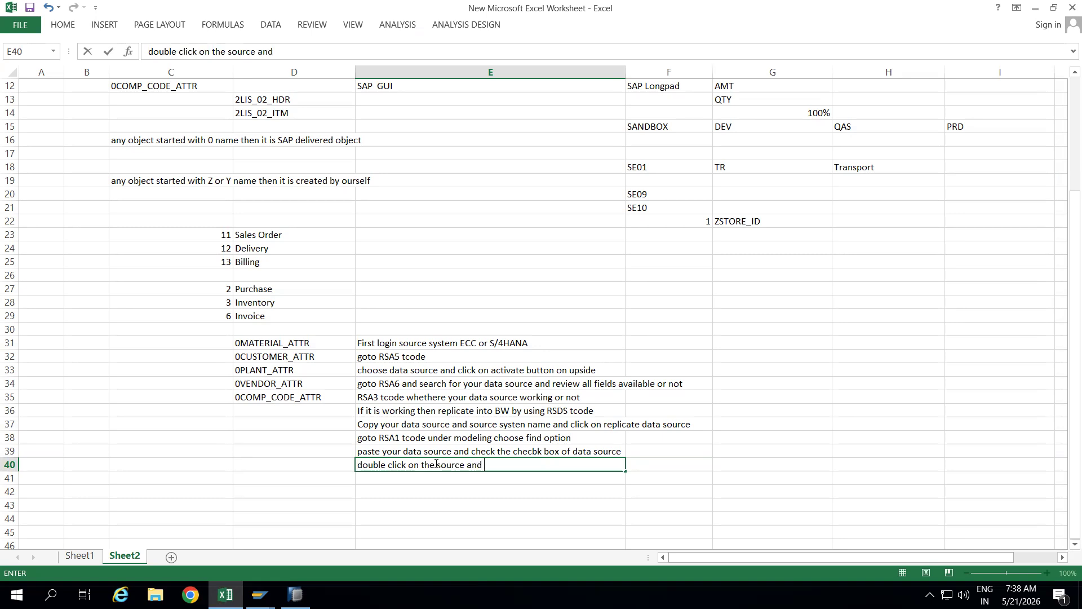
text(activa)
text(te)
click(433, 477)
double_click(545, 467)
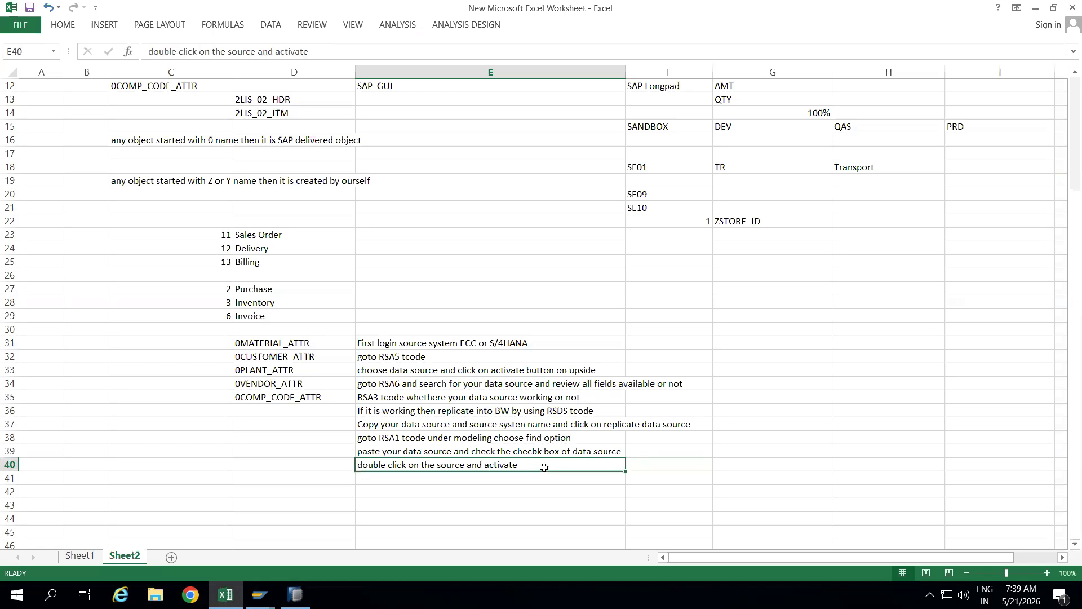
text(it)
Step: Enter the note "right click on data source and create info package" in cell E41
click(424, 479)
text(right click on data source and cr)
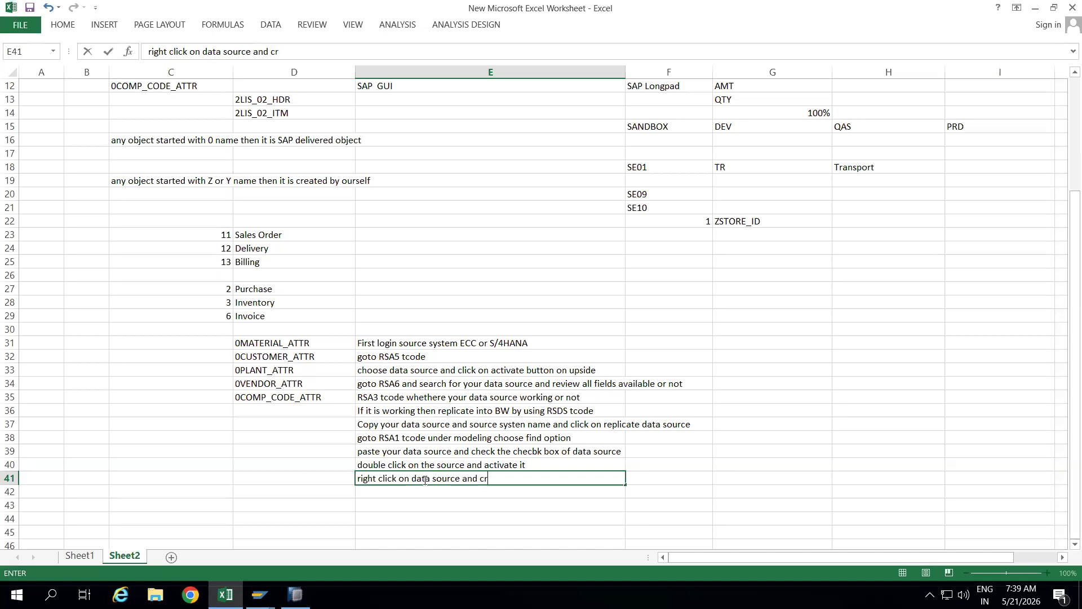
text(eate info apckage)
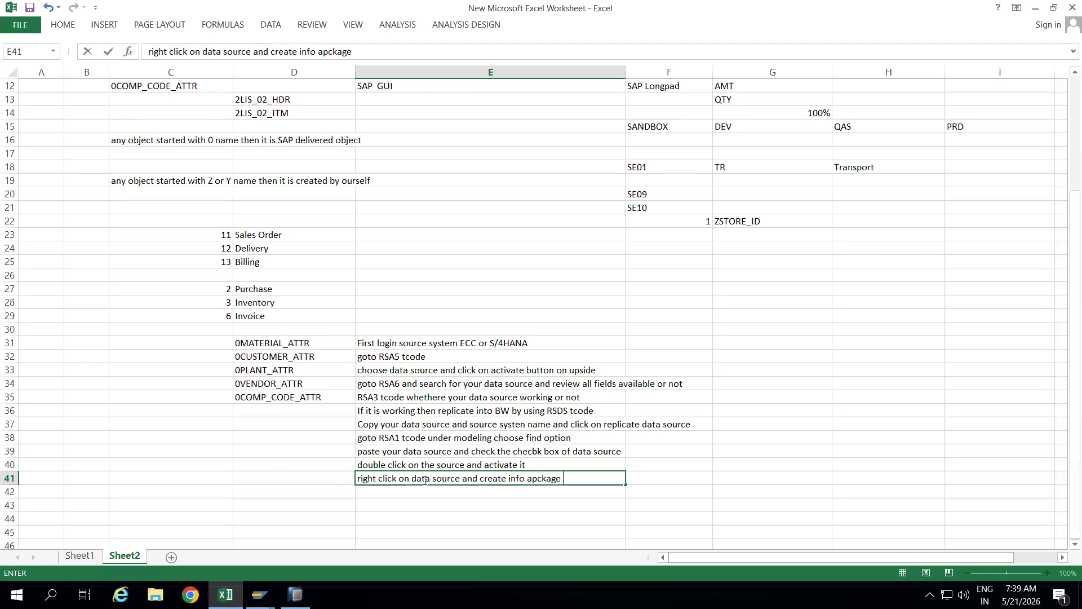
key(BackSpace)
key(BackSpace)
key(BackSpace)
key(BackSpace)
key(BackSpace)
key(BackSpace)
key(BackSpace)
key(BackSpace)
text(package)
key(Return)
Step: Enter the note "in the info package goto schedule button and execute start" in cell E42
text(in the info ap)
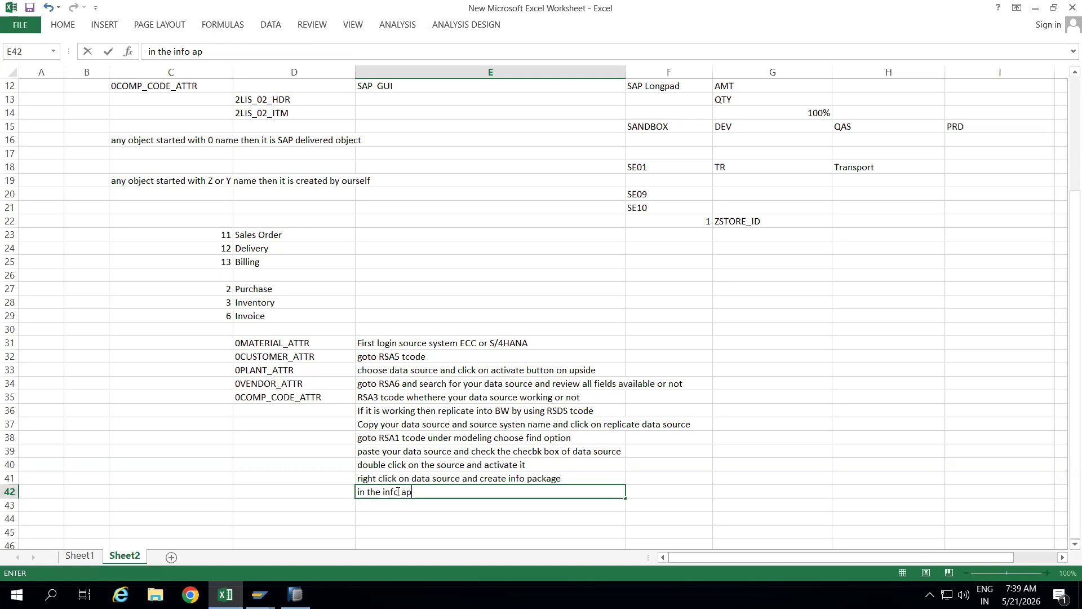
key(BackSpace)
key(BackSpace)
key(BackSpace)
text(package goto )
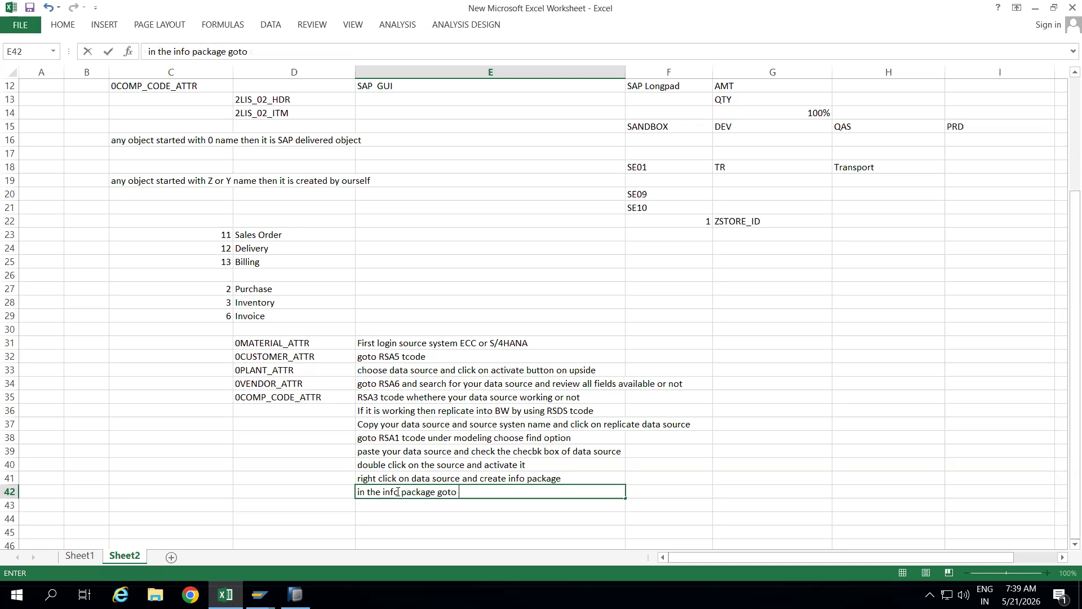
text(schedule button and execute start)
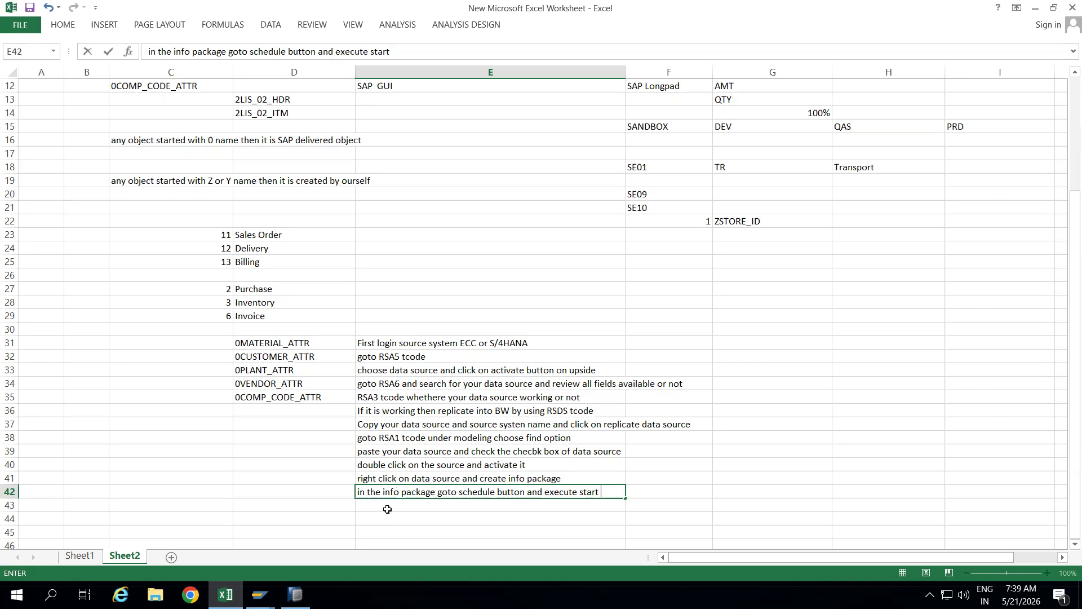
Step: Enter the note "The data will come to PSA" in cell E43
click(387, 511)
key(alt+Tab)
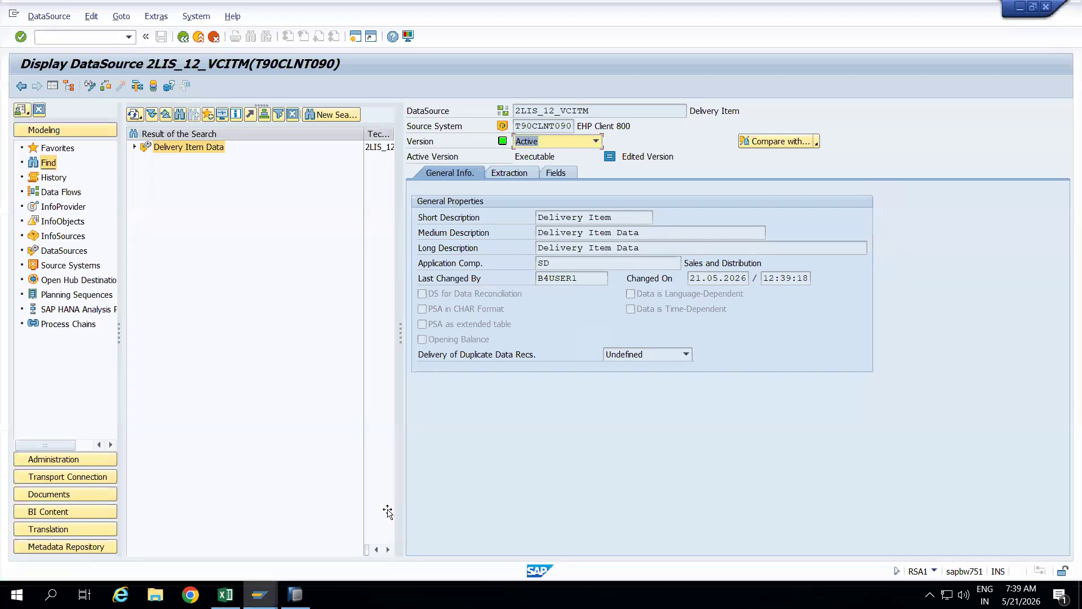
key(alt+Tab)
text(The d)
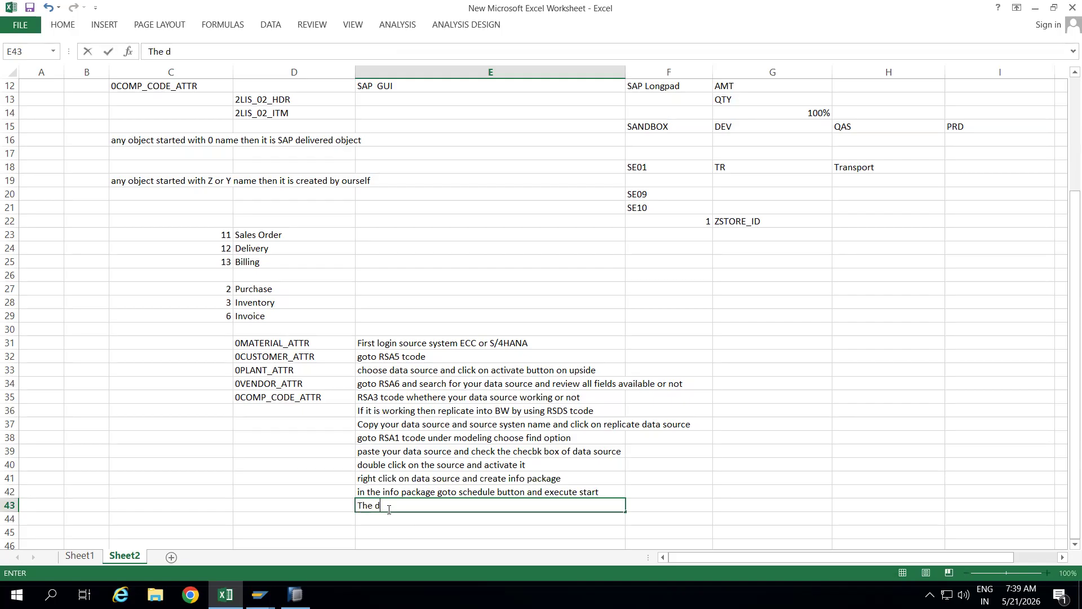
text(ata will come)
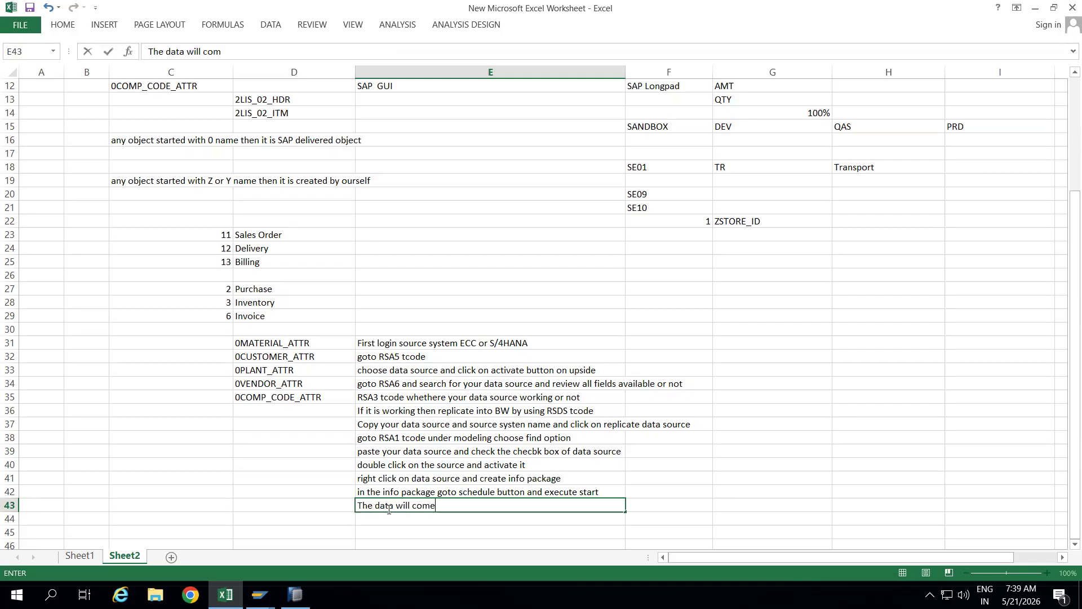
text( to PSA)
click(427, 530)
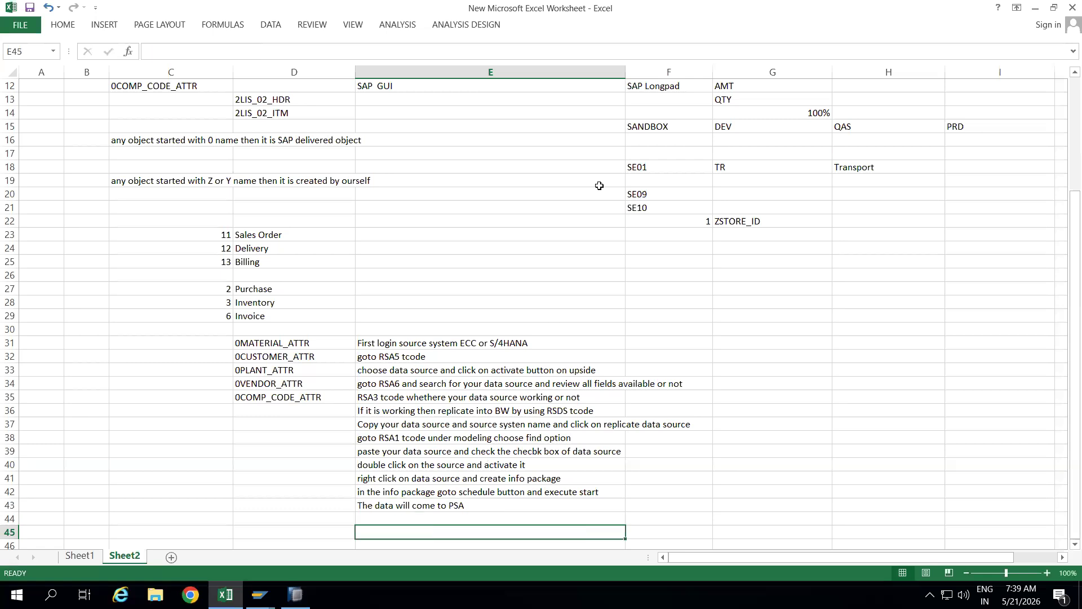
Step: Widen column E to fit the step notes, and select the notes in E31:E43 and the attribute DataSources in D31:D35
drag(625, 72, 711, 87)
drag(448, 342, 447, 505)
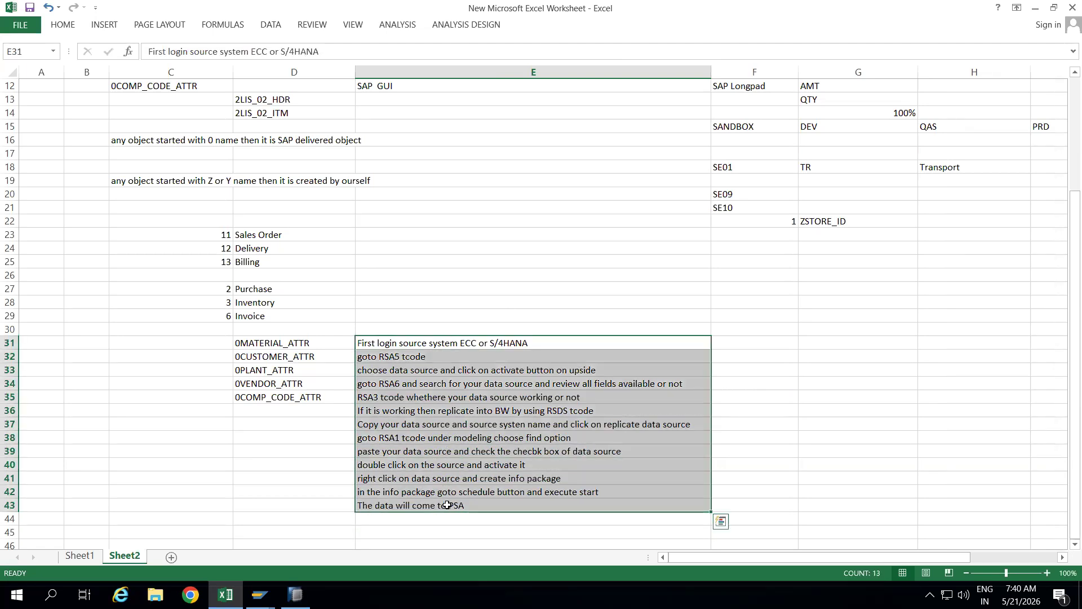
click(268, 343)
drag(270, 357, 271, 397)
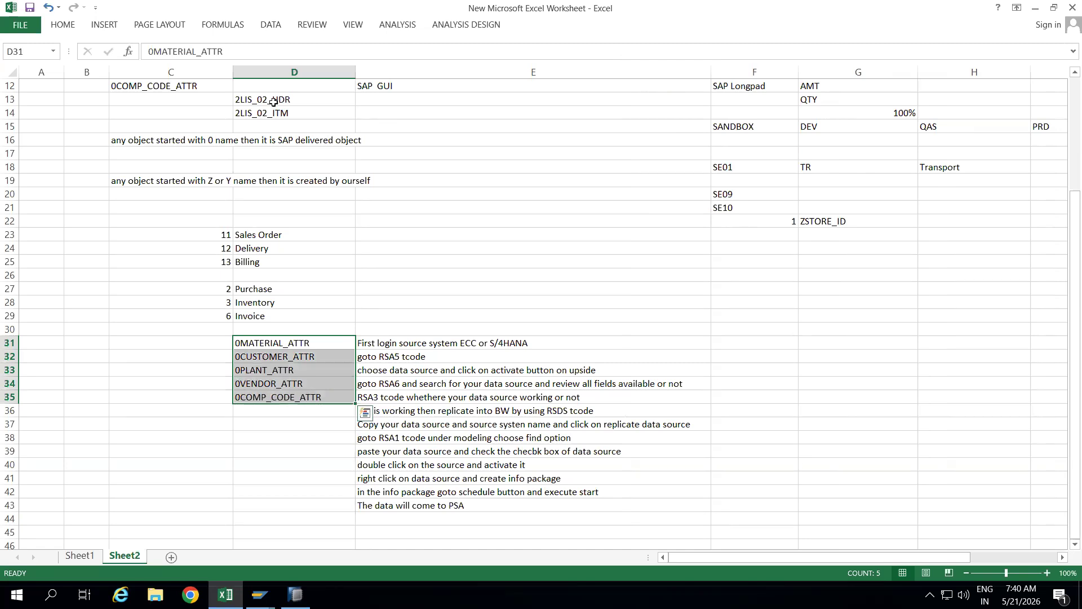
Step: Copy the purchasing DataSources 2LIS_02_HDR and 2LIS_02_ITM from D13:D14 to C31:C32
drag(309, 99, 309, 109)
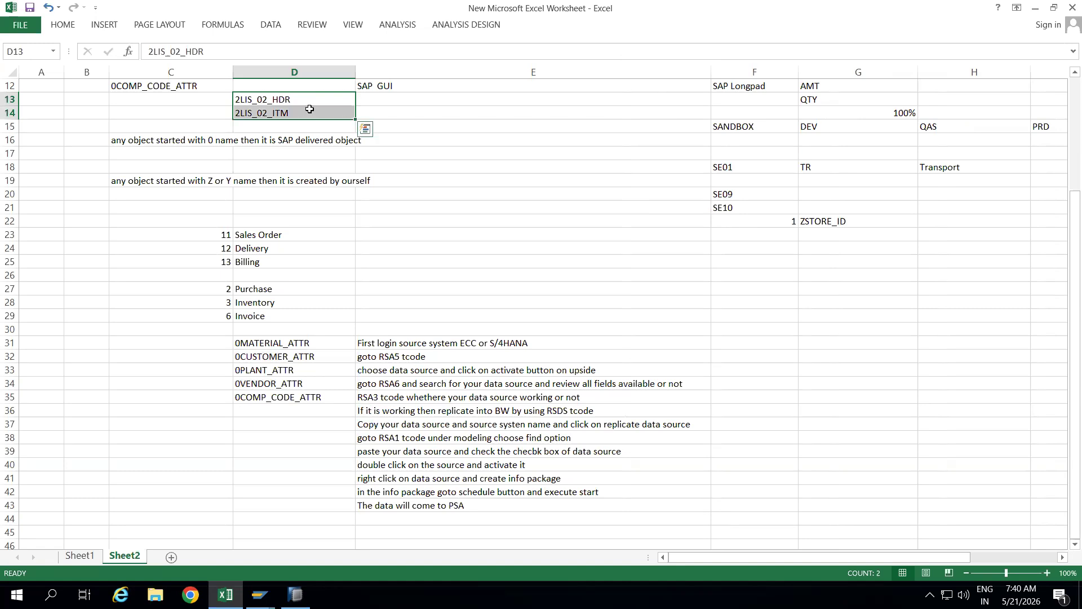
key(ctrl+c)
click(167, 343)
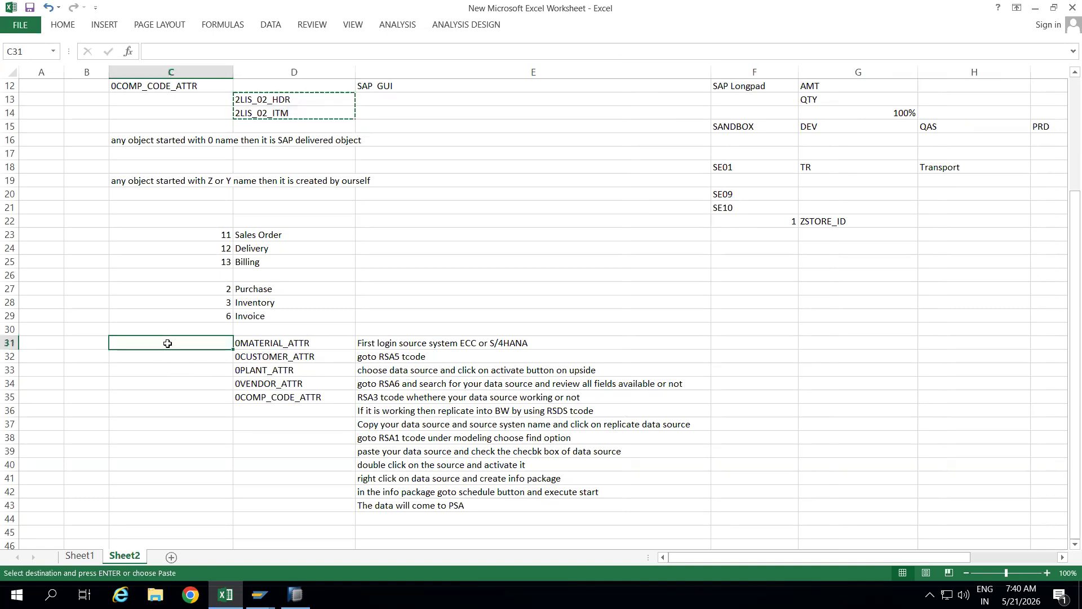
key(ctrl+v)
click(186, 411)
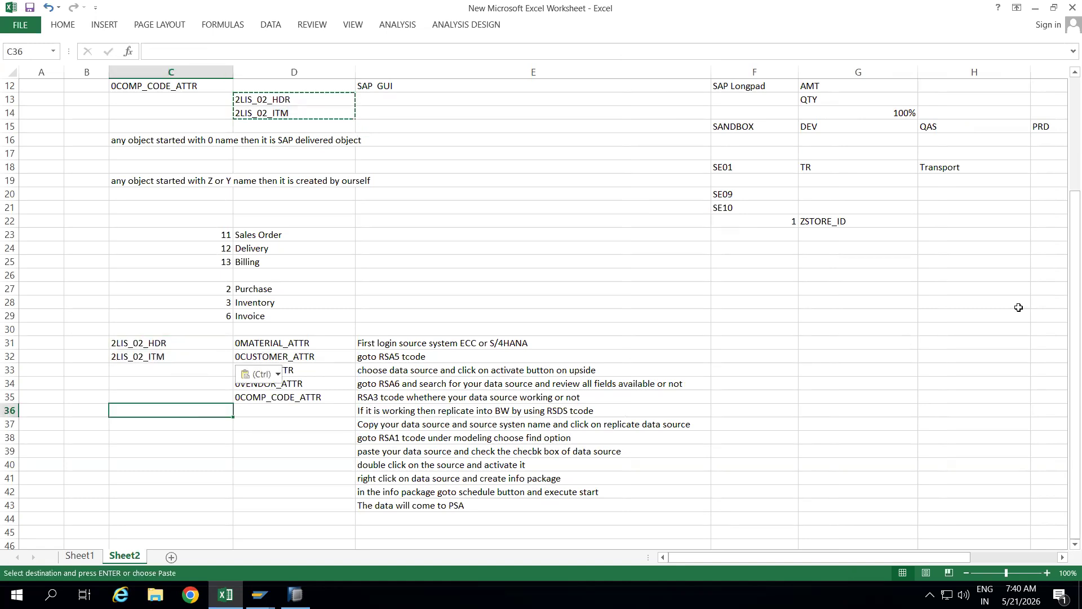
Step: Copy the sales DataSources in D8:D11, from 2LIS_11_VAHDR to 2LIS_13_VDITM, to C34:C37
drag(1064, 251, 1053, 163)
drag(286, 139, 287, 187)
key(ctrl+c)
drag(1062, 353, 1061, 453)
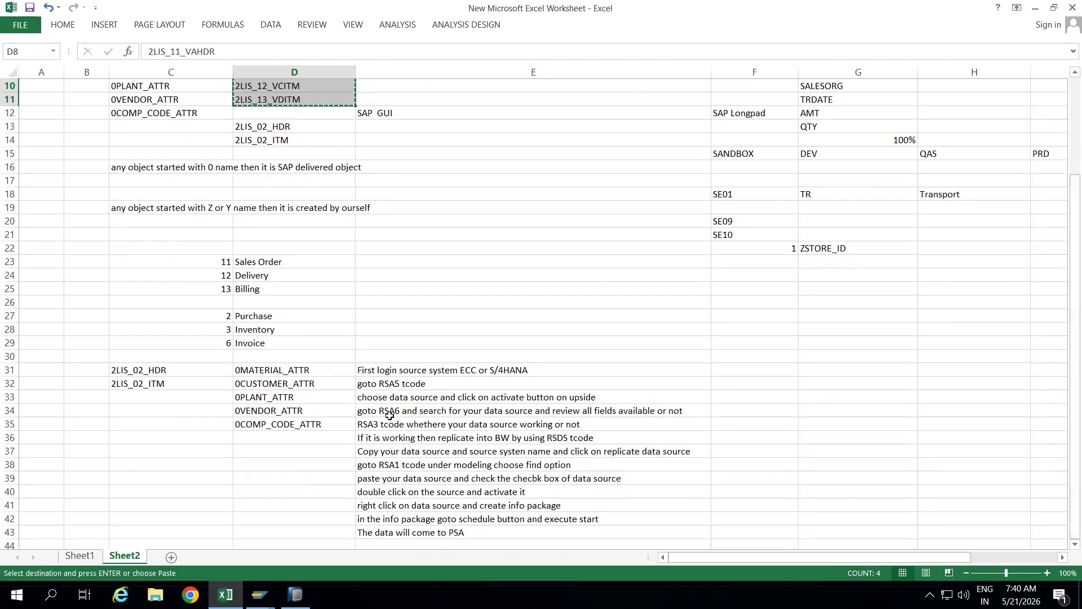
click(152, 411)
key(ctrl+v)
click(162, 488)
drag(162, 370, 163, 449)
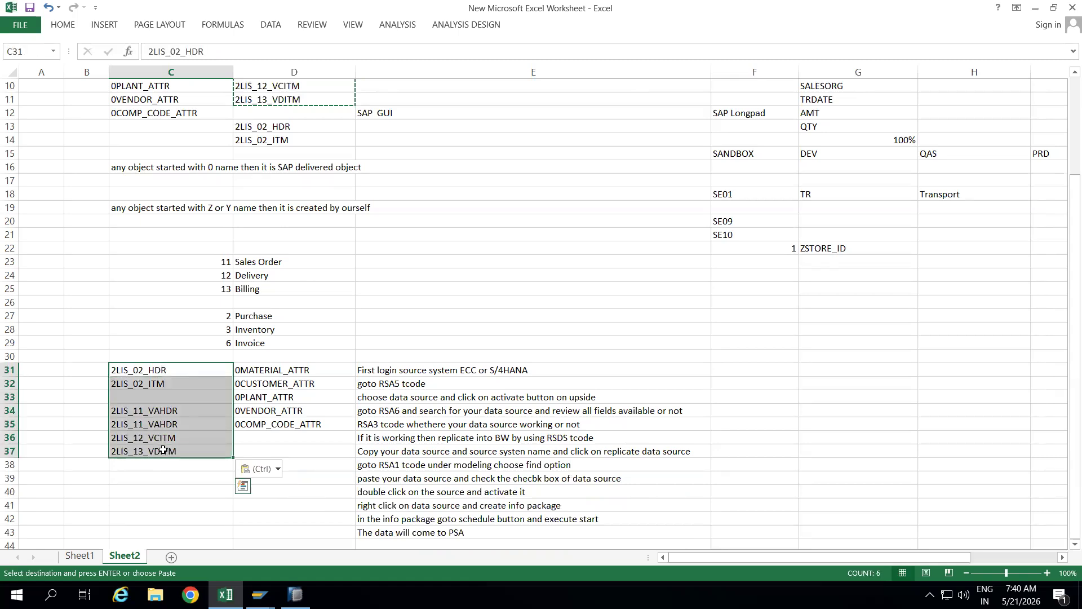
click(308, 361)
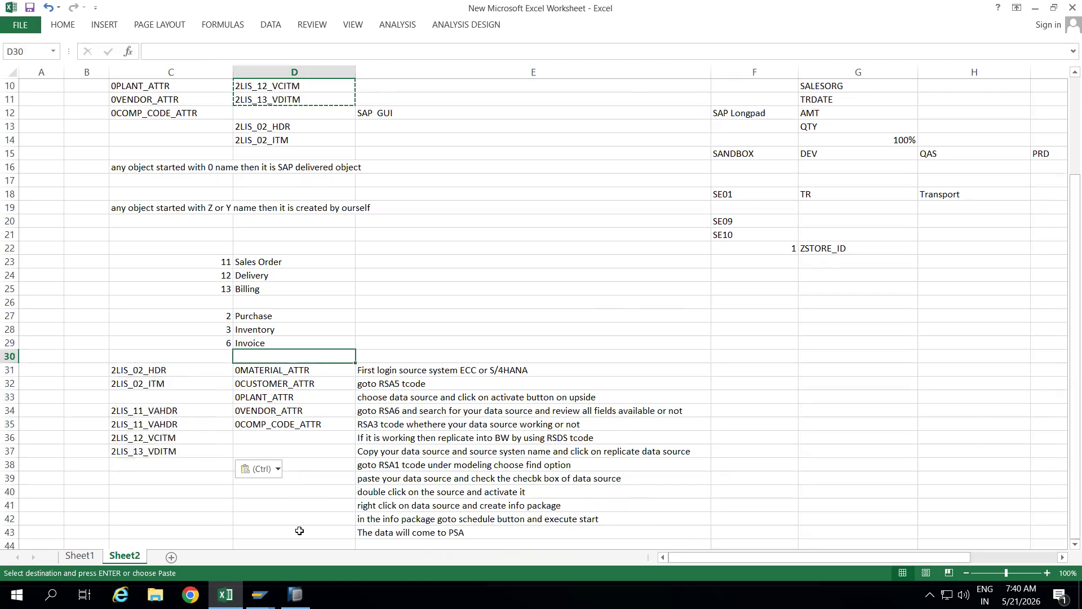
Step: Switch to the SAP BW session, leave the DataSource display, open the InfoProvider tree and select the info area holding ZTSADSO1 and ZTSADSO2
click(259, 595)
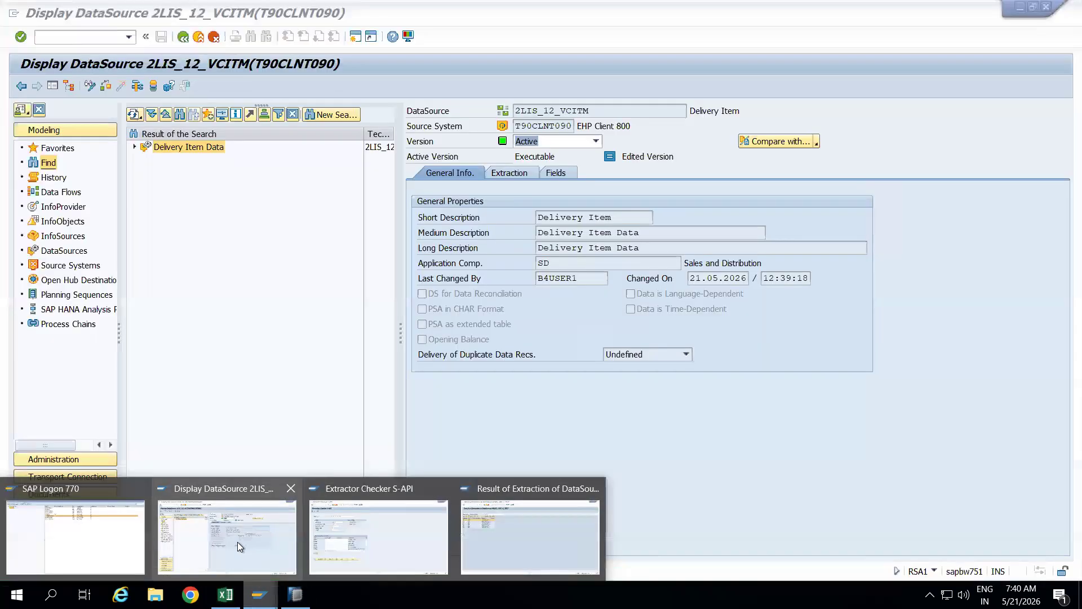
click(237, 542)
click(198, 37)
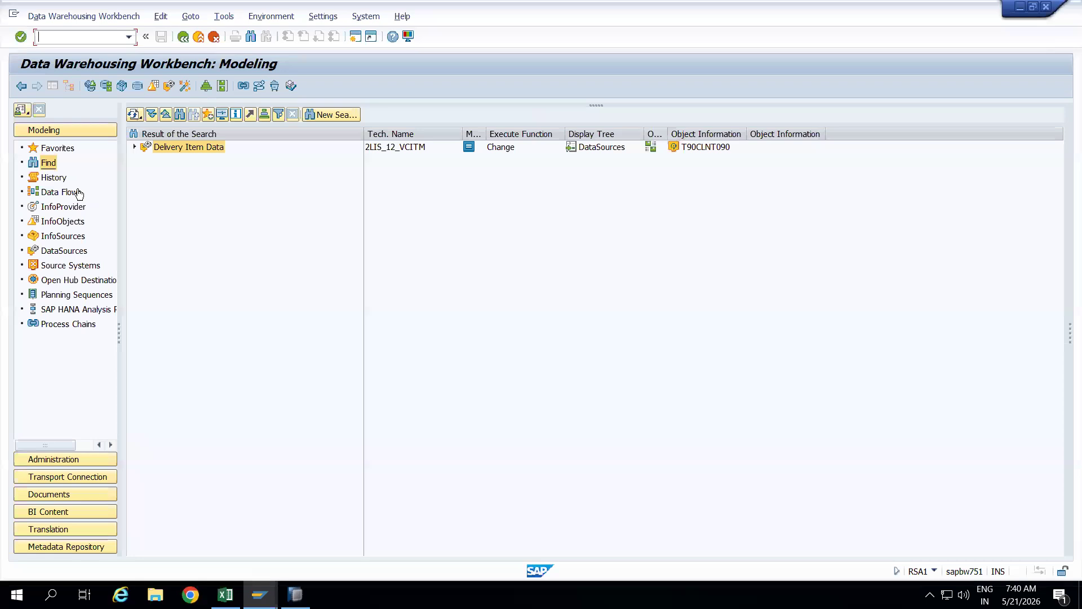
click(74, 207)
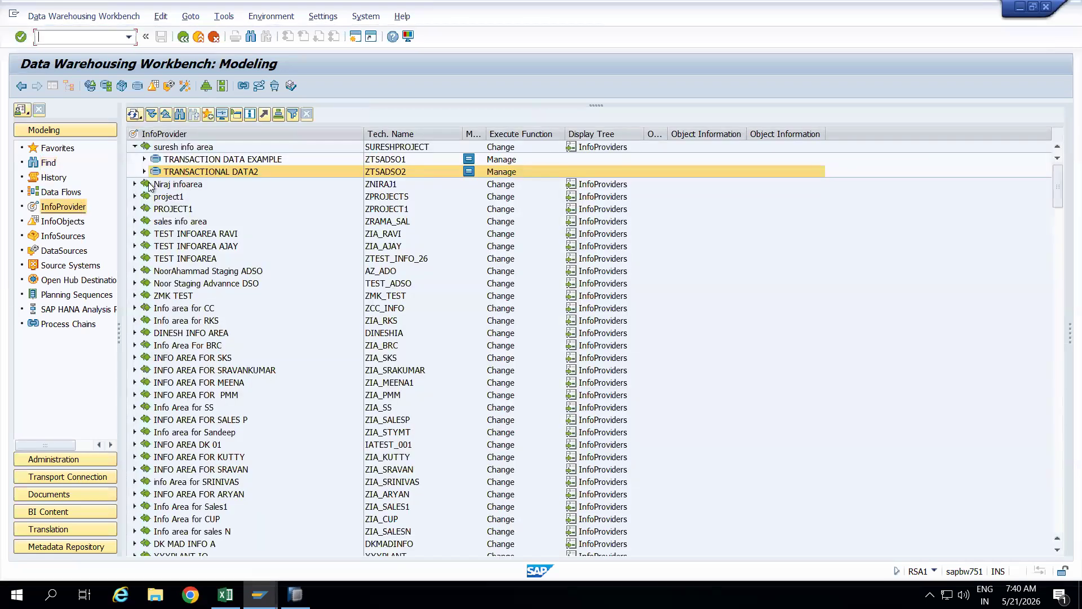
click(179, 148)
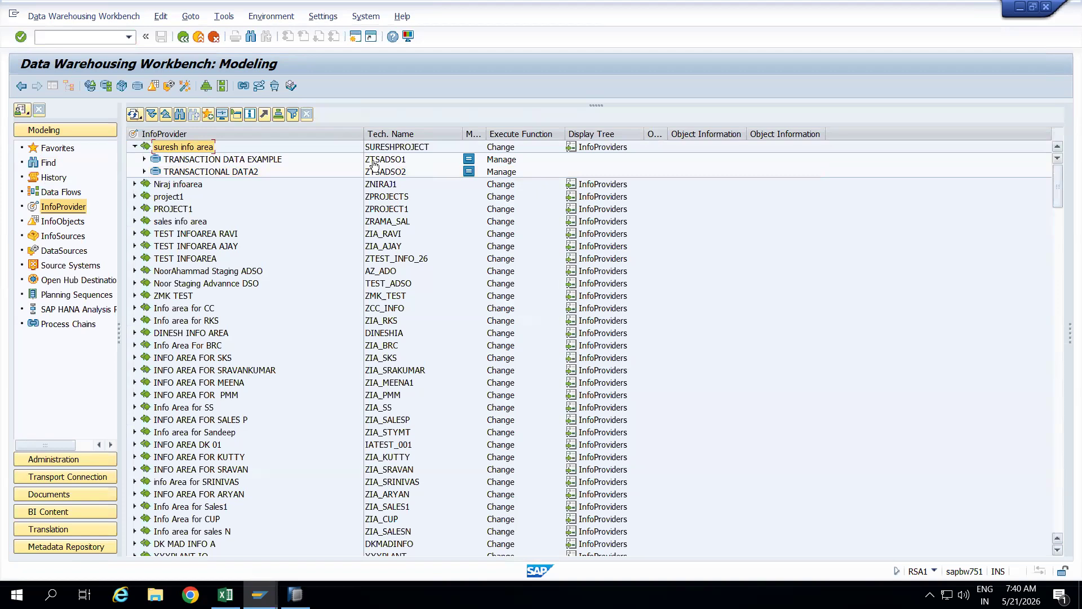
Step: Expand the PROJECT1 info area and review the object types that can be created in it, including DataStore Object
click(134, 209)
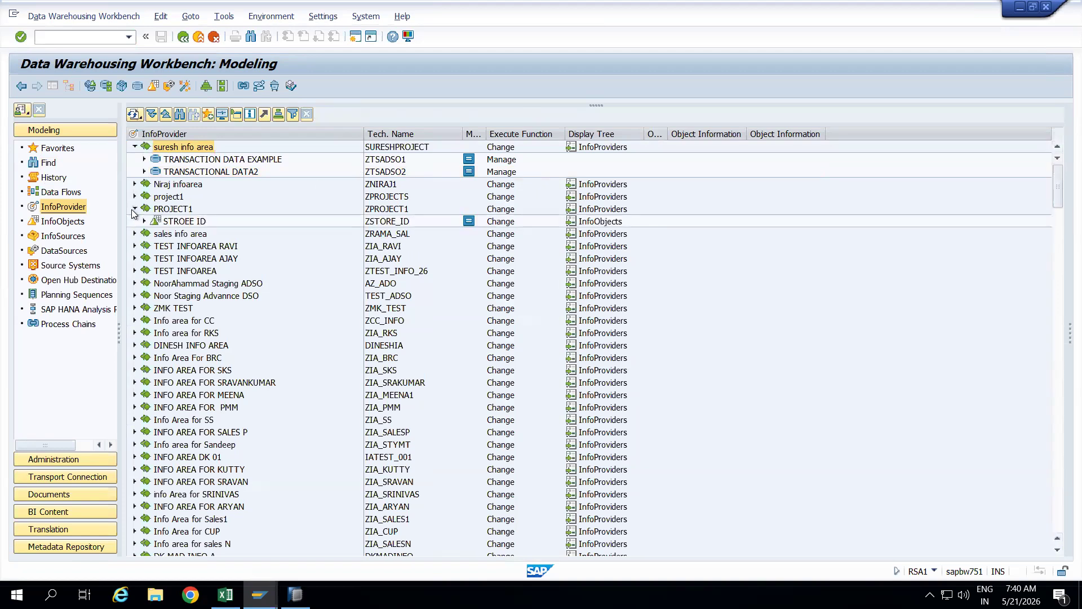
click(171, 209)
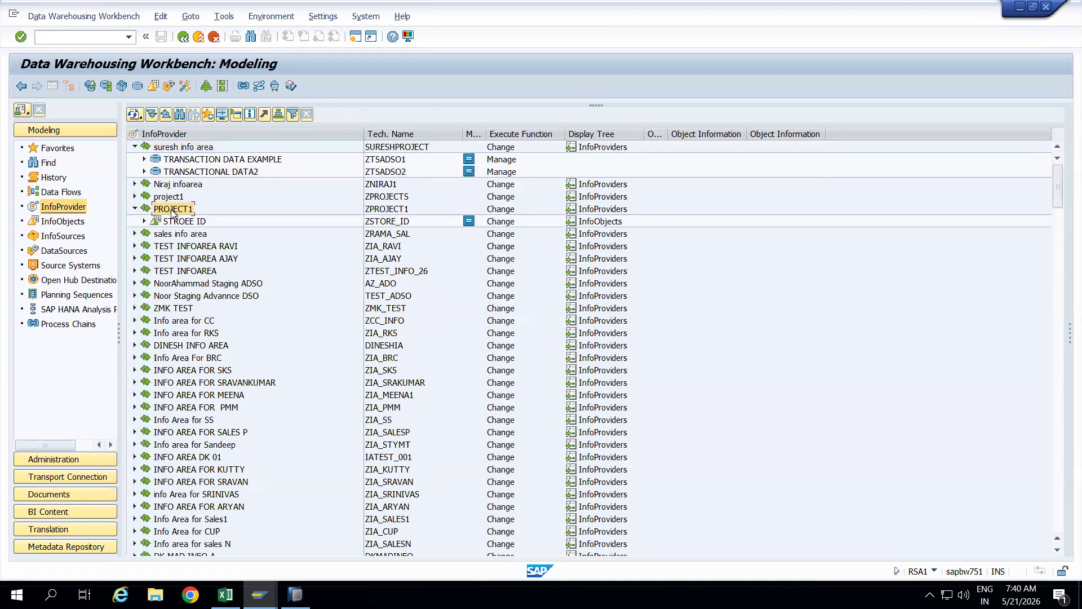
right_click(173, 212)
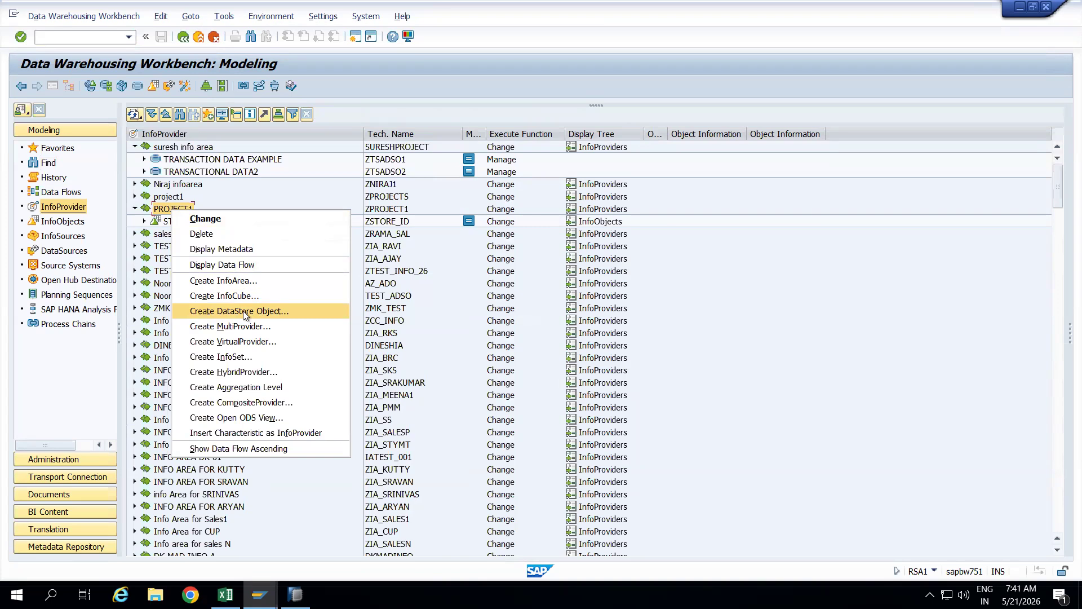
click(421, 320)
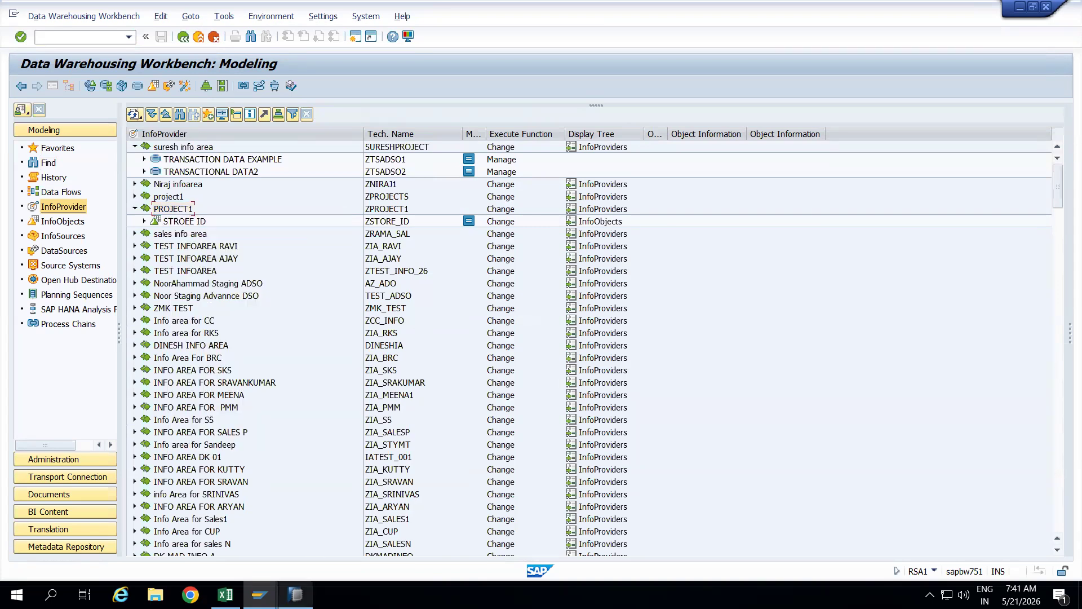
click(648, 339)
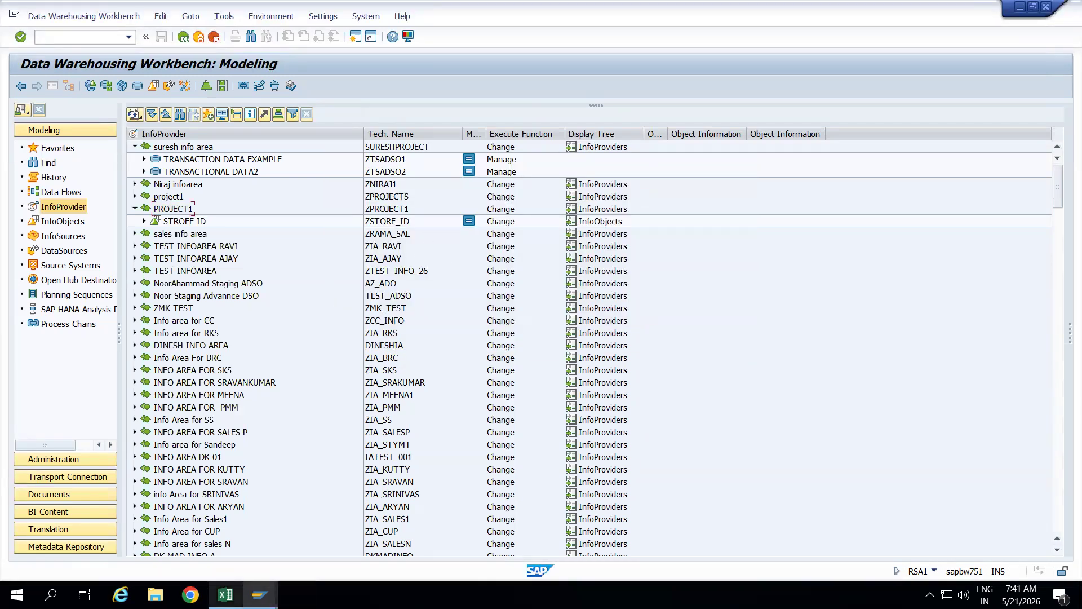
Step: Switch to the Excel workbook and enter "classic DSO" in F32 and "Advanced DSO" in G32
click(226, 594)
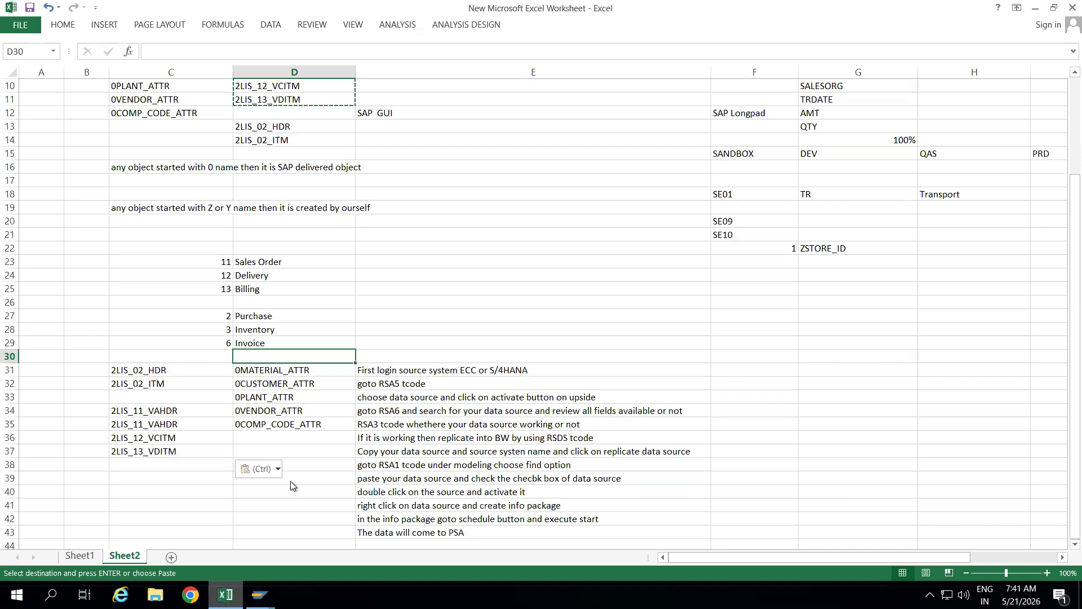
click(767, 381)
text(cl)
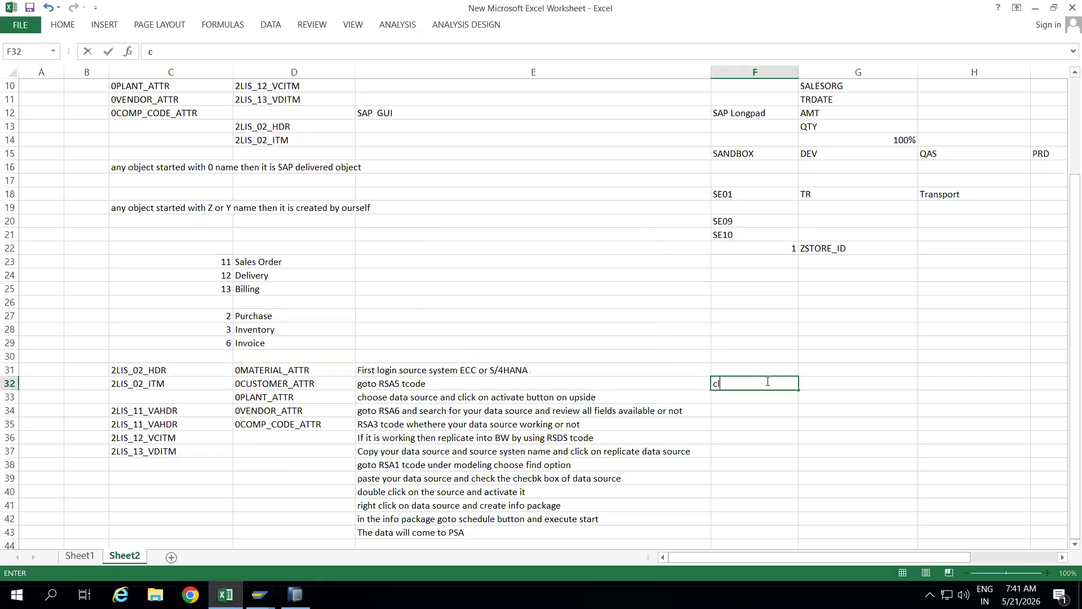
text(assic DSO)
click(829, 386)
text(Advanced DSO)
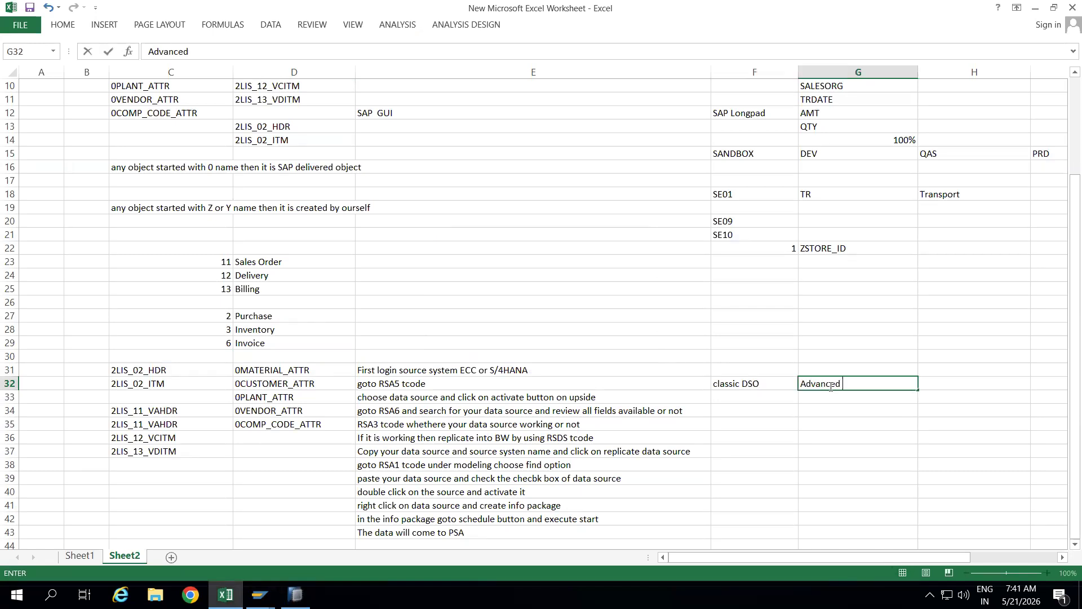
click(837, 422)
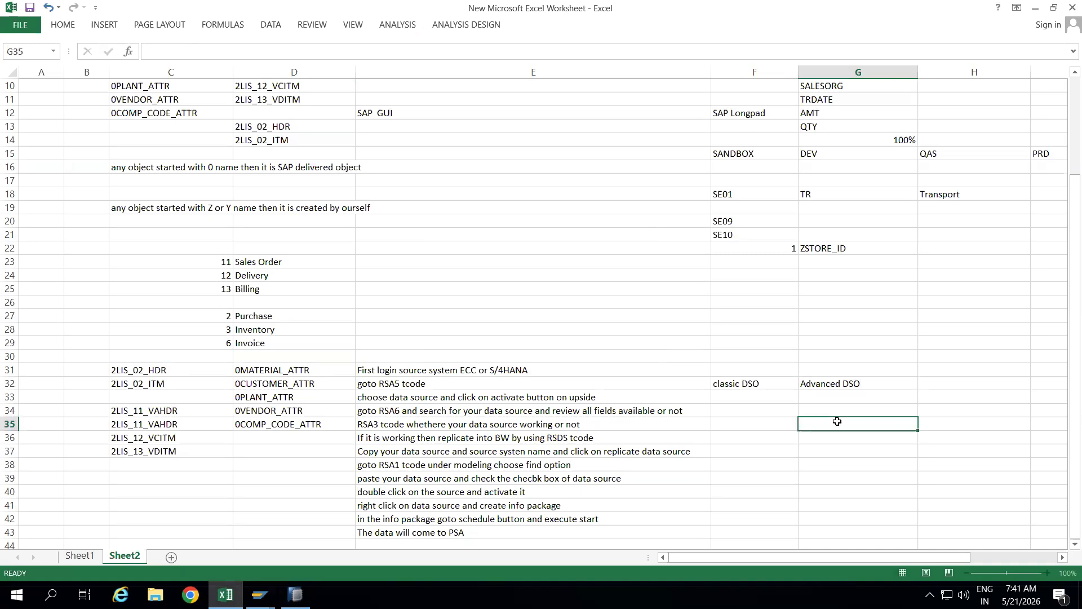
Step: Enter "BW 7.3 SP5" in G31 above the Advanced DSO entry, and select G31:G32 to point out the pair
click(825, 369)
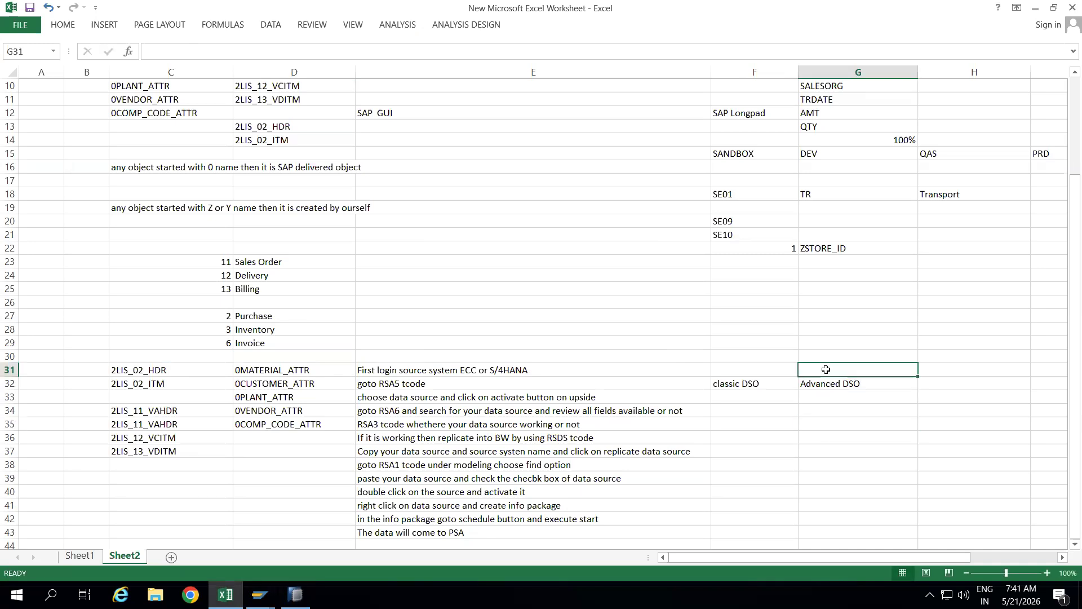
text(BW 7)
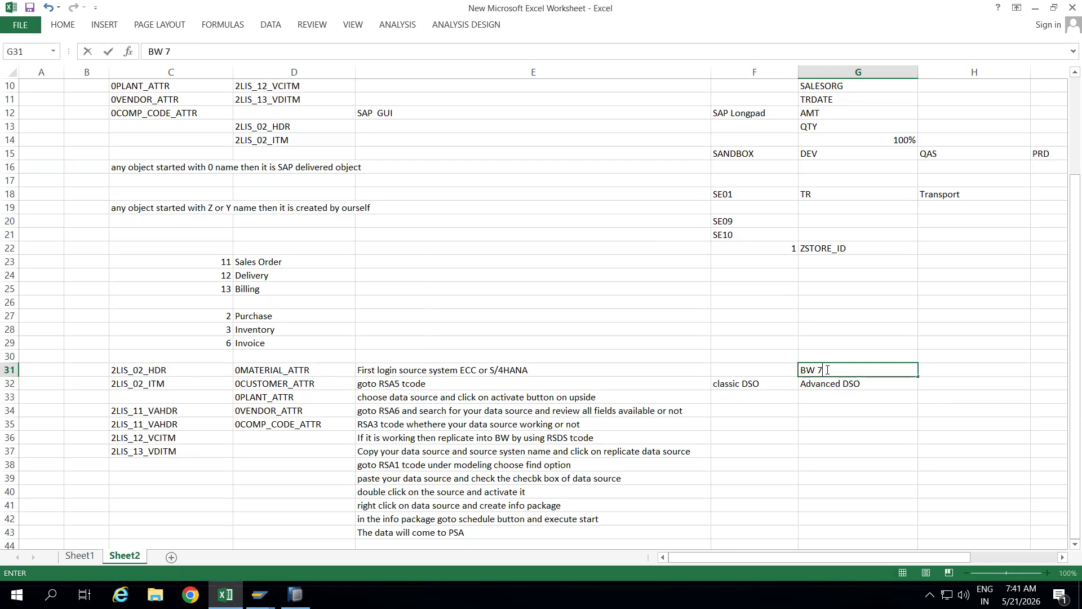
text(.3 SP5)
click(839, 434)
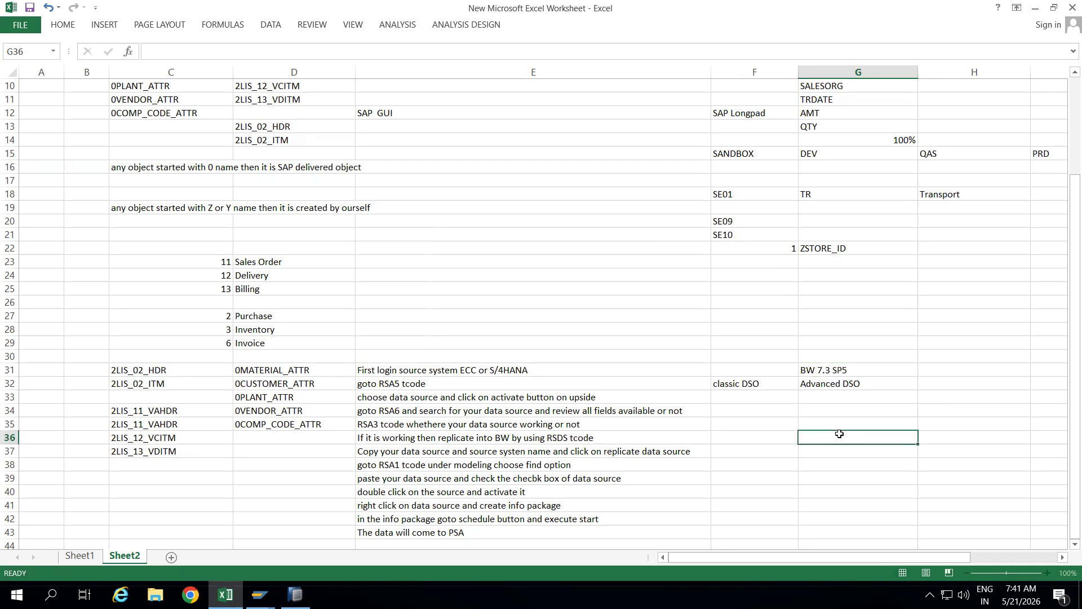
click(826, 385)
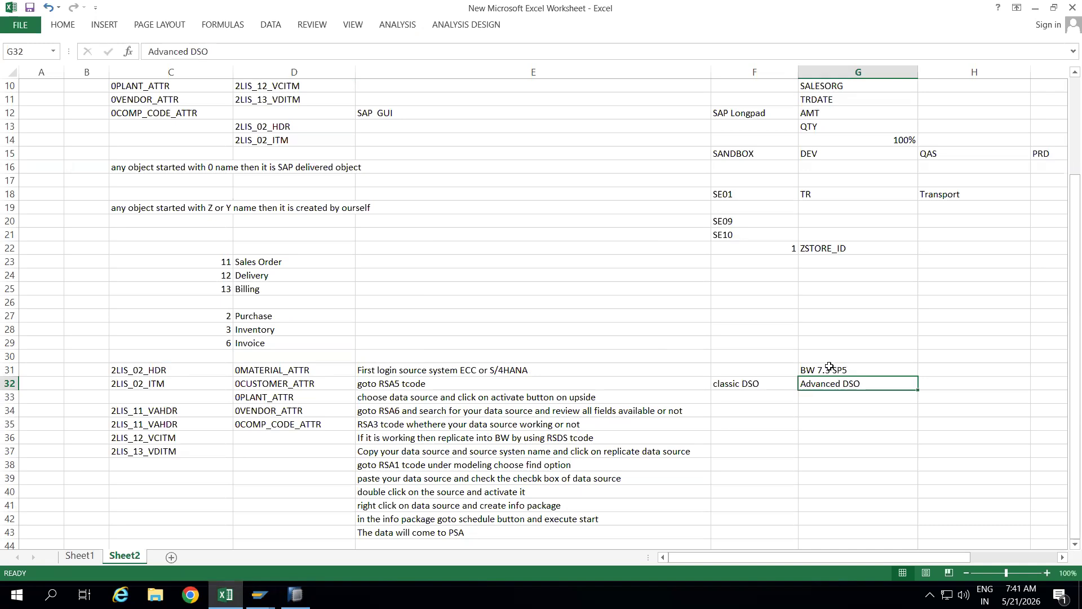
click(829, 366)
drag(829, 367, 831, 391)
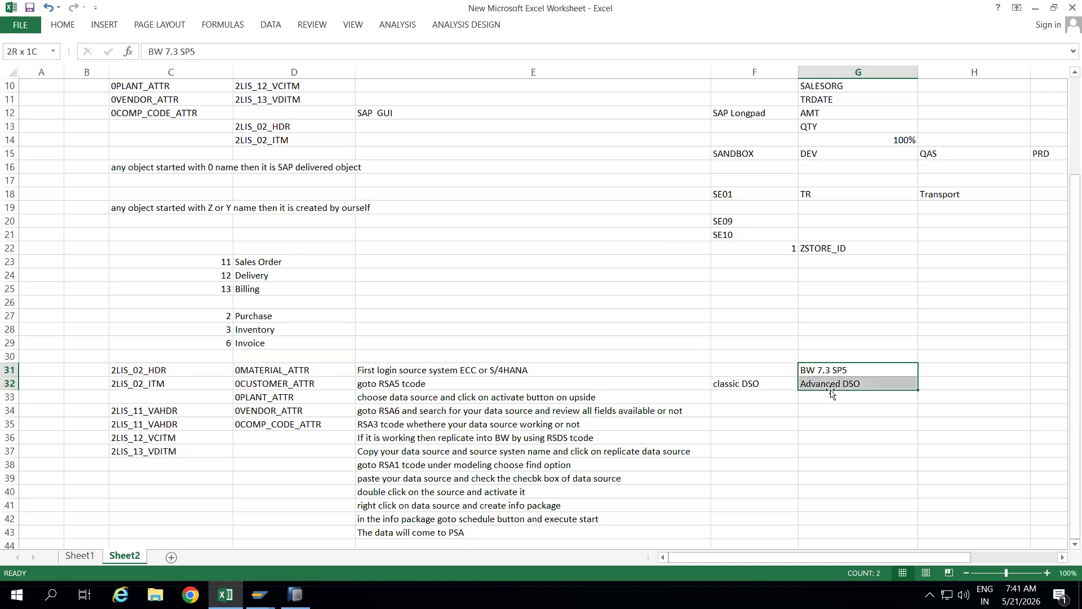
click(843, 432)
Step: Add the heading "BW4HANA" in H31, beside the BW 7.3 SP5 entry
click(936, 383)
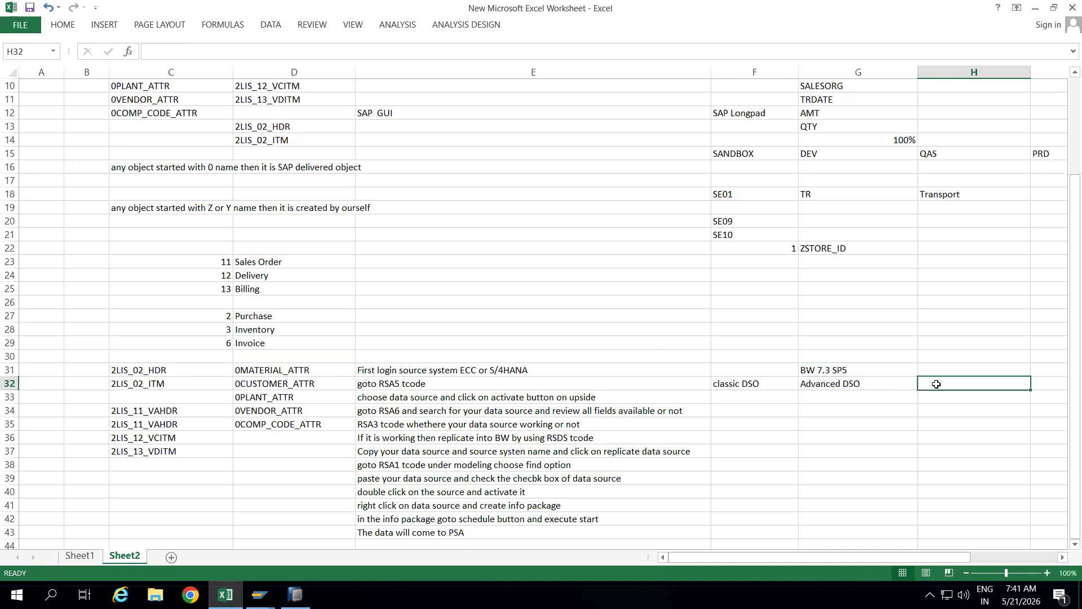
click(936, 365)
text(BW4)
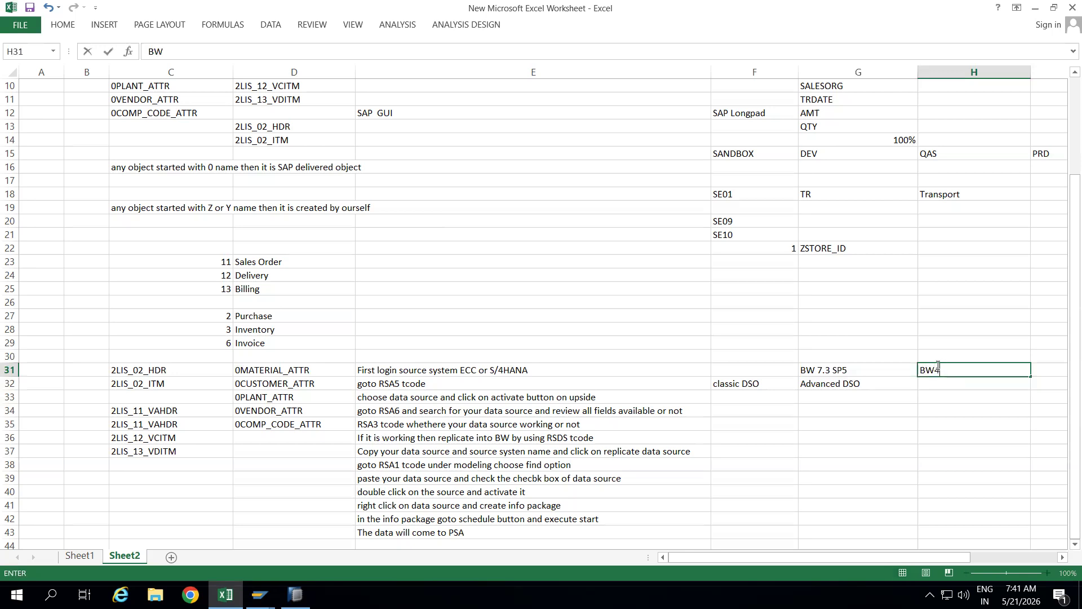
text(HANA)
click(861, 438)
Step: Write the note "we cannot create classic dso" in H32, under the BW4HANA heading
click(768, 384)
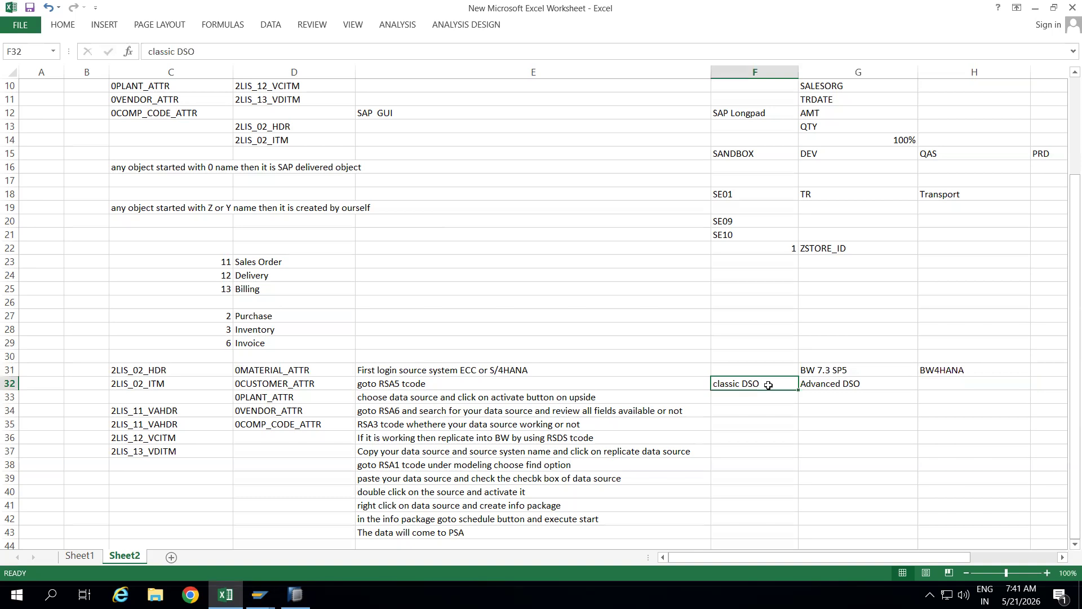
key(ctrl+c)
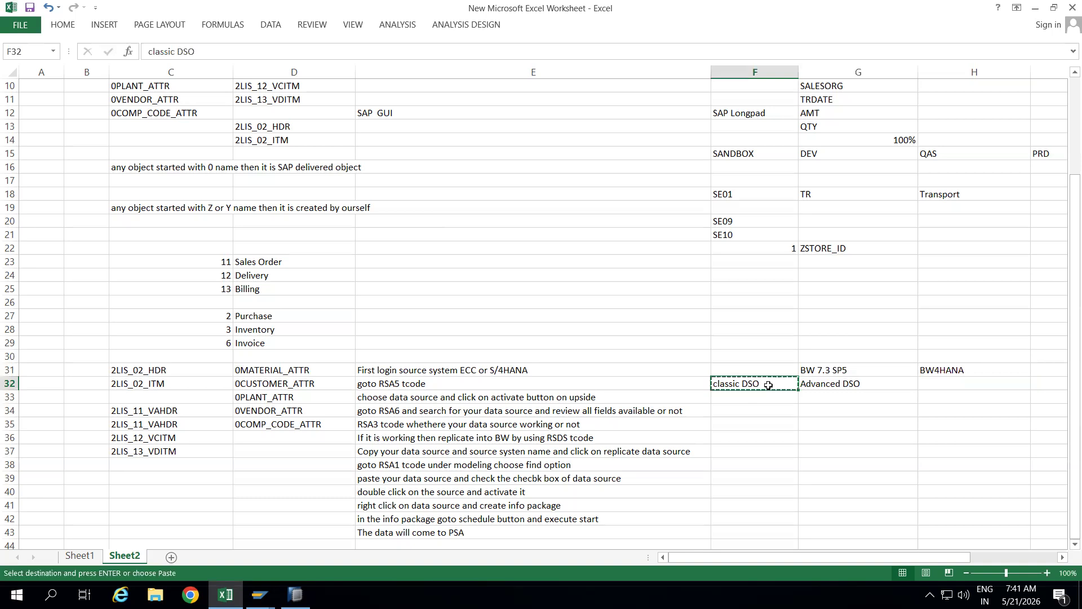
click(941, 382)
text(we cca)
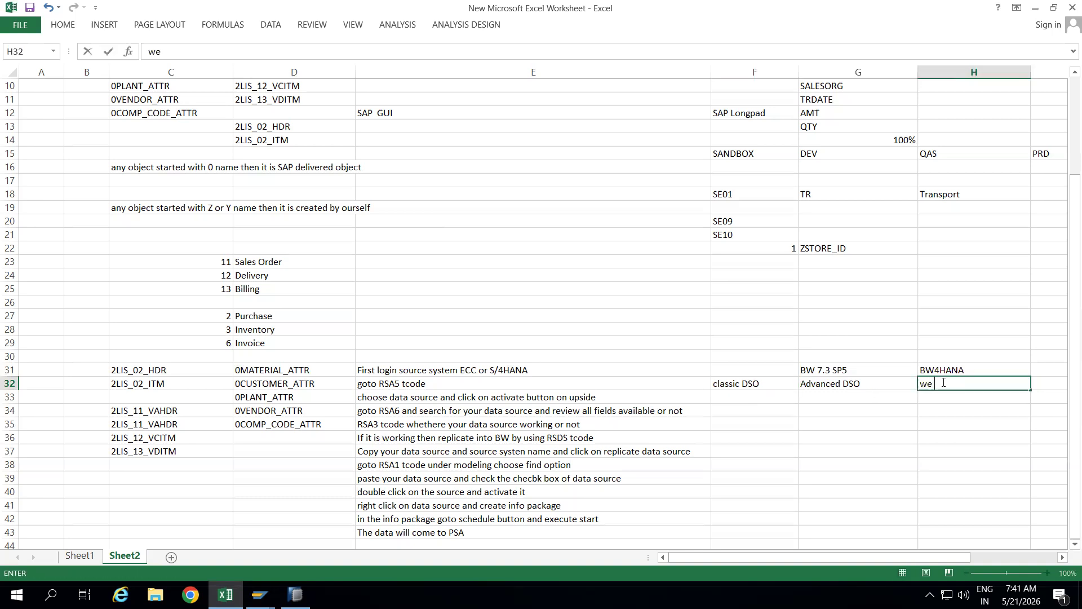
key(BackSpace)
key(BackSpace)
text(cannot create)
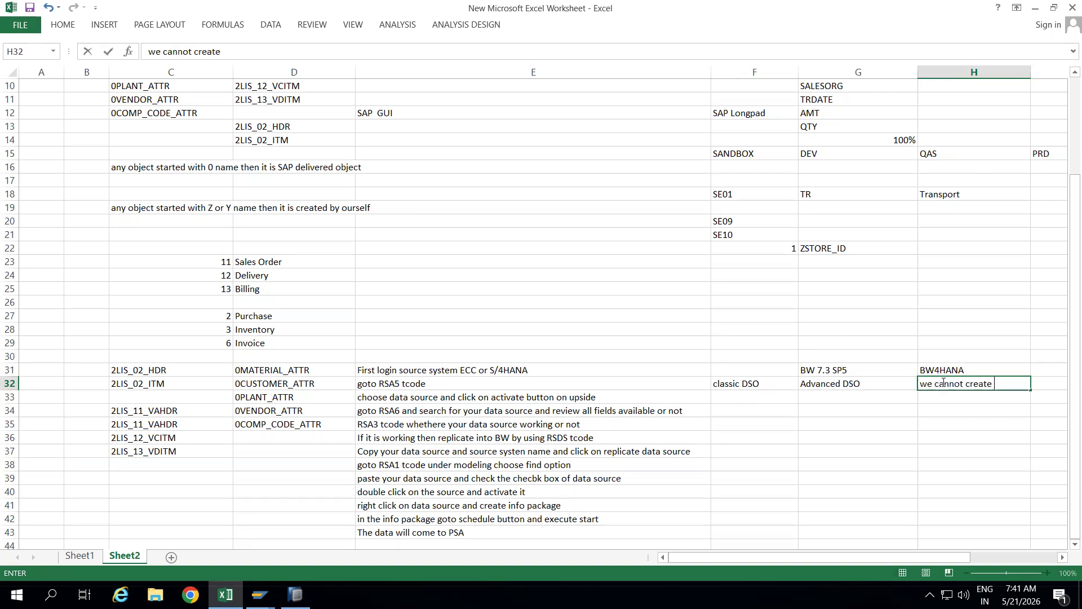
click(893, 435)
click(1008, 383)
double_click(1008, 383)
text(classic dso)
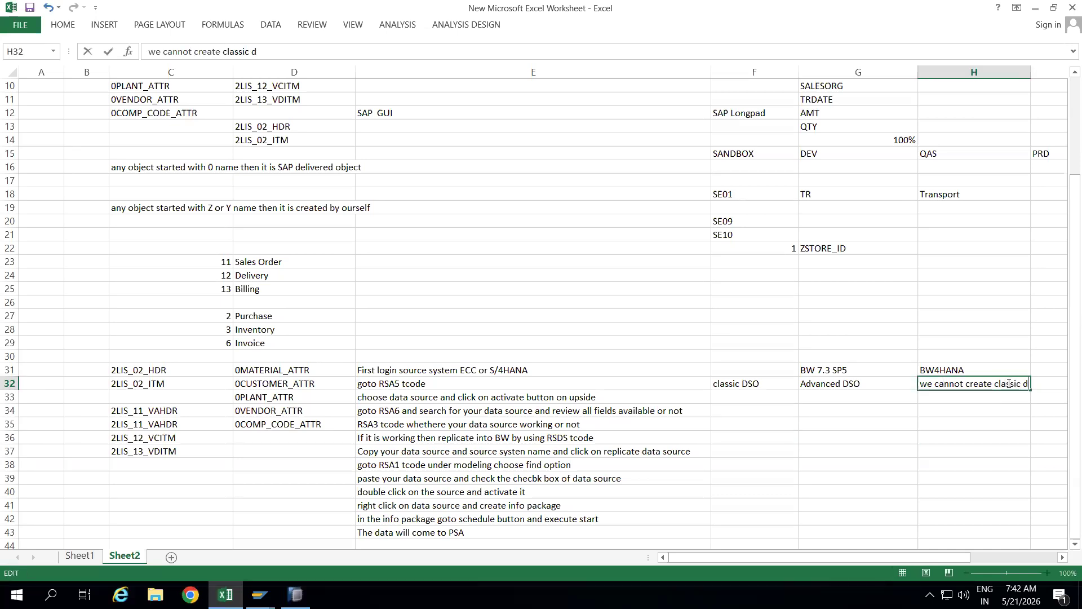
click(882, 462)
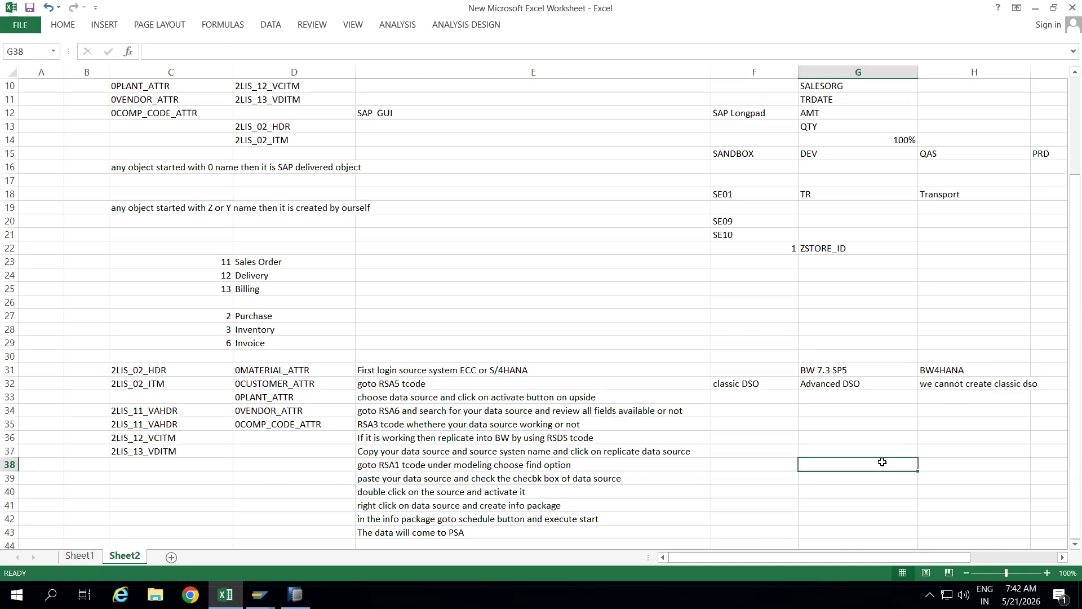
Step: Review the step notes in E31:E43, from the source system login to the final line about PSA
click(532, 370)
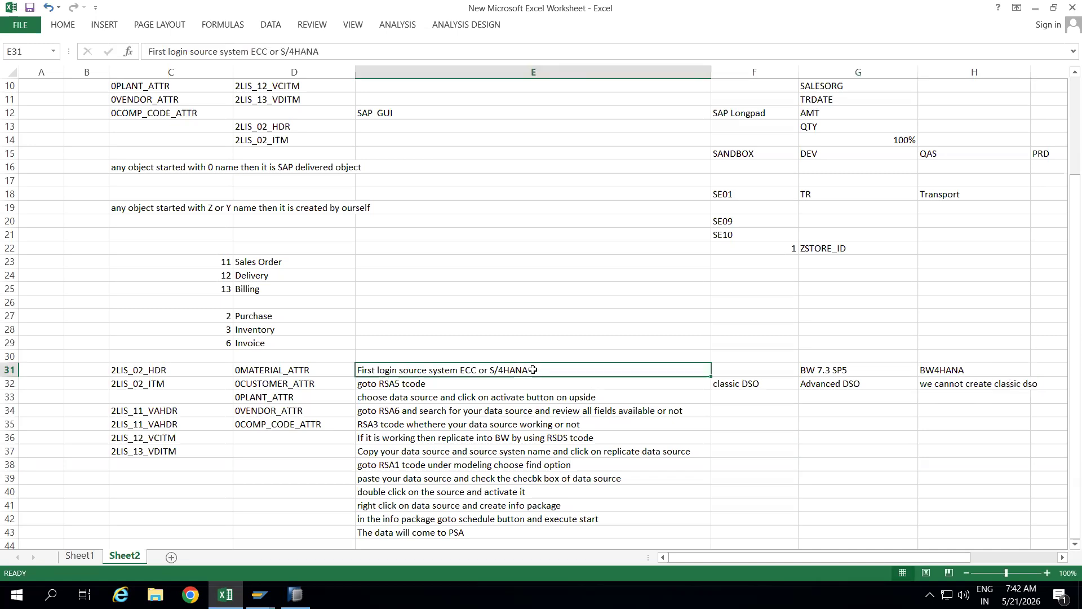
drag(532, 370, 518, 534)
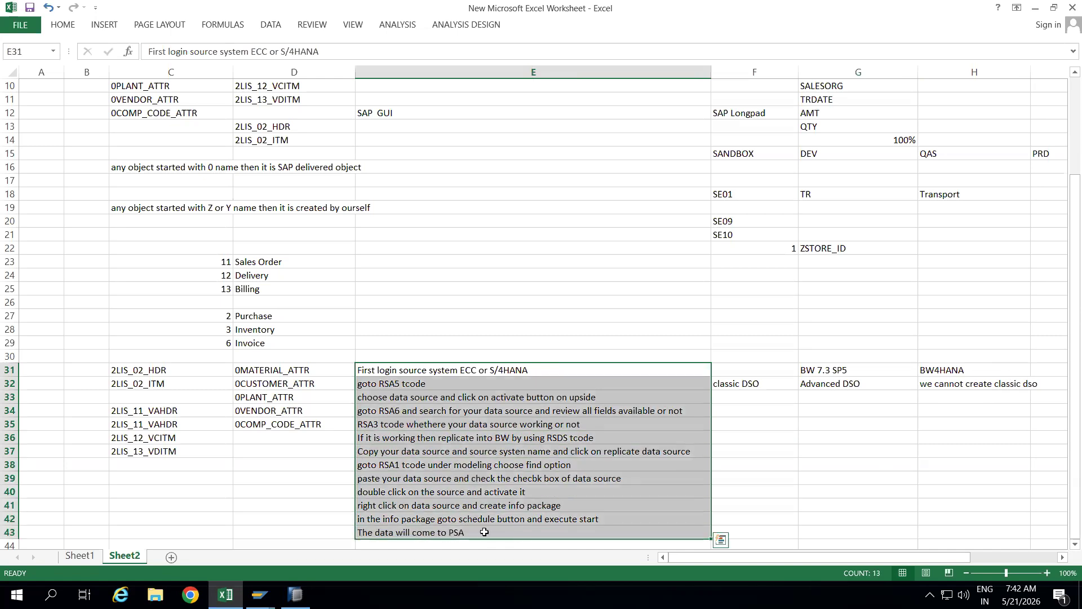
click(484, 532)
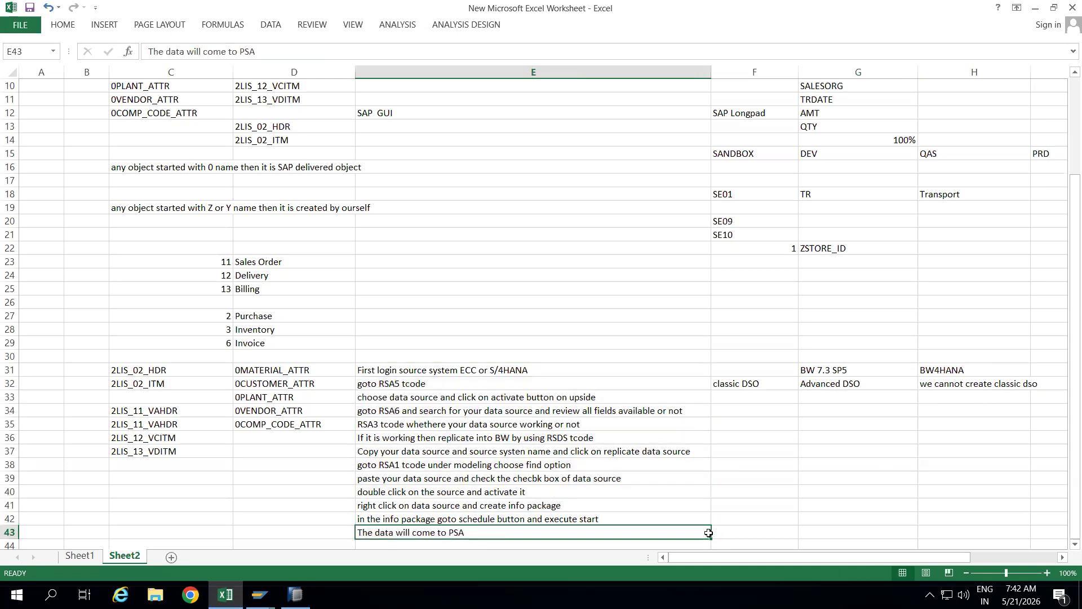
Step: Enter "Persistent Layer" in E47, below the step notes
scroll(1061, 548, down, 3)
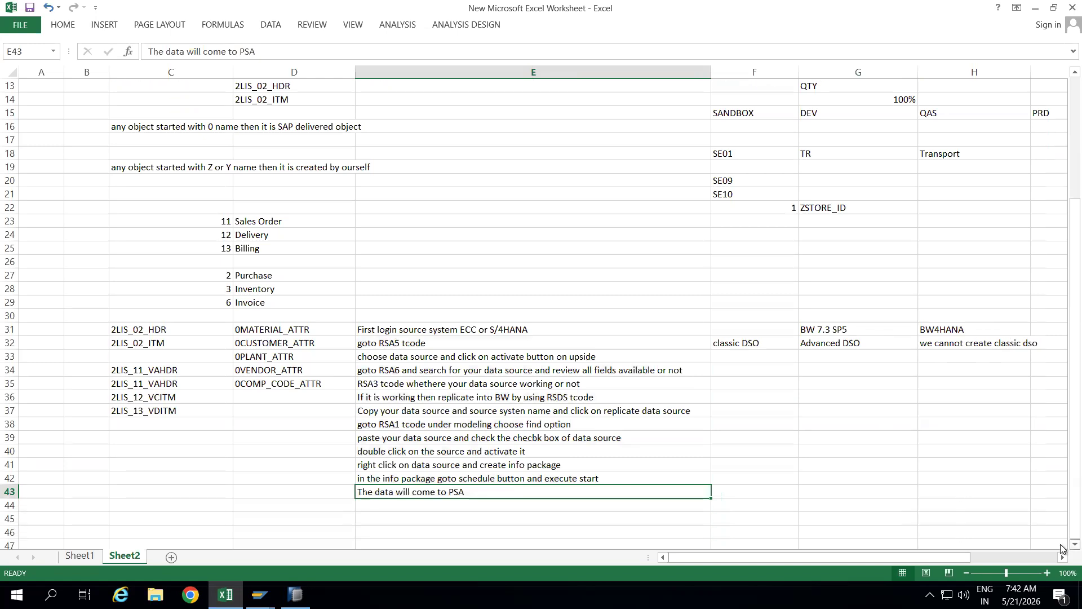
scroll(1061, 547, down, 3)
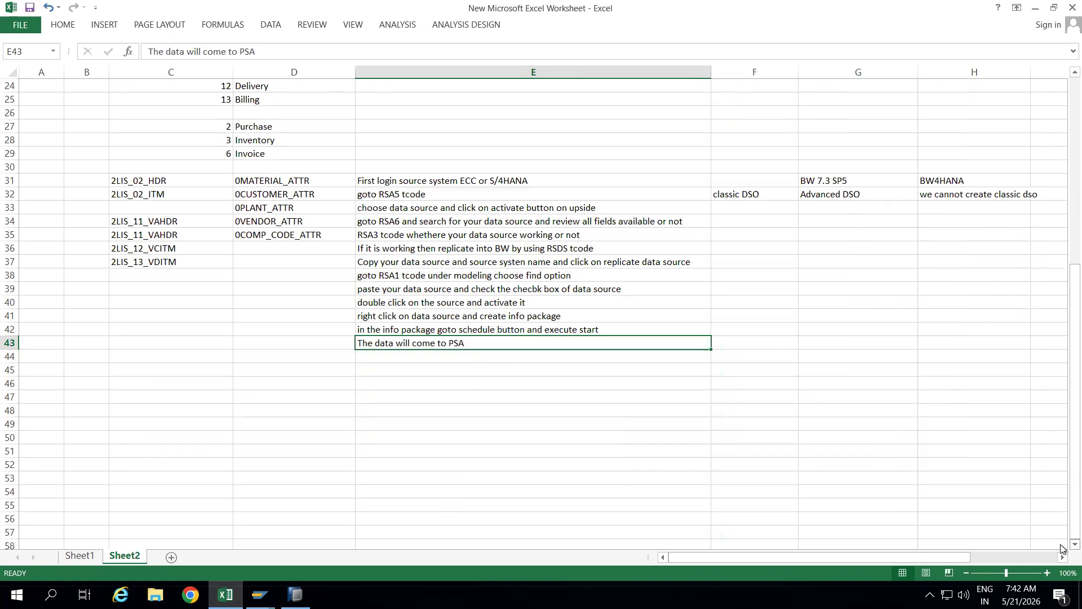
click(383, 374)
text(P)
text(rsistem)
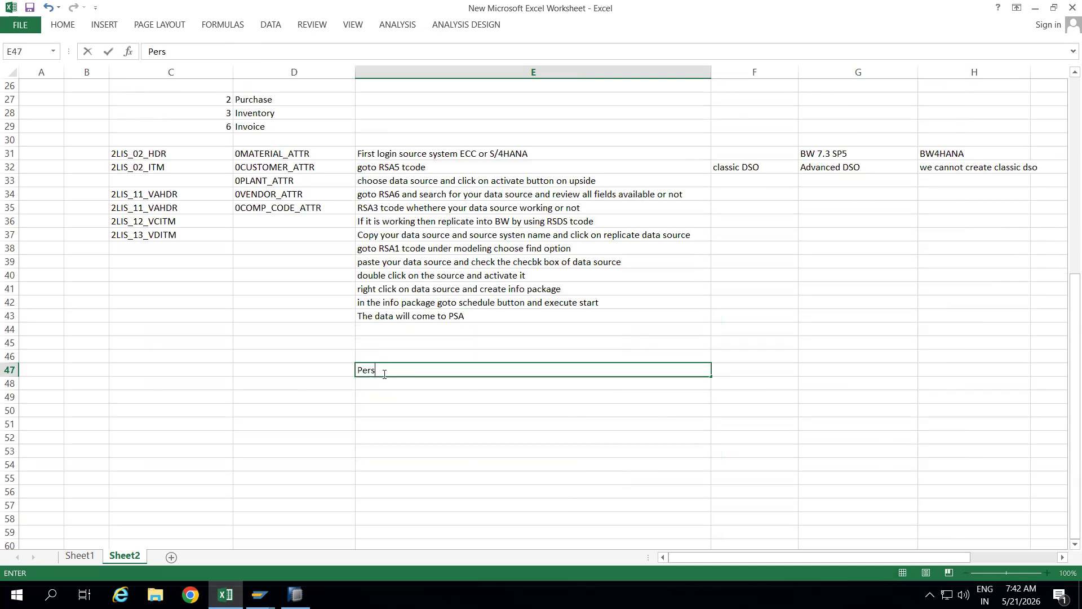
key(BackSpace)
key(BackSpace)
text(nt Layer)
Step: Add "Acquization Layer" in E49 and "Propagation Layer" in E51
click(387, 403)
text(Ac)
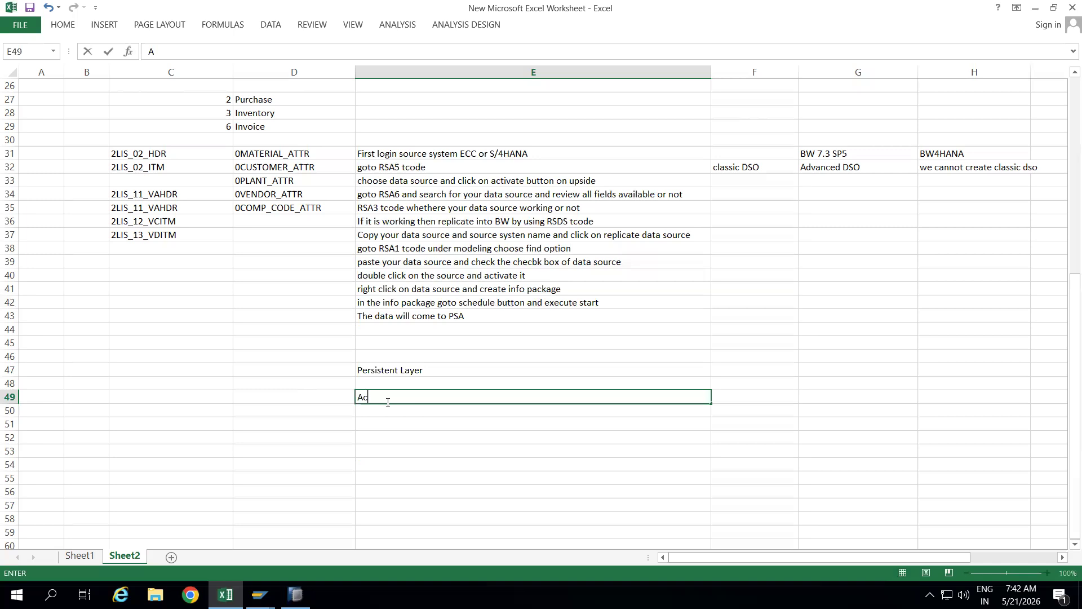
text(quization Layer)
click(389, 426)
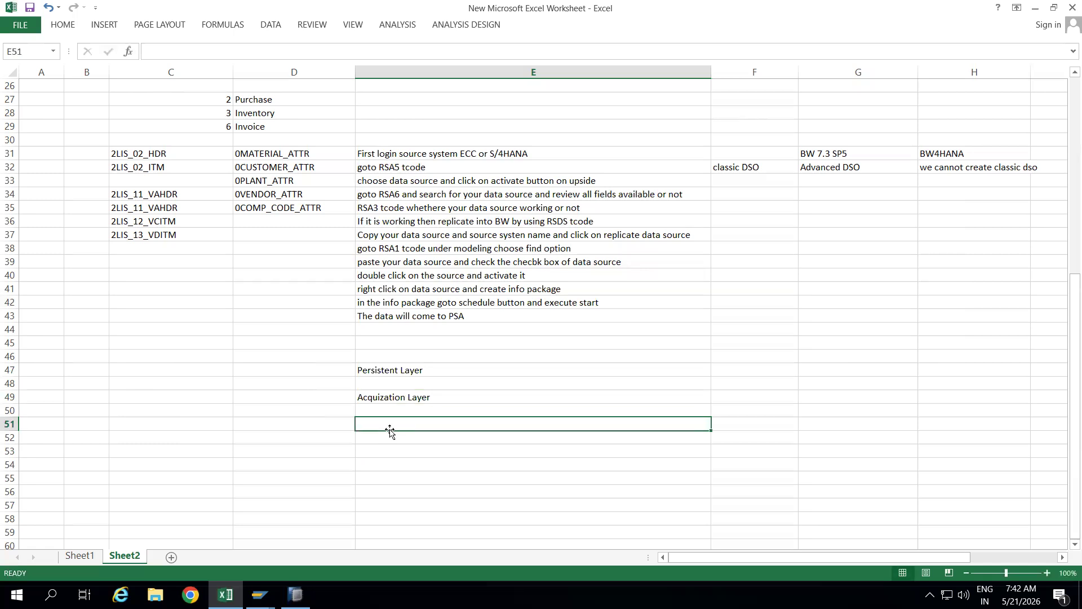
text(Propa)
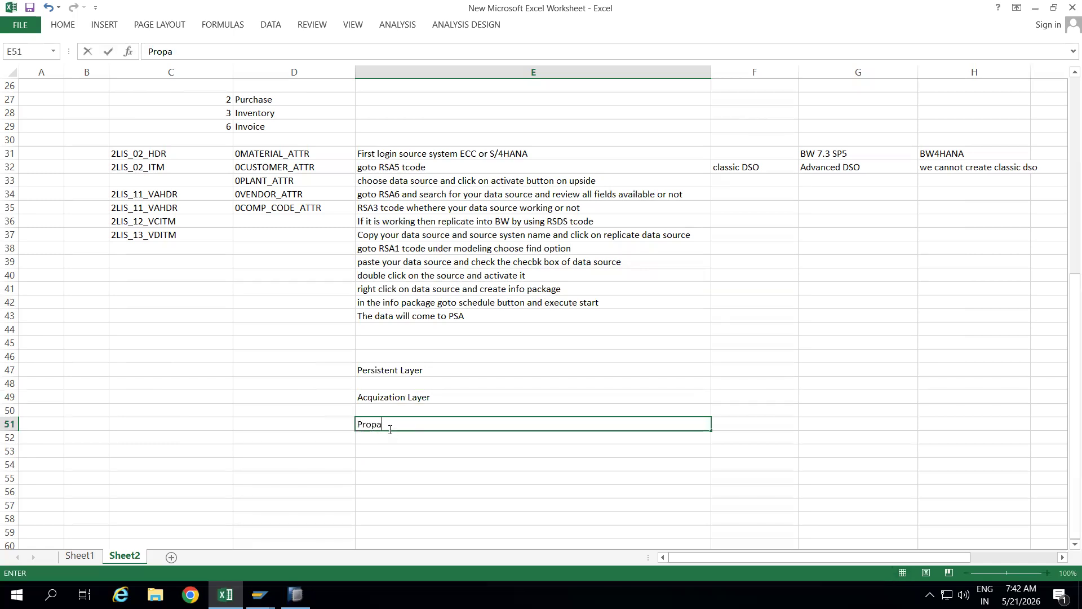
text(gation Layer)
Step: Add "Data Mart Layer" in E54 and "Virtual Layer" in E56
click(390, 458)
text(Data Mart Layer)
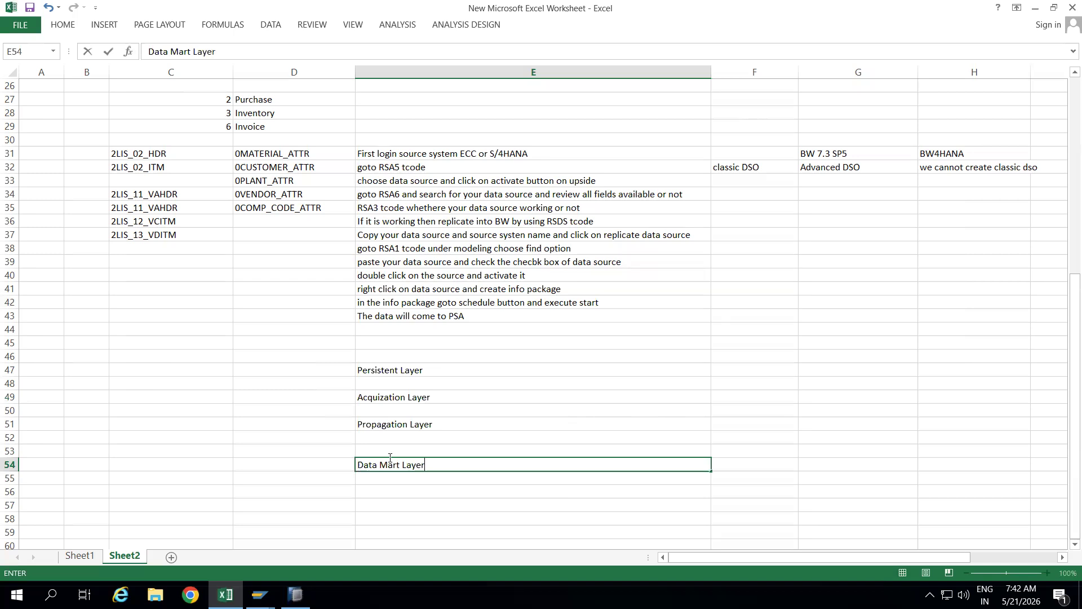
click(388, 495)
text(Virtual Layer)
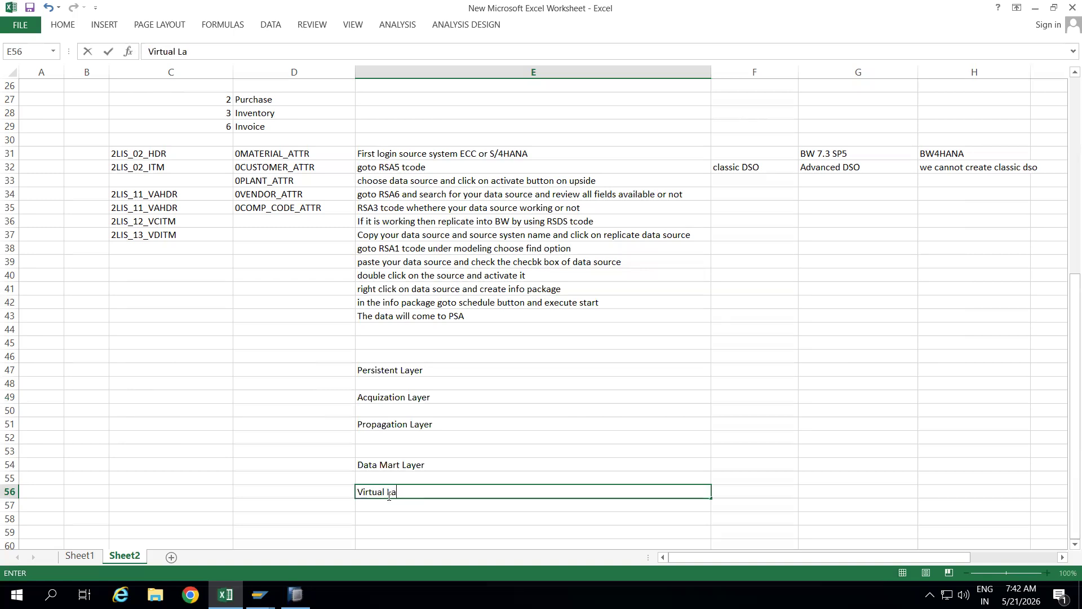
Step: Enter the heading "LSA architecture" in E45, above the list of layers
click(390, 341)
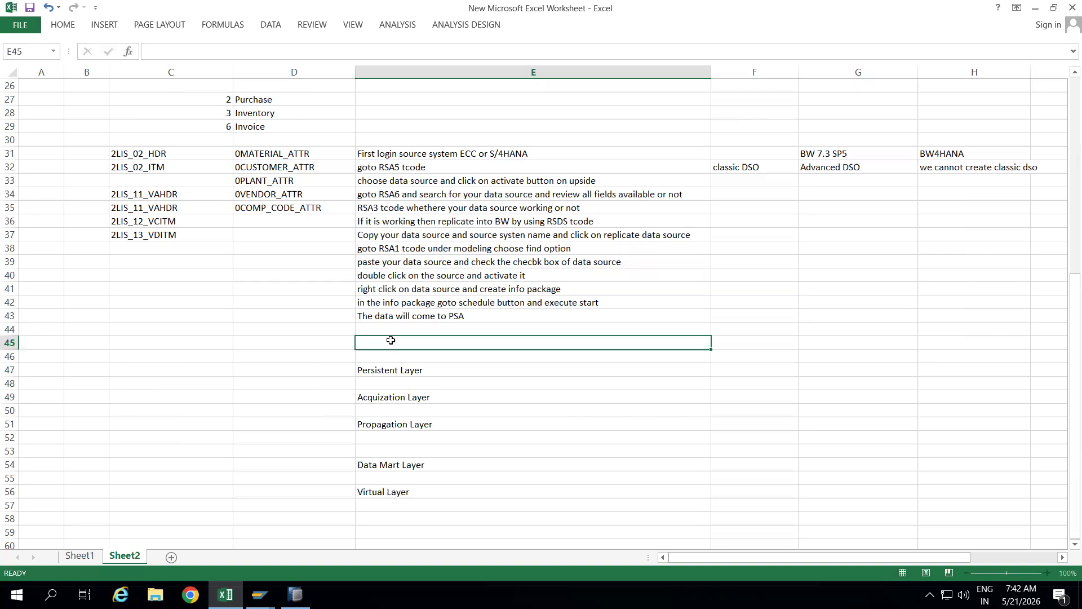
text(LSA ac)
text(chitecture)
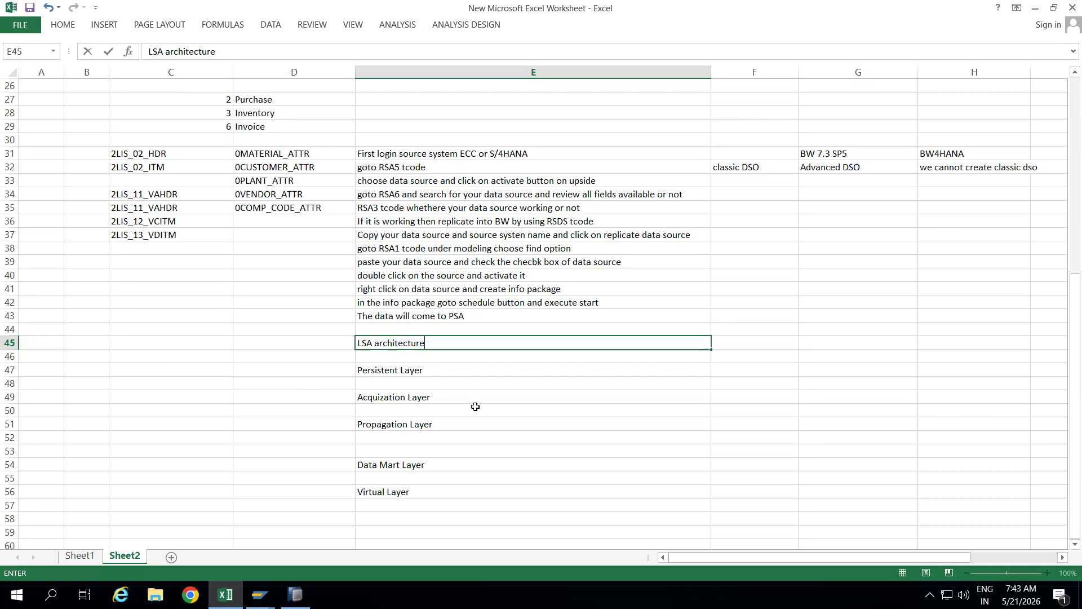
click(475, 406)
Step: Extend the Persistent Layer entry in E47 with a bracketed note starting "(PS"
double_click(509, 368)
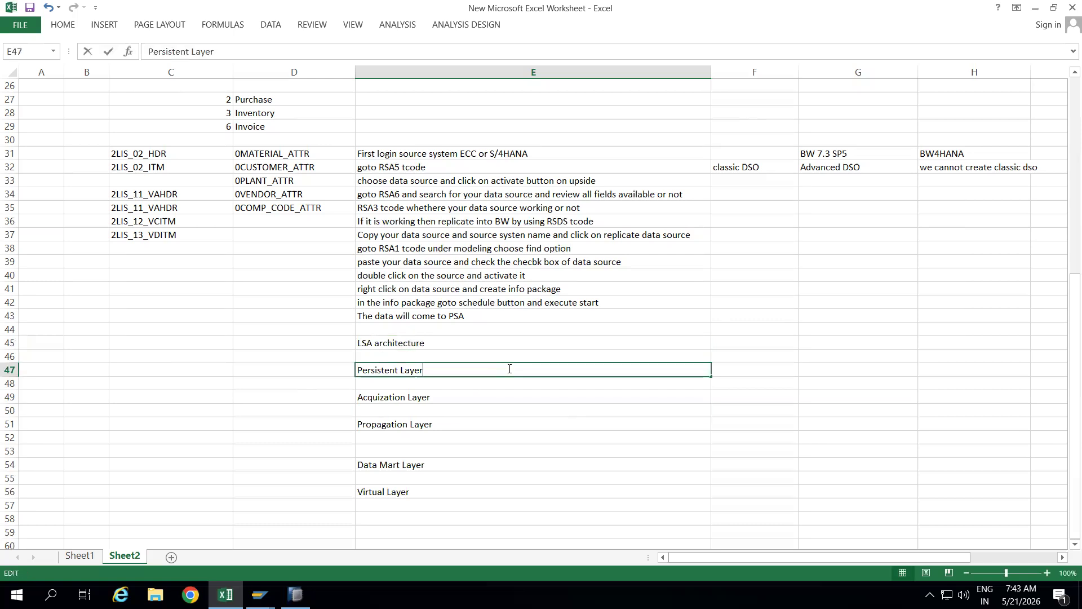
text((PS)
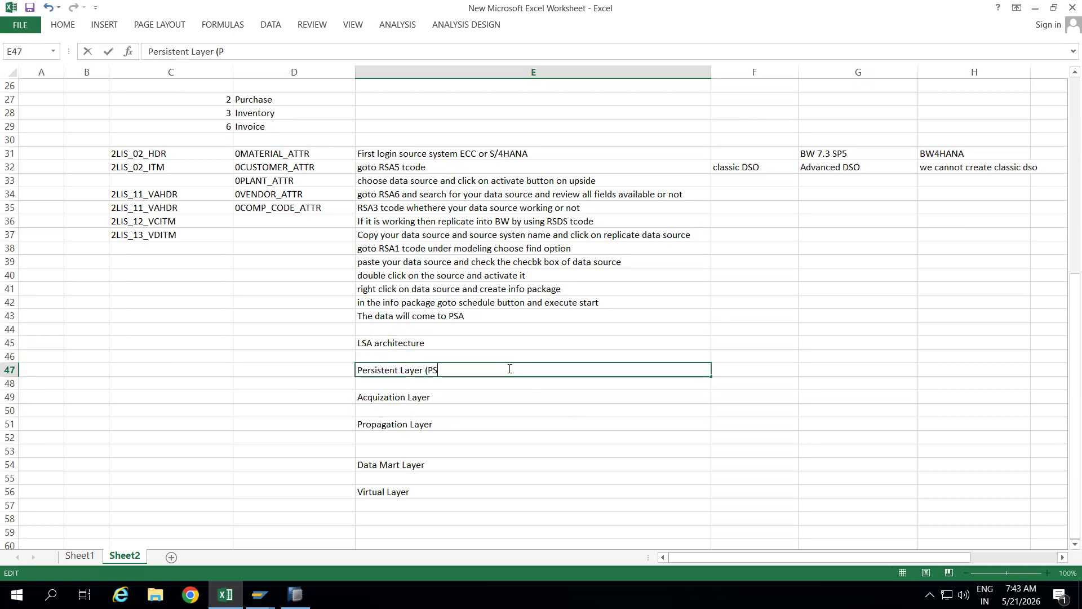